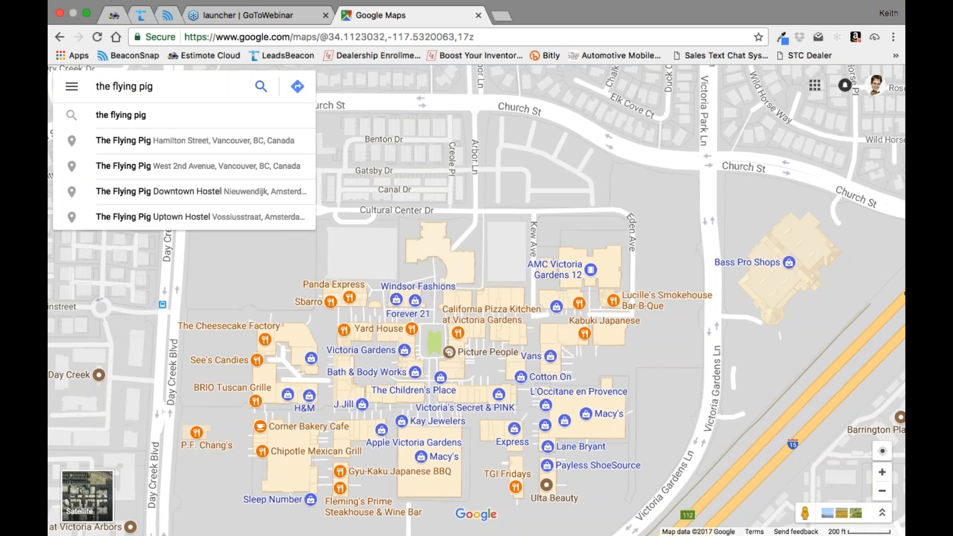
Step: Search the map for "the flying pig vista ca"
{"action": "type", "text": "vista ca"}
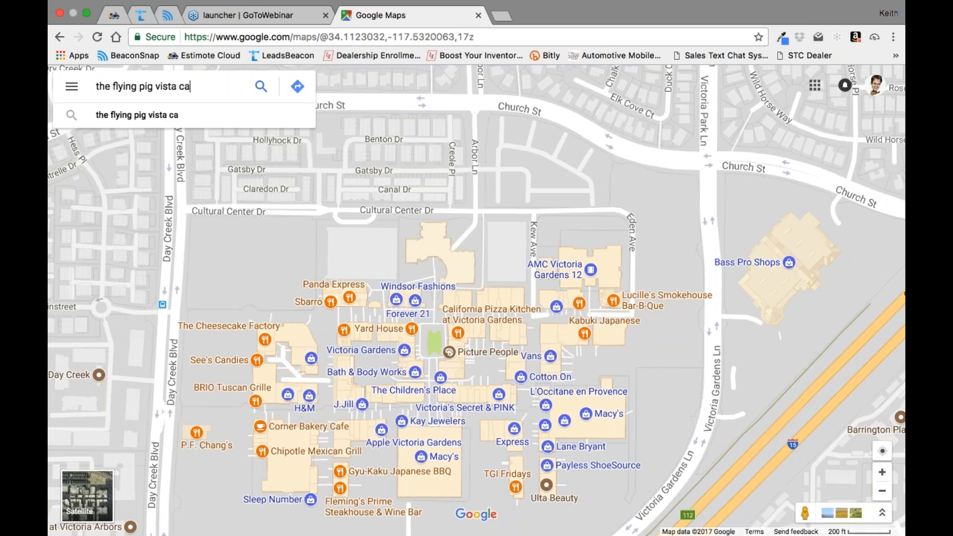
{"action": "key", "text": "Return"}
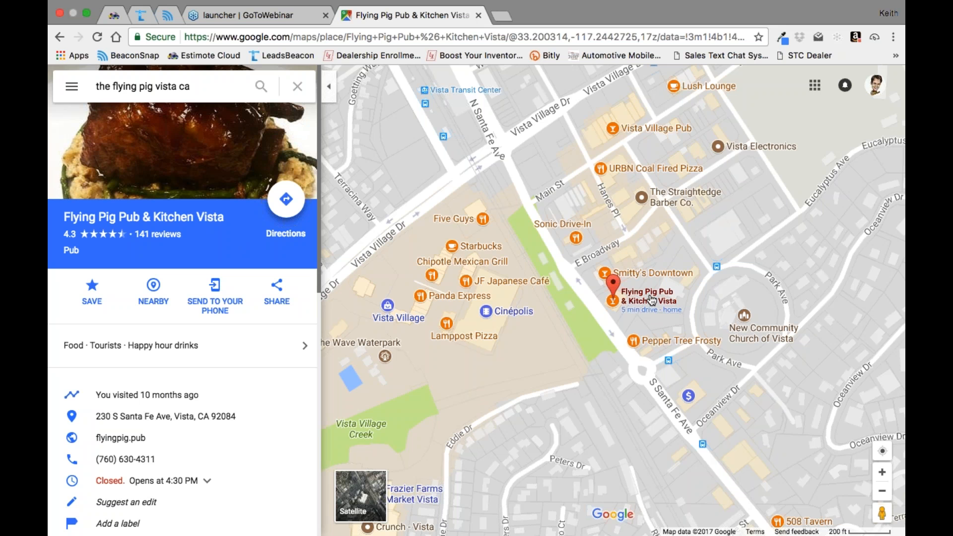
{"action": "left_click", "coordinate": [635, 302]}
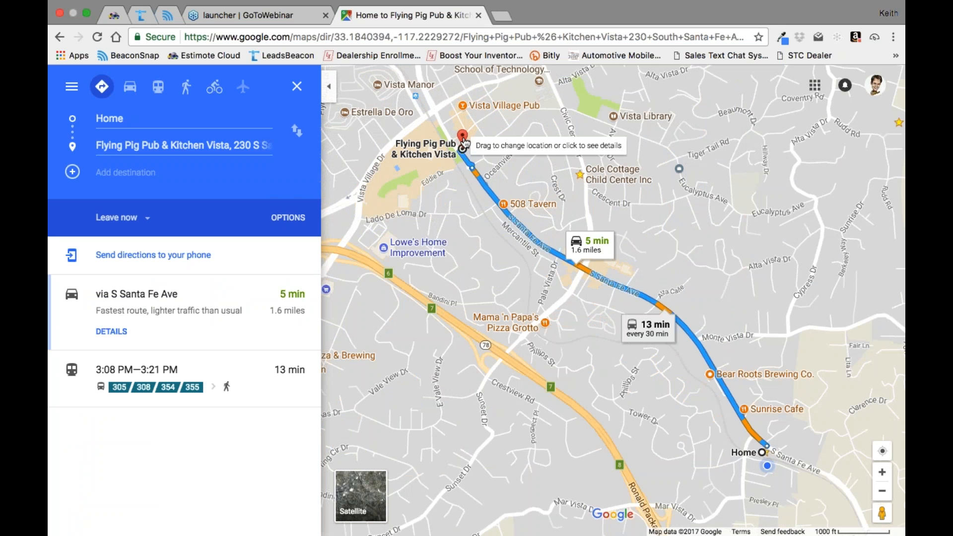
{"action": "left_click", "coordinate": [463, 144]}
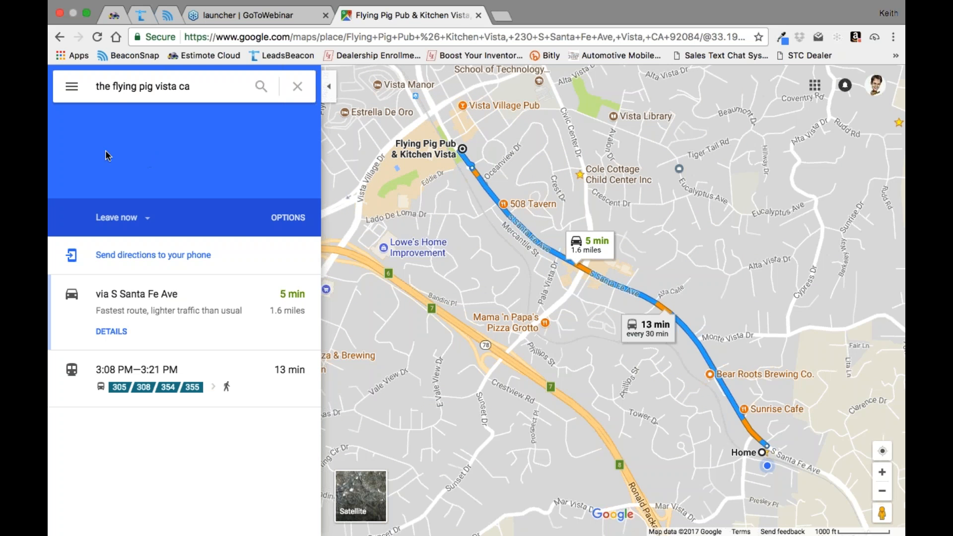
{"action": "left_click", "coordinate": [59, 38]}
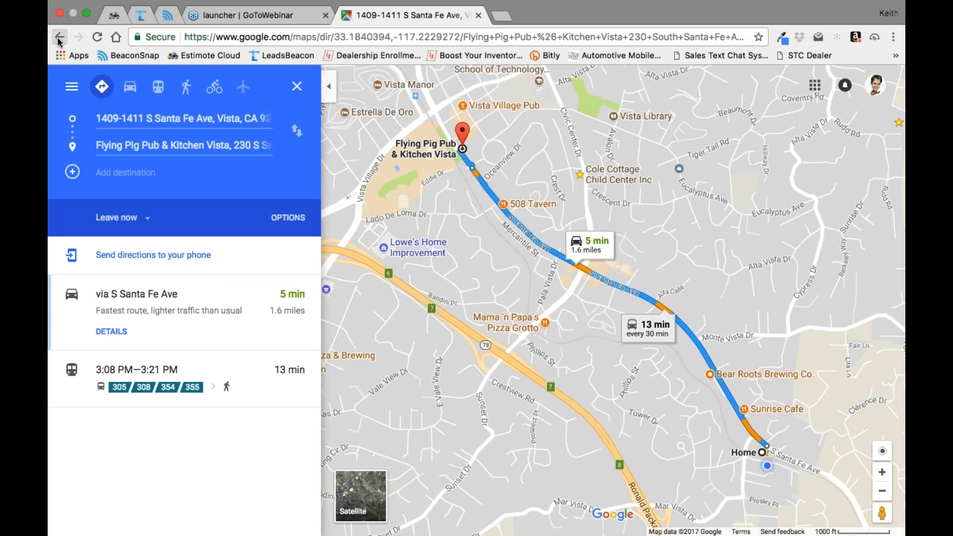
{"action": "left_click", "coordinate": [58, 37]}
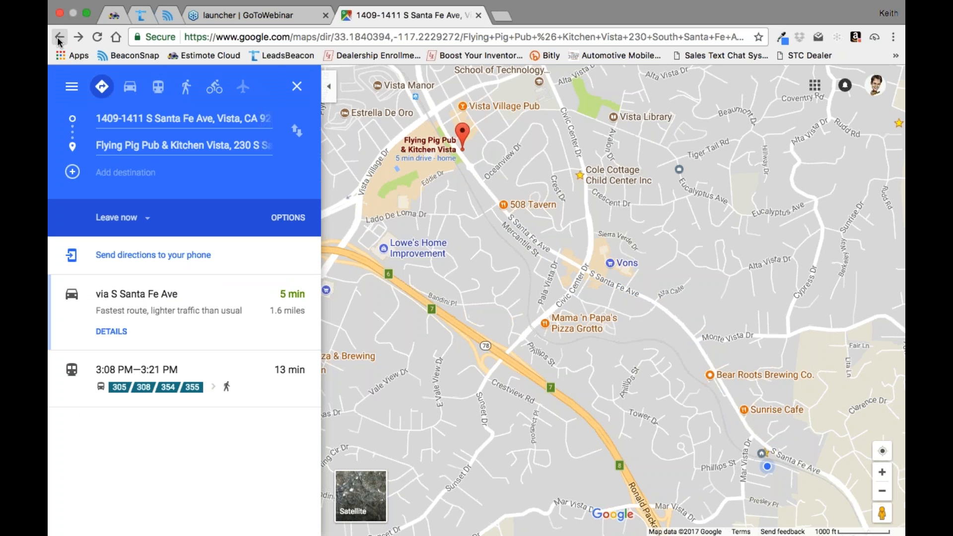
{"action": "left_click", "coordinate": [59, 39]}
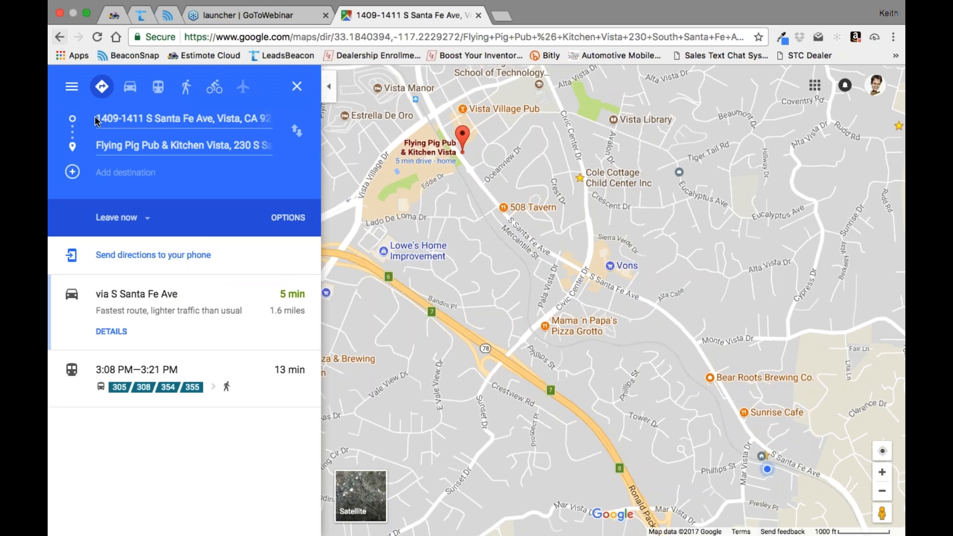
{"action": "left_click", "coordinate": [59, 39]}
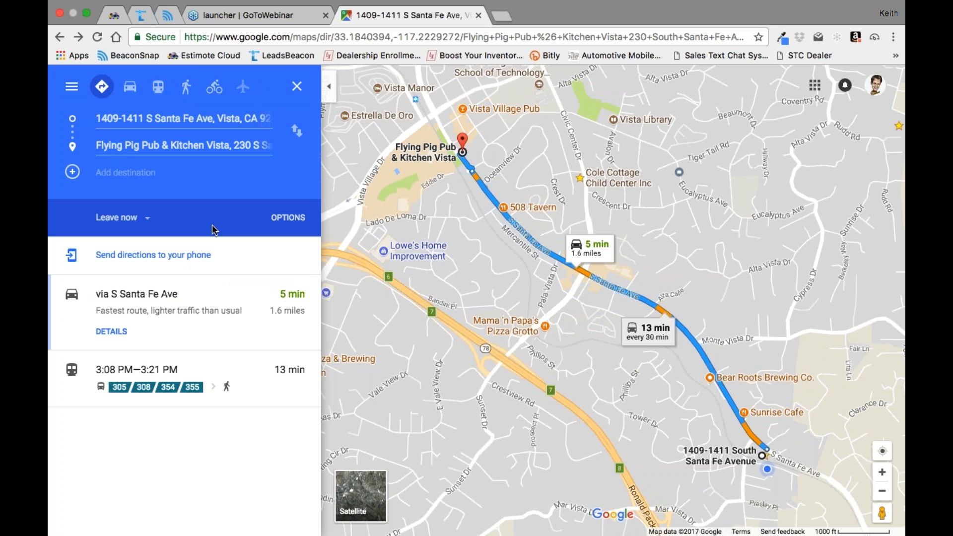
{"action": "left_click", "coordinate": [60, 38]}
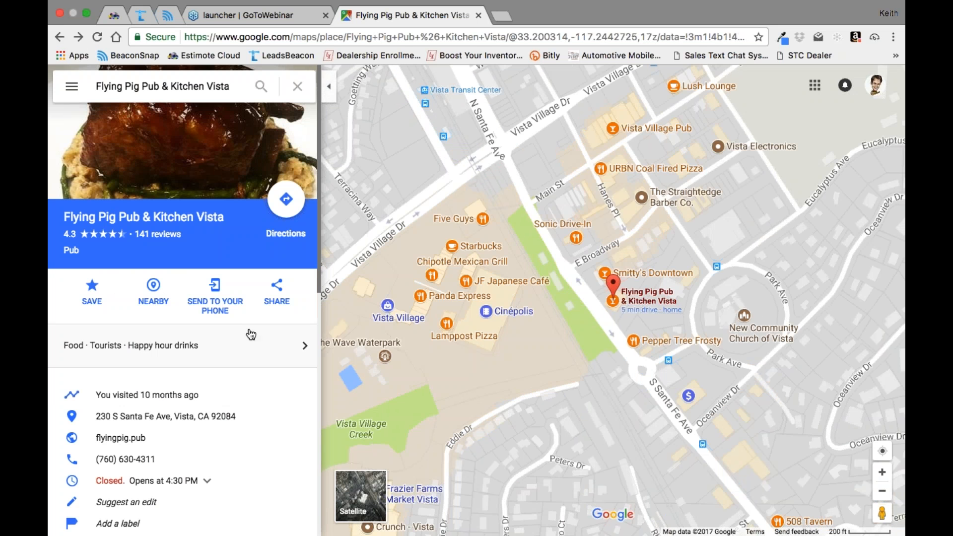
{"action": "scroll", "coordinate": [251, 334], "scroll_direction": "down", "scroll_amount": 5}
{"action": "scroll", "coordinate": [251, 334], "scroll_direction": "up", "scroll_amount": 4}
{"action": "scroll", "coordinate": [306, 233], "scroll_direction": "up", "scroll_amount": 3}
{"action": "right_click", "coordinate": [165, 221]}
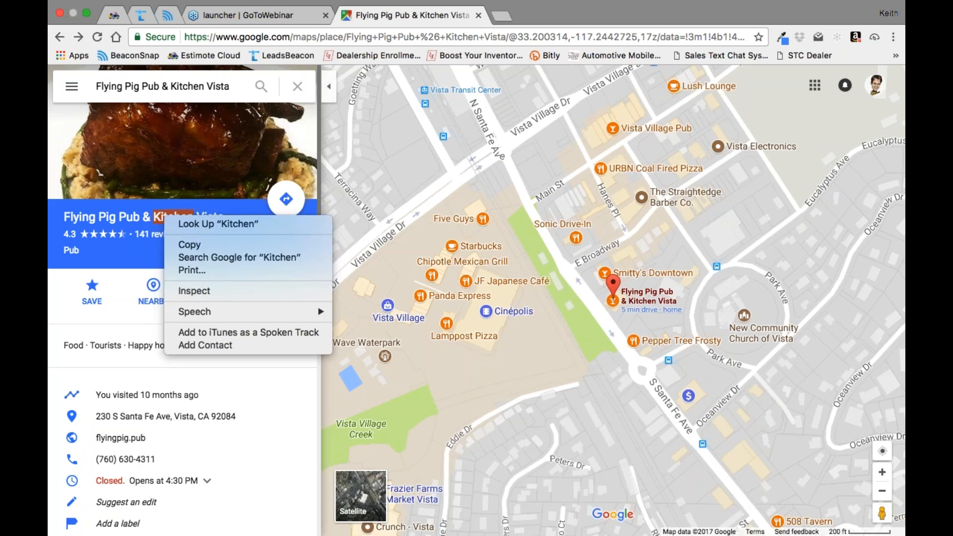
{"action": "left_click", "coordinate": [128, 271]}
{"action": "left_click", "coordinate": [141, 256]}
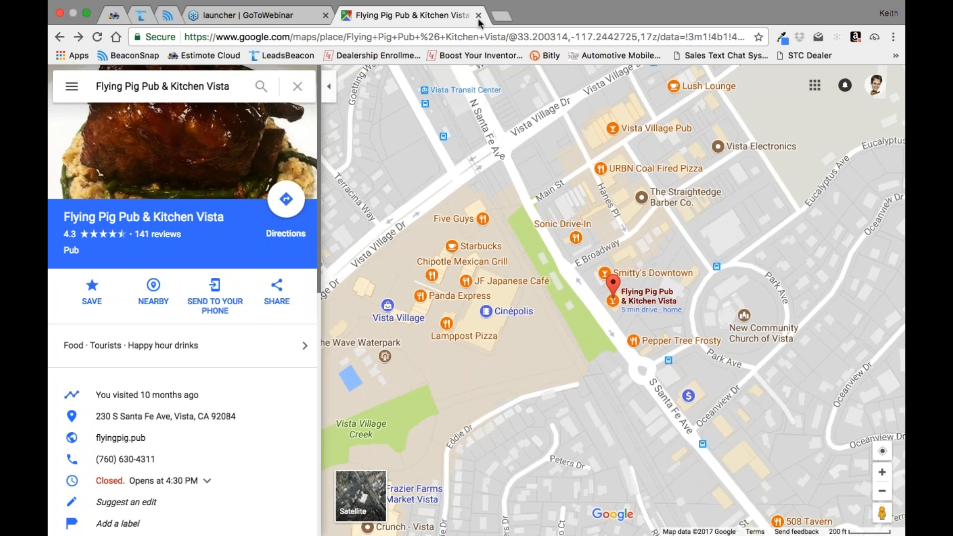
Step: Search the web in a new tab for "flying pig pub vista" and open the pub's website from its business listing
{"action": "left_click", "coordinate": [502, 16]}
{"action": "left_click", "coordinate": [417, 34]}
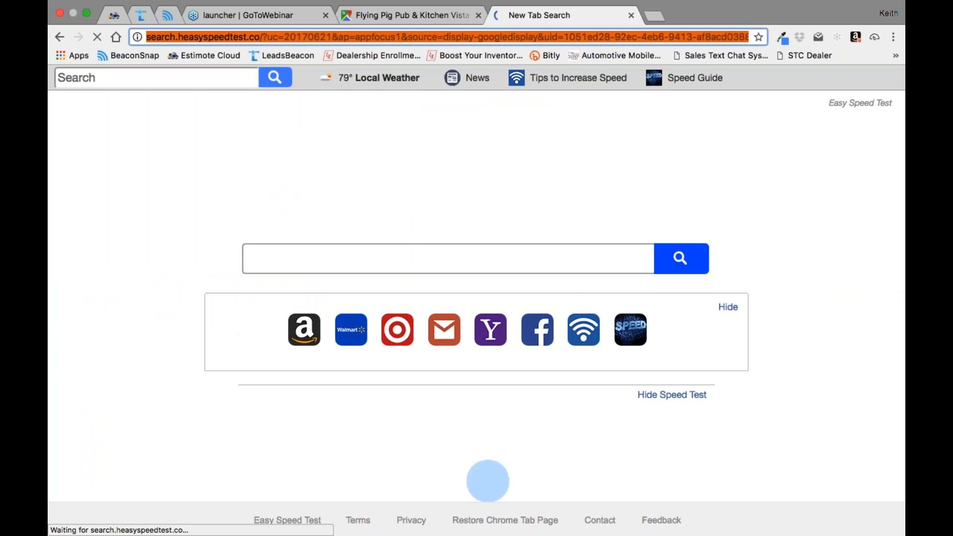
{"action": "type", "text": "f"}
{"action": "key", "text": "BackSpace"}
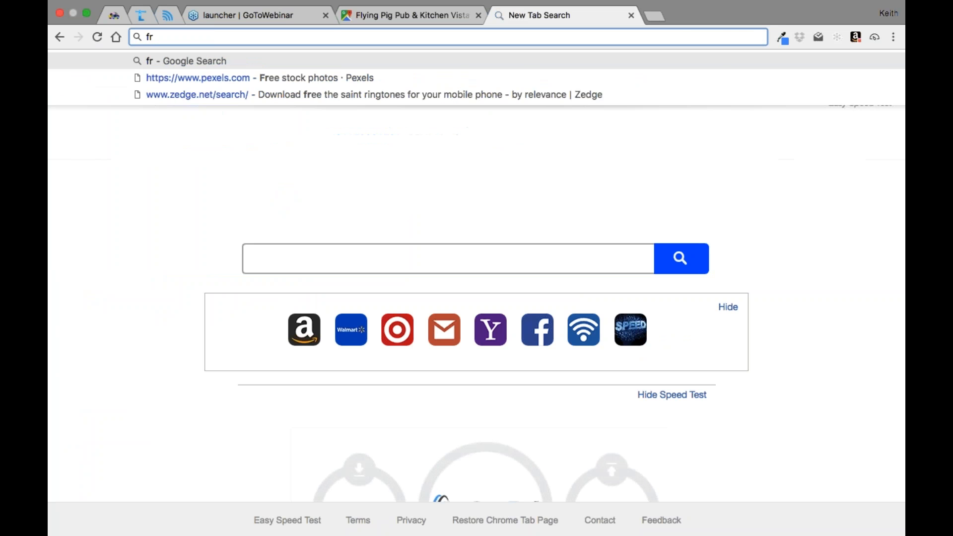
{"action": "type", "text": "y"}
{"action": "key", "text": "BackSpace"}
{"action": "type", "text": "lyi"}
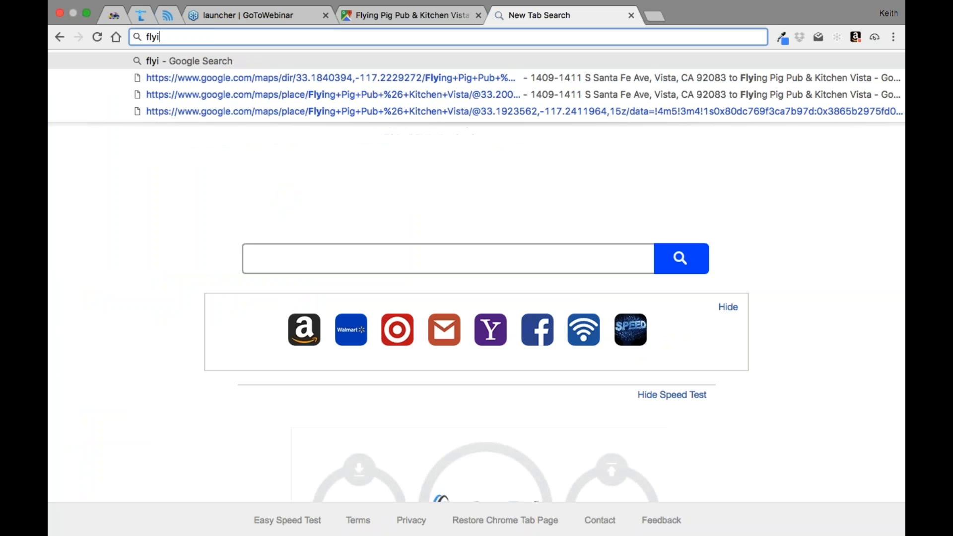
{"action": "type", "text": "ng pig pub "}
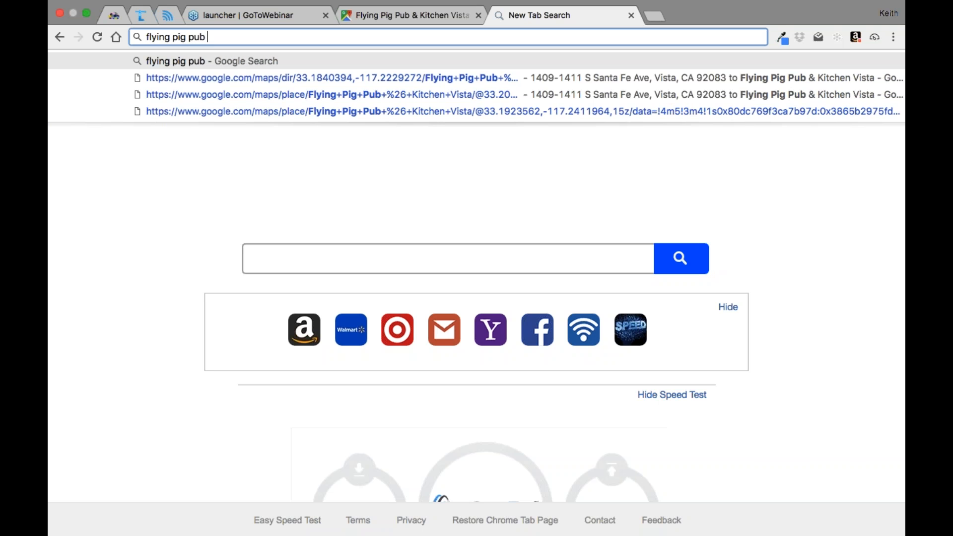
{"action": "type", "text": "vista"}
{"action": "key", "text": "Return"}
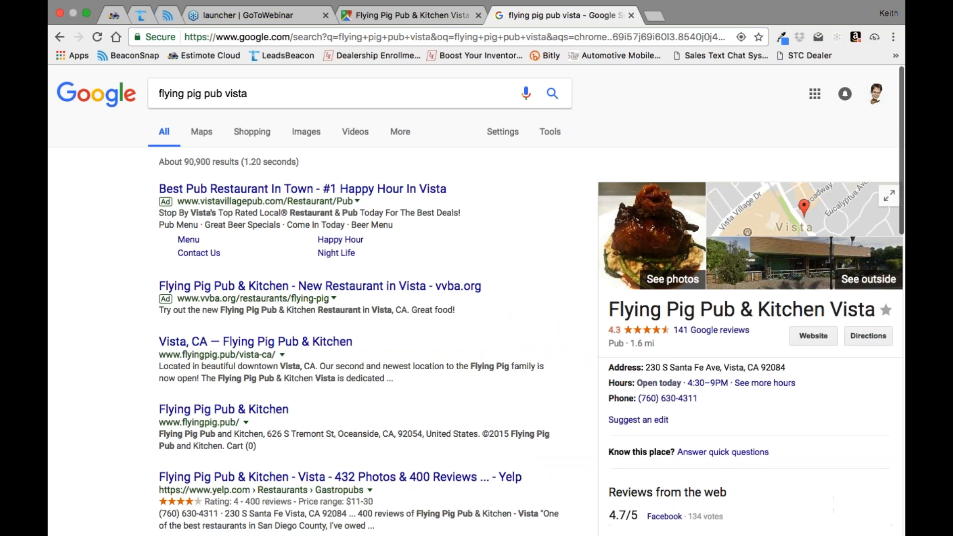
{"action": "left_click", "coordinate": [814, 336]}
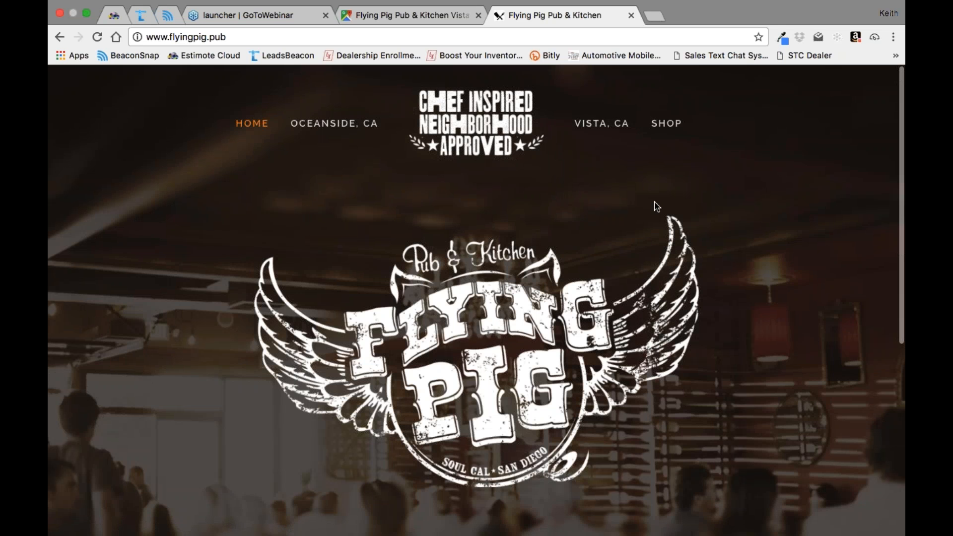
Step: Switch to the LeadsBeacon site, enter the client area and change from the Account section to Loyalty
{"action": "left_click", "coordinate": [142, 18]}
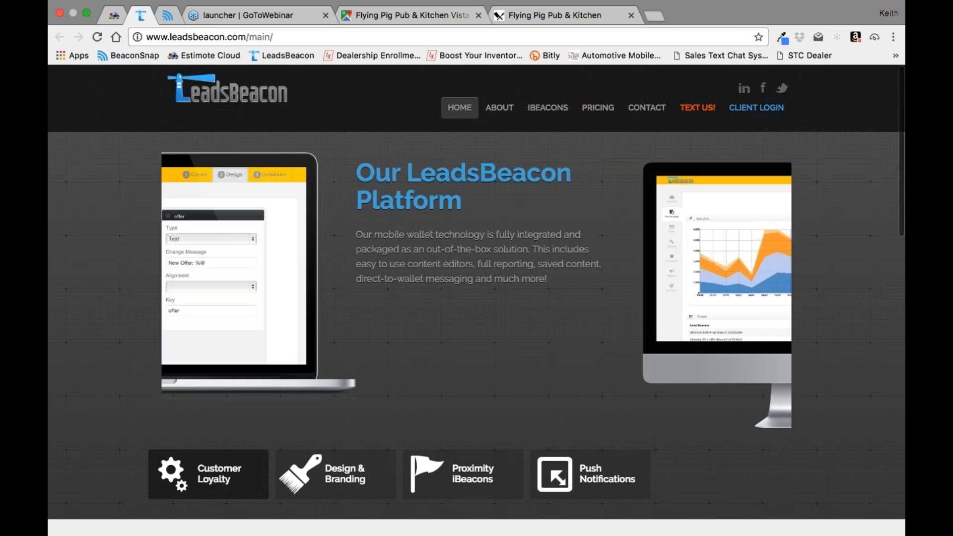
{"action": "left_click", "coordinate": [756, 108]}
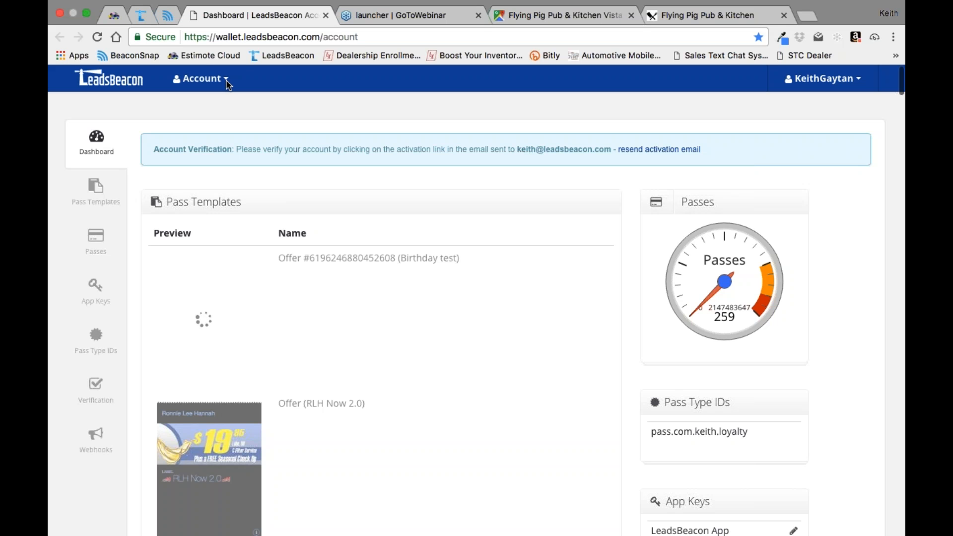
{"action": "left_click", "coordinate": [226, 81]}
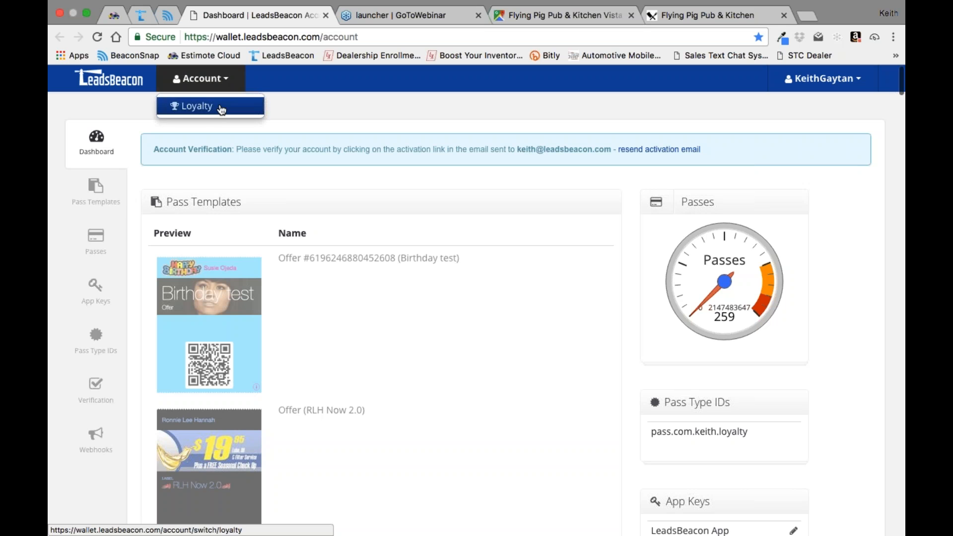
{"action": "left_click", "coordinate": [247, 105]}
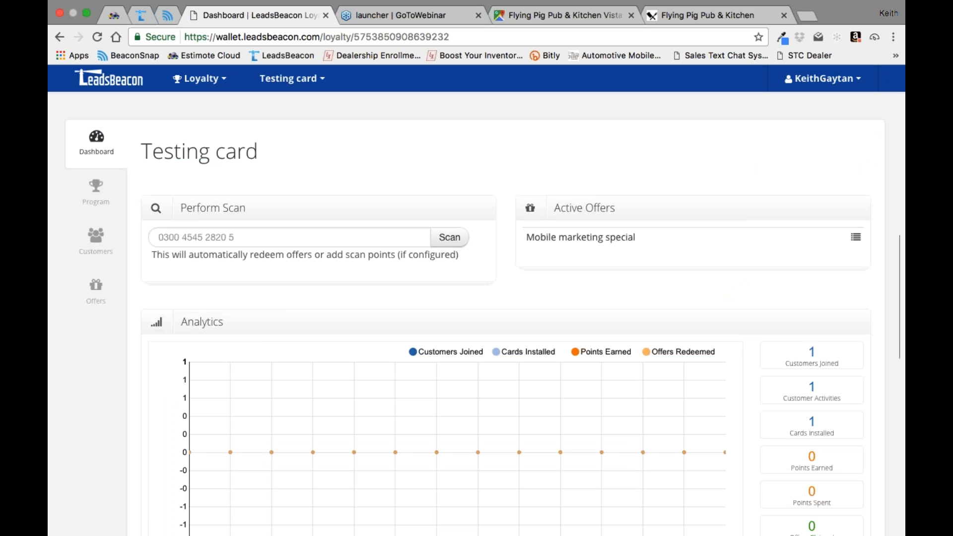
Step: Create a new loyalty program with the name "Pitch Kit" and the description "to pitch"
{"action": "left_click", "coordinate": [312, 79]}
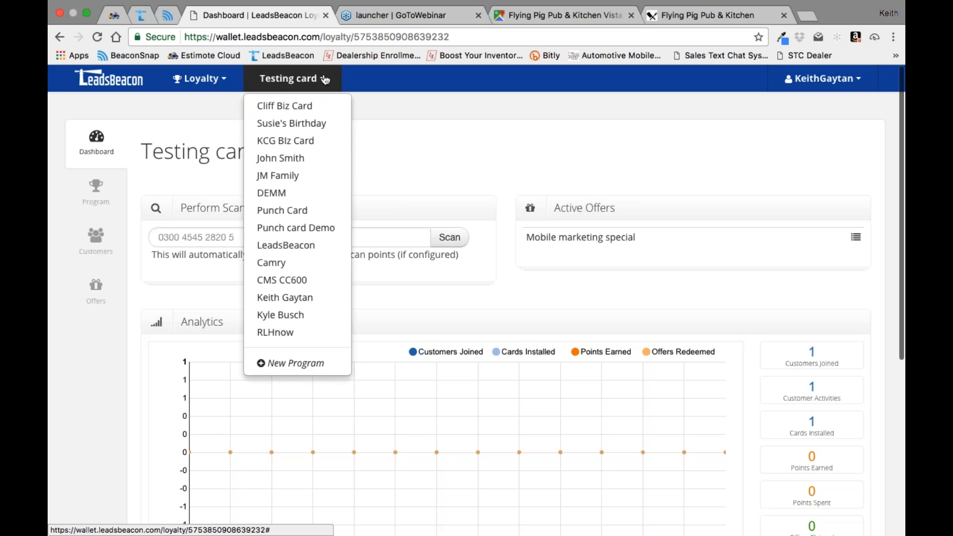
{"action": "left_click", "coordinate": [278, 364]}
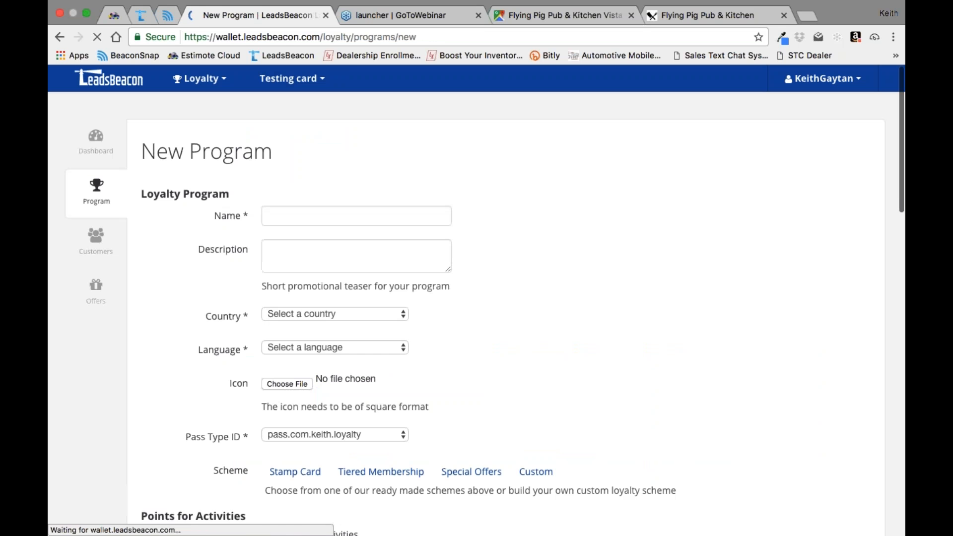
{"action": "left_click", "coordinate": [274, 216]}
{"action": "type", "text": "P"}
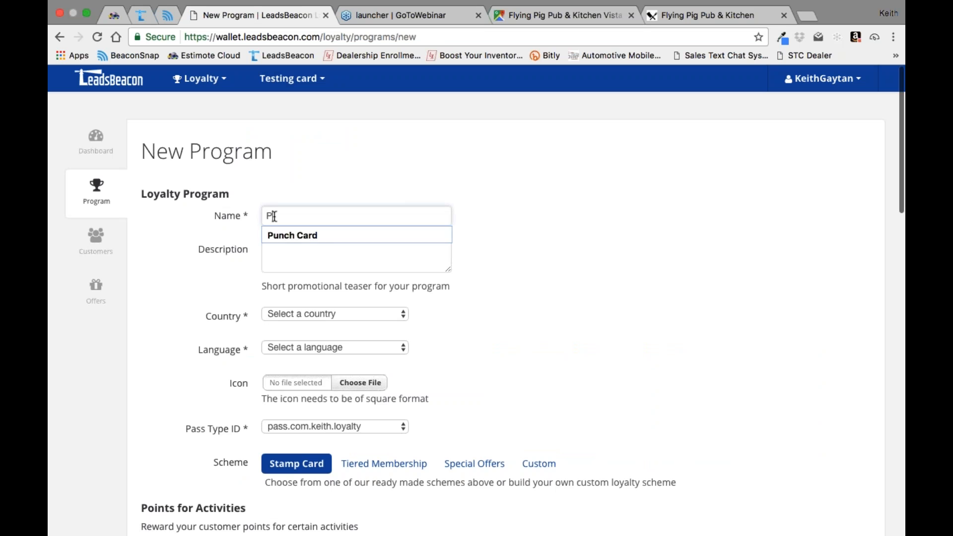
{"action": "type", "text": "itch Kit"}
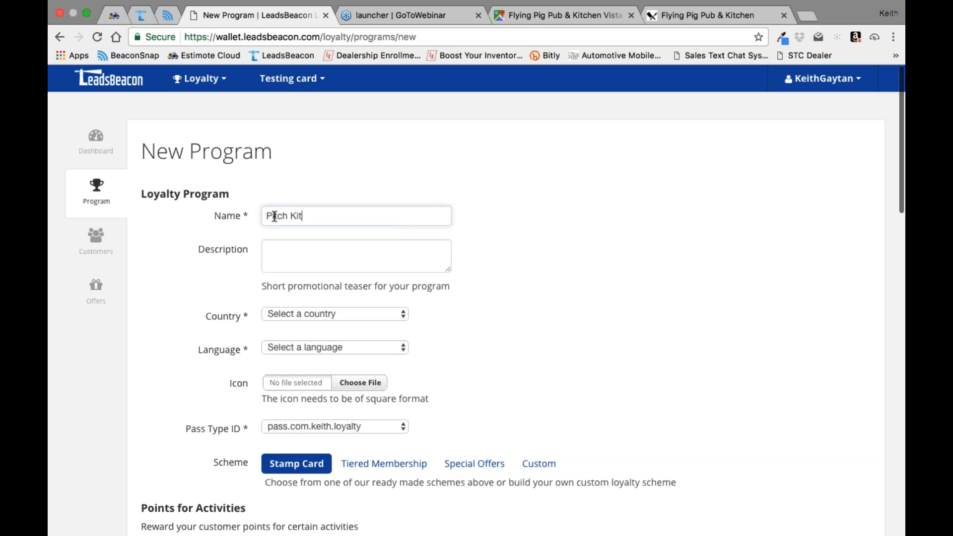
{"action": "key", "text": "Tab"}
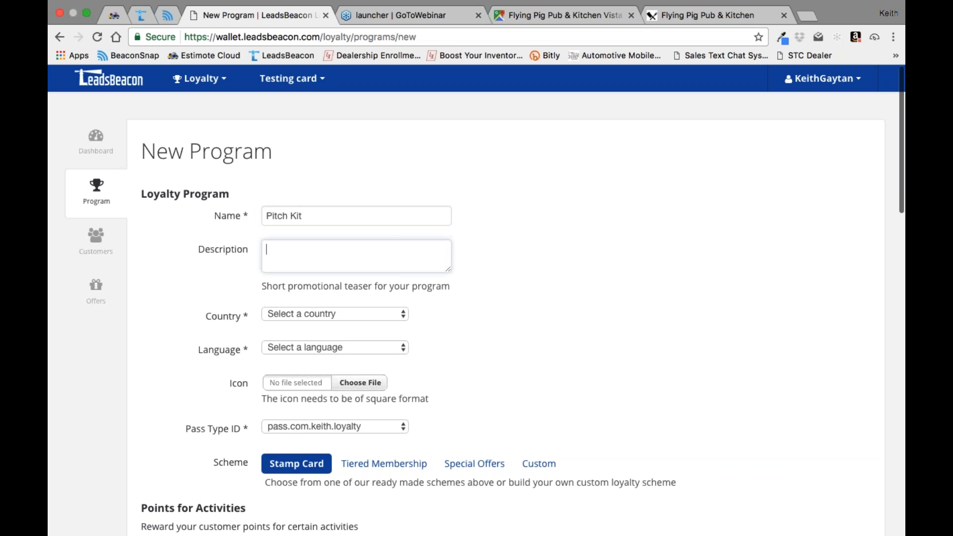
{"action": "type", "text": "to pitch"}
Step: Set the new program's country to United States and its language to English
{"action": "left_click", "coordinate": [387, 313]}
{"action": "left_click", "coordinate": [392, 325]}
{"action": "left_click", "coordinate": [407, 348]}
{"action": "left_click", "coordinate": [287, 359]}
{"action": "scroll", "coordinate": [549, 329], "scroll_direction": "down", "scroll_amount": 2}
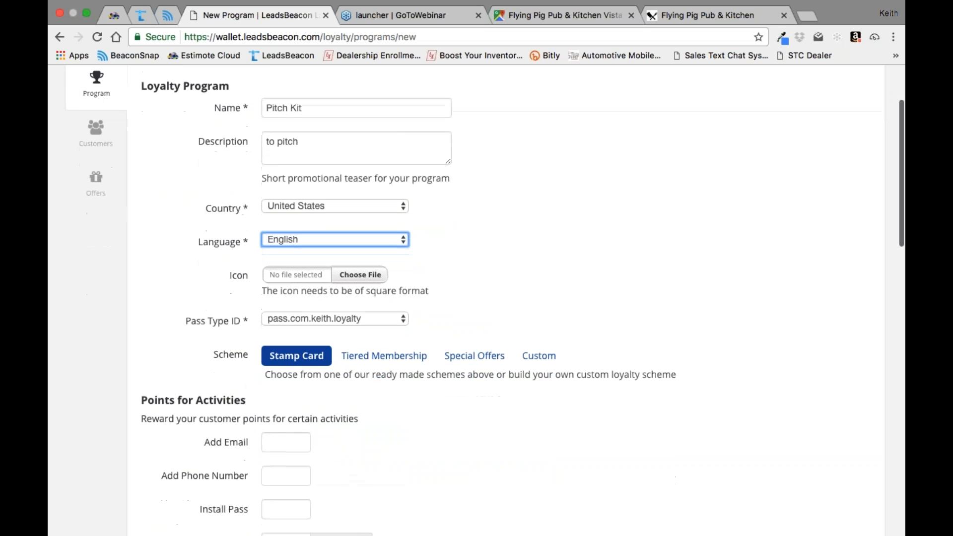
{"action": "left_click", "coordinate": [361, 274]}
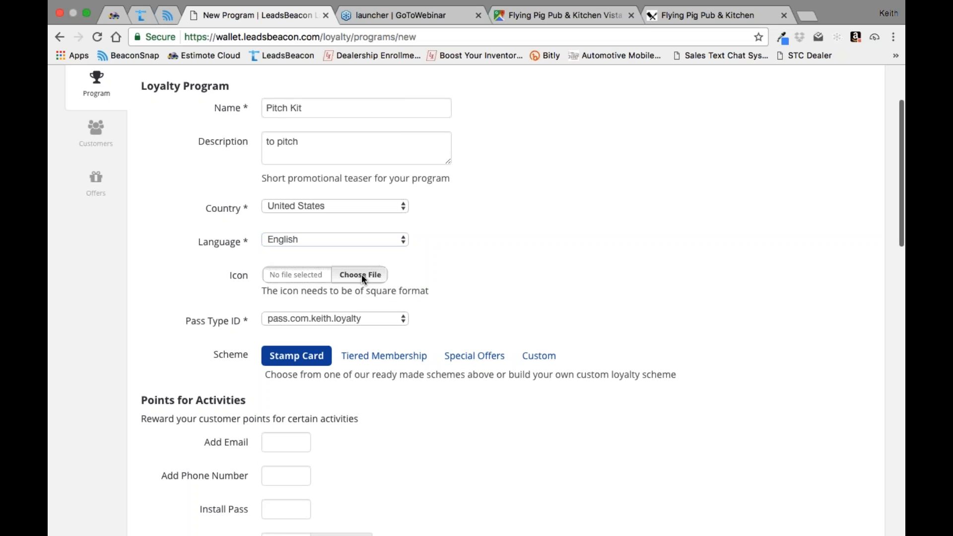
{"action": "left_click", "coordinate": [362, 275]}
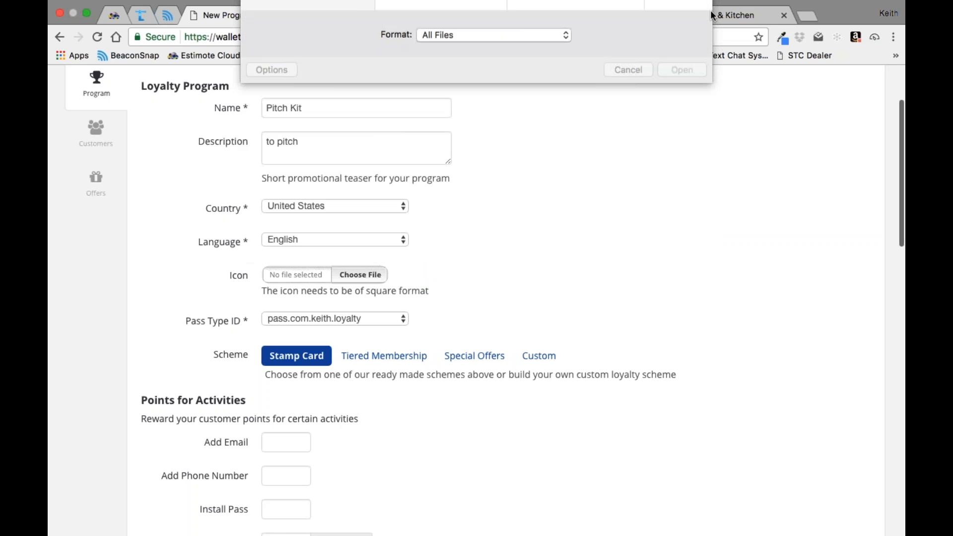
{"action": "left_click", "coordinate": [636, 237]}
Step: Save the "Chef Inspired Neighborhood Approved" header image from the Flying Pig website to the Desktop as a PNG named FBPK
{"action": "left_click", "coordinate": [702, 14]}
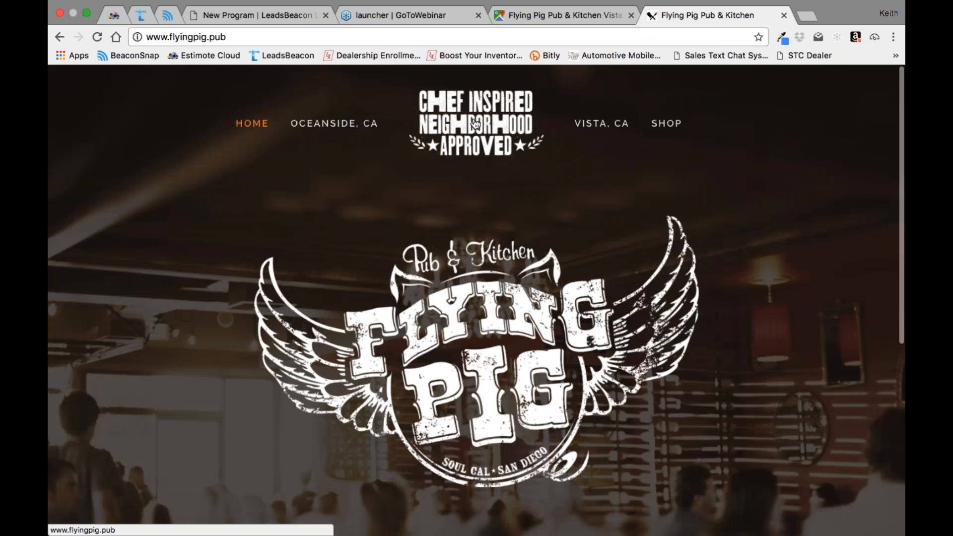
{"action": "right_click", "coordinate": [473, 120]}
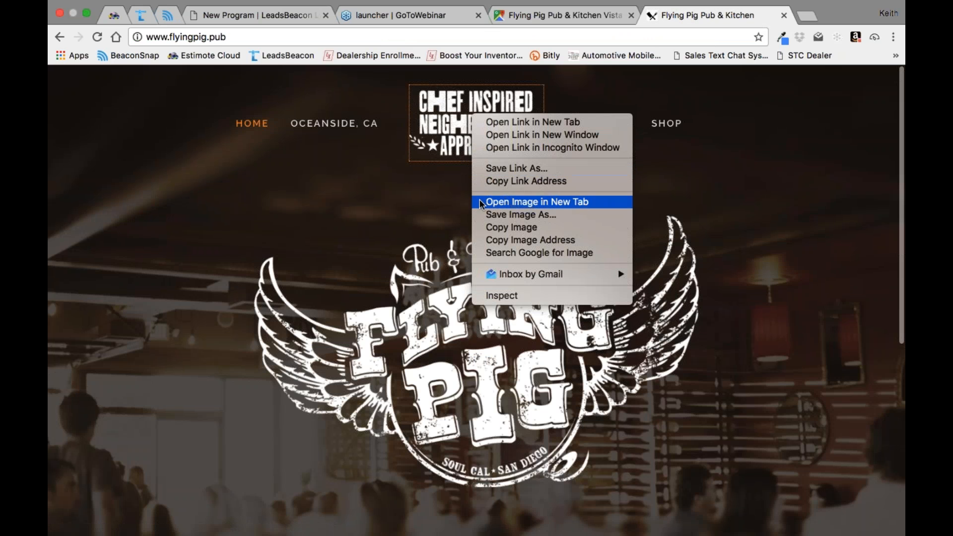
{"action": "left_click", "coordinate": [517, 214]}
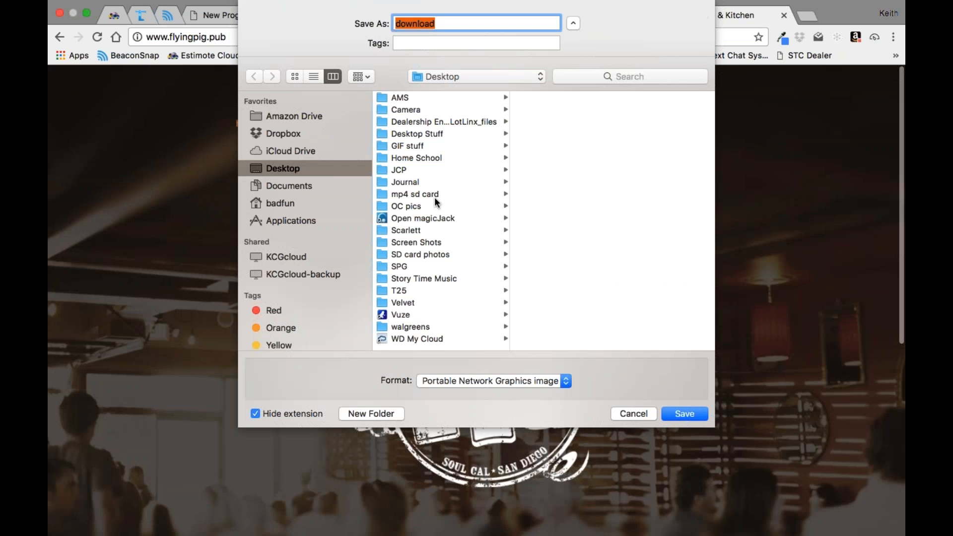
{"action": "key", "text": "Right"}
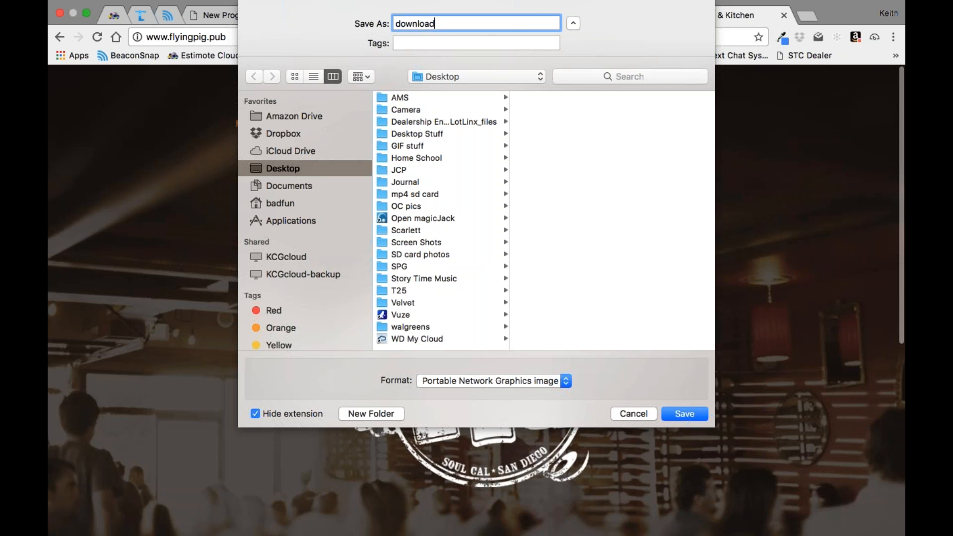
{"action": "key", "text": "BackSpace"}
{"action": "key", "text": "BackSpace"}
{"action": "key", "text": "BackSpace"}
{"action": "key", "text": "BackSpace"}
{"action": "key", "text": "BackSpace"}
{"action": "key", "text": "BackSpace"}
{"action": "key", "text": "BackSpace"}
{"action": "key", "text": "BackSpace"}
{"action": "type", "text": "FBPK"}
{"action": "left_click", "coordinate": [684, 414]}
Step: Return to the new LeadsBeacon program form and upload FBPK.png from the Desktop as the program icon
{"action": "left_click", "coordinate": [256, 15]}
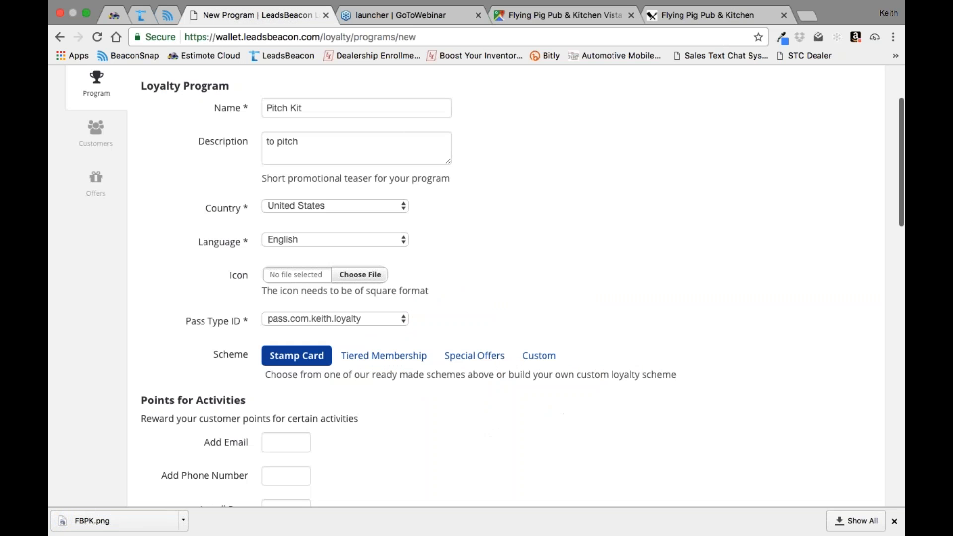
{"action": "left_click", "coordinate": [373, 276]}
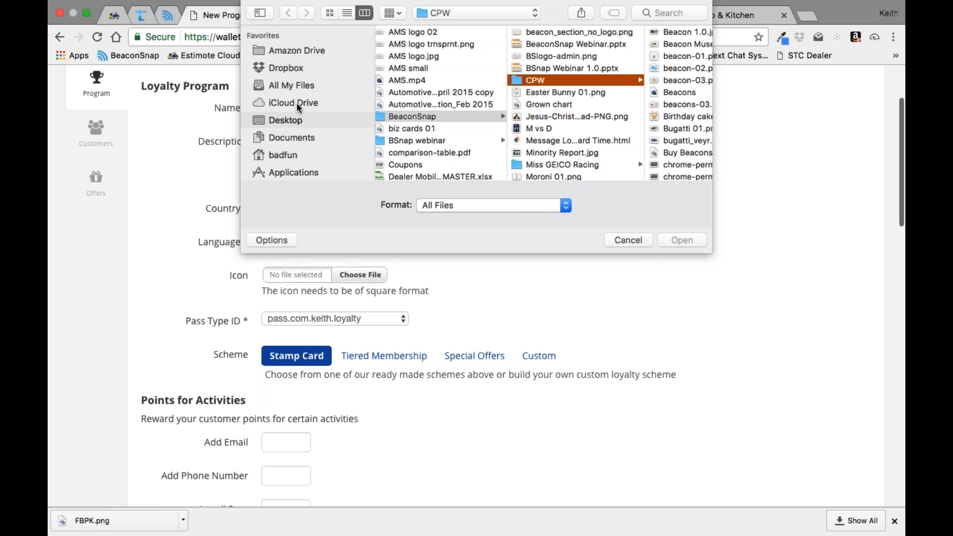
{"action": "left_click", "coordinate": [290, 120]}
{"action": "scroll", "coordinate": [463, 110], "scroll_direction": "down", "scroll_amount": 5}
{"action": "scroll", "coordinate": [464, 110], "scroll_direction": "up", "scroll_amount": 5}
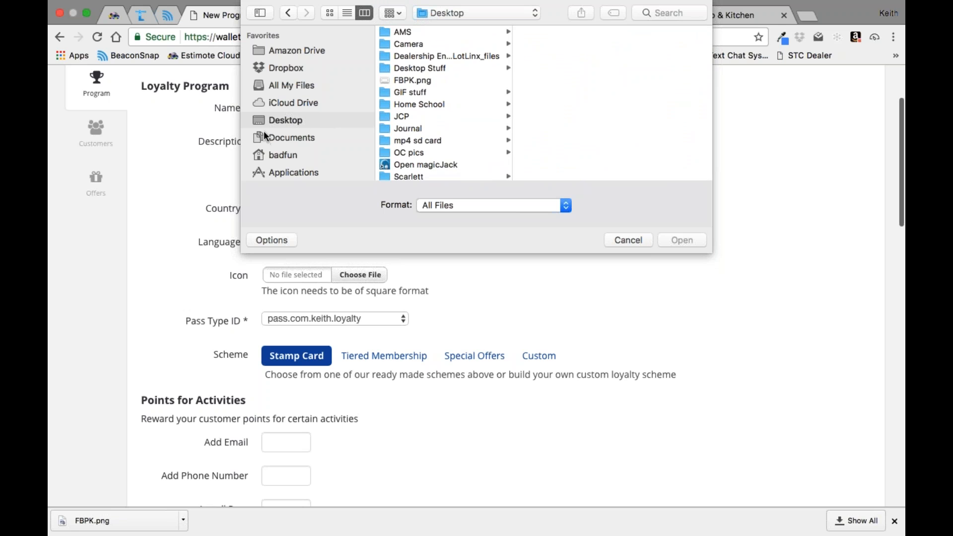
{"action": "scroll", "coordinate": [462, 106], "scroll_direction": "down", "scroll_amount": 5}
{"action": "scroll", "coordinate": [462, 106], "scroll_direction": "up", "scroll_amount": 5}
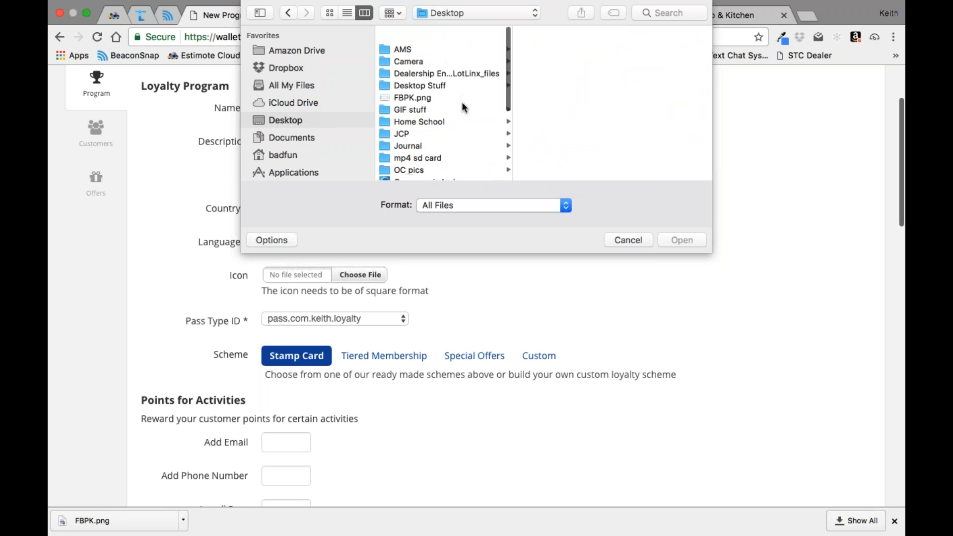
{"action": "scroll", "coordinate": [441, 112], "scroll_direction": "down", "scroll_amount": 5}
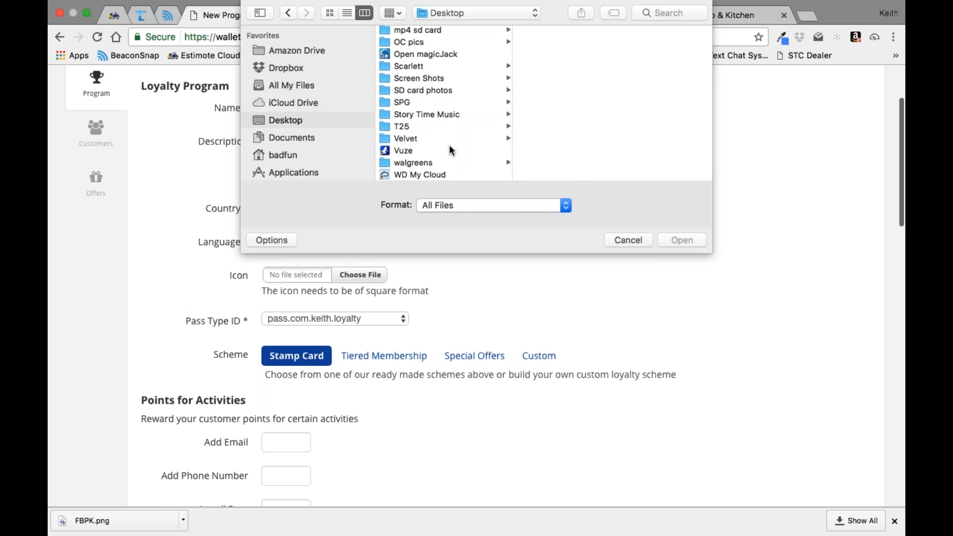
{"action": "scroll", "coordinate": [451, 149], "scroll_direction": "up", "scroll_amount": 5}
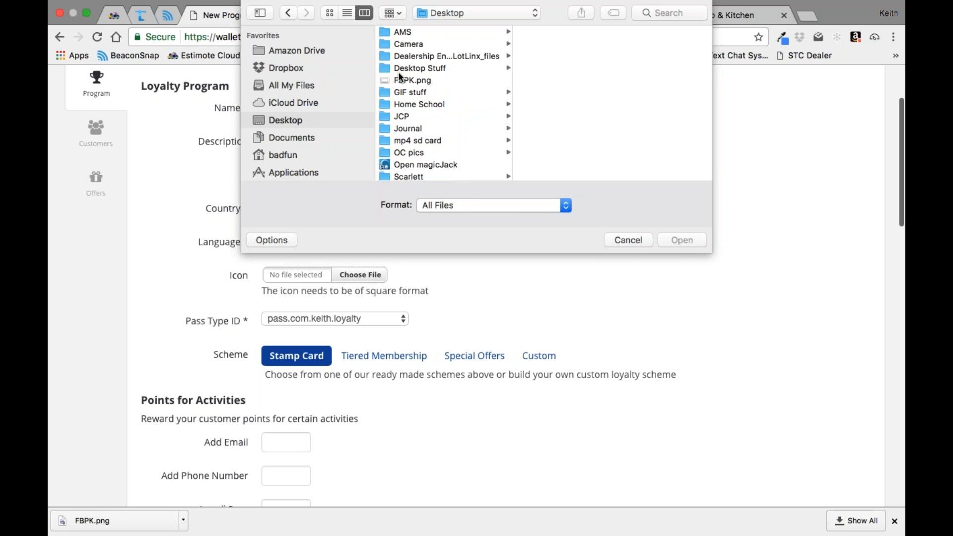
{"action": "left_click", "coordinate": [402, 80]}
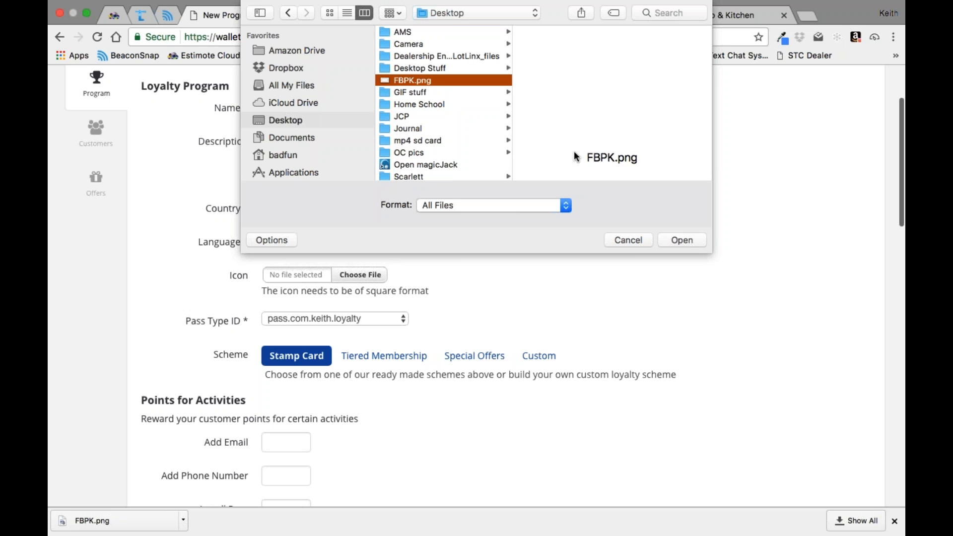
{"action": "left_click", "coordinate": [682, 240]}
Step: Examine the options available for the program's Pass Type ID
{"action": "scroll", "coordinate": [688, 247], "scroll_direction": "down", "scroll_amount": 5}
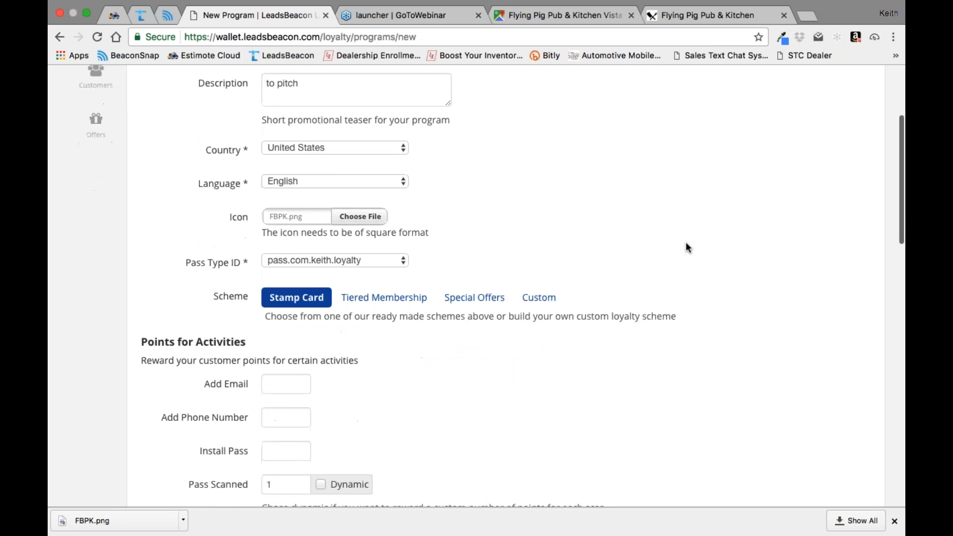
{"action": "left_click", "coordinate": [383, 170]}
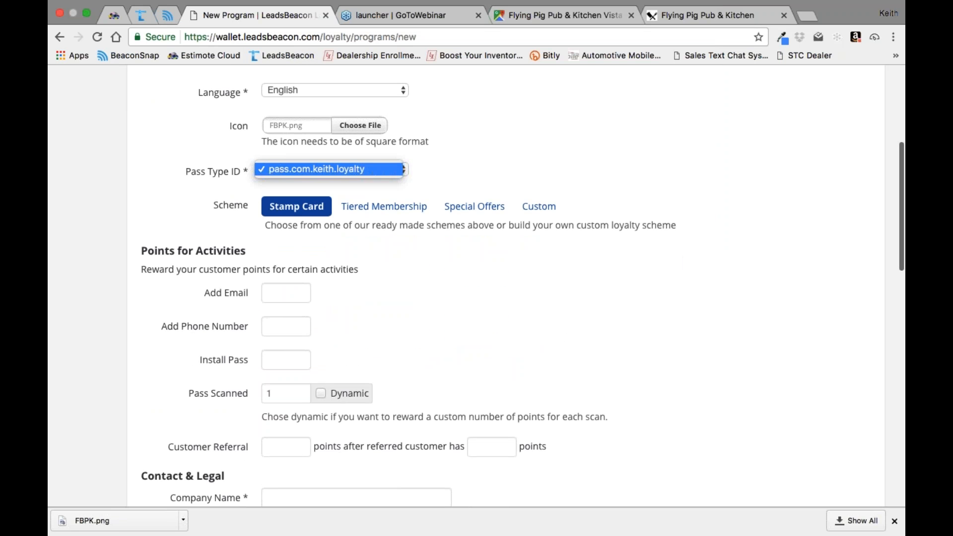
{"action": "left_click", "coordinate": [383, 169]}
{"action": "left_click", "coordinate": [383, 169]}
{"action": "left_click", "coordinate": [383, 169]}
{"action": "left_click", "coordinate": [383, 169]}
{"action": "left_click", "coordinate": [383, 170]}
{"action": "left_click", "coordinate": [383, 170]}
{"action": "left_click", "coordinate": [383, 169]}
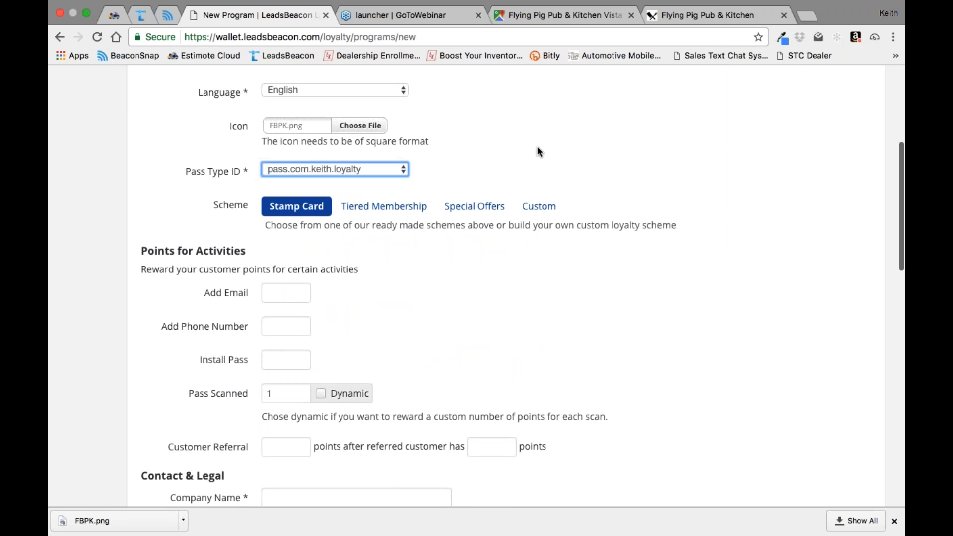
Step: Set the program's scheme to Custom and the Pass Scanned points to 0
{"action": "left_click", "coordinate": [541, 211]}
{"action": "scroll", "coordinate": [515, 249], "scroll_direction": "down", "scroll_amount": 5}
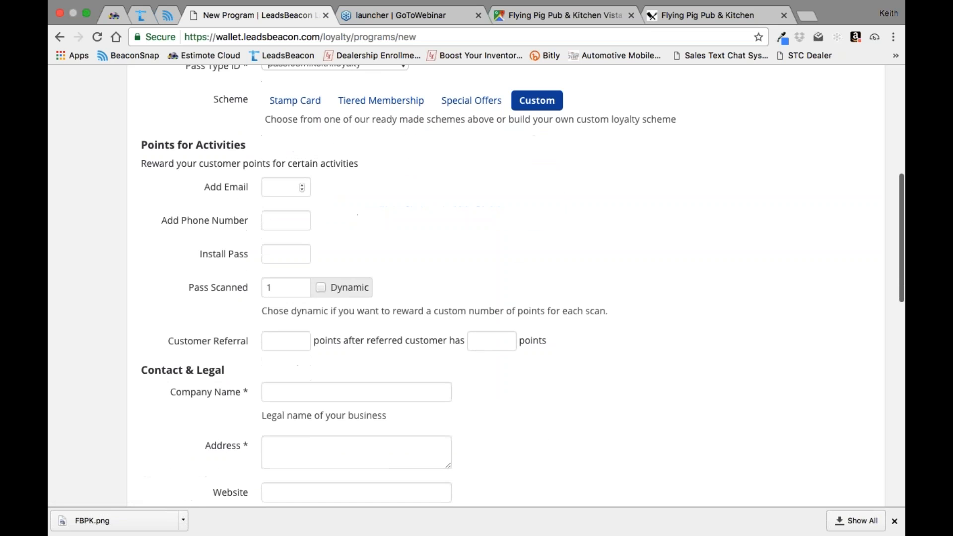
{"action": "left_click", "coordinate": [301, 291]}
Step: Enter the program owner's full name as the company name under Contact & Legal
{"action": "scroll", "coordinate": [707, 235], "scroll_direction": "down", "scroll_amount": 4}
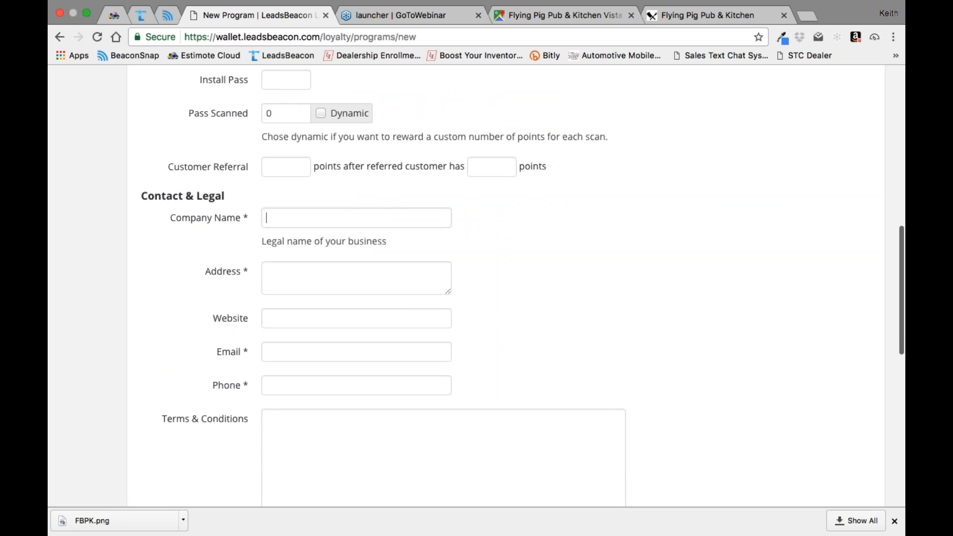
{"action": "key", "text": "Tab"}
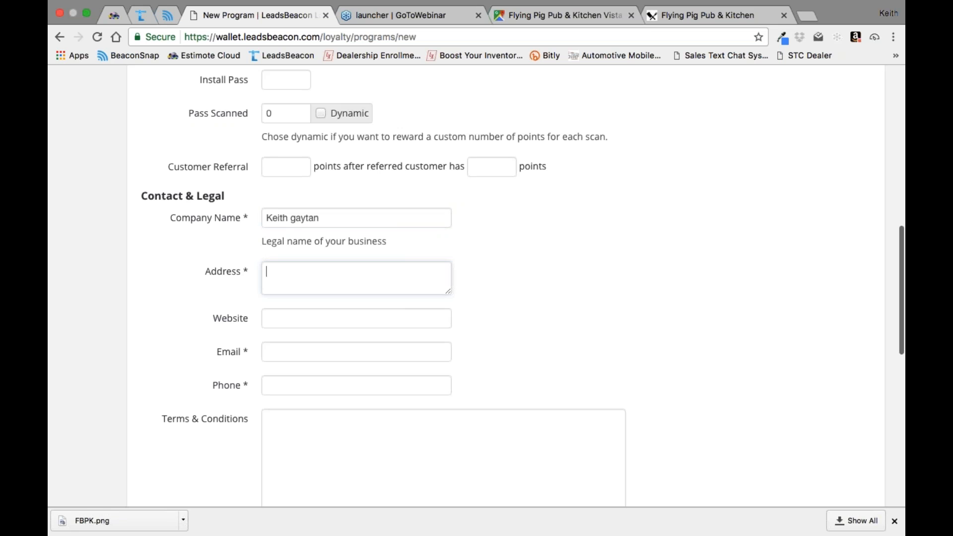
Step: Copy the name "Flying Pig Pub & Kitchen Vista" from Google Maps into the program's Address field
{"action": "left_click", "coordinate": [567, 15]}
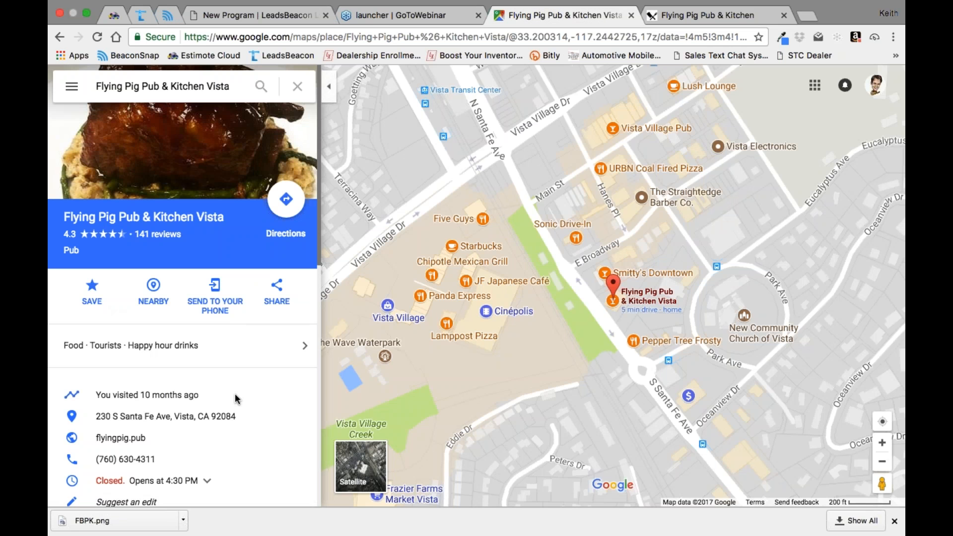
{"action": "triple_click", "coordinate": [169, 87]}
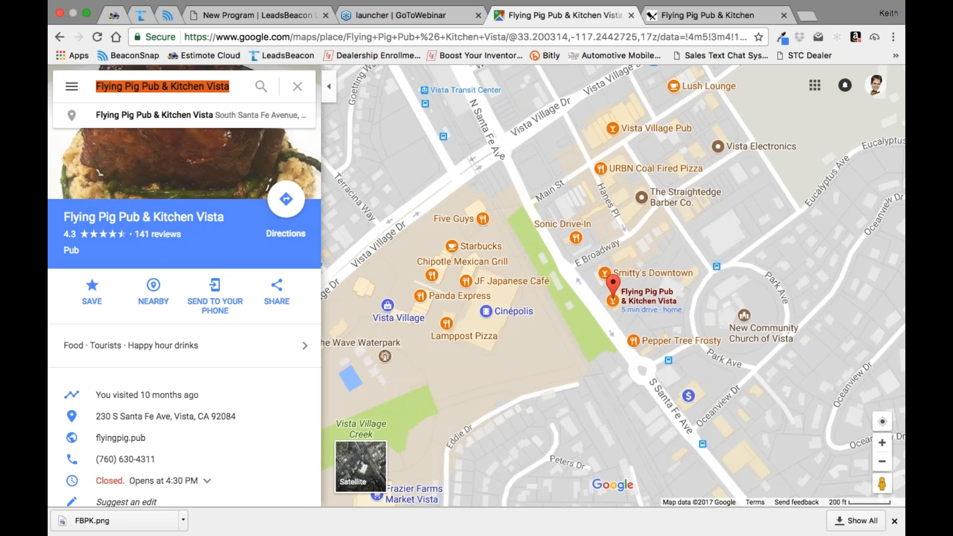
{"action": "right_click", "coordinate": [169, 86]}
{"action": "left_click", "coordinate": [199, 158]}
{"action": "left_click", "coordinate": [325, 16]}
{"action": "left_click", "coordinate": [277, 272]}
{"action": "right_click", "coordinate": [276, 269]}
{"action": "left_click", "coordinate": [304, 336]}
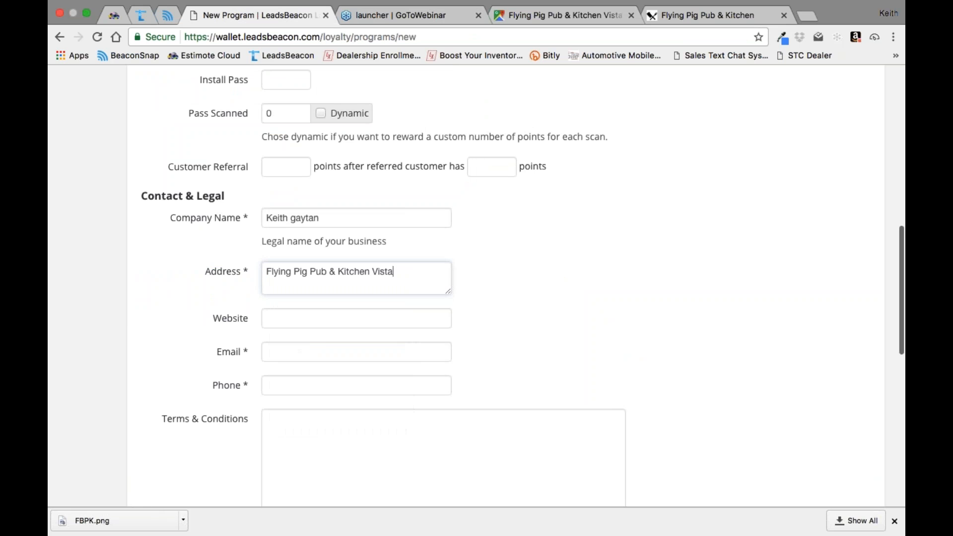
{"action": "key", "text": "Tab"}
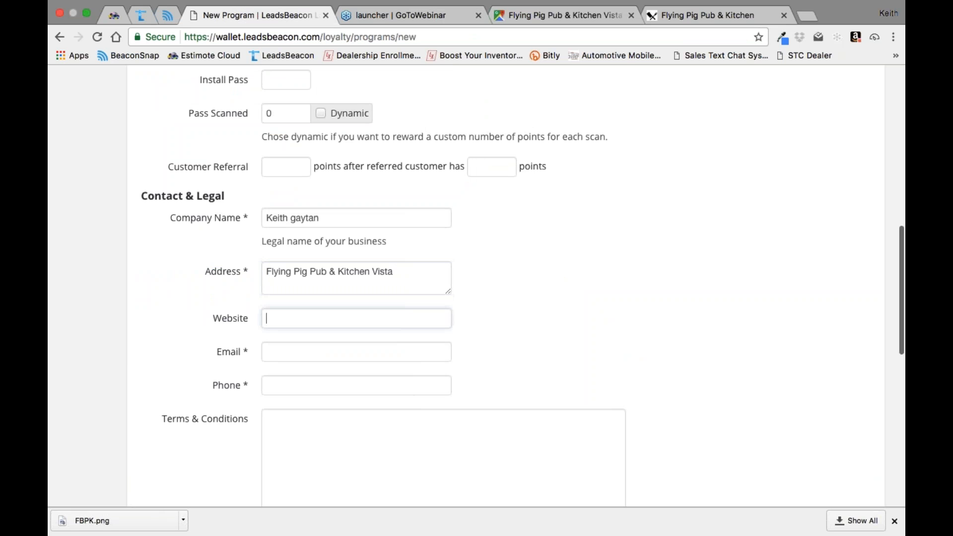
Step: Copy the pub's full name and street address from its Google Maps directions and replace the program's Address text with it
{"action": "left_click", "coordinate": [554, 15]}
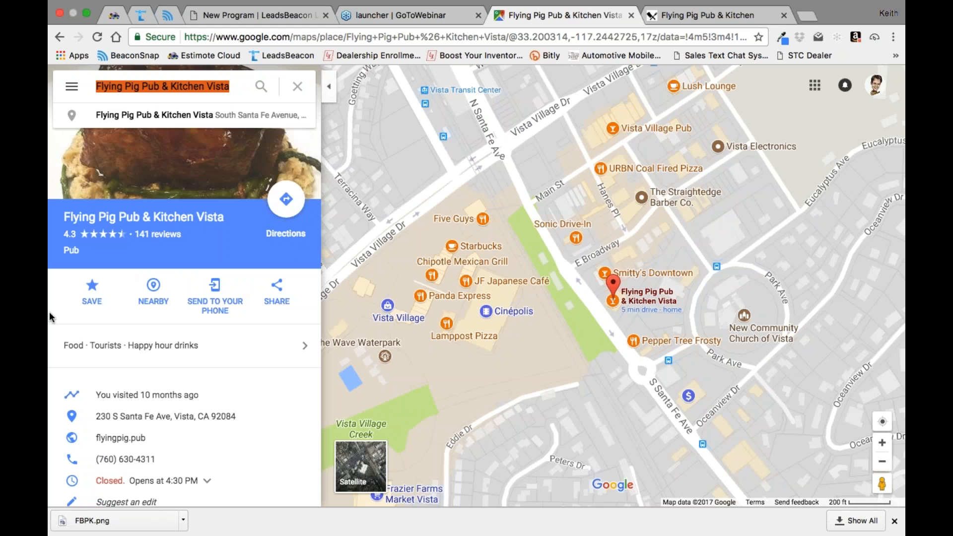
{"action": "left_click", "coordinate": [281, 210]}
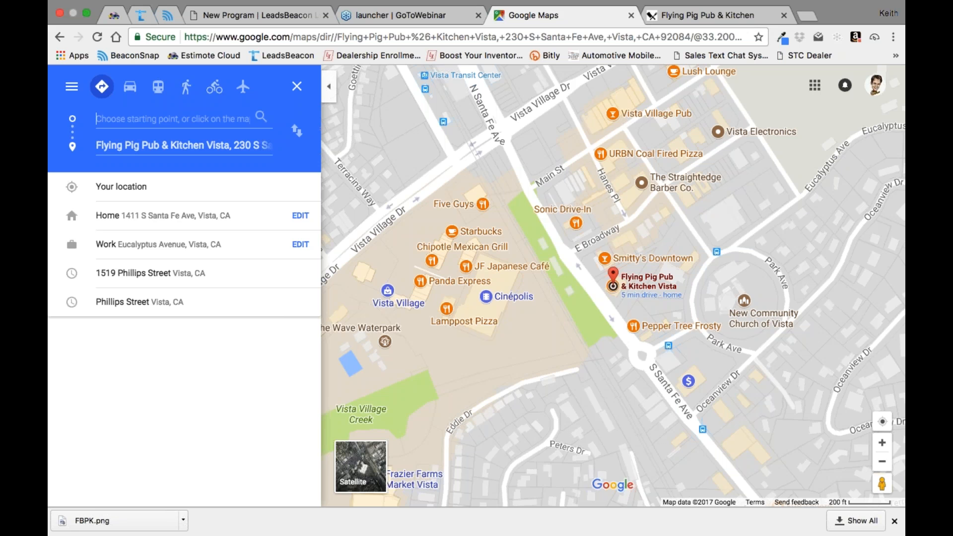
{"action": "left_click", "coordinate": [173, 146]}
{"action": "right_click", "coordinate": [145, 140]}
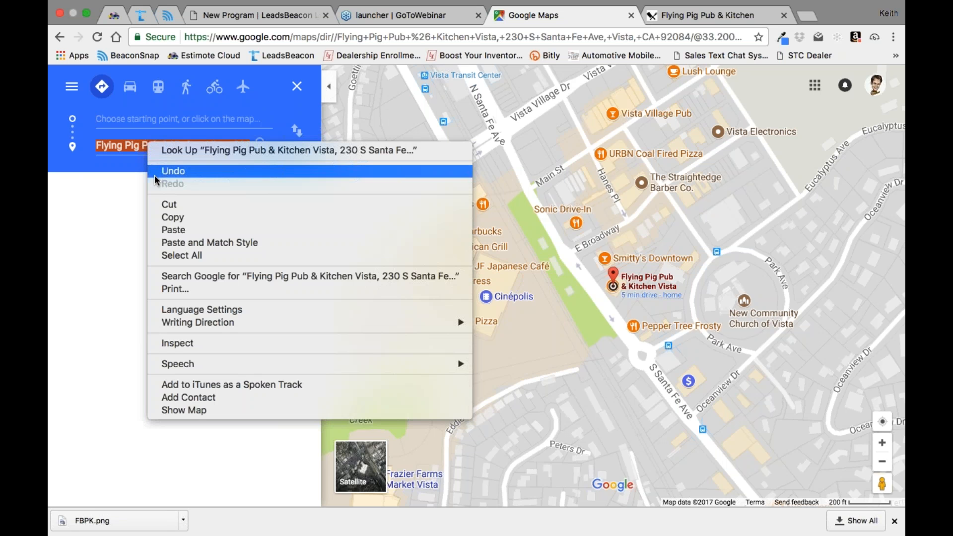
{"action": "left_click", "coordinate": [214, 220]}
{"action": "left_click", "coordinate": [257, 18]}
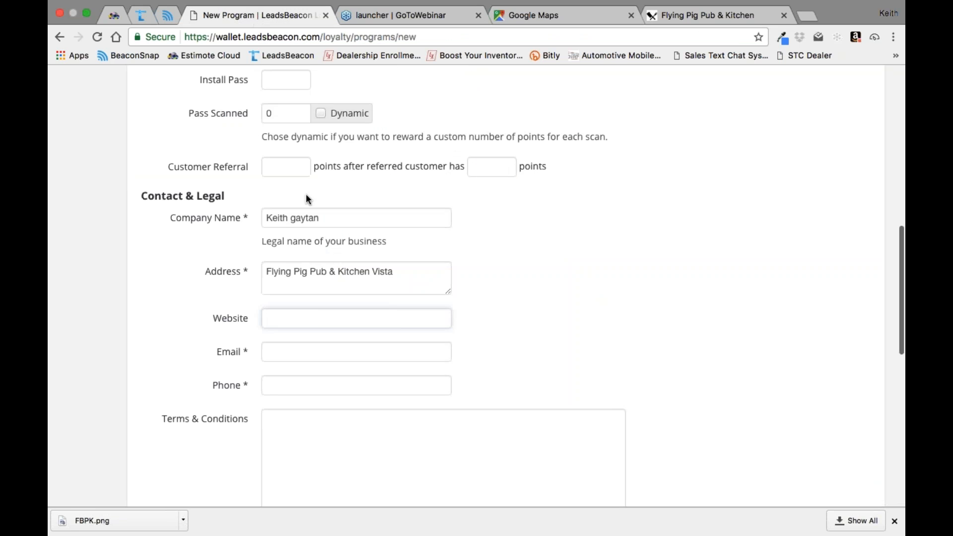
{"action": "triple_click", "coordinate": [290, 269]}
{"action": "right_click", "coordinate": [289, 268]}
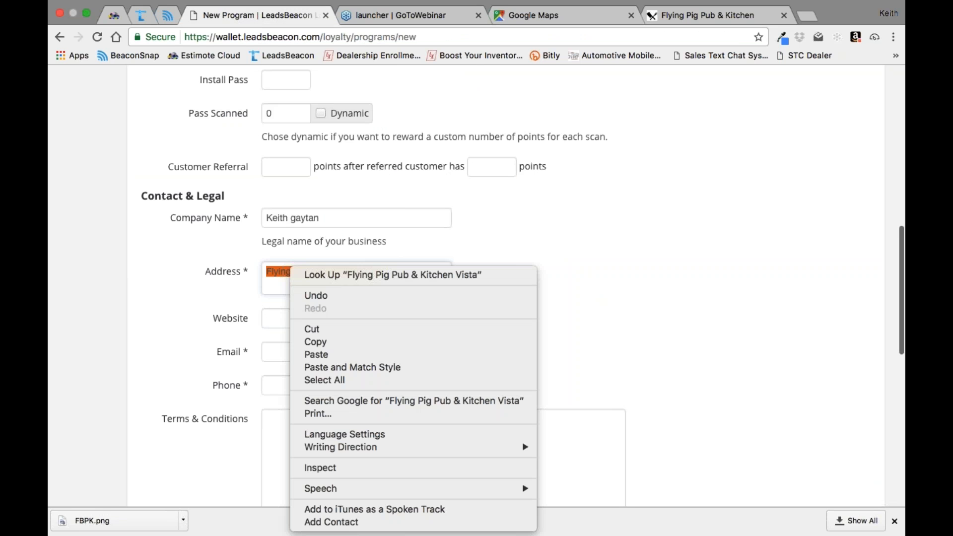
{"action": "left_click", "coordinate": [307, 354]}
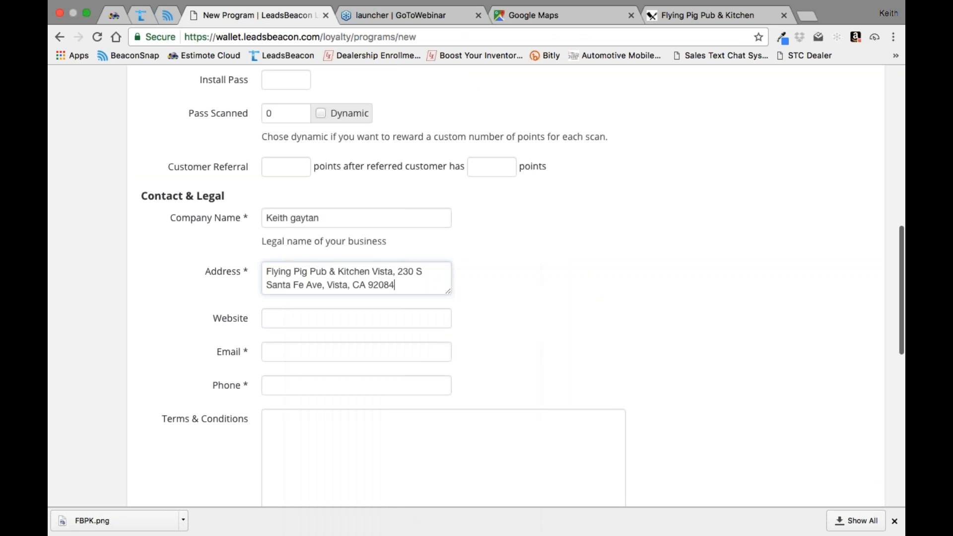
{"action": "left_click", "coordinate": [524, 292]}
{"action": "left_click", "coordinate": [449, 311]}
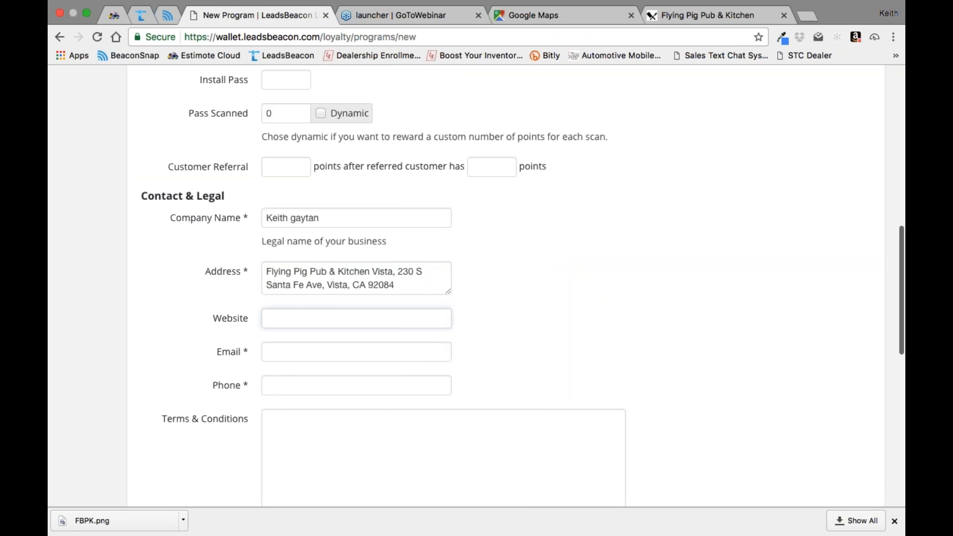
{"action": "left_click", "coordinate": [689, 16]}
{"action": "left_click", "coordinate": [233, 36]}
{"action": "right_click", "coordinate": [205, 34]}
{"action": "left_click", "coordinate": [219, 54]}
{"action": "left_click", "coordinate": [236, 16]}
{"action": "right_click", "coordinate": [275, 318]}
{"action": "left_click", "coordinate": [292, 384]}
Step: Enter the contact's e-mail address for the program
{"action": "key", "text": "Tab"}
{"action": "type", "text": "e"}
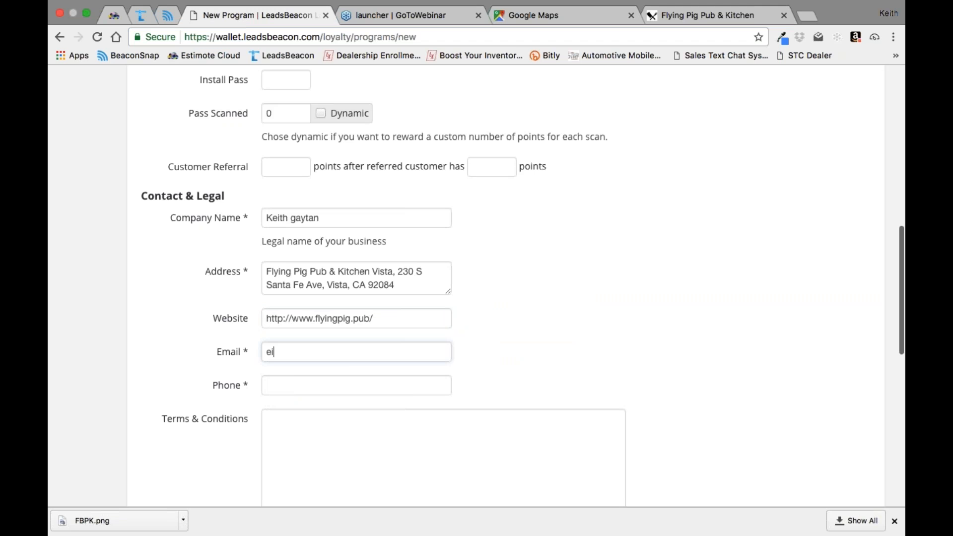
{"action": "key", "text": "BackSpace"}
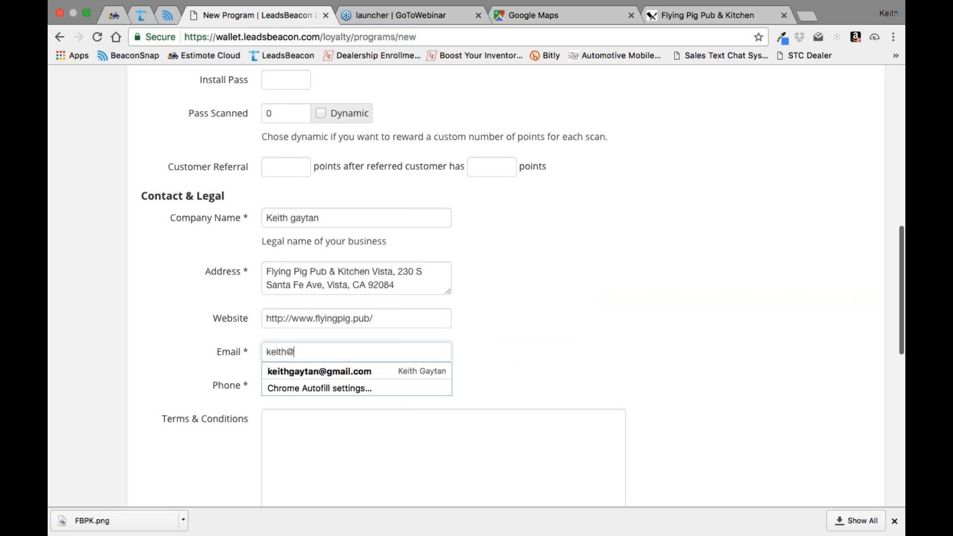
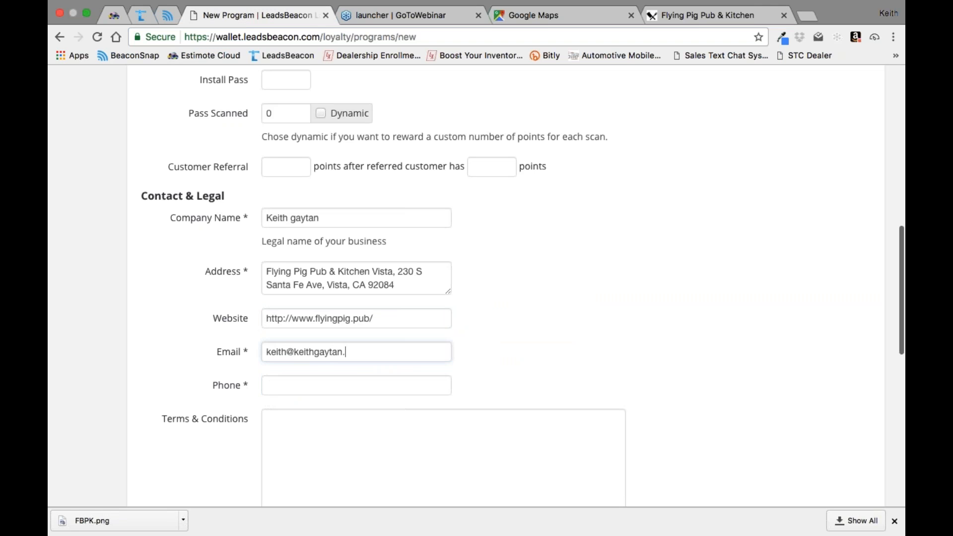
Step: Fill in the contact's phone number and enter "TDB" as the terms and conditions
{"action": "key", "text": "Tab"}
{"action": "type", "text": "45242"}
{"action": "key", "text": "BackSpace"}
{"action": "key", "text": "BackSpace"}
{"action": "key", "text": "BackSpace"}
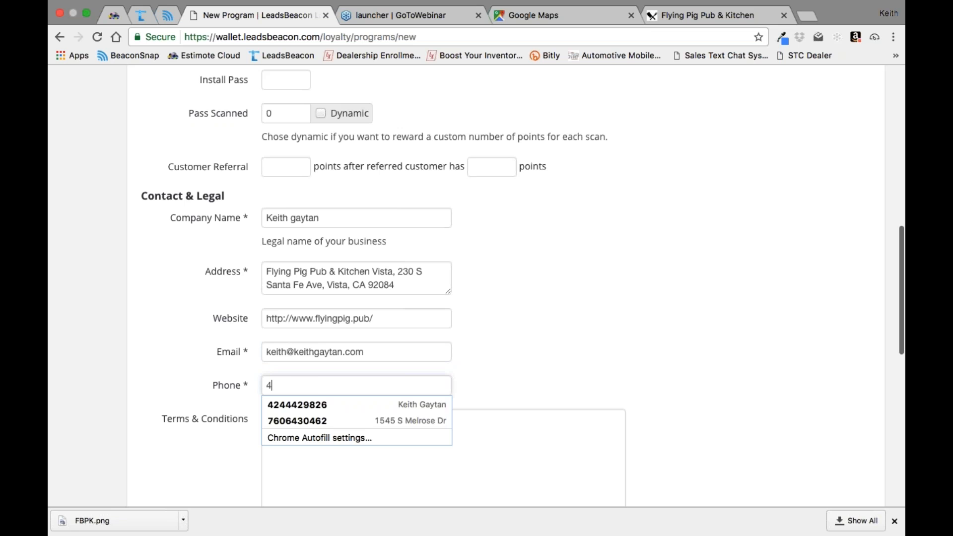
{"action": "left_click", "coordinate": [293, 403]}
{"action": "left_click", "coordinate": [273, 421]}
{"action": "type", "text": "TDB"}
Step: Set the Join Title to "This is a digital Biz card, cool huh?", removing the rest of the reused earlier entry
{"action": "scroll", "coordinate": [366, 415], "scroll_direction": "down", "scroll_amount": 7}
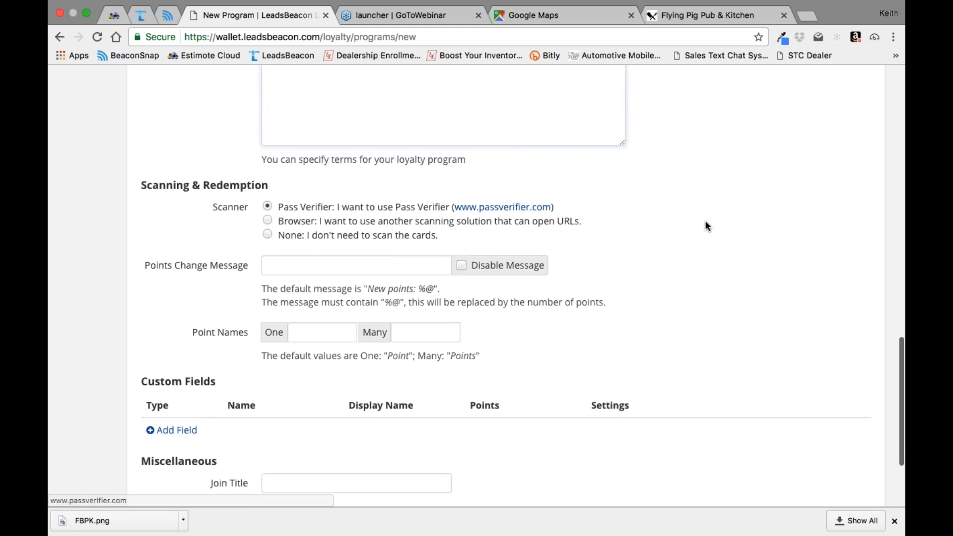
{"action": "scroll", "coordinate": [708, 226], "scroll_direction": "down", "scroll_amount": 2}
{"action": "scroll", "coordinate": [705, 221], "scroll_direction": "down", "scroll_amount": 3}
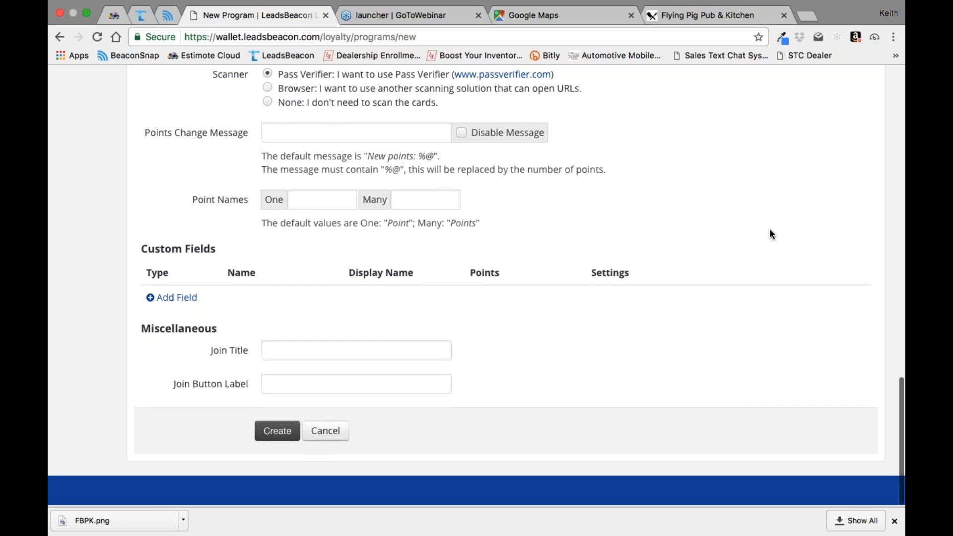
{"action": "left_click", "coordinate": [292, 351]}
{"action": "type", "text": "This is a"}
{"action": "key", "text": "Down"}
{"action": "key", "text": "Return"}
{"action": "left_click", "coordinate": [432, 351]}
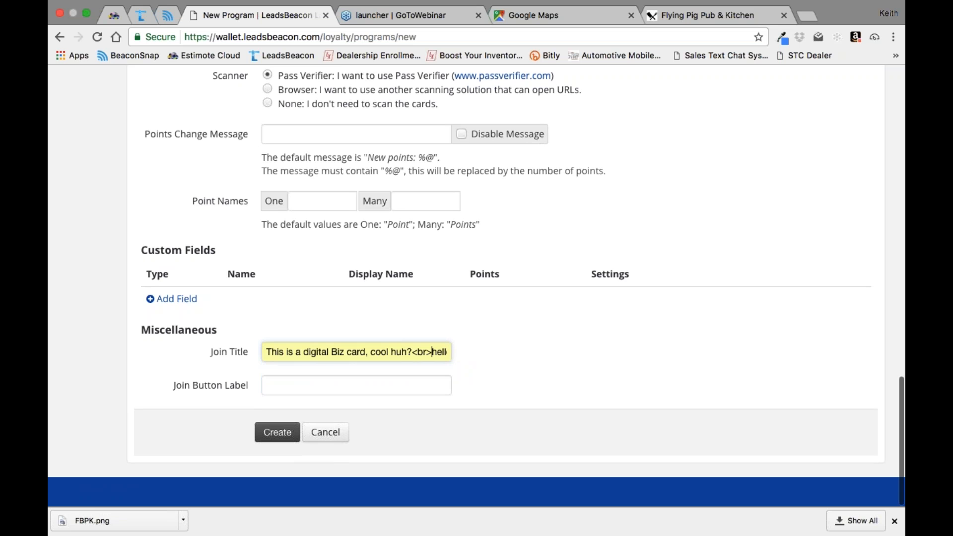
{"action": "key", "text": "Delete"}
{"action": "key", "text": "Delete"}
{"action": "key", "text": "Delete"}
{"action": "key", "text": "Delete"}
{"action": "key", "text": "Delete"}
{"action": "key", "text": "Delete"}
{"action": "key", "text": "Delete"}
{"action": "key", "text": "Delete"}
{"action": "key", "text": "Delete"}
{"action": "key", "text": "Escape"}
Step: Set the Join Button Label to "Load coupon now"
{"action": "key", "text": "Tab"}
{"action": "type", "text": "l"}
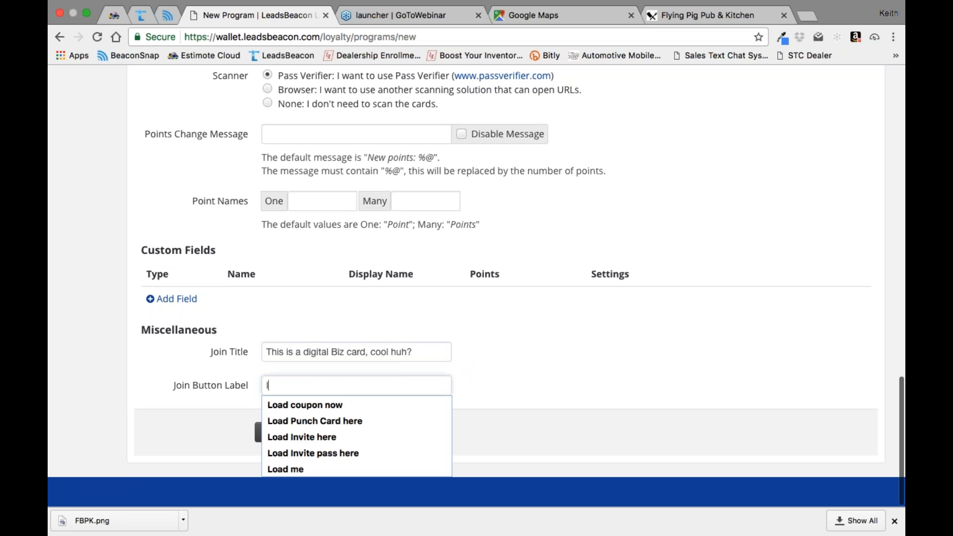
{"action": "left_click", "coordinate": [299, 406]}
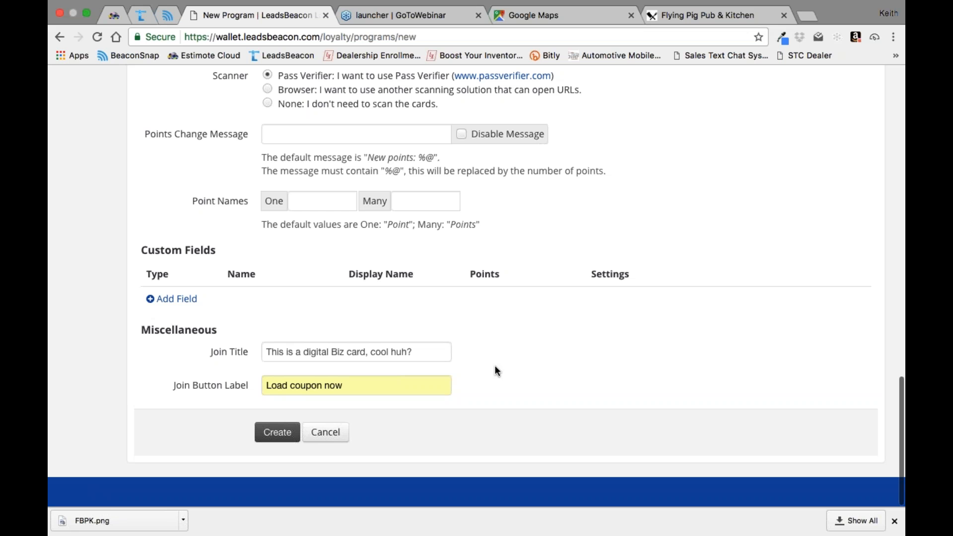
Step: Reword the Join Title to "This is a digicard, cool huh?"
{"action": "left_click", "coordinate": [347, 351]}
{"action": "key", "text": "BackSpace"}
{"action": "key", "text": "BackSpace"}
{"action": "key", "text": "BackSpace"}
{"action": "key", "text": "BackSpace"}
{"action": "key", "text": "BackSpace"}
{"action": "key", "text": "BackSpace"}
{"action": "key", "text": "BackSpace"}
{"action": "key", "text": "BackSpace"}
{"action": "key", "text": "BackSpace"}
{"action": "key", "text": "BackSpace"}
{"action": "key", "text": "BackSpace"}
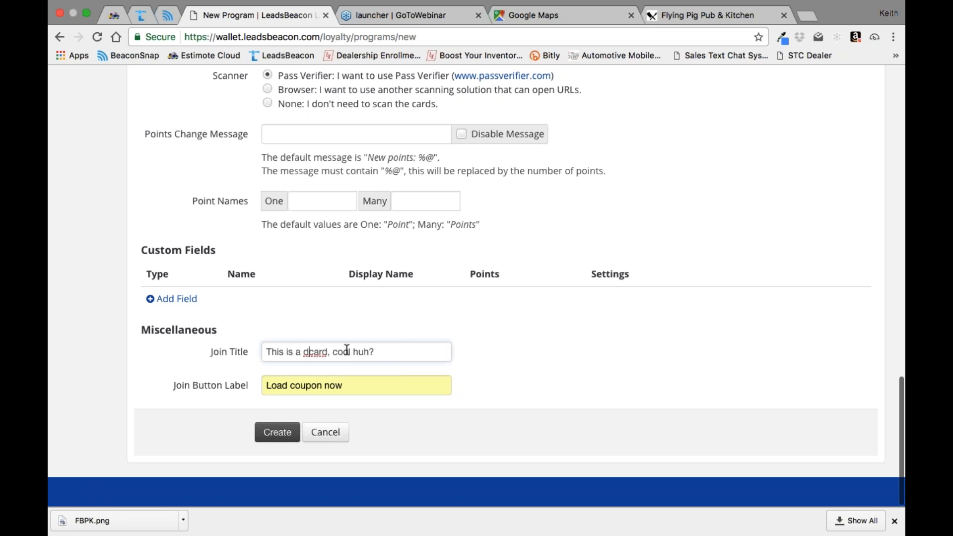
{"action": "type", "text": "digital"}
{"action": "key", "text": "BackSpace"}
{"action": "key", "text": "BackSpace"}
{"action": "key", "text": "BackSpace"}
{"action": "key", "text": "BackSpace"}
{"action": "key", "text": "BackSpace"}
{"action": "key", "text": "BackSpace"}
{"action": "key", "text": "BackSpace"}
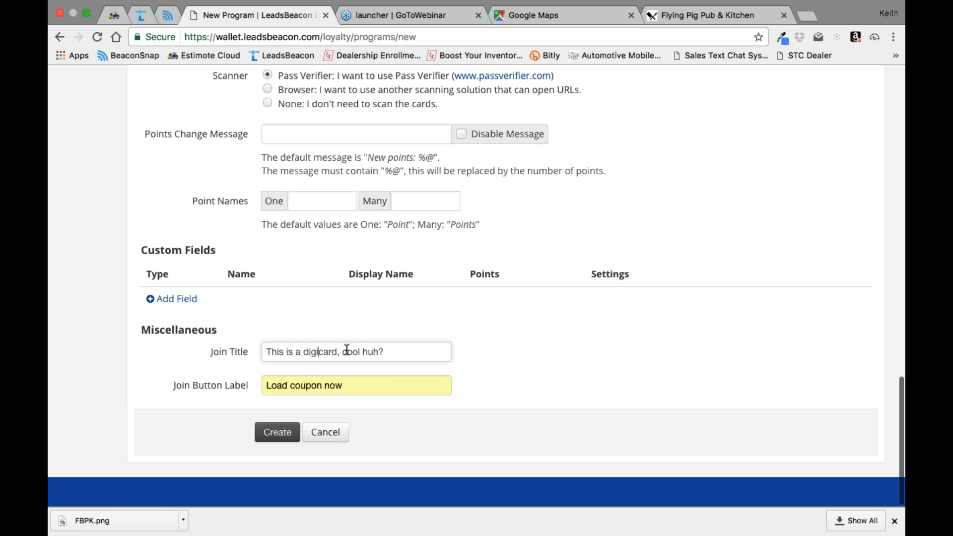
Step: Change the Join Title to "This is a coupon, cool huh?" and create the loyalty program
{"action": "type", "text": "coupon"}
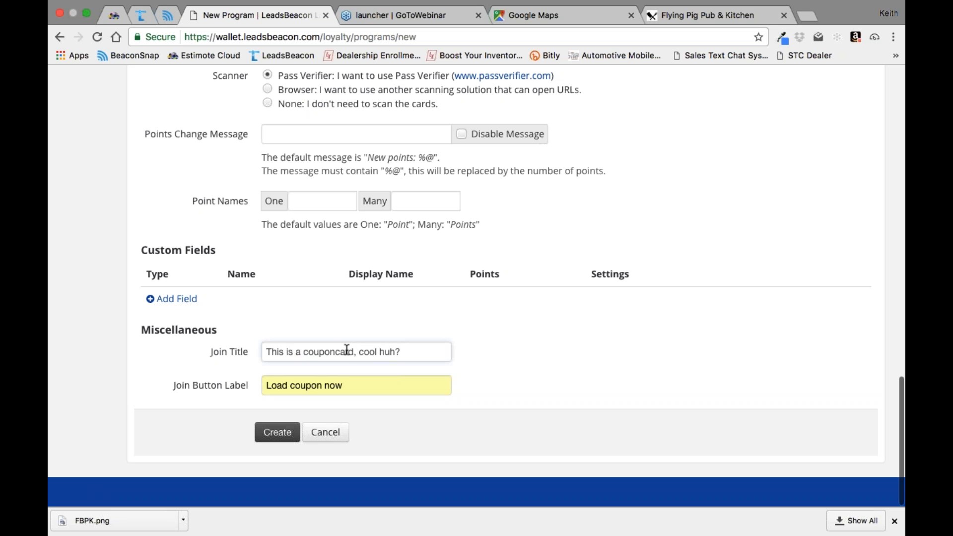
{"action": "key", "text": "Delete"}
{"action": "key", "text": "Delete"}
{"action": "key", "text": "Delete"}
{"action": "key", "text": "Delete"}
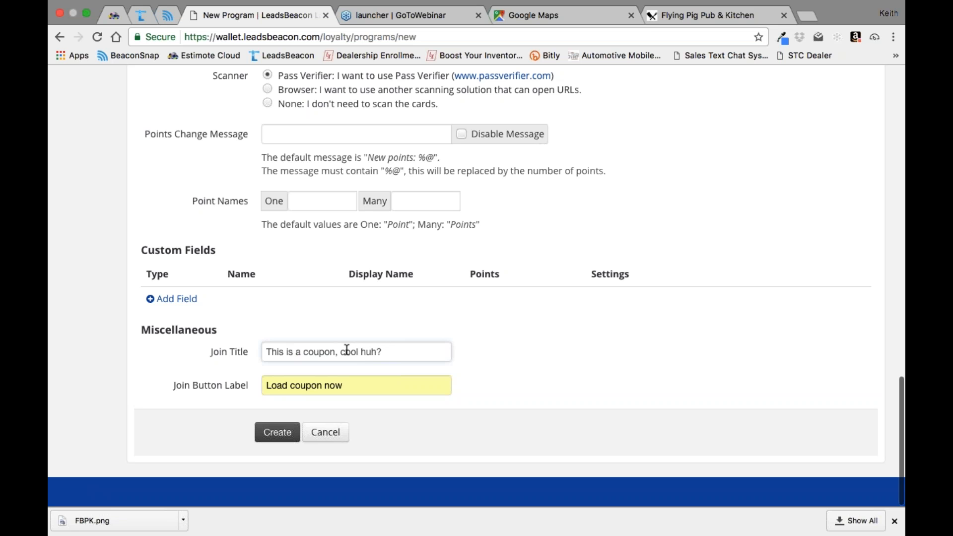
{"action": "left_click", "coordinate": [277, 433]}
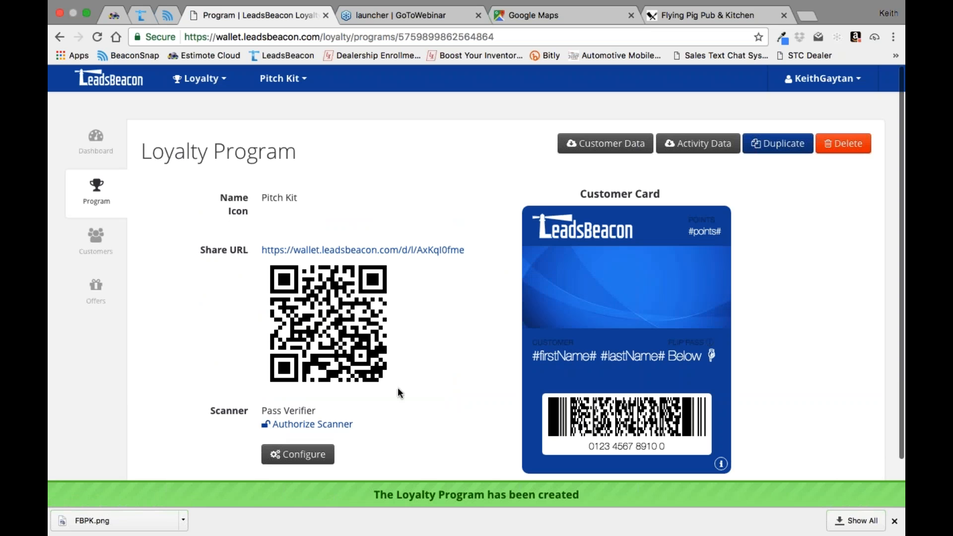
Step: Customize the program's customer card by replacing its logo with the FBPK.png image from the Desktop
{"action": "scroll", "coordinate": [505, 324], "scroll_direction": "down", "scroll_amount": 2}
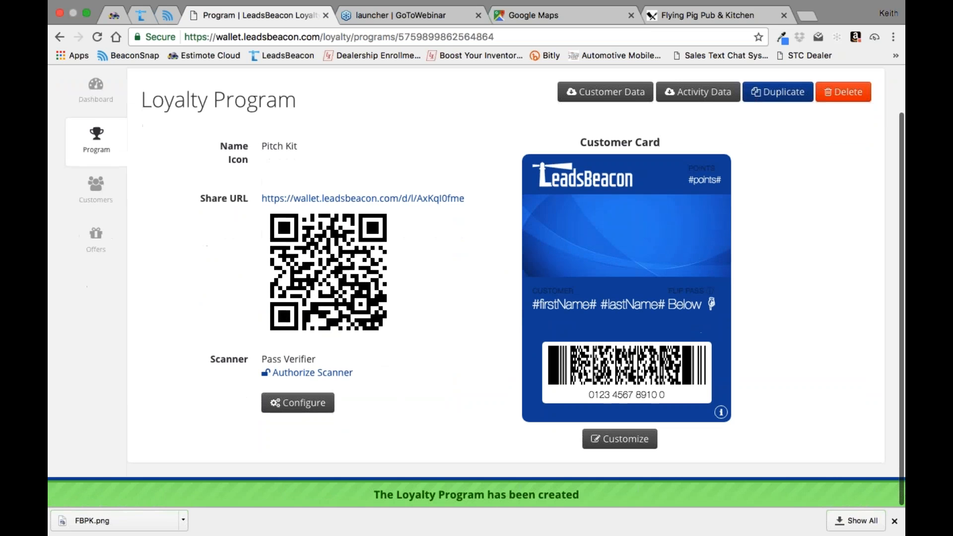
{"action": "left_click", "coordinate": [616, 440]}
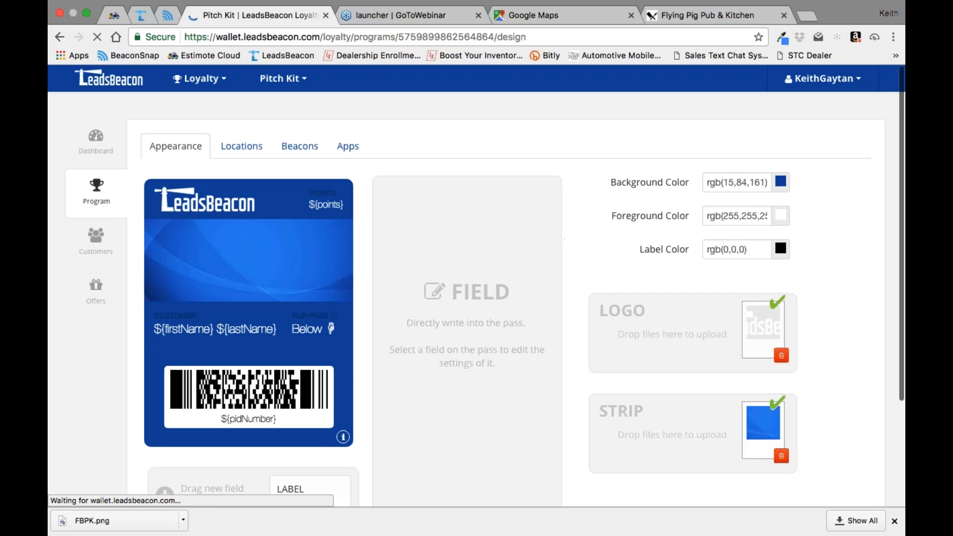
{"action": "left_click", "coordinate": [781, 355]}
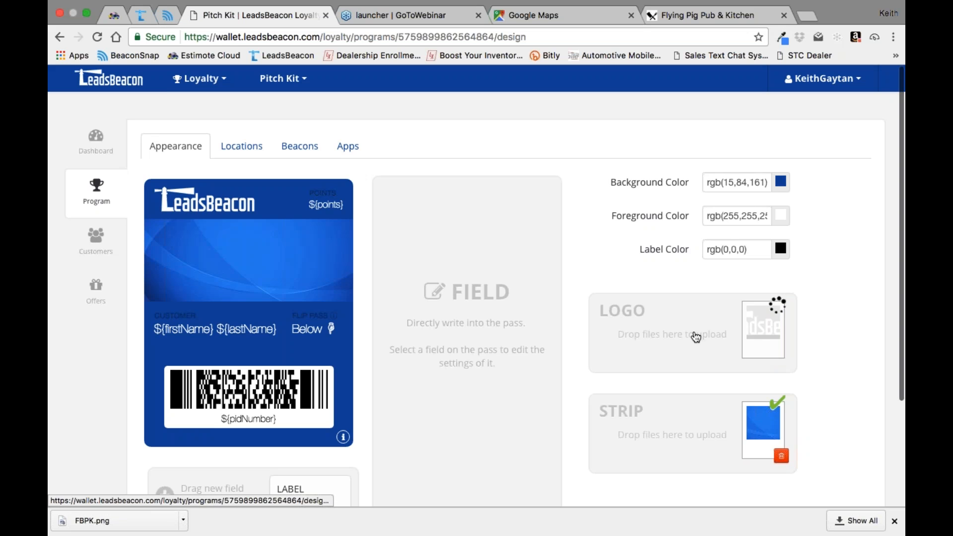
{"action": "left_click", "coordinate": [659, 338]}
{"action": "left_click", "coordinate": [419, 80]}
{"action": "left_click", "coordinate": [683, 240]}
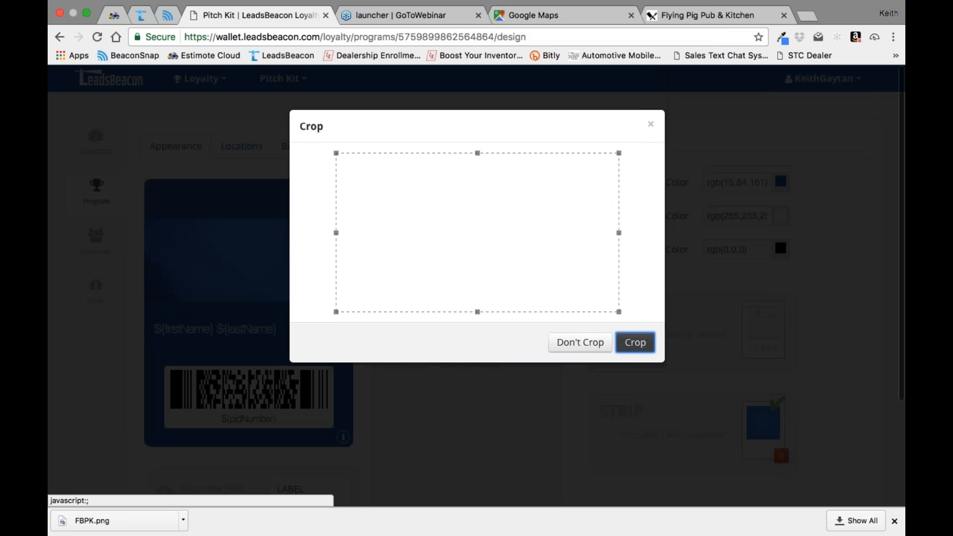
{"action": "left_click", "coordinate": [576, 342]}
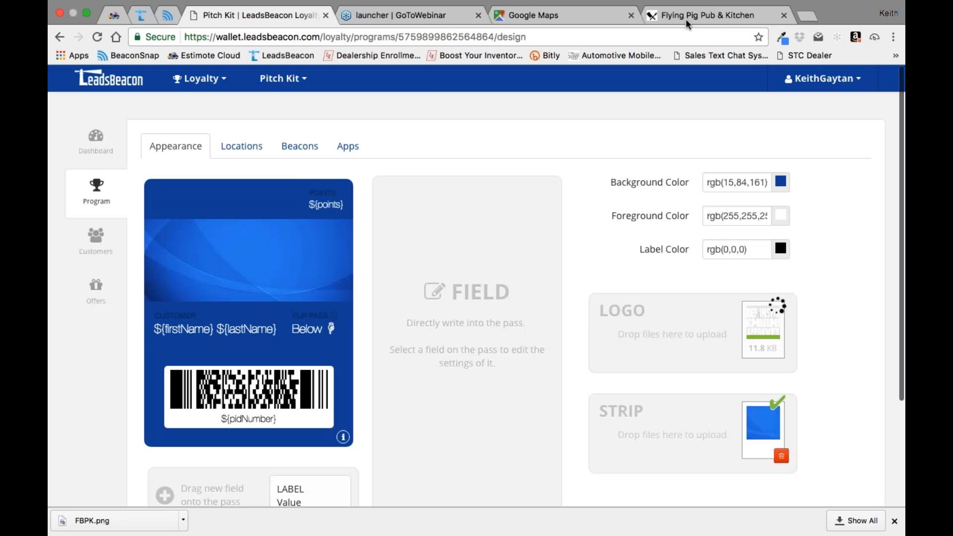
Step: Capture a screenshot of the Flying Pig logo banner on the pub's website and return to the card design
{"action": "left_click", "coordinate": [686, 19]}
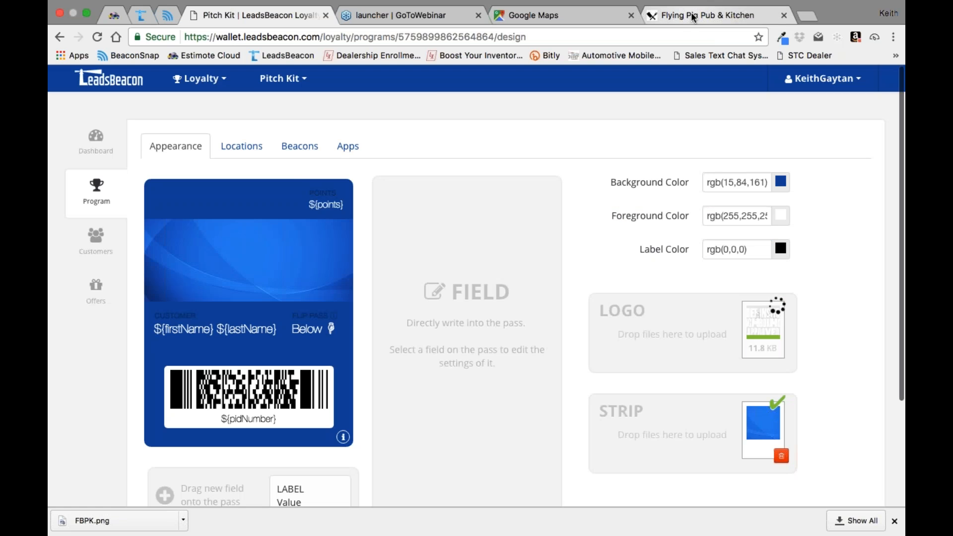
{"action": "scroll", "coordinate": [631, 195], "scroll_direction": "down", "scroll_amount": 5}
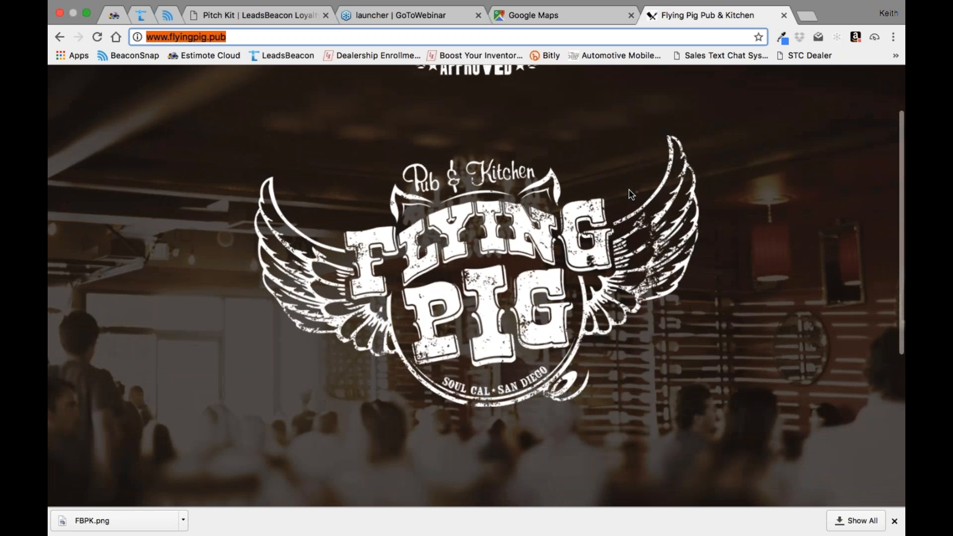
{"action": "scroll", "coordinate": [677, 287], "scroll_direction": "up", "scroll_amount": 2}
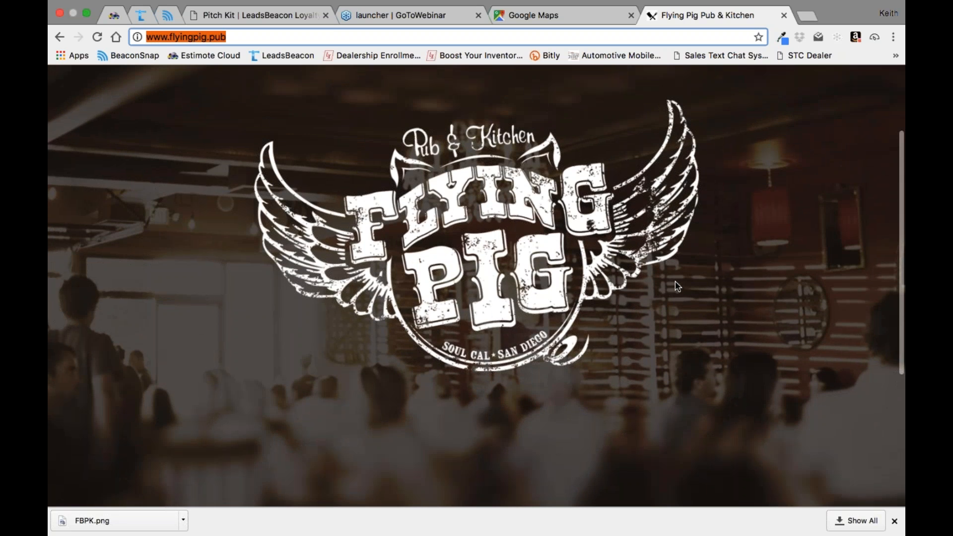
{"action": "left_click", "coordinate": [258, 18]}
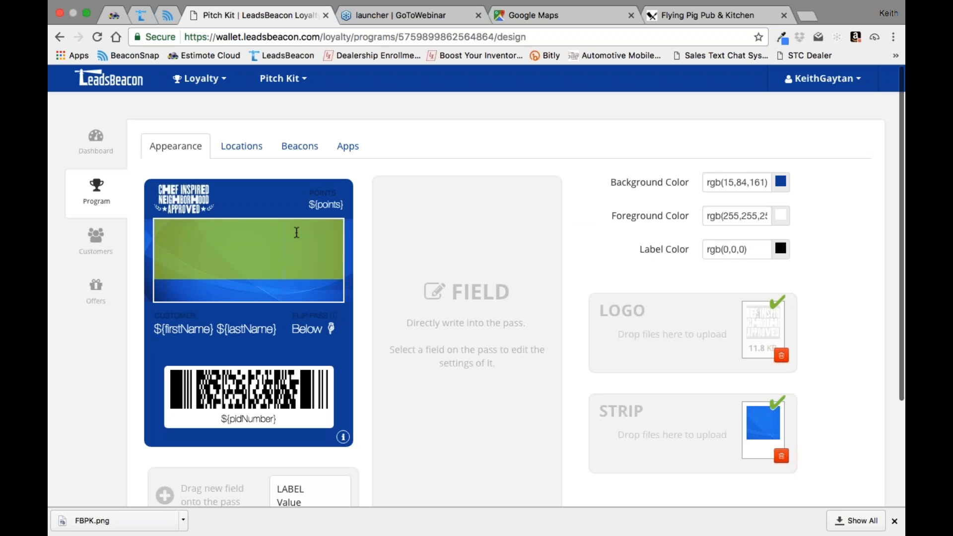
{"action": "left_click", "coordinate": [676, 16]}
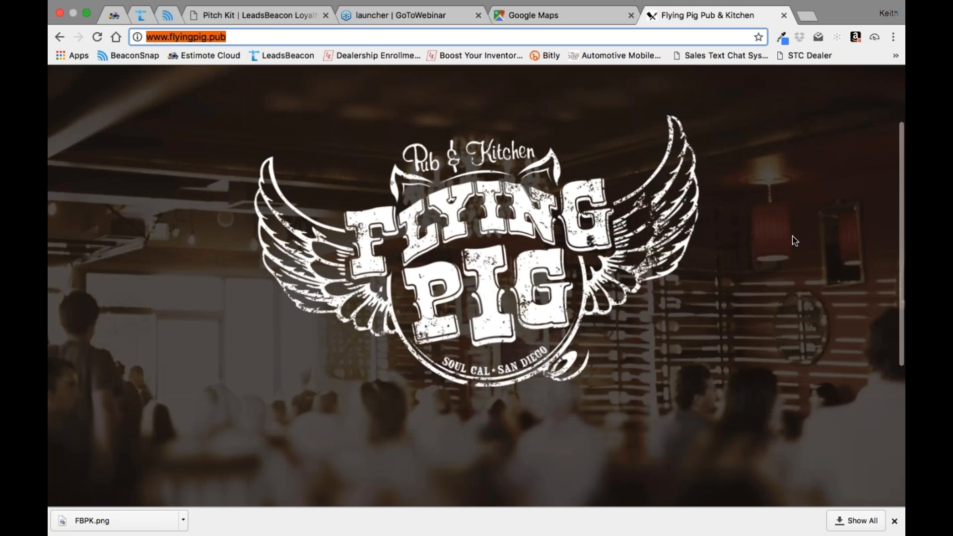
{"action": "left_click", "coordinate": [267, 17]}
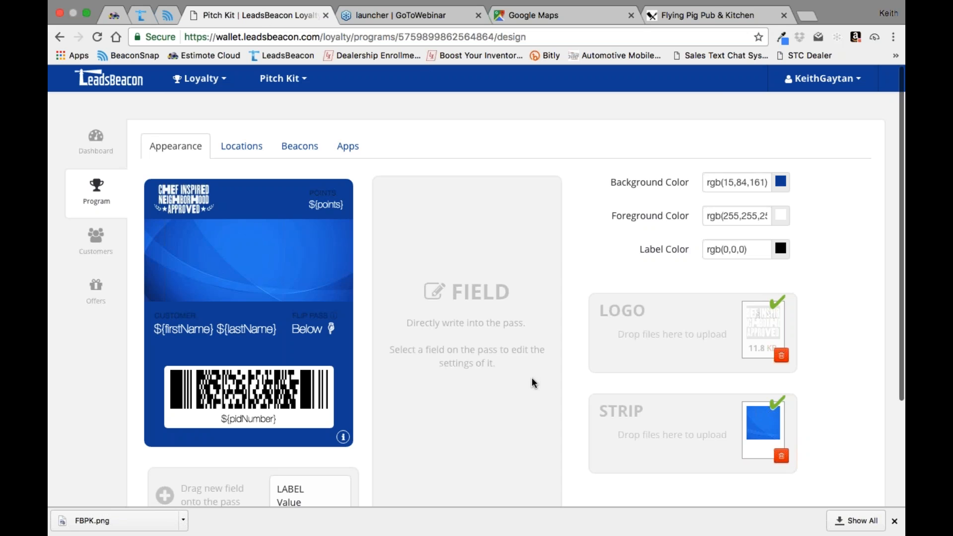
Step: Upload the 3.14.02 PM screenshot from the Desktop as the strip image, cropped full width around the Flying Pig logo
{"action": "left_click", "coordinate": [667, 425]}
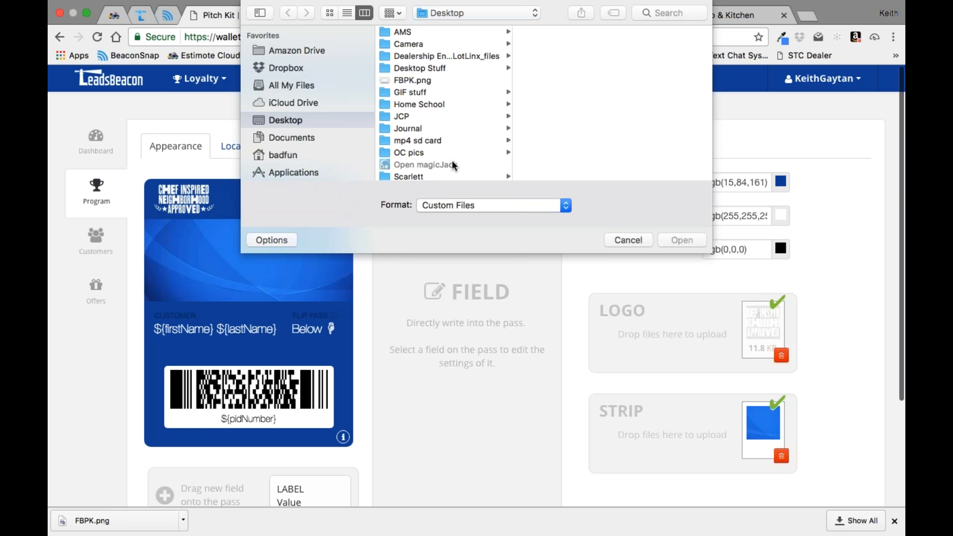
{"action": "scroll", "coordinate": [448, 93], "scroll_direction": "down", "scroll_amount": 5}
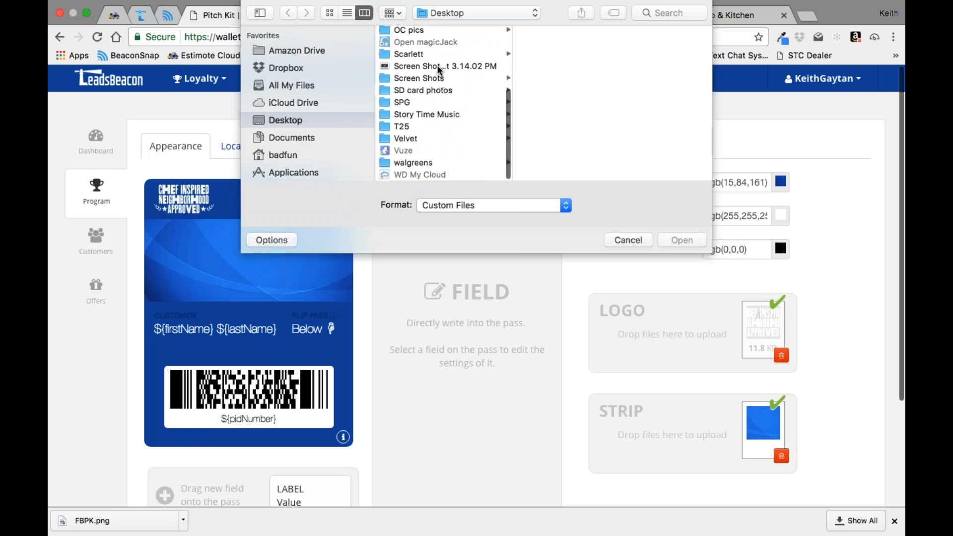
{"action": "left_click", "coordinate": [439, 66]}
{"action": "left_click", "coordinate": [693, 240]}
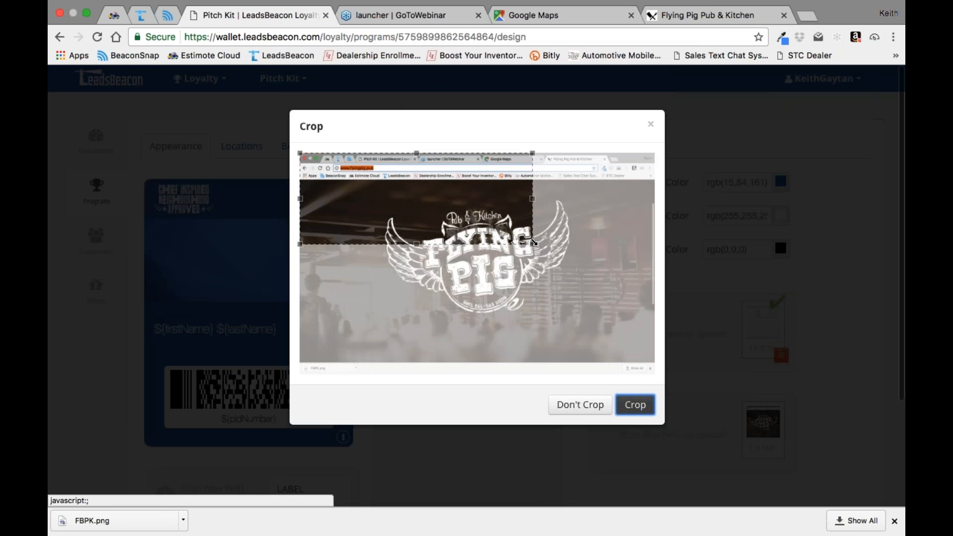
{"action": "left_click_drag", "start_coordinate": [537, 264], "coordinate": [533, 298]}
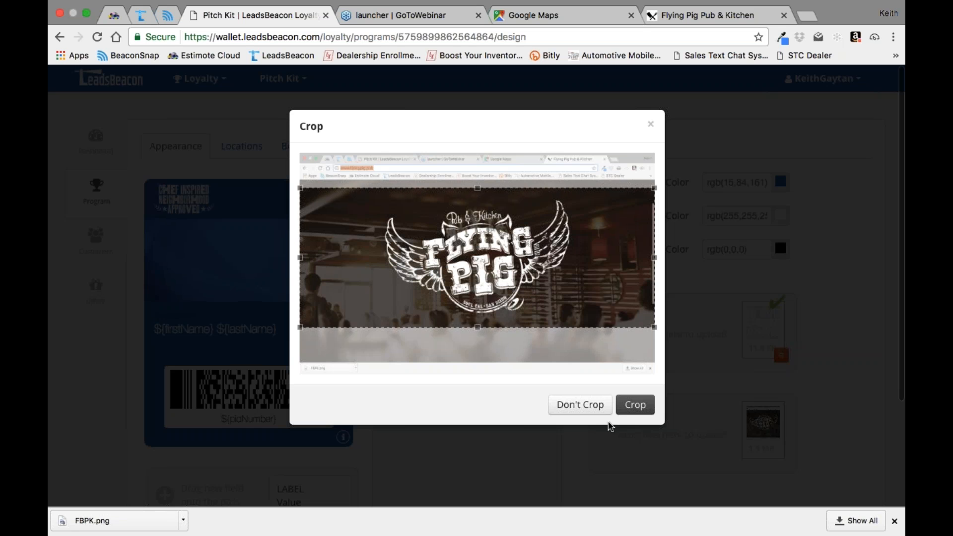
{"action": "left_click", "coordinate": [634, 409]}
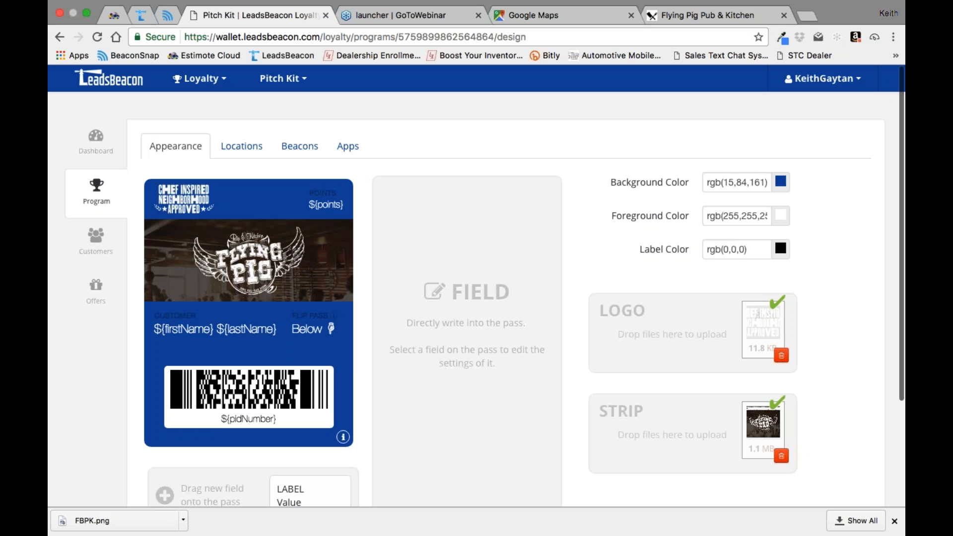
Step: Set the card's background color to near-black, rgb(7,7,8), then save and close the design
{"action": "left_click", "coordinate": [781, 182]}
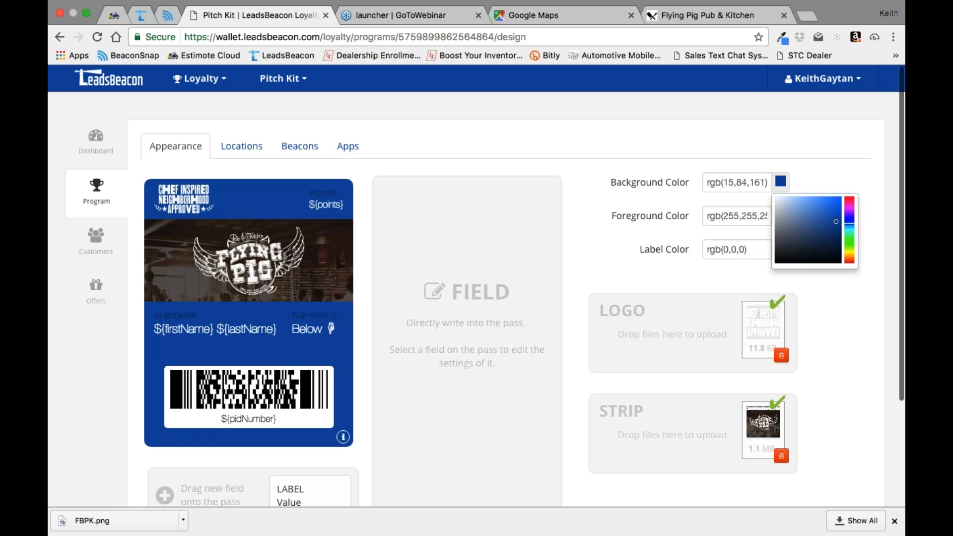
{"action": "left_click", "coordinate": [777, 261]}
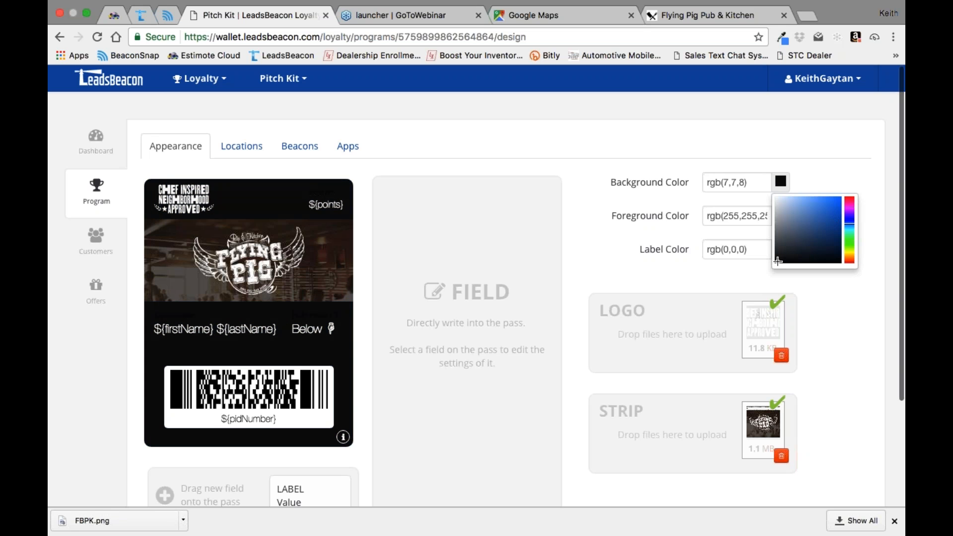
{"action": "scroll", "coordinate": [848, 269], "scroll_direction": "down", "scroll_amount": 3}
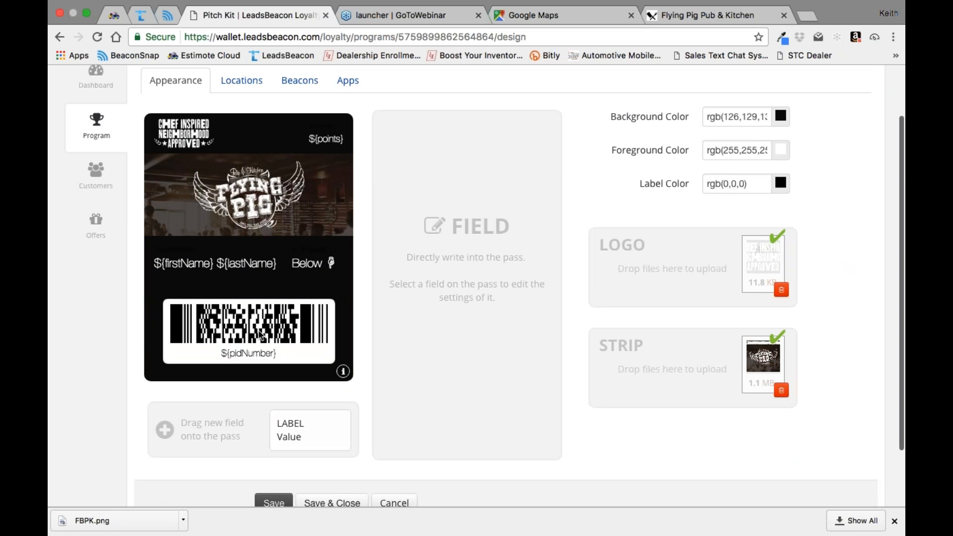
{"action": "scroll", "coordinate": [298, 387], "scroll_direction": "down", "scroll_amount": 3}
{"action": "left_click", "coordinate": [332, 433]}
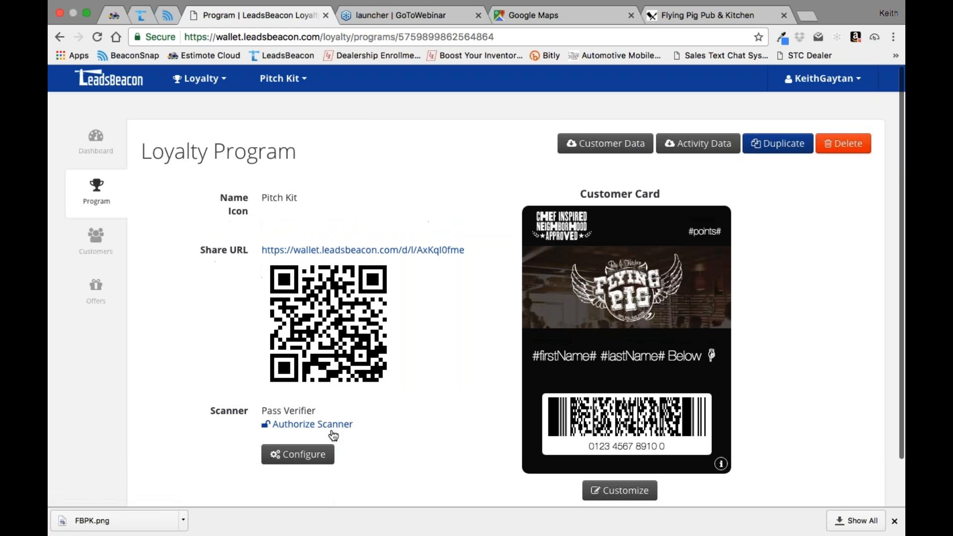
Step: Add a new offer to the Pitch Kit program and name it "Pitch Offer"
{"action": "left_click", "coordinate": [97, 292]}
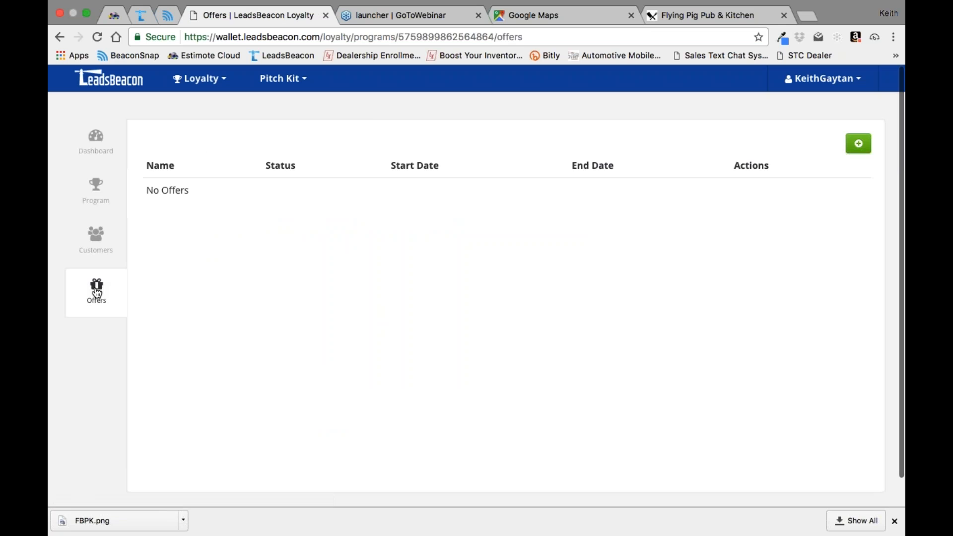
{"action": "left_click", "coordinate": [859, 144]}
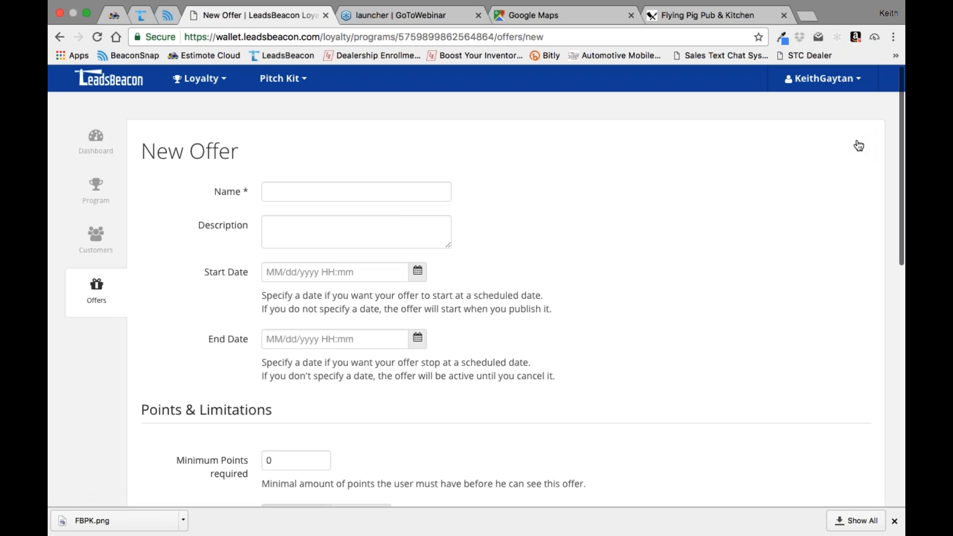
{"action": "type", "text": "Pitch Offer"}
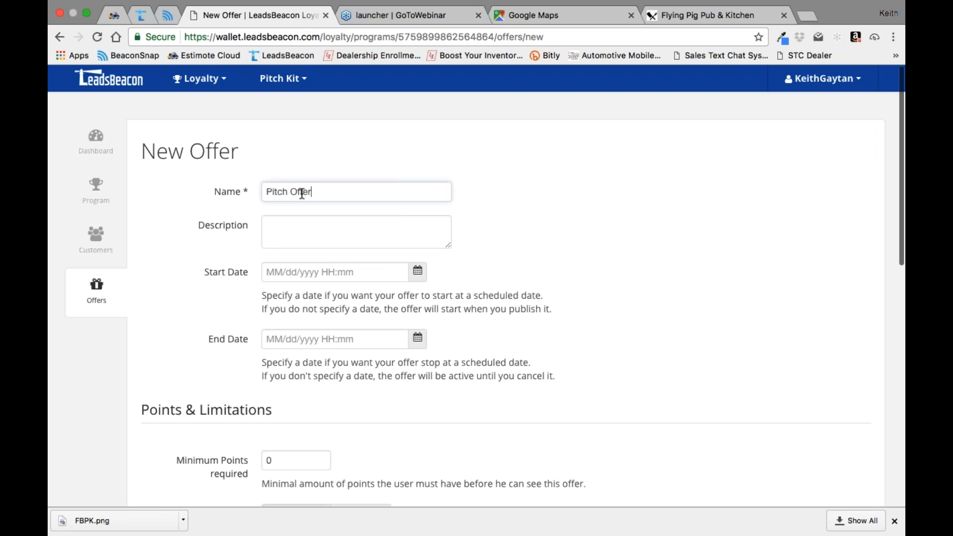
Step: Enter "tbd" as the new offer's description
{"action": "key", "text": "Tab"}
{"action": "type", "text": "tdb"}
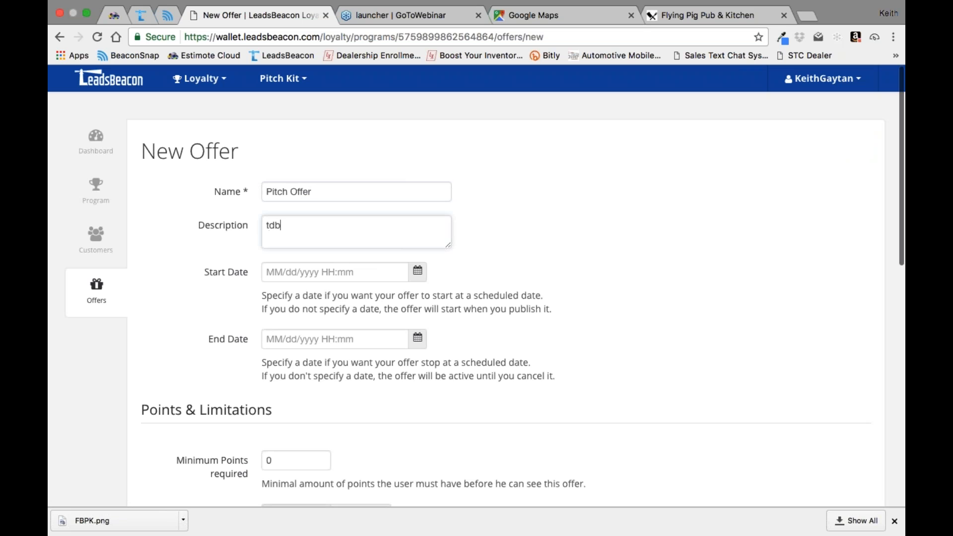
{"action": "key", "text": "BackSpace"}
{"action": "key", "text": "BackSpace"}
{"action": "key", "text": "BackSpace"}
{"action": "type", "text": "tbd"}
{"action": "left_click", "coordinate": [658, 226]}
Step: Enable Overwrite Active Offers, leave the points and limitation settings at their defaults, and create the offer
{"action": "scroll", "coordinate": [658, 226], "scroll_direction": "down", "scroll_amount": 3}
{"action": "scroll", "coordinate": [659, 228], "scroll_direction": "down", "scroll_amount": 6}
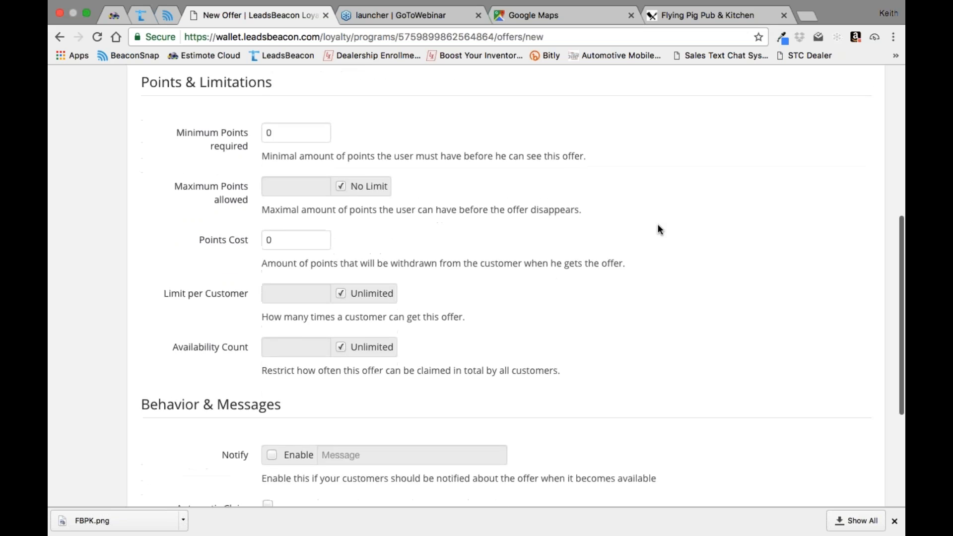
{"action": "scroll", "coordinate": [658, 226], "scroll_direction": "down", "scroll_amount": 3}
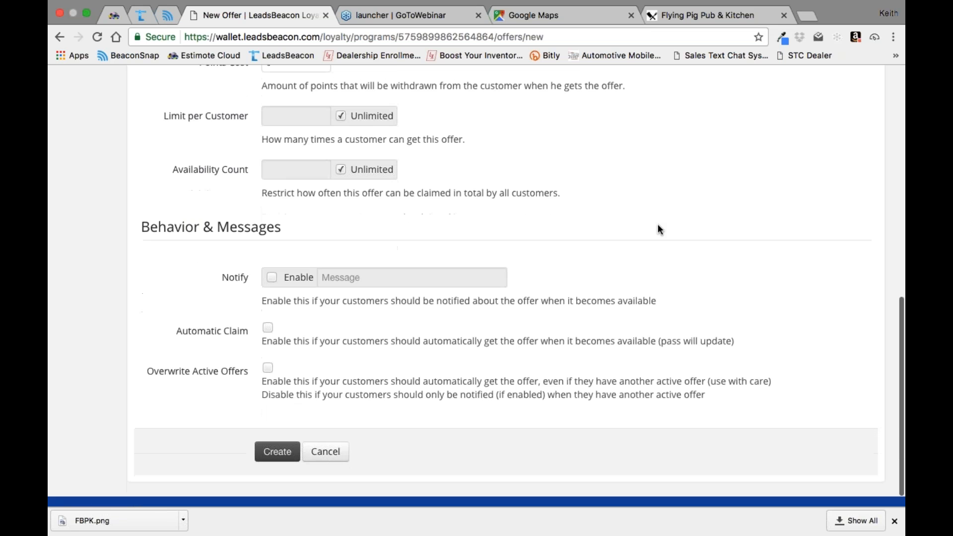
{"action": "right_click", "coordinate": [658, 225]}
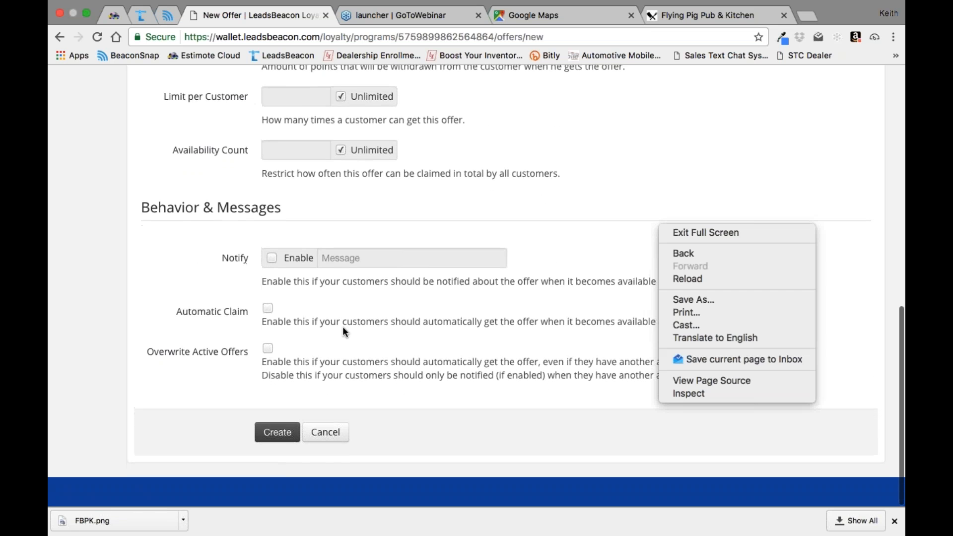
{"action": "left_click", "coordinate": [267, 346]}
{"action": "left_click", "coordinate": [267, 346]}
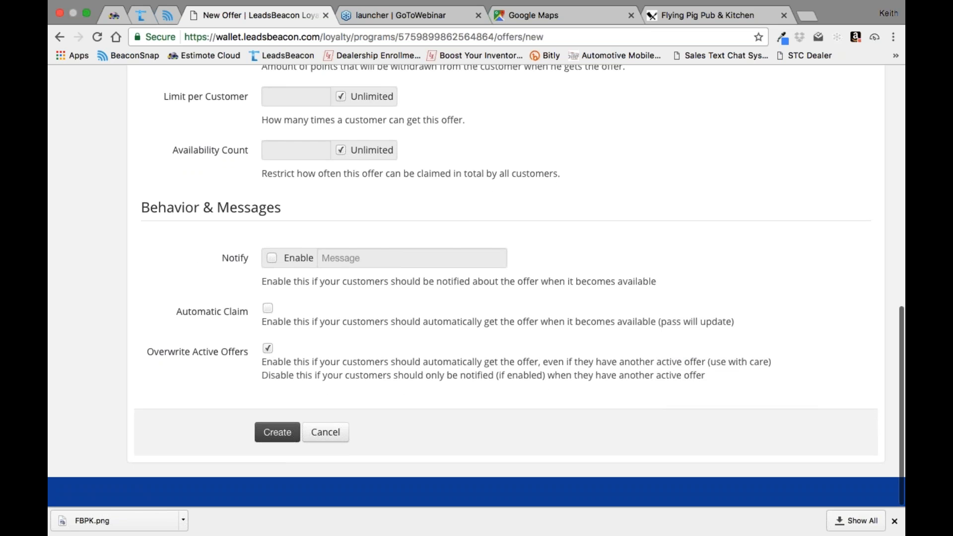
{"action": "scroll", "coordinate": [476, 285], "scroll_direction": "up", "scroll_amount": 5}
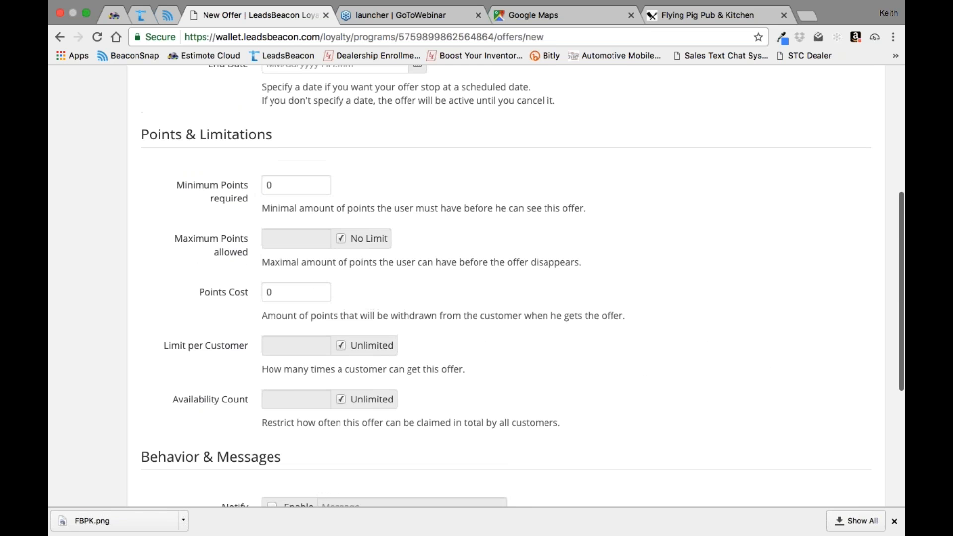
{"action": "scroll", "coordinate": [477, 286], "scroll_direction": "down", "scroll_amount": 2}
{"action": "scroll", "coordinate": [283, 432], "scroll_direction": "down", "scroll_amount": 3}
{"action": "left_click", "coordinate": [284, 433]}
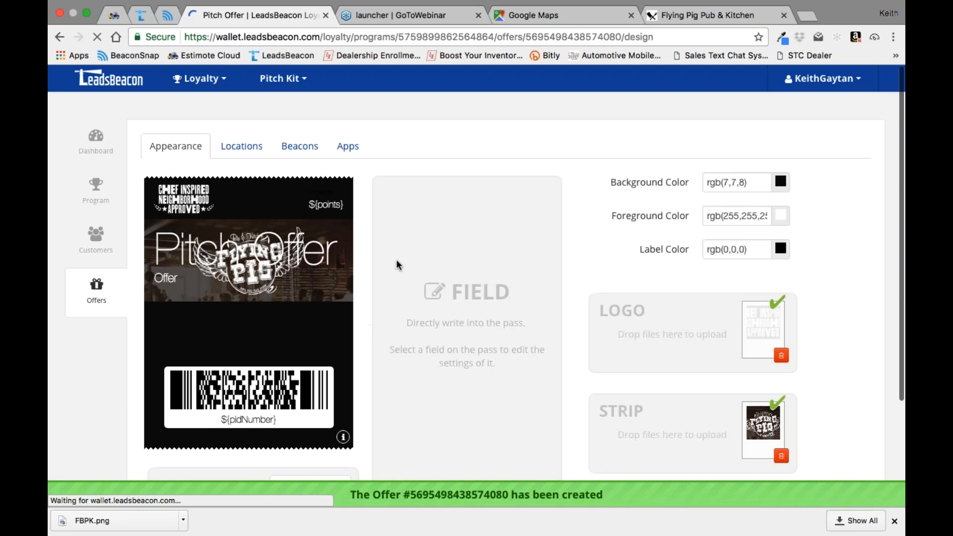
Step: Delete the primary "Pitch Offer" text that overlays the strip image on the offer pass
{"action": "left_click", "coordinate": [337, 251]}
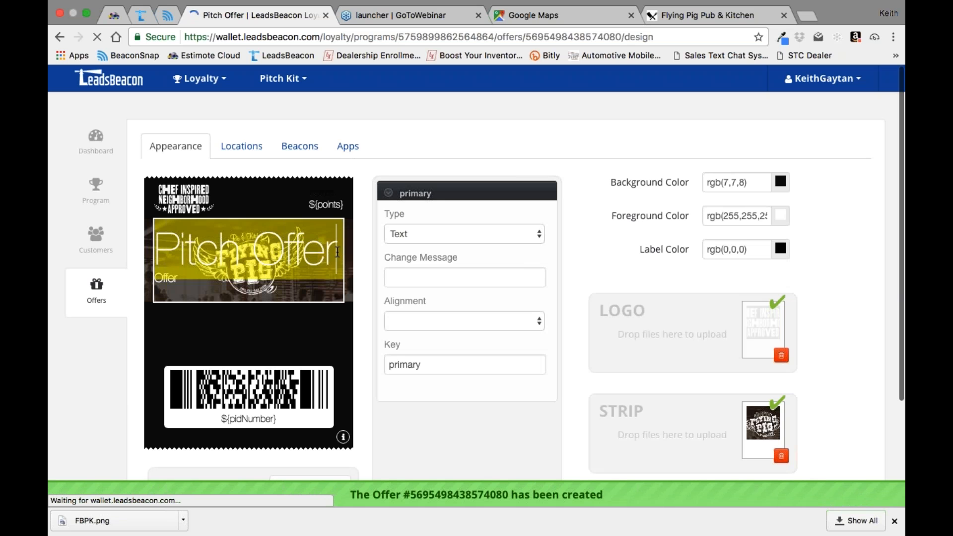
{"action": "key", "text": "BackSpace"}
{"action": "key", "text": "BackSpace"}
{"action": "key", "text": "BackSpace"}
{"action": "key", "text": "BackSpace"}
{"action": "key", "text": "BackSpace"}
{"action": "key", "text": "BackSpace"}
{"action": "key", "text": "BackSpace"}
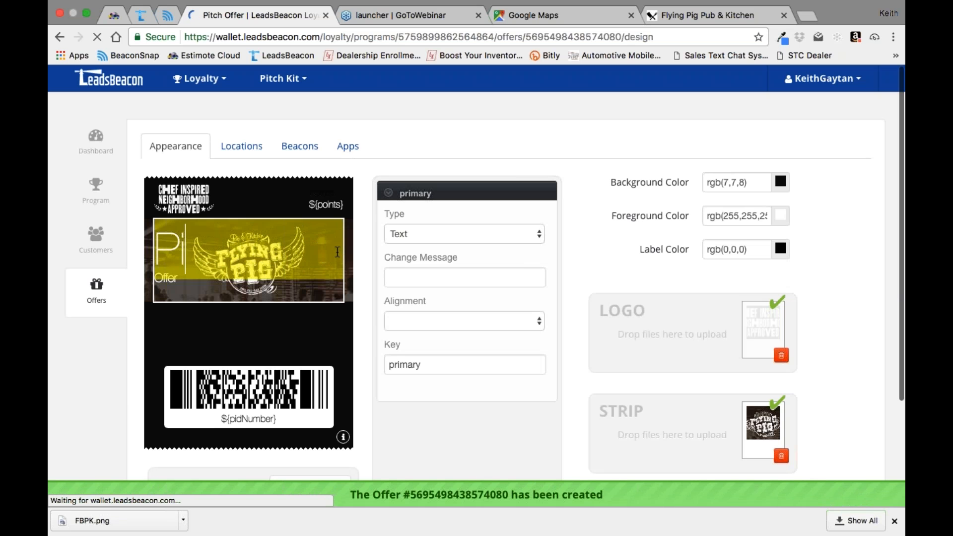
{"action": "left_click", "coordinate": [256, 297]}
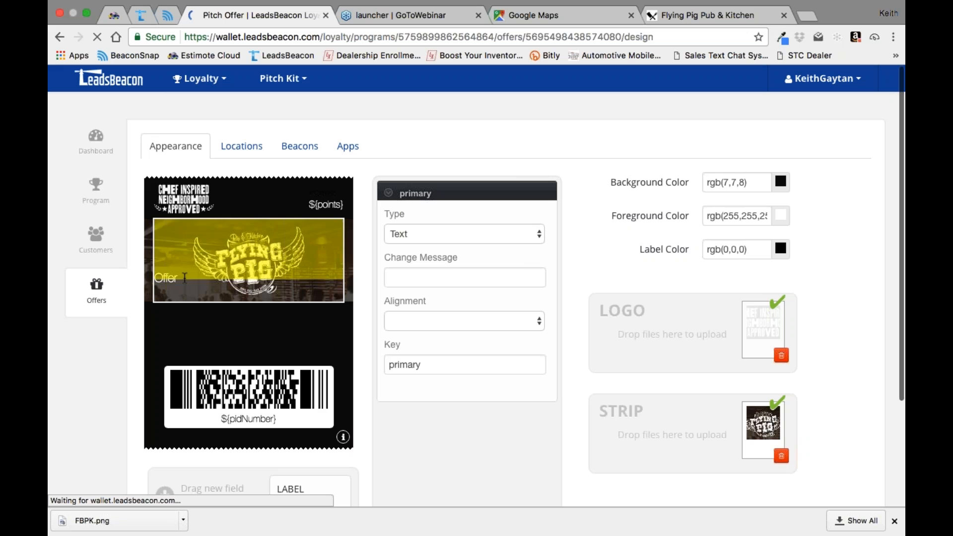
Step: Clear the remaining "Offer" text from the primary field over the strip image and deselect the field
{"action": "left_click", "coordinate": [184, 279]}
{"action": "key", "text": "BackSpace"}
{"action": "key", "text": "BackSpace"}
{"action": "key", "text": "BackSpace"}
{"action": "key", "text": "BackSpace"}
{"action": "key", "text": "BackSpace"}
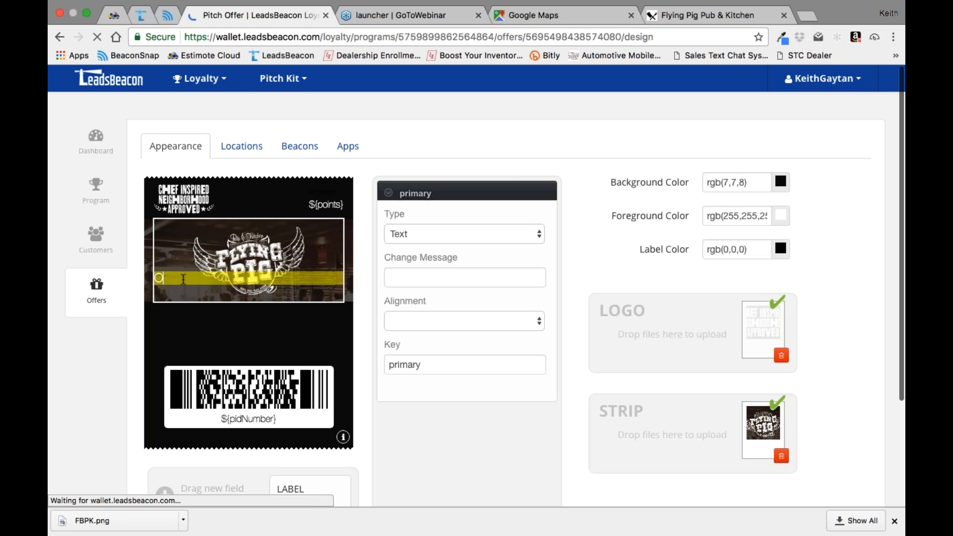
{"action": "key", "text": "Return"}
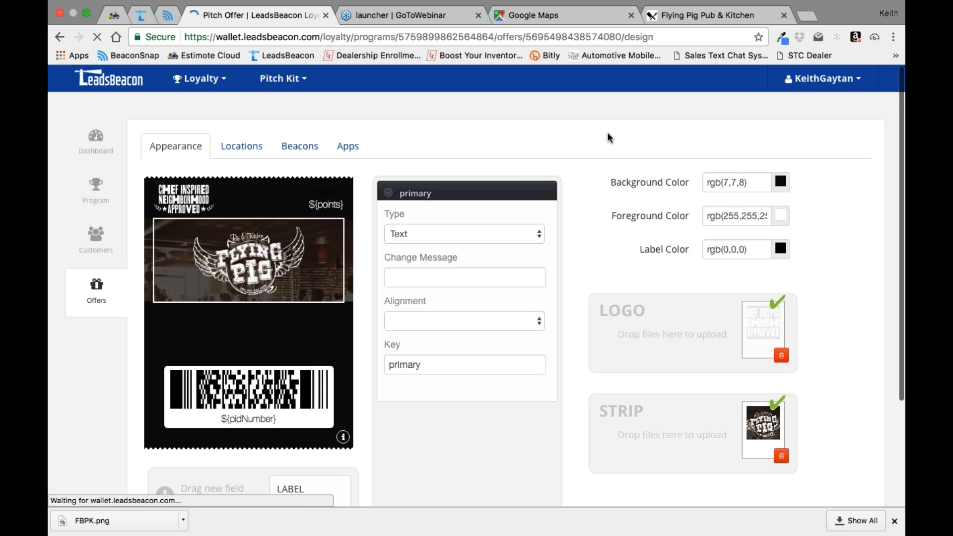
{"action": "scroll", "coordinate": [305, 281], "scroll_direction": "down", "scroll_amount": 2}
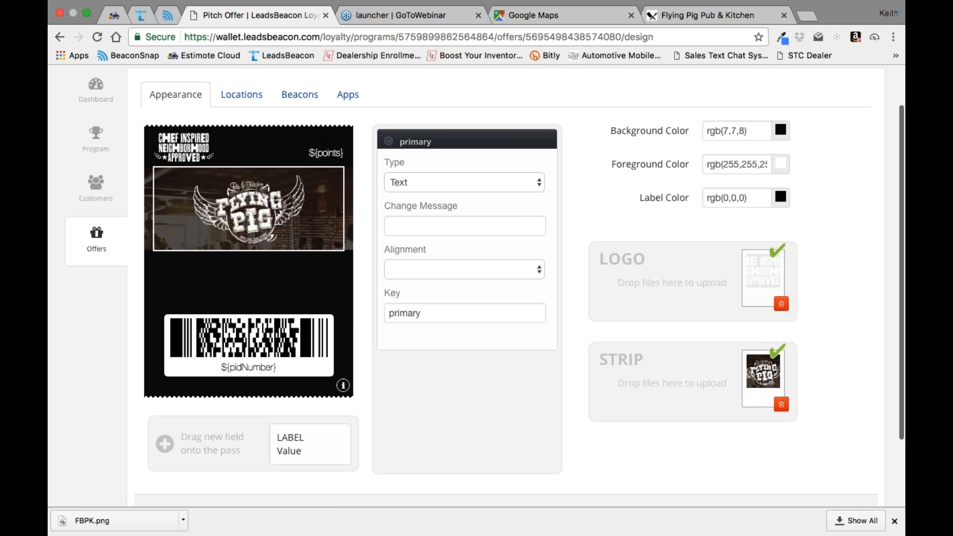
{"action": "left_click", "coordinate": [211, 273]}
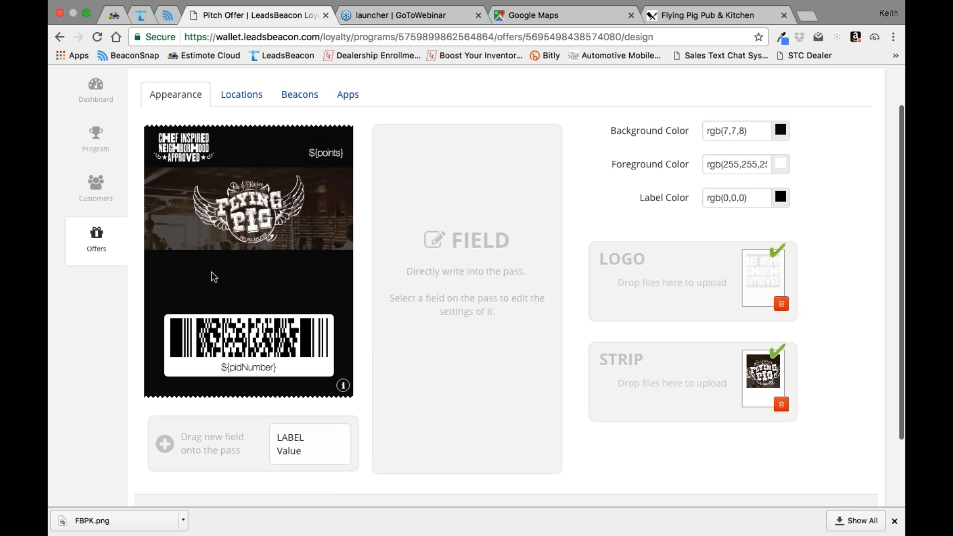
Step: Place a new field on the offer pass between the strip image and the barcode, and clear its placeholder text
{"action": "left_click_drag", "start_coordinate": [291, 442], "coordinate": [198, 281]}
{"action": "left_click", "coordinate": [198, 283]}
{"action": "key", "text": "BackSpace"}
{"action": "key", "text": "BackSpace"}
{"action": "key", "text": "BackSpace"}
{"action": "key", "text": "BackSpace"}
{"action": "key", "text": "BackSpace"}
Step: Enter "25% off your next visit!" as the new field's value and deselect the field
{"action": "type", "text": "2"}
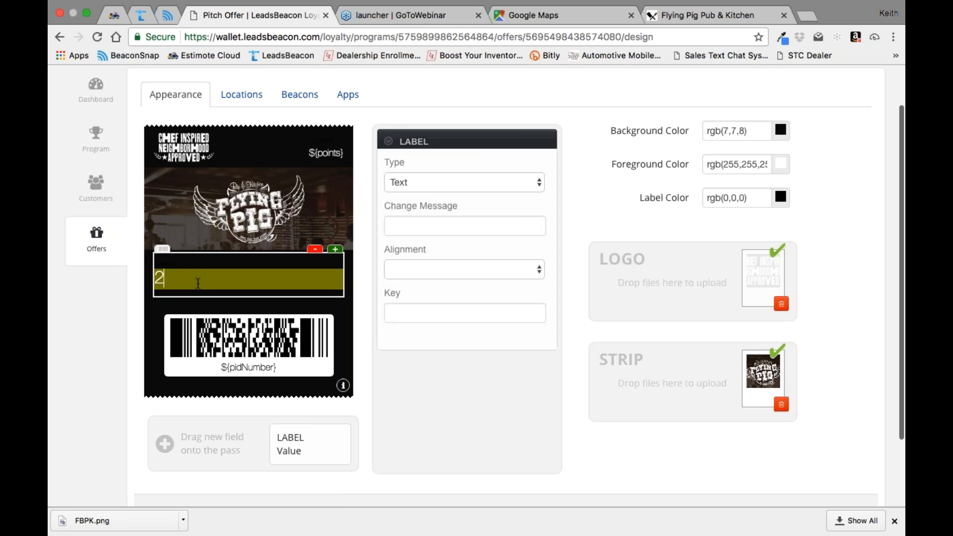
{"action": "type", "text": "5% off your next viste"}
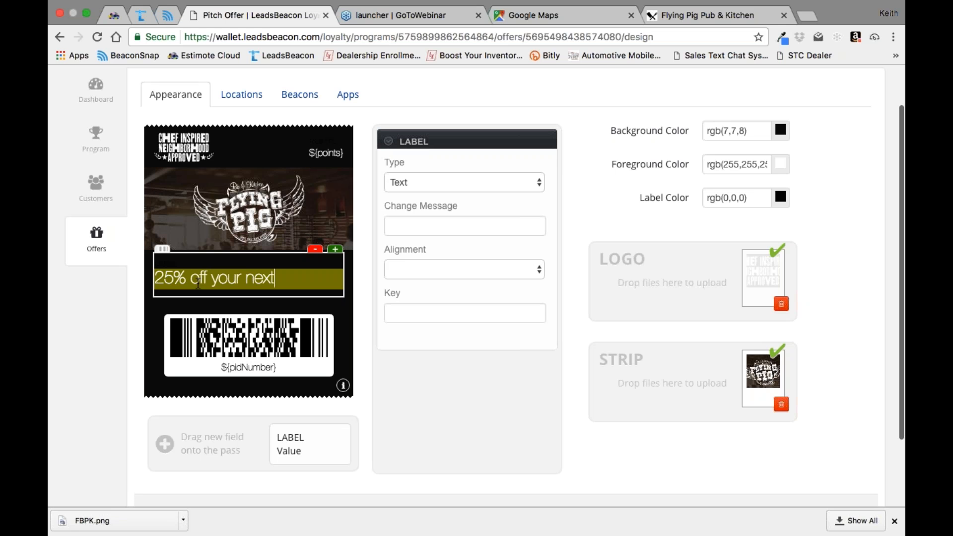
{"action": "key", "text": "BackSpace"}
{"action": "key", "text": "BackSpace"}
{"action": "type", "text": "it!"}
{"action": "left_click", "coordinate": [279, 318]}
{"action": "left_click", "coordinate": [361, 321]}
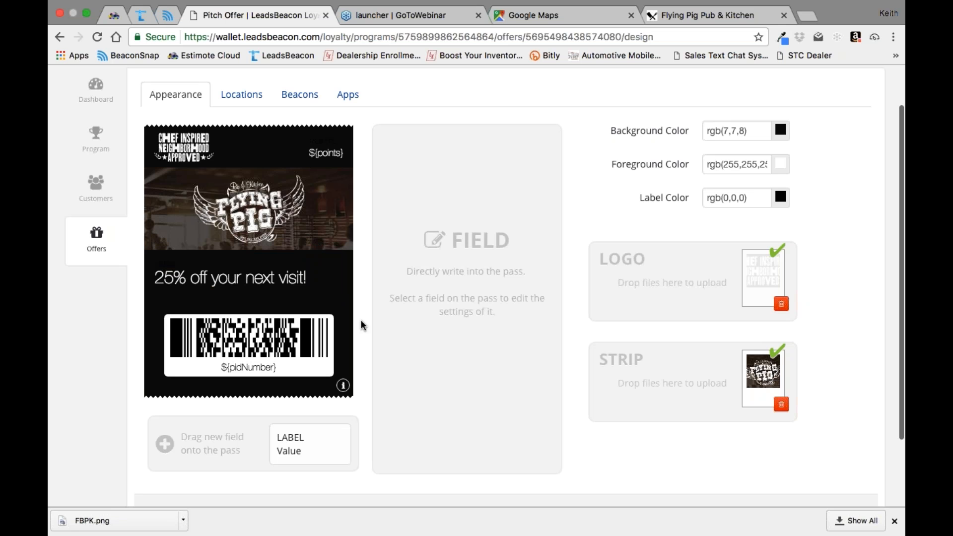
Step: Replace the offer pass logo with 20_off_discount_icon.png, widening the crop to take in the full "20% OFF" graphic
{"action": "scroll", "coordinate": [570, 333], "scroll_direction": "down", "scroll_amount": 2}
{"action": "scroll", "coordinate": [570, 332], "scroll_direction": "up", "scroll_amount": 3}
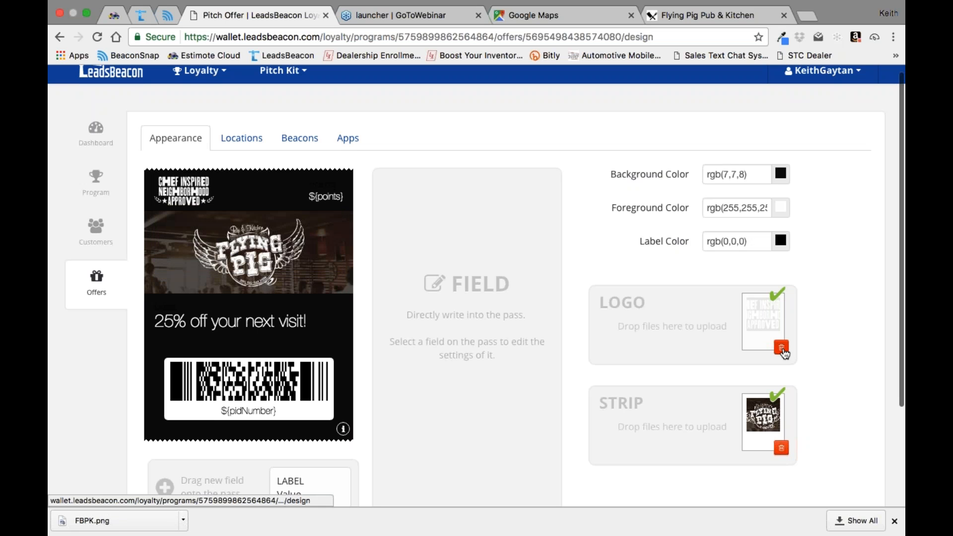
{"action": "left_click", "coordinate": [679, 328]}
{"action": "left_click", "coordinate": [674, 7]}
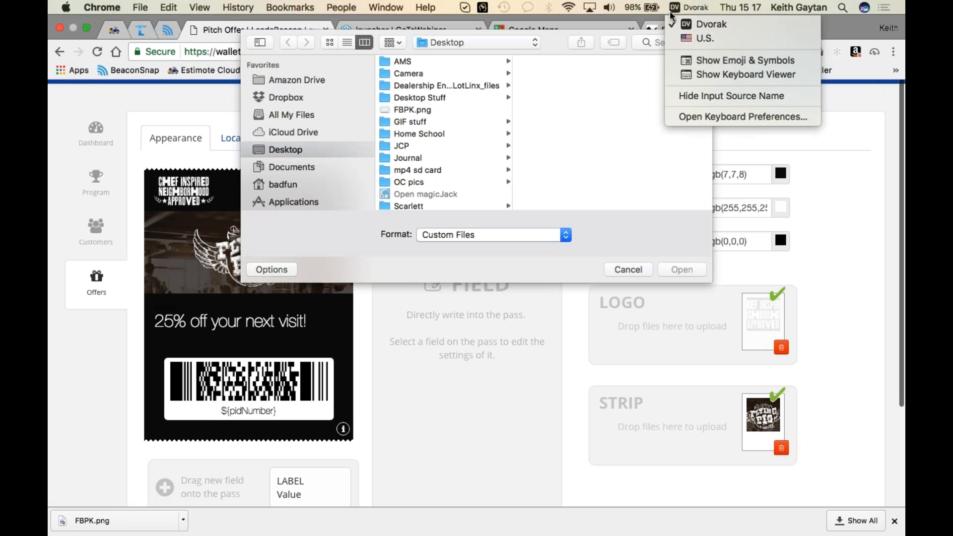
{"action": "left_click", "coordinate": [656, 44]}
{"action": "type", "text": "20_"}
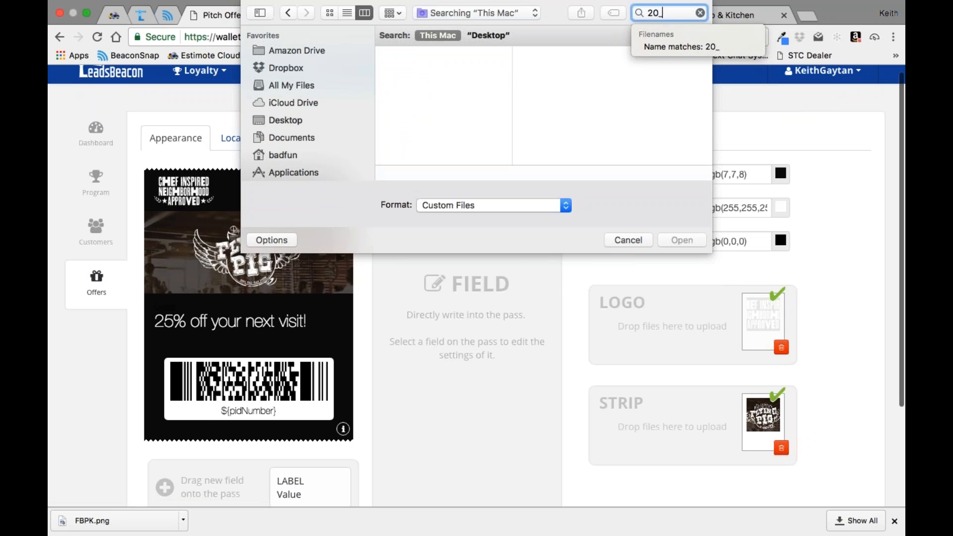
{"action": "left_click", "coordinate": [444, 69]}
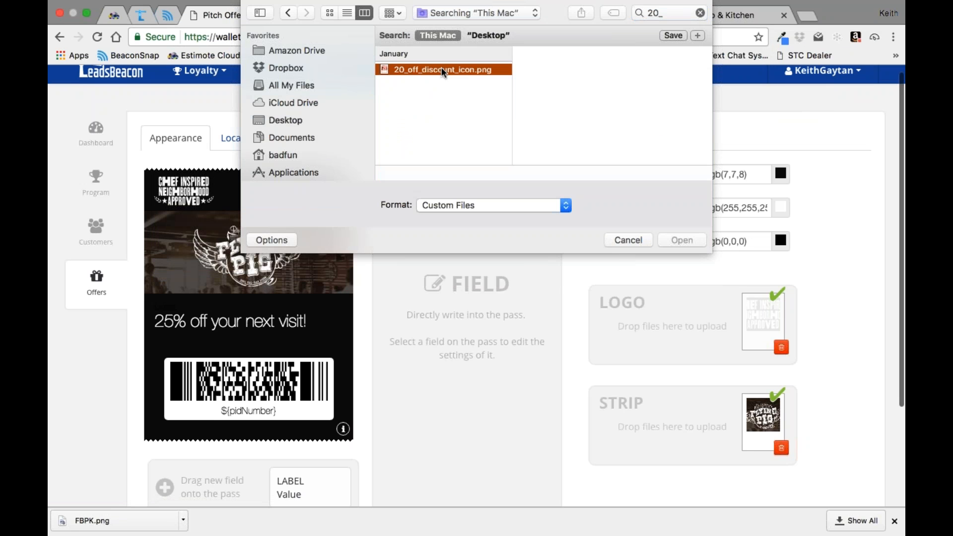
{"action": "left_click", "coordinate": [682, 240]}
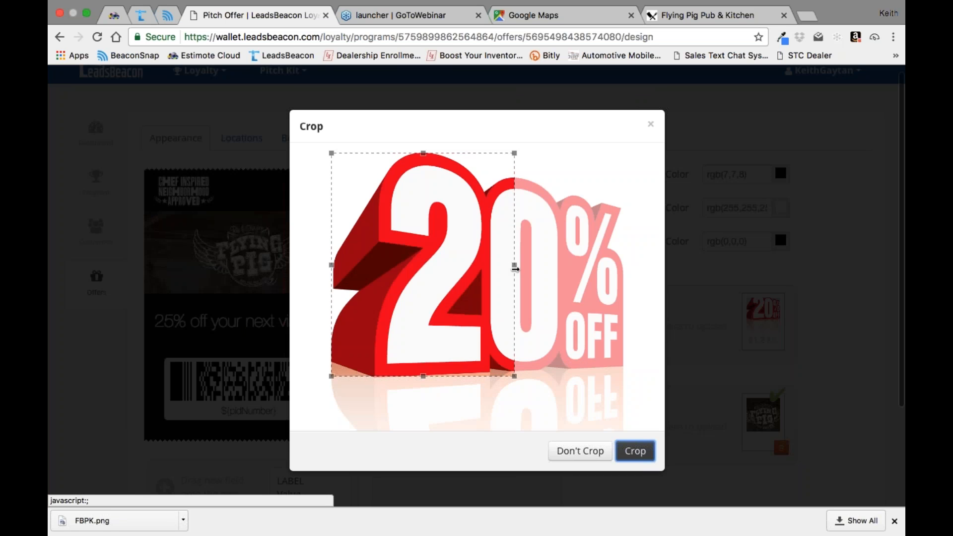
{"action": "left_click_drag", "start_coordinate": [515, 266], "coordinate": [666, 266]}
{"action": "left_click", "coordinate": [635, 450]}
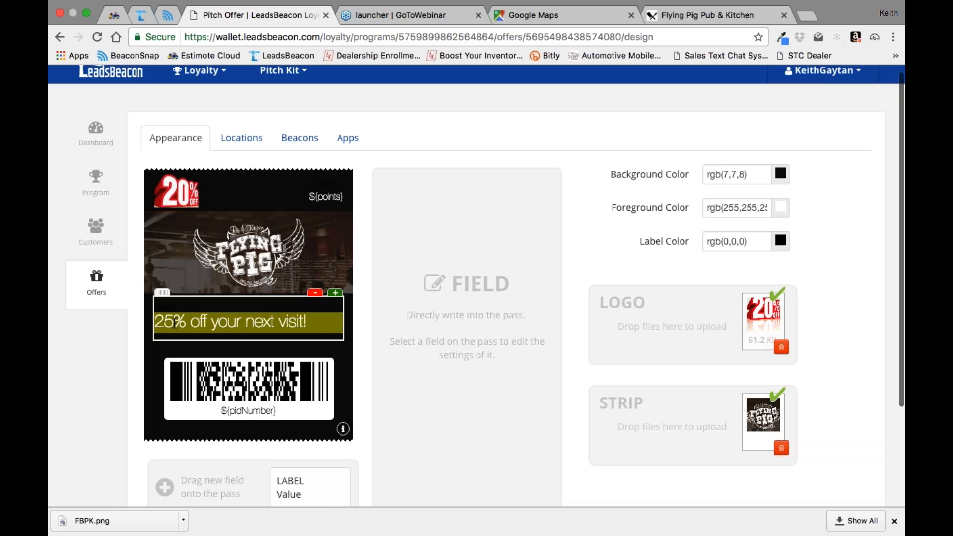
Step: Change the offer text below the strip image to "20% off your next visit!"
{"action": "left_click", "coordinate": [174, 323]}
{"action": "type", "text": "0"}
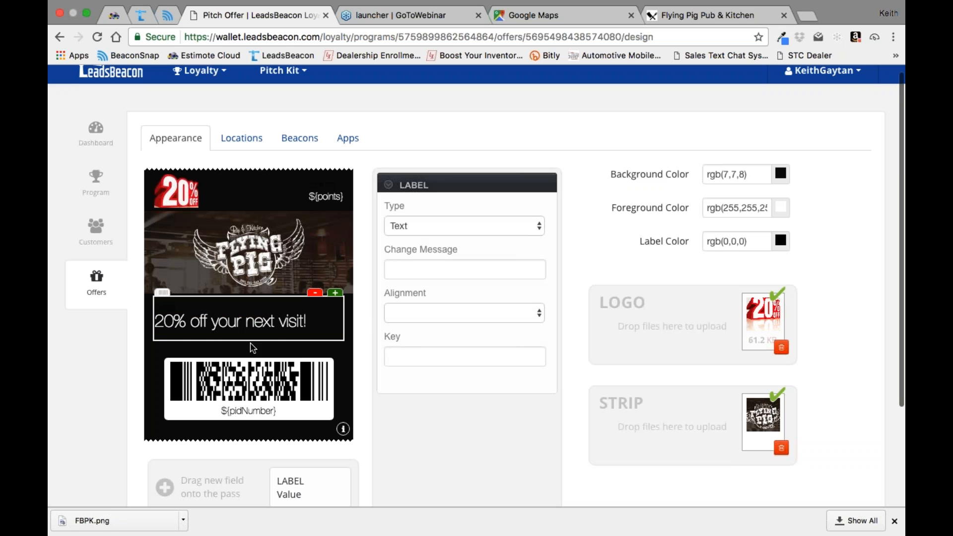
{"action": "left_click", "coordinate": [365, 370]}
Step: Save the offer pass design and publish Pitch Offer
{"action": "scroll", "coordinate": [364, 370], "scroll_direction": "down", "scroll_amount": 5}
{"action": "left_click", "coordinate": [343, 433]}
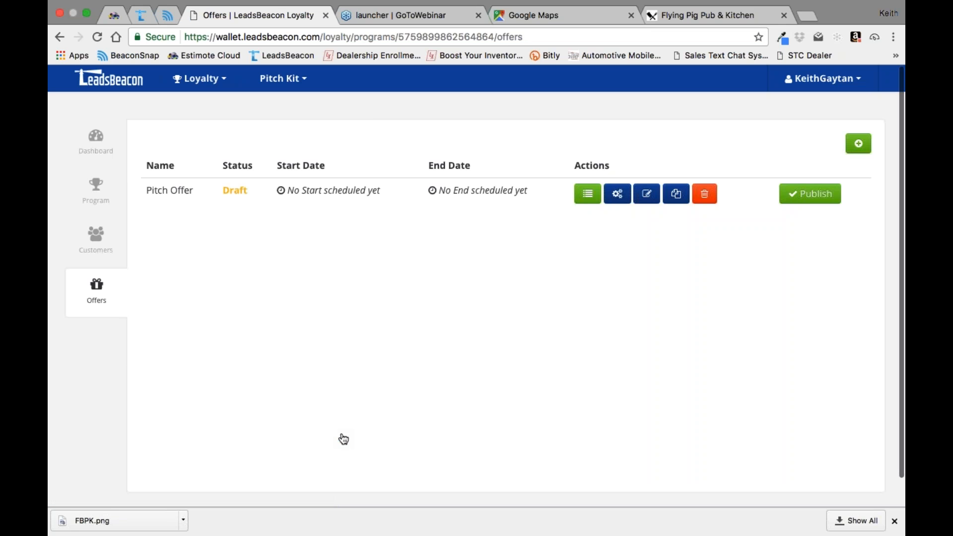
{"action": "left_click", "coordinate": [802, 197]}
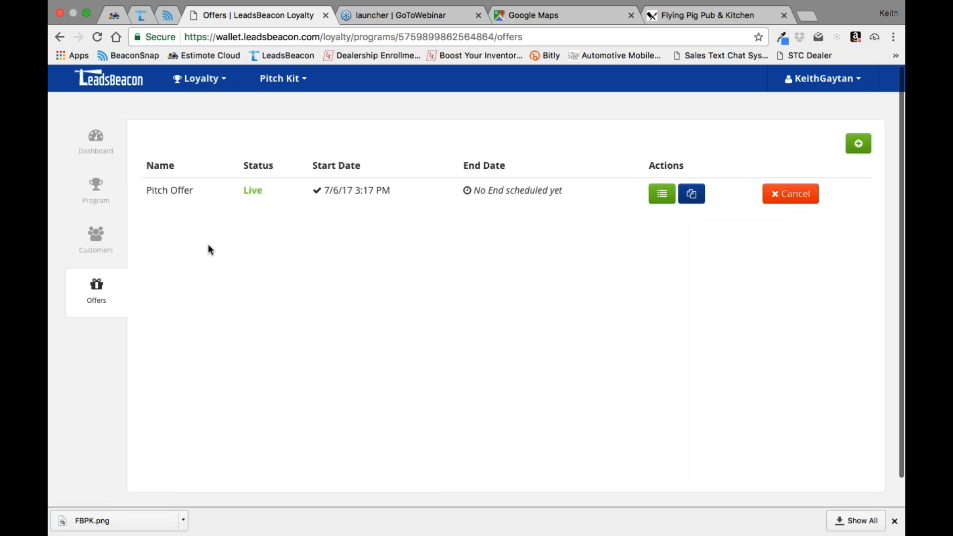
Step: Open the Pitch Kit program overview and copy its Share URL
{"action": "left_click", "coordinate": [98, 187]}
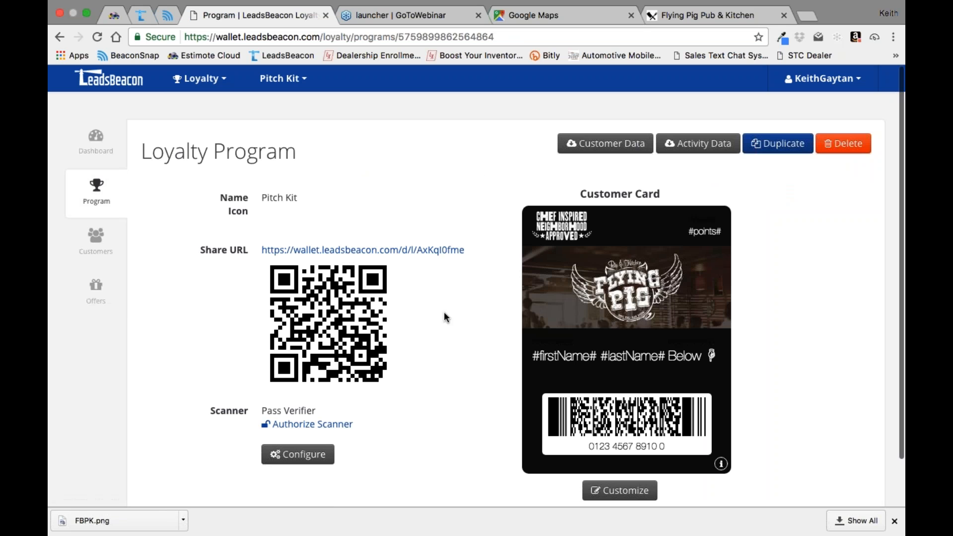
{"action": "right_click", "coordinate": [415, 253]}
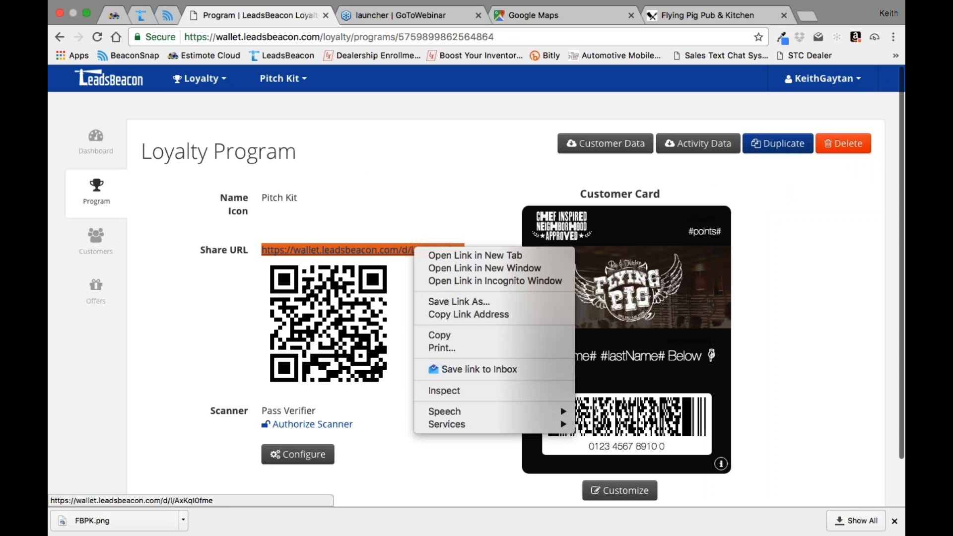
{"action": "left_click", "coordinate": [431, 335]}
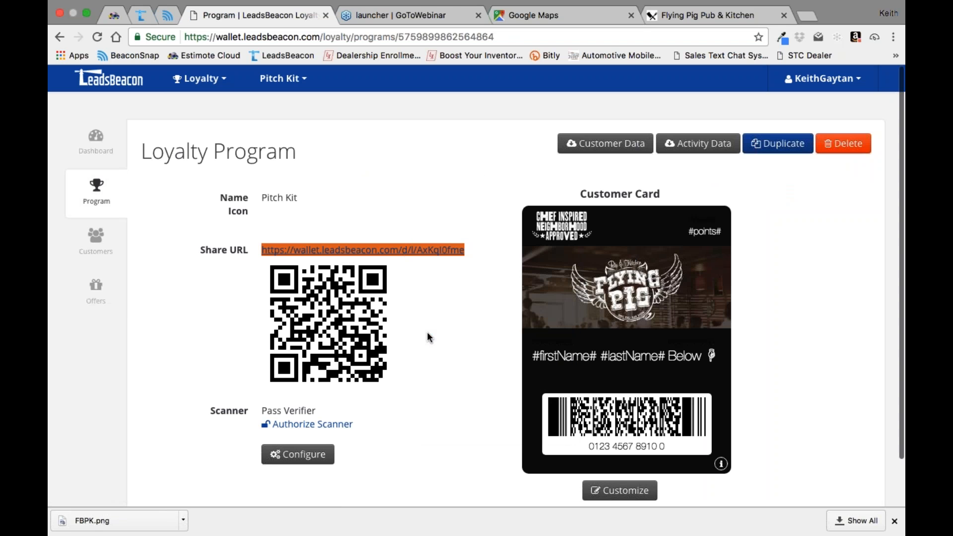
Step: Open Bitly in a new browser tab and create a bitlink from the copied Share URL
{"action": "left_click", "coordinate": [806, 17]}
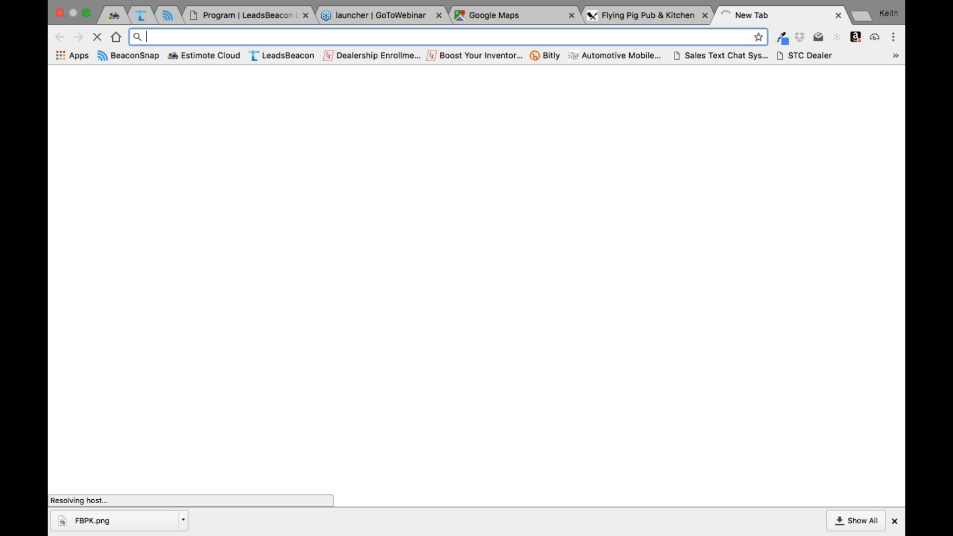
{"action": "type", "text": "bitly.com"}
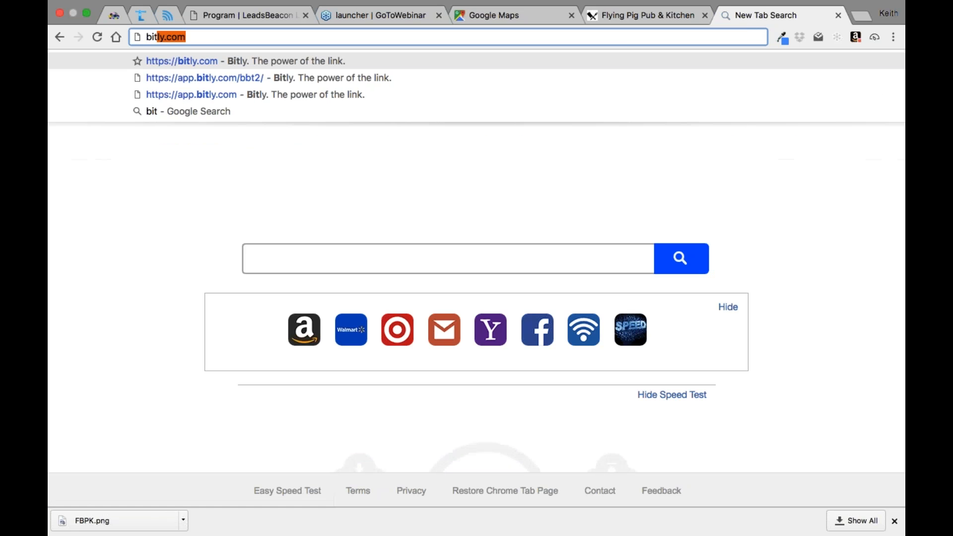
{"action": "key", "text": "Return"}
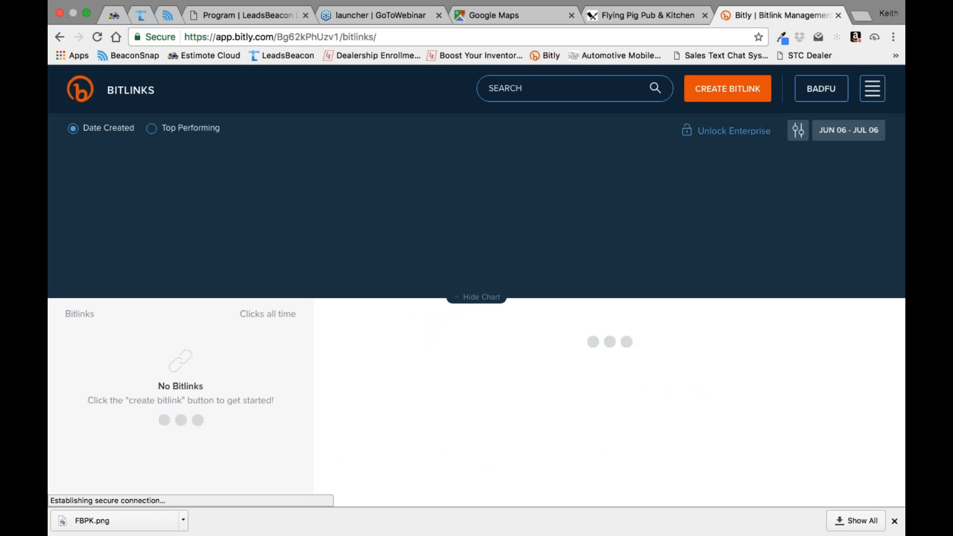
{"action": "left_click", "coordinate": [724, 94]}
{"action": "right_click", "coordinate": [730, 190]}
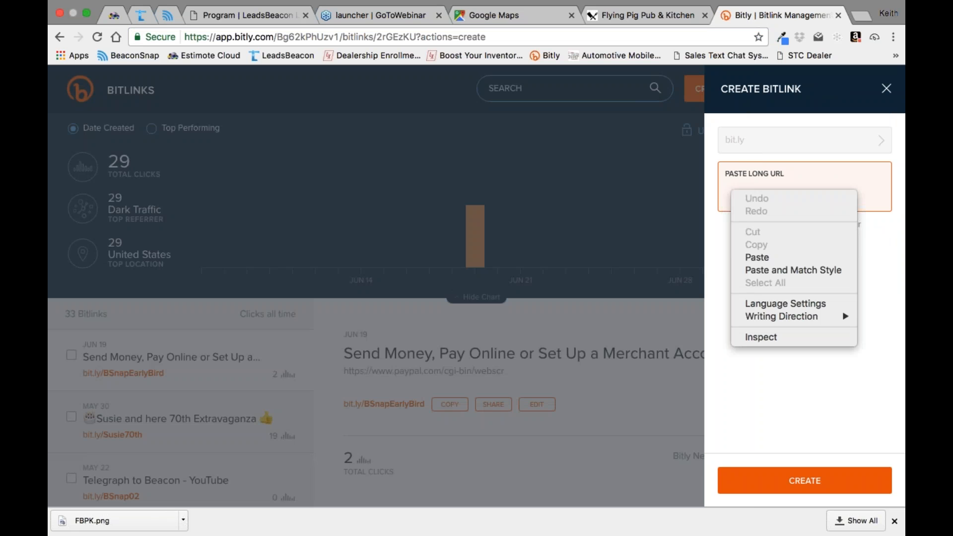
{"action": "left_click", "coordinate": [757, 257]}
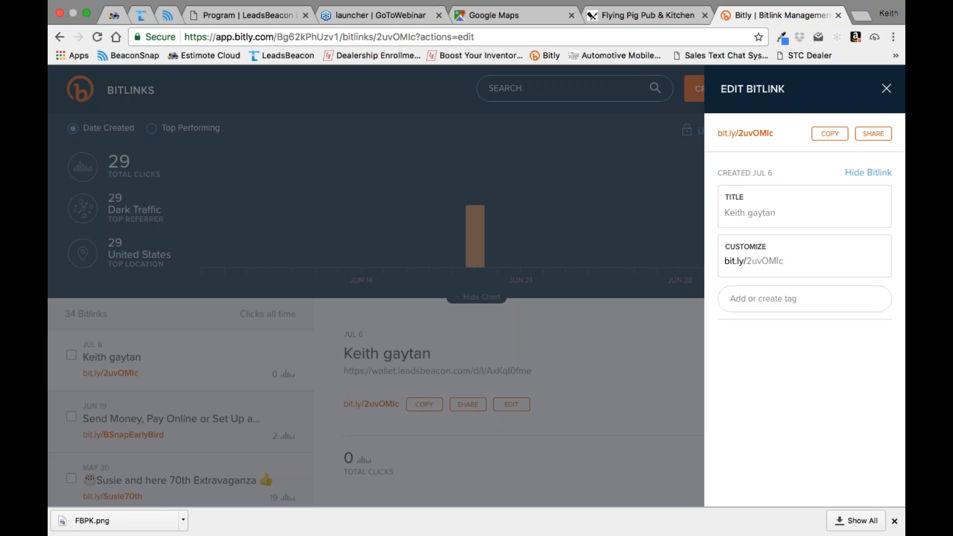
Step: Try to save FPPX as the new bitlink's custom ending
{"action": "left_click", "coordinate": [789, 261]}
{"action": "key", "text": "BackSpace"}
{"action": "key", "text": "BackSpace"}
{"action": "key", "text": "BackSpace"}
{"action": "key", "text": "BackSpace"}
{"action": "key", "text": "BackSpace"}
{"action": "key", "text": "BackSpace"}
{"action": "key", "text": "BackSpace"}
{"action": "type", "text": "FPPX"}
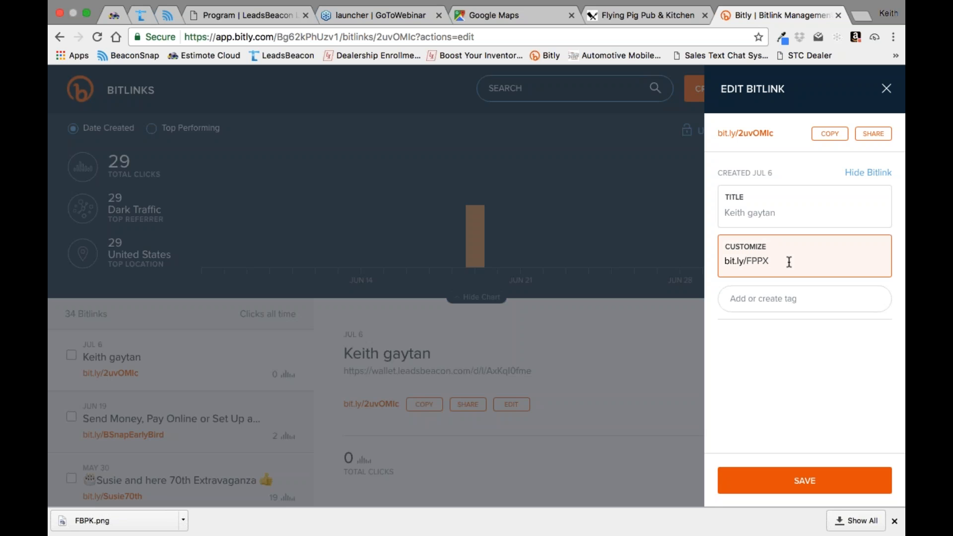
{"action": "left_click", "coordinate": [807, 481]}
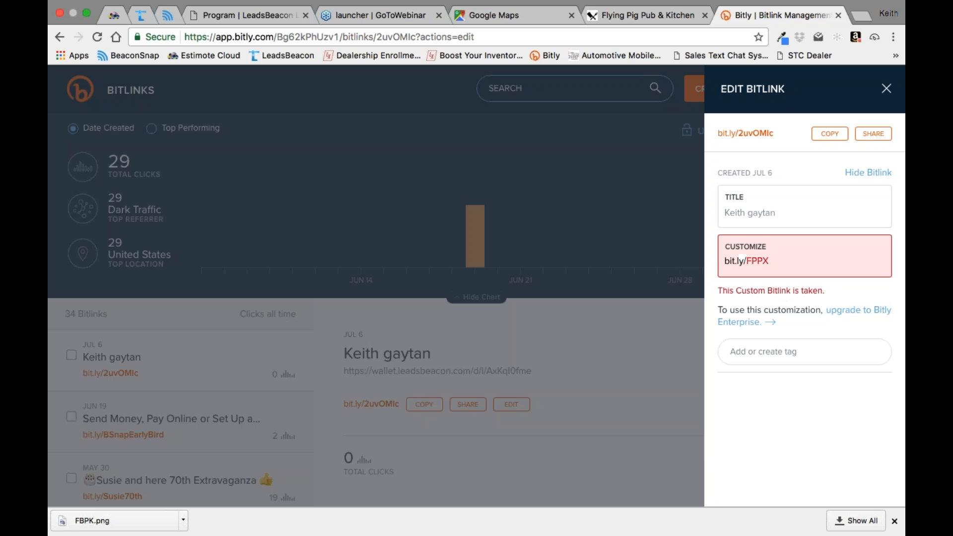
Step: Try to save PKit as the bitlink's custom ending
{"action": "left_click", "coordinate": [795, 261]}
{"action": "key", "text": "BackSpace"}
{"action": "key", "text": "BackSpace"}
{"action": "key", "text": "BackSpace"}
{"action": "key", "text": "BackSpace"}
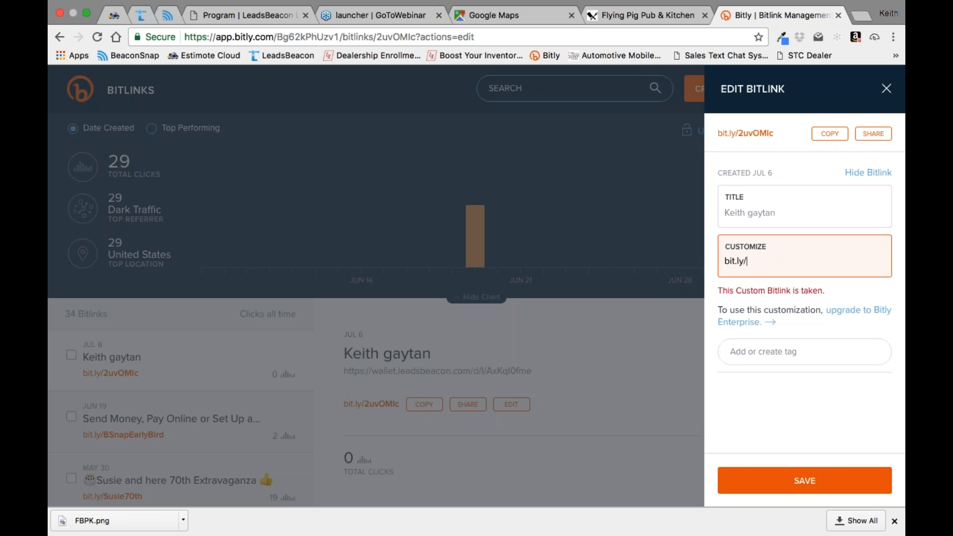
{"action": "type", "text": "P"}
{"action": "type", "text": "PX"}
{"action": "key", "text": "BackSpace"}
{"action": "key", "text": "BackSpace"}
{"action": "type", "text": "Kit"}
{"action": "left_click", "coordinate": [804, 482]}
Step: Customize the bitlink as bit.ly/Pkit0001 and save it
{"action": "left_click", "coordinate": [766, 261]}
{"action": "double_click", "coordinate": [767, 261]}
{"action": "type", "text": "PX"}
{"action": "key", "text": "BackSpace"}
{"action": "type", "text": "kit"}
{"action": "type", "text": "0001"}
{"action": "left_click", "coordinate": [808, 488]}
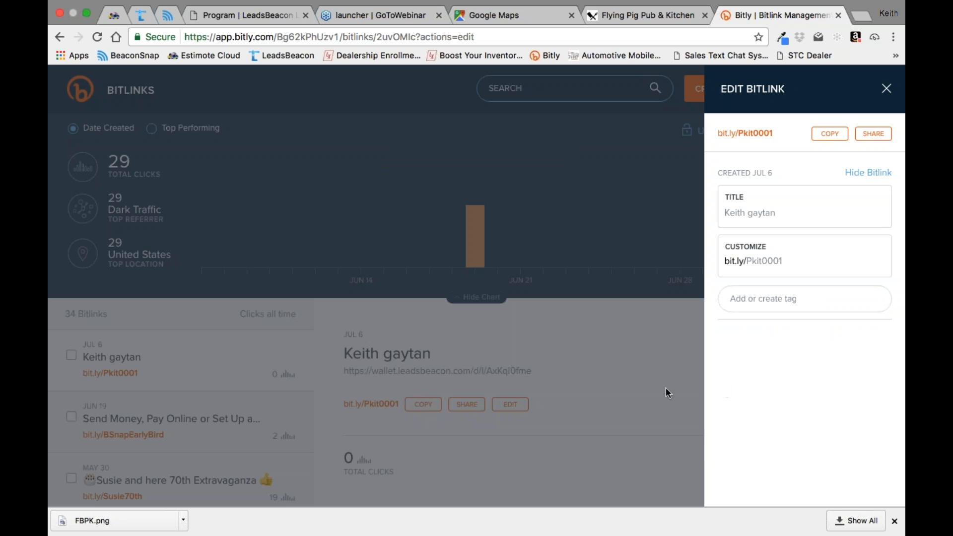
Step: Close the bitlink editor and copy the bit.ly/Pkit0001 short link
{"action": "left_click", "coordinate": [831, 135]}
{"action": "left_click", "coordinate": [819, 480]}
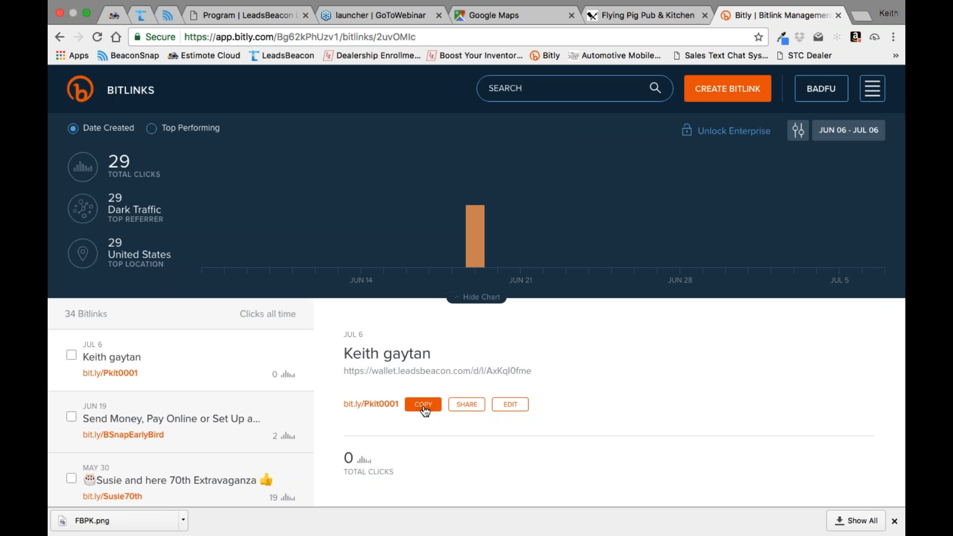
{"action": "left_click", "coordinate": [424, 407]}
Step: Switch to BeaconSnap, sign in with the prefilled credentials, and open SMS Campaigns under Subscriber Campaigns
{"action": "left_click", "coordinate": [167, 15]}
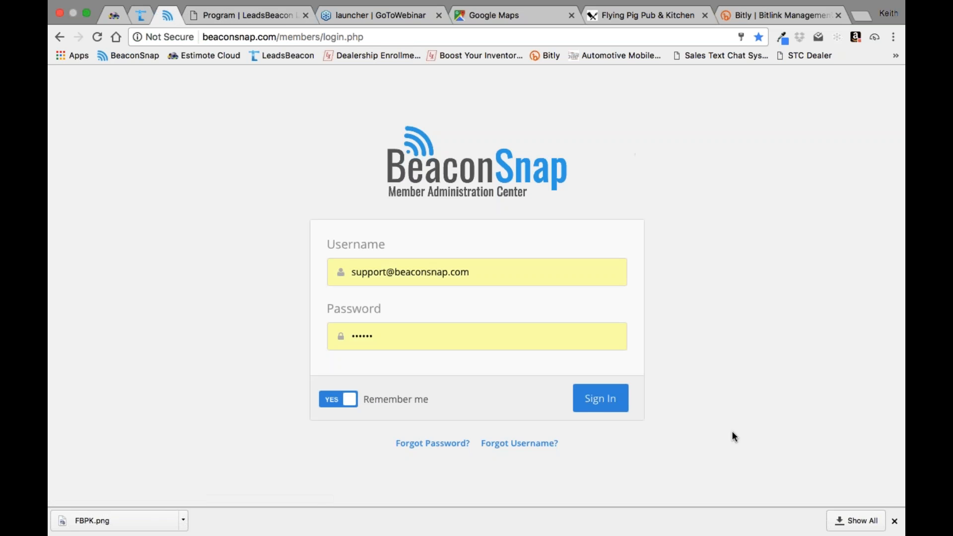
{"action": "left_click", "coordinate": [605, 404]}
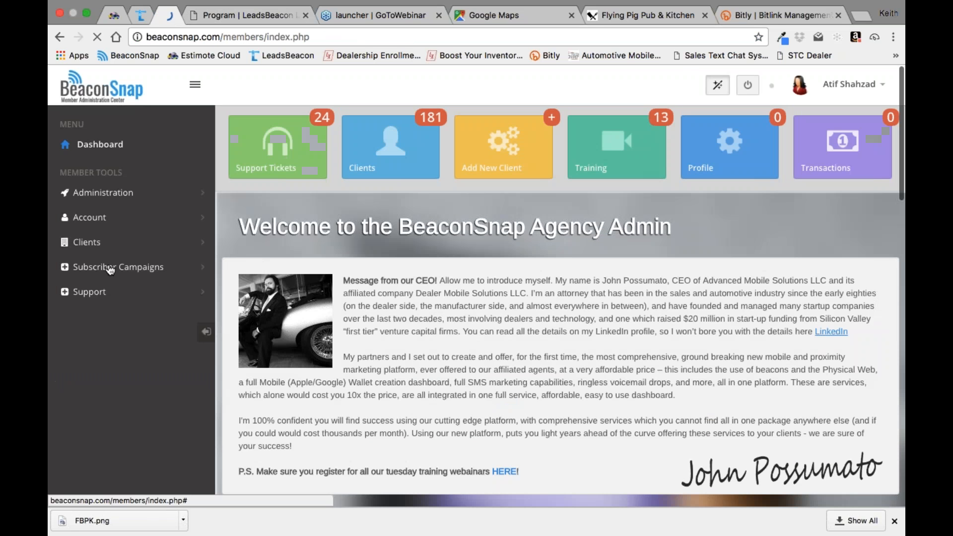
{"action": "left_click", "coordinate": [110, 268]}
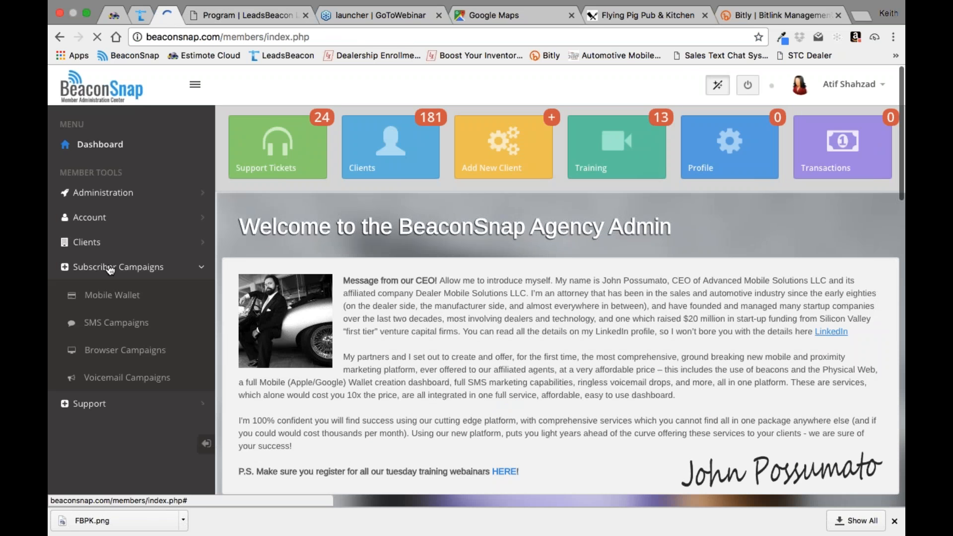
{"action": "left_click", "coordinate": [114, 323]}
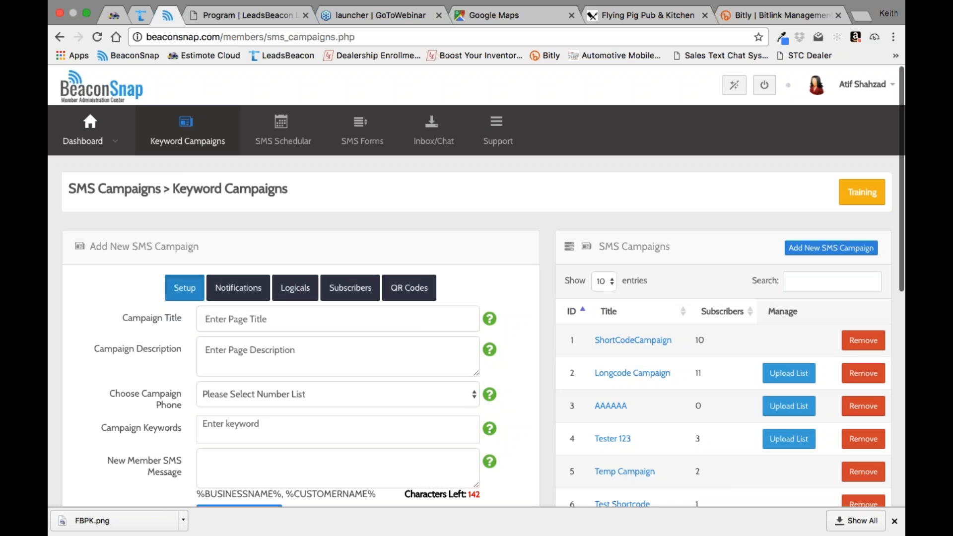
Step: Title the new SMS campaign "Pitch Kit 01"
{"action": "left_click", "coordinate": [275, 316]}
{"action": "type", "text": "Pitch Kit "}
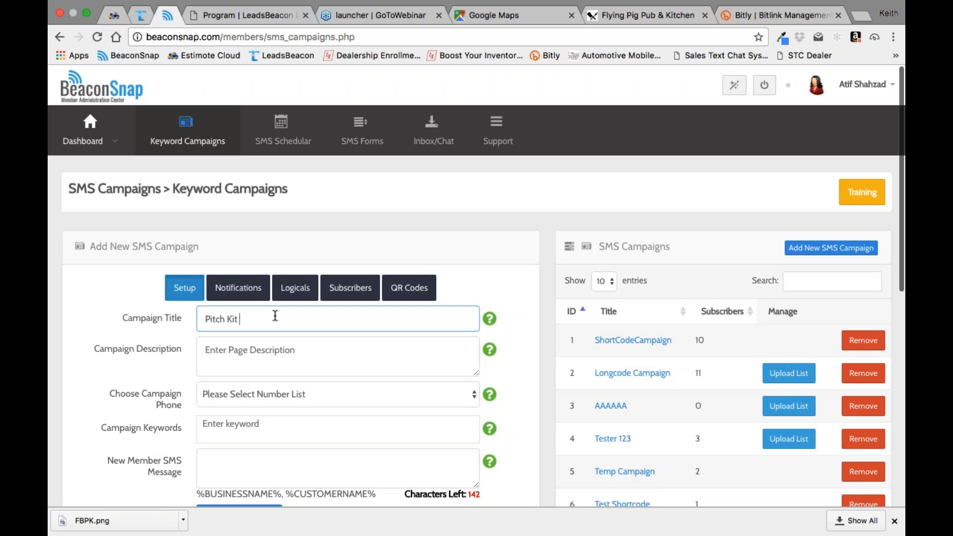
{"action": "type", "text": "01"}
Step: Enter "Pitching to clients" as the campaign description
{"action": "left_click", "coordinate": [278, 349]}
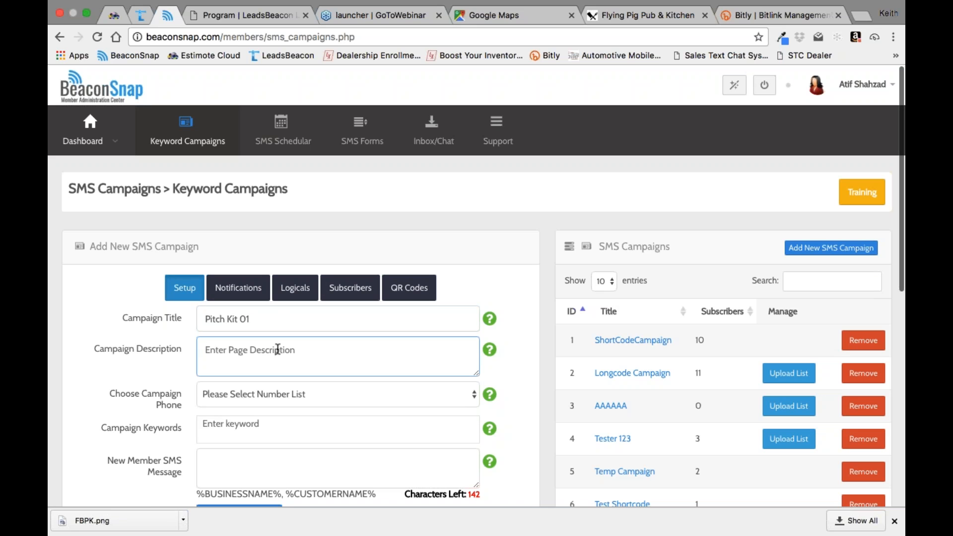
{"action": "type", "text": "Pitch "}
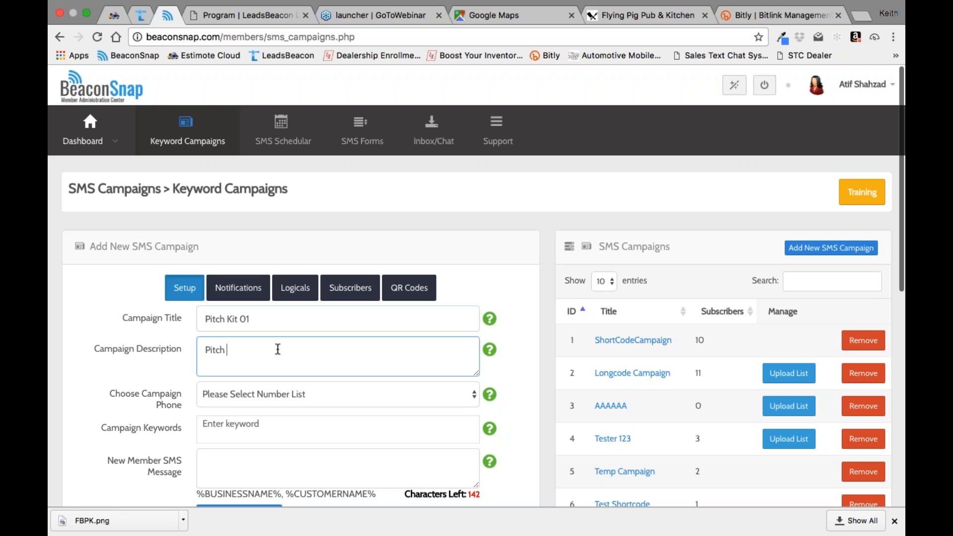
{"action": "type", "text": "ing to clients"}
Step: Choose 69696 USA Shortcode as the campaign phone and add FlyingPig as a campaign keyword
{"action": "left_click", "coordinate": [473, 397]}
{"action": "left_click", "coordinate": [449, 407]}
{"action": "left_click", "coordinate": [283, 431]}
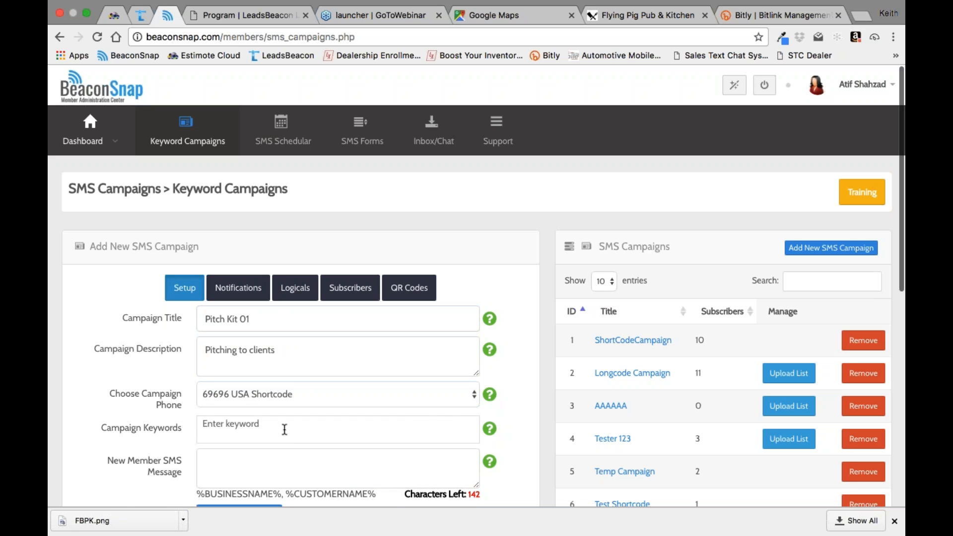
{"action": "scroll", "coordinate": [283, 328], "scroll_direction": "down", "scroll_amount": 3}
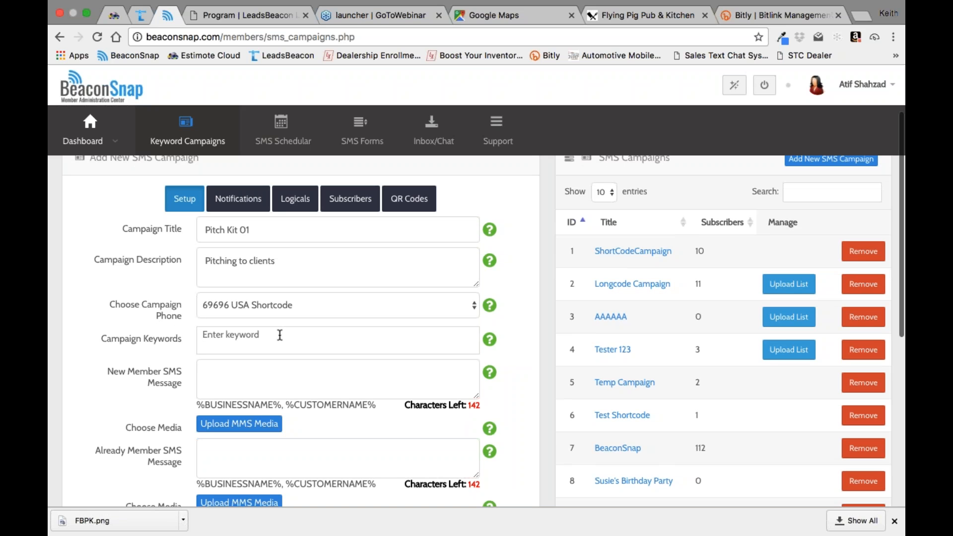
{"action": "type", "text": "Flying Pig"}
{"action": "key", "text": "Return"}
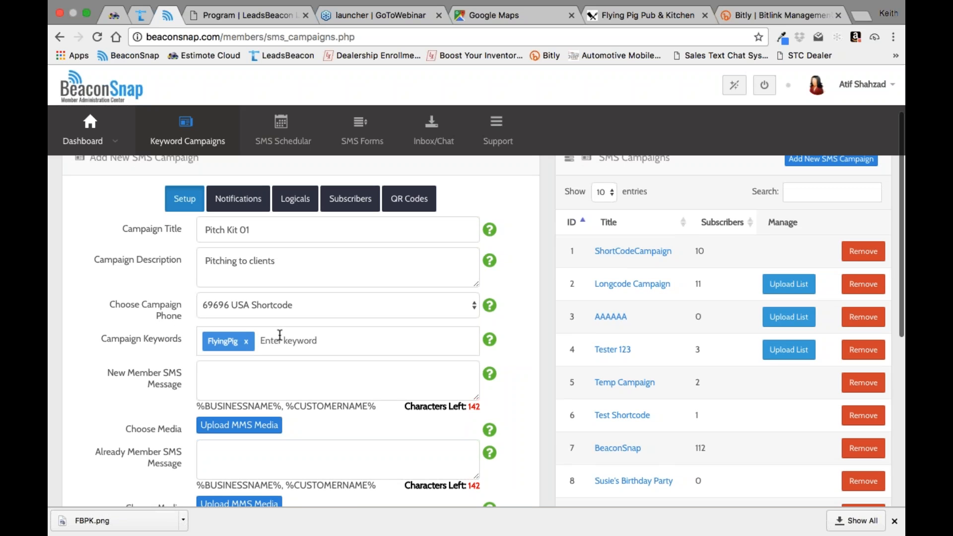
Step: Try to add pizza as a second campaign keyword and remove it again
{"action": "left_click", "coordinate": [212, 369]}
{"action": "left_click", "coordinate": [264, 342]}
{"action": "type", "text": "pizza-"}
{"action": "key", "text": "BackSpace"}
{"action": "key", "text": "Return"}
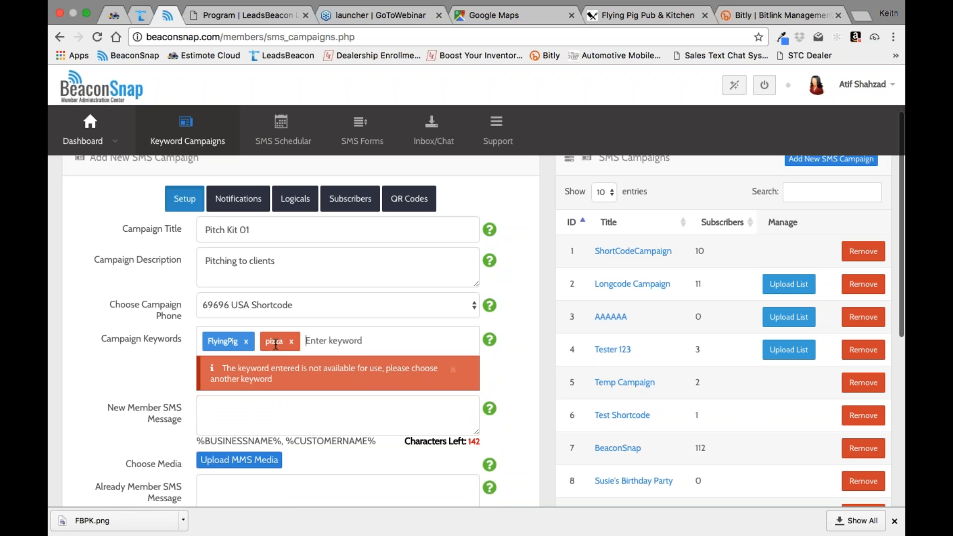
{"action": "left_click", "coordinate": [291, 342]}
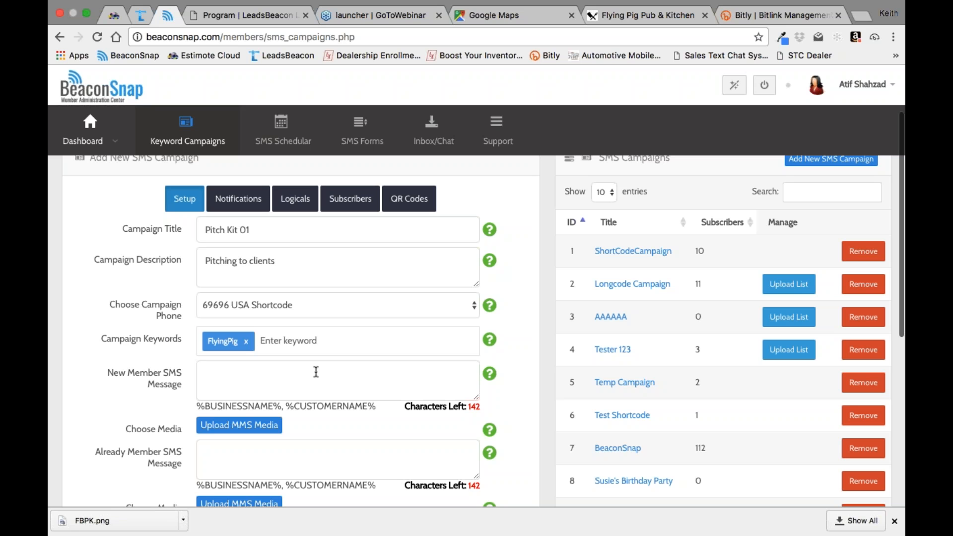
Step: Begin the new member SMS message with "This is the power of SMS broadcasting,"
{"action": "left_click", "coordinate": [211, 371]}
{"action": "type", "text": "This"}
{"action": "key", "text": "BackSpace"}
{"action": "key", "text": "BackSpace"}
{"action": "key", "text": "BackSpace"}
{"action": "type", "text": "hi"}
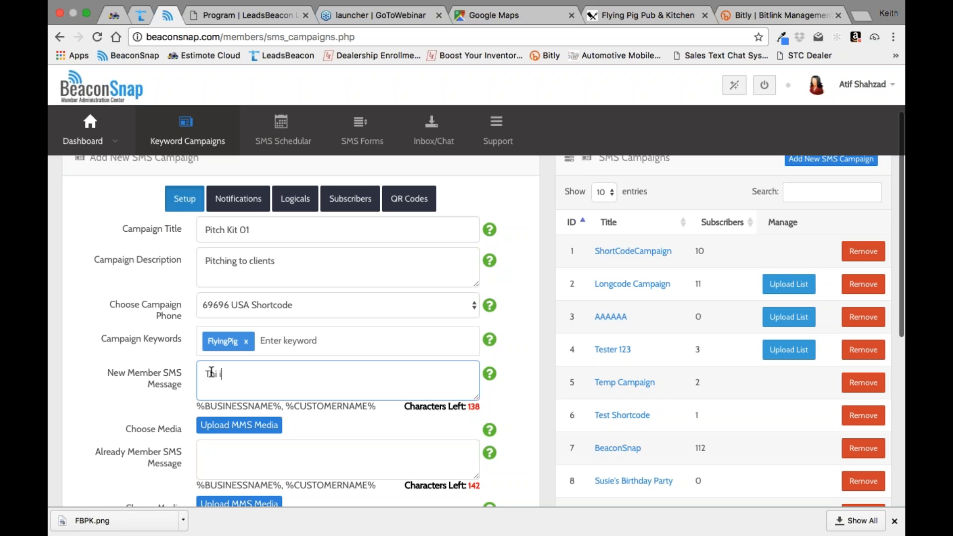
{"action": "type", "text": "s is the powo"}
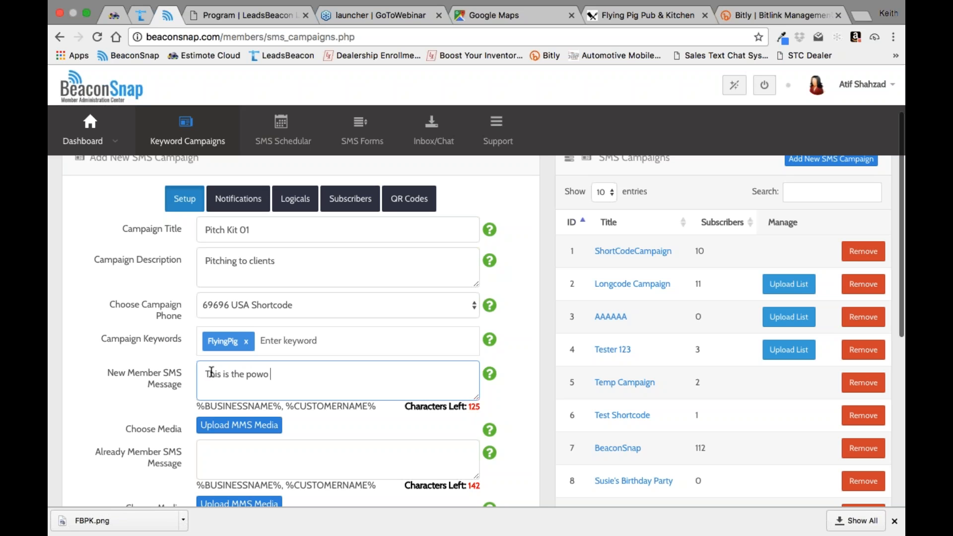
{"action": "key", "text": "BackSpace"}
{"action": "type", "text": "er of SMS bread"}
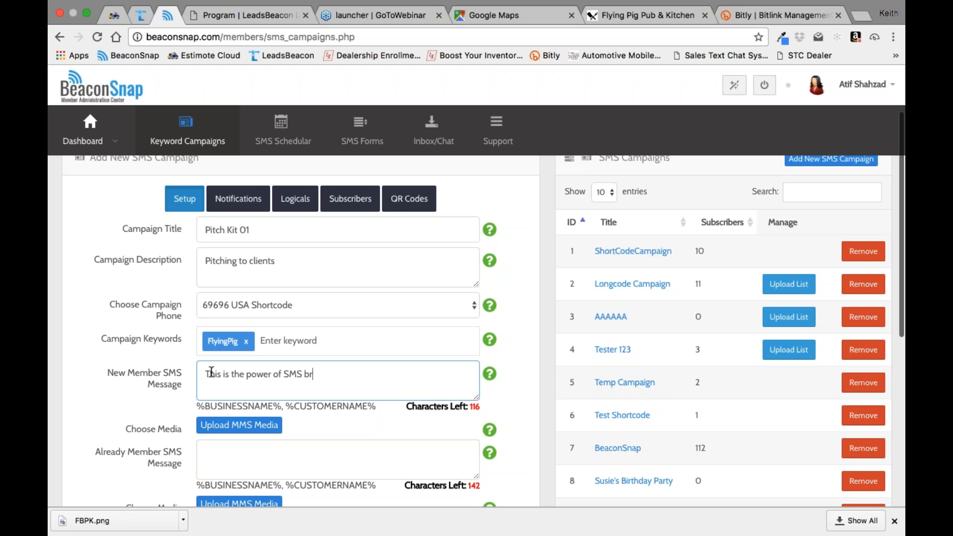
{"action": "key", "text": "BackSpace"}
{"action": "key", "text": "BackSpace"}
{"action": "key", "text": "BackSpace"}
{"action": "type", "text": "oadcasting, "}
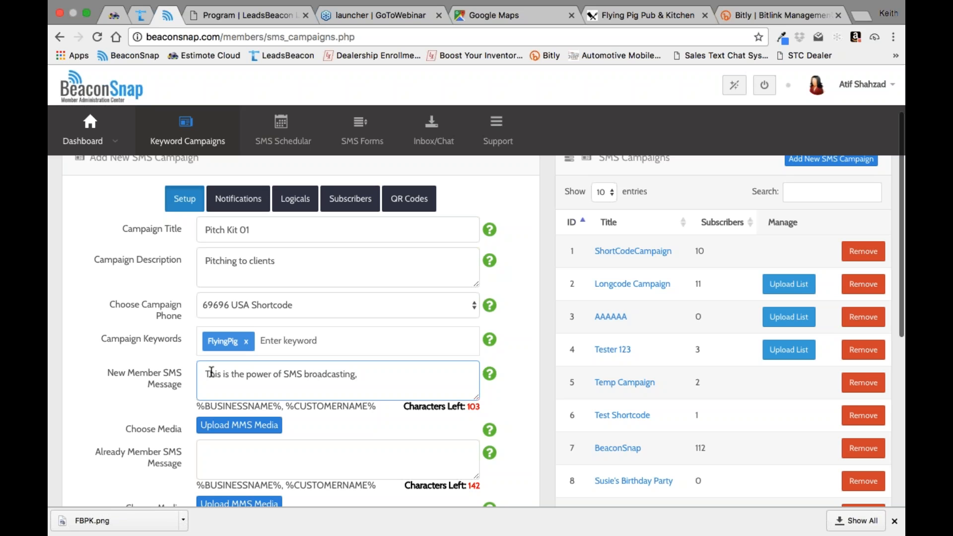
{"action": "type", "text": "Thanks for joining"}
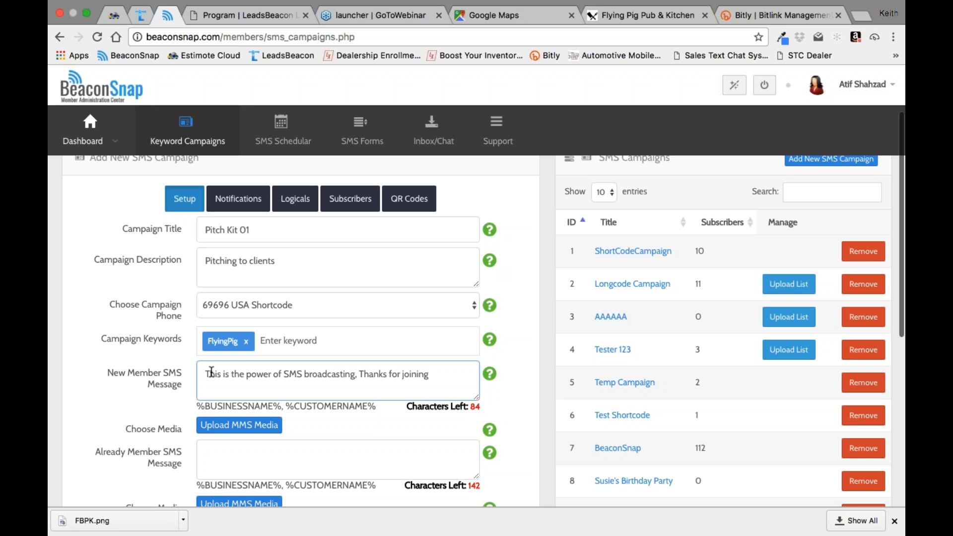
Step: Continue the new member message with "Thanks for joining our exclusive VIP list"
{"action": "type", "text": "oo"}
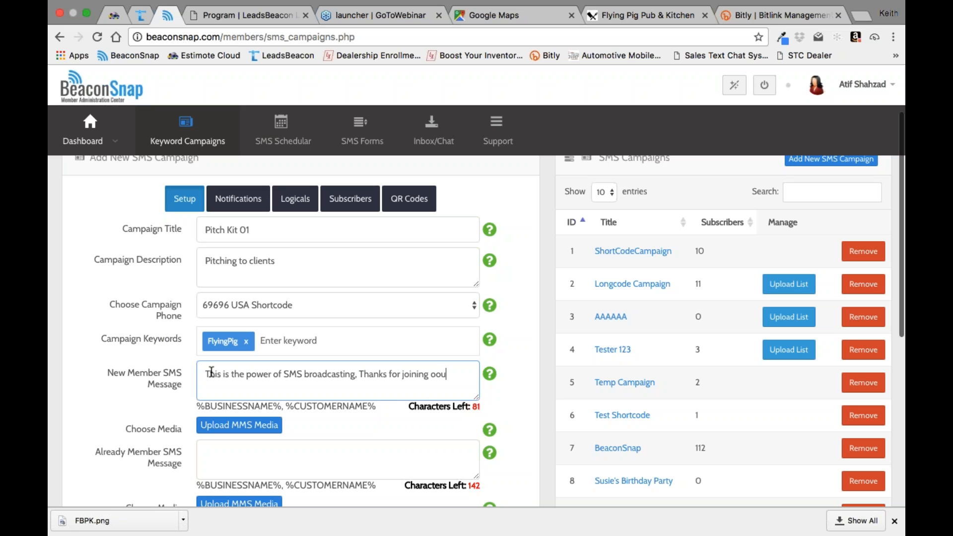
{"action": "key", "text": "BackSpace"}
{"action": "type", "text": "ur ex"}
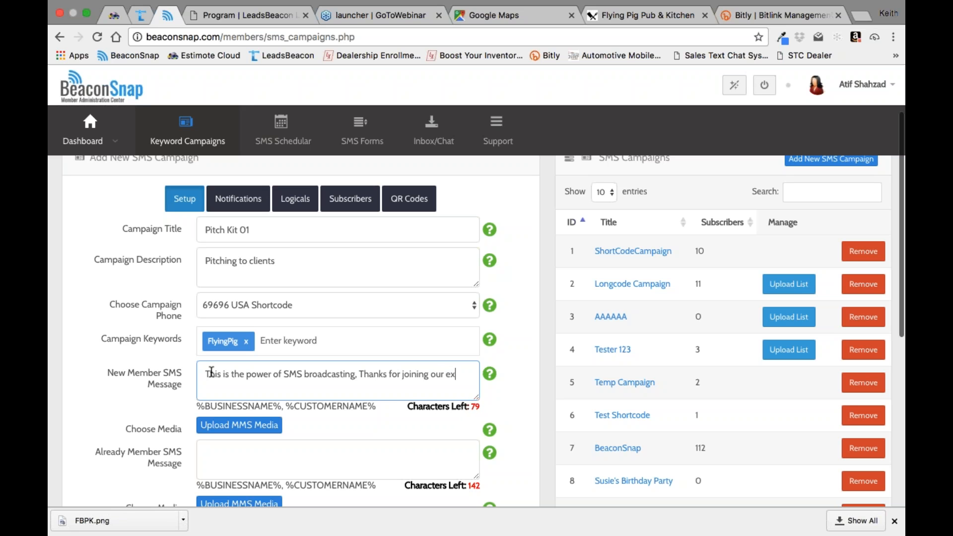
{"action": "type", "text": "clusive "}
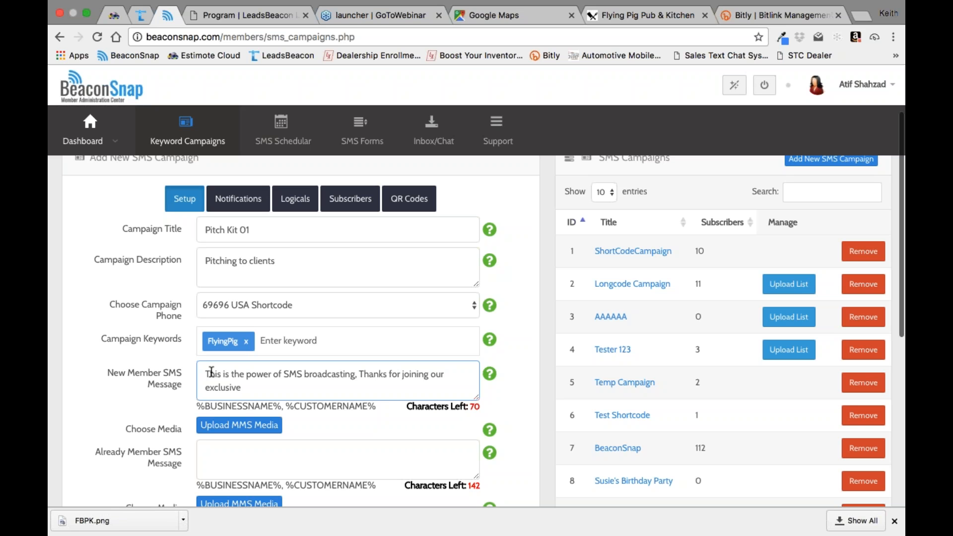
{"action": "type", "text": "offers"}
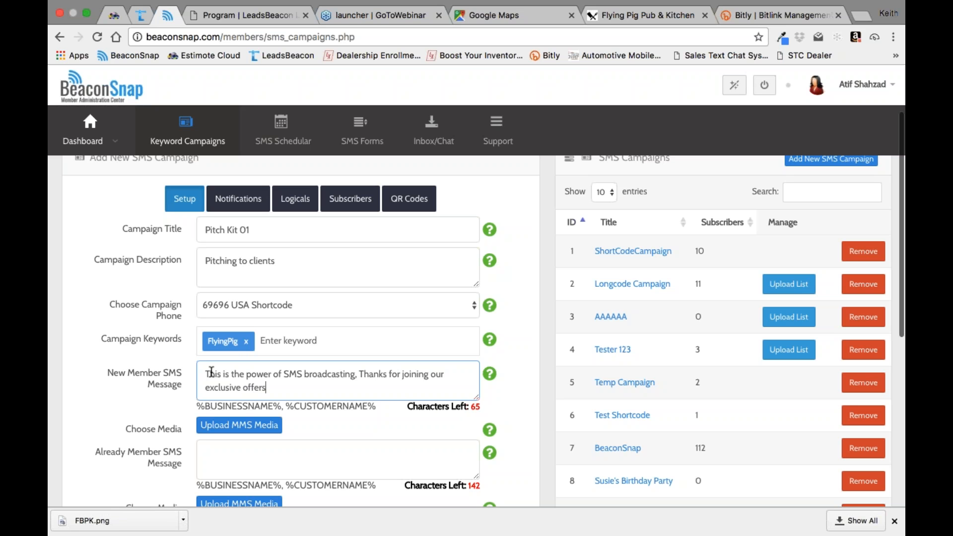
{"action": "key", "text": "BackSpace"}
{"action": "key", "text": "BackSpace"}
{"action": "key", "text": "BackSpace"}
{"action": "key", "text": "BackSpace"}
{"action": "key", "text": "BackSpace"}
{"action": "key", "text": "BackSpace"}
{"action": "type", "text": "z"}
{"action": "key", "text": "BackSpace"}
{"action": "type", "text": "VIP list clik"}
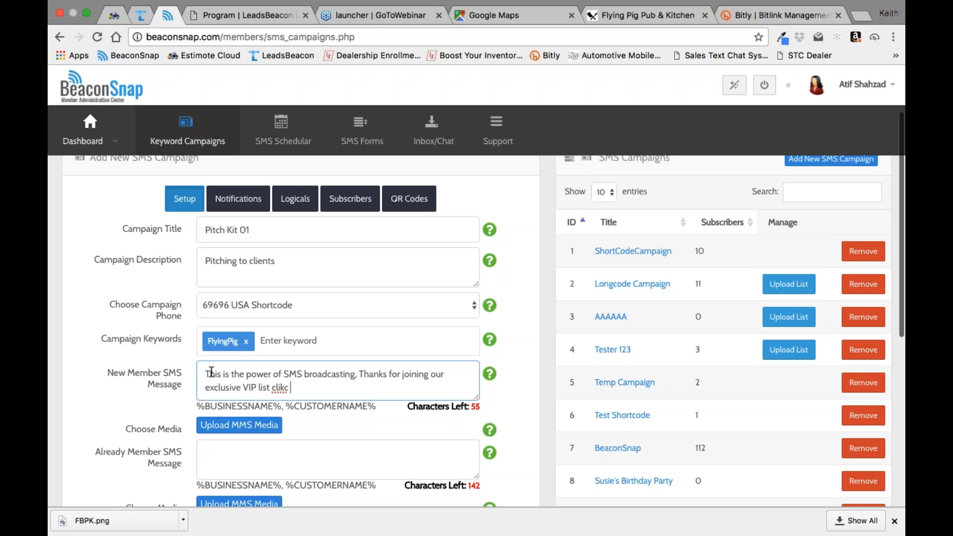
Step: Add the call to action "click for 1st offer" to the end of the new member message
{"action": "key", "text": "BackSpace"}
{"action": "type", "text": "ck for 1st offer"}
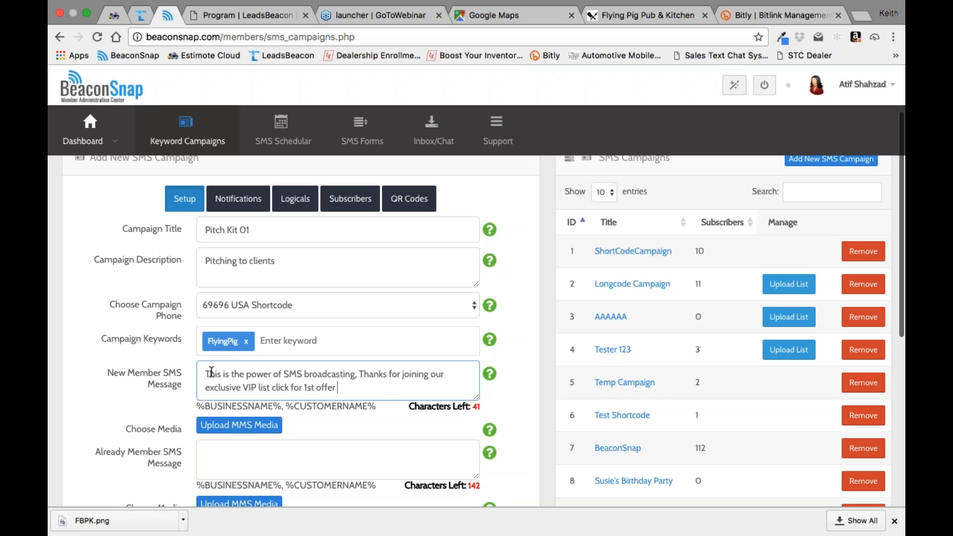
{"action": "key", "text": "ctrl+super+space"}
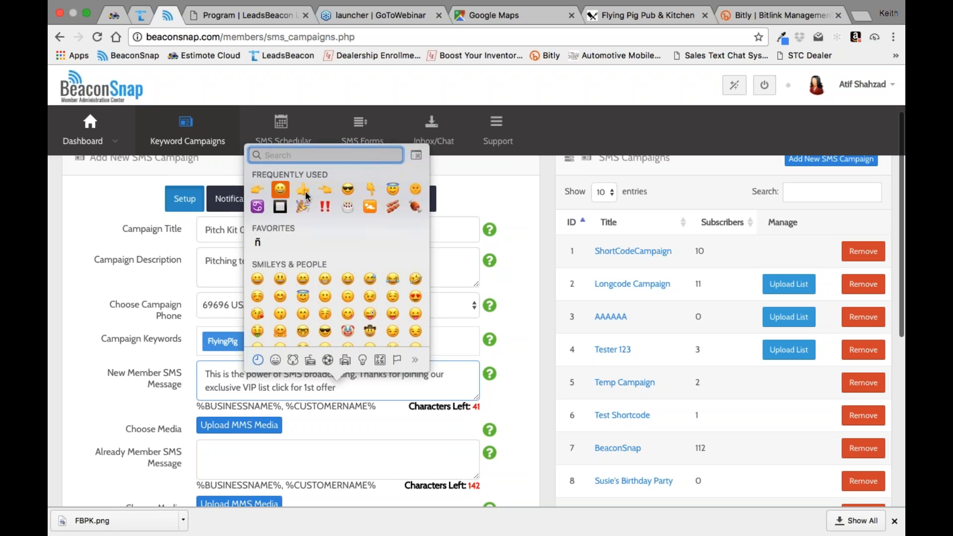
{"action": "left_click", "coordinate": [257, 193]}
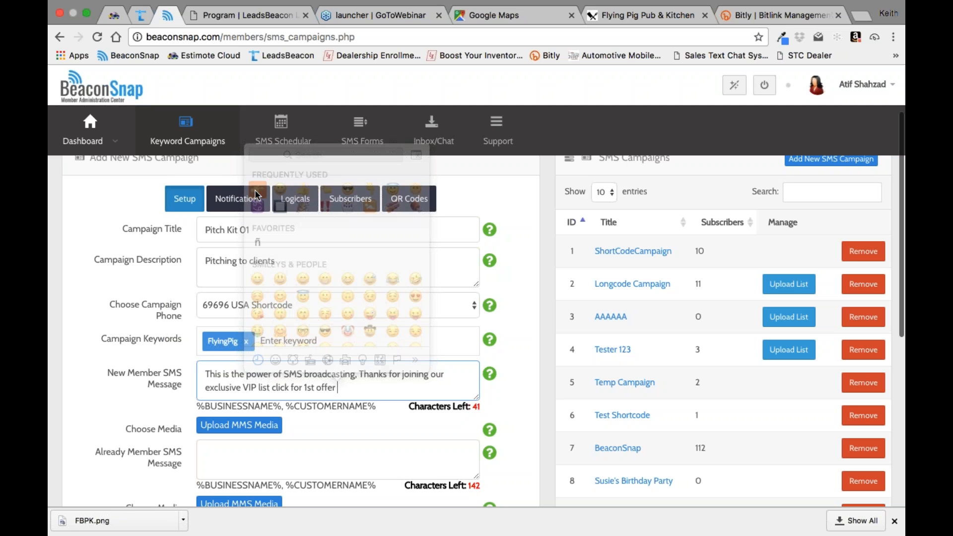
{"action": "right_click", "coordinate": [355, 388]}
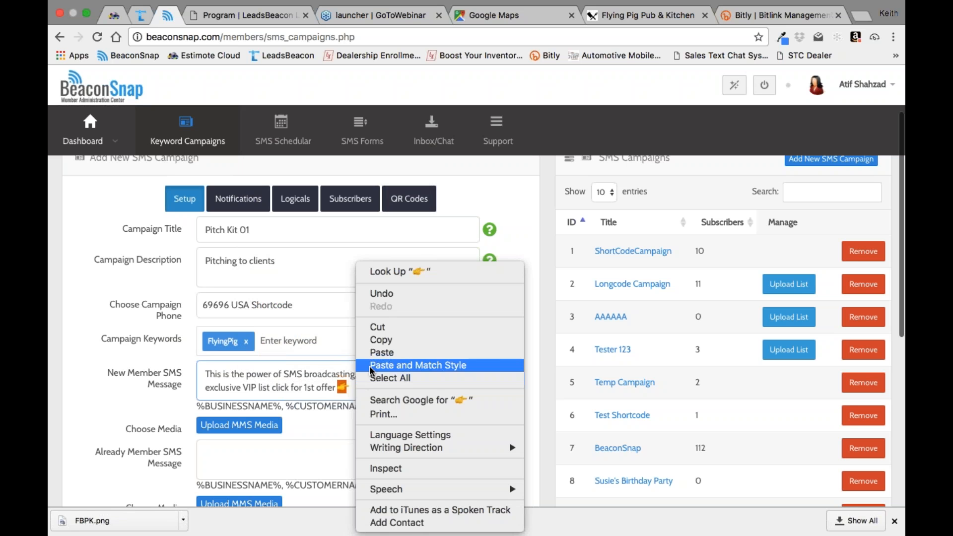
{"action": "left_click", "coordinate": [380, 353]}
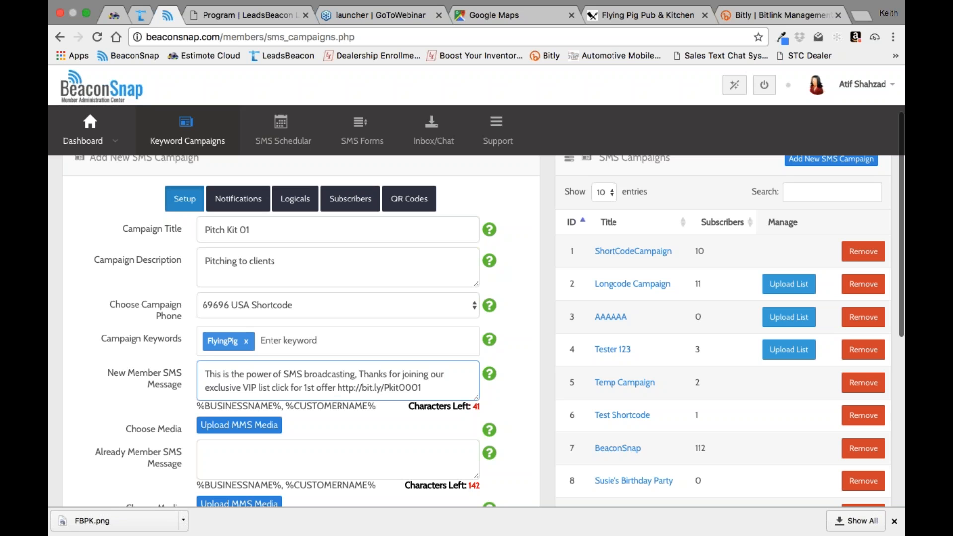
{"action": "key", "text": "ctrl+super+space"}
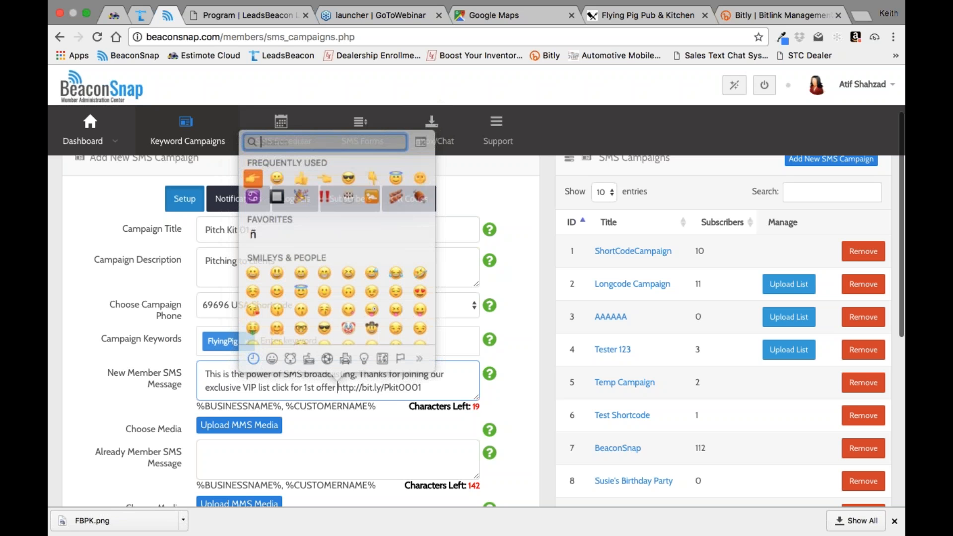
{"action": "left_click", "coordinate": [258, 190]}
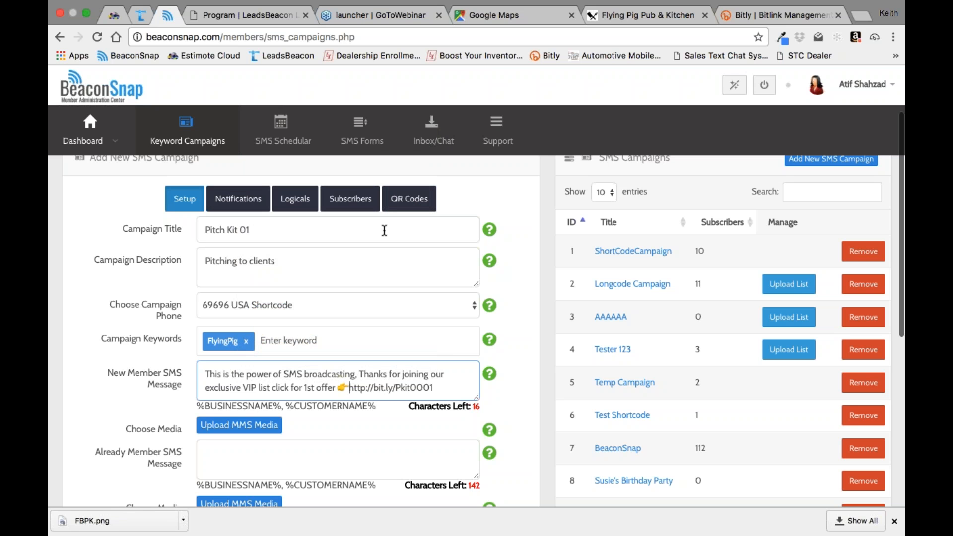
{"action": "left_click", "coordinate": [454, 374]}
{"action": "key", "text": "Tab"}
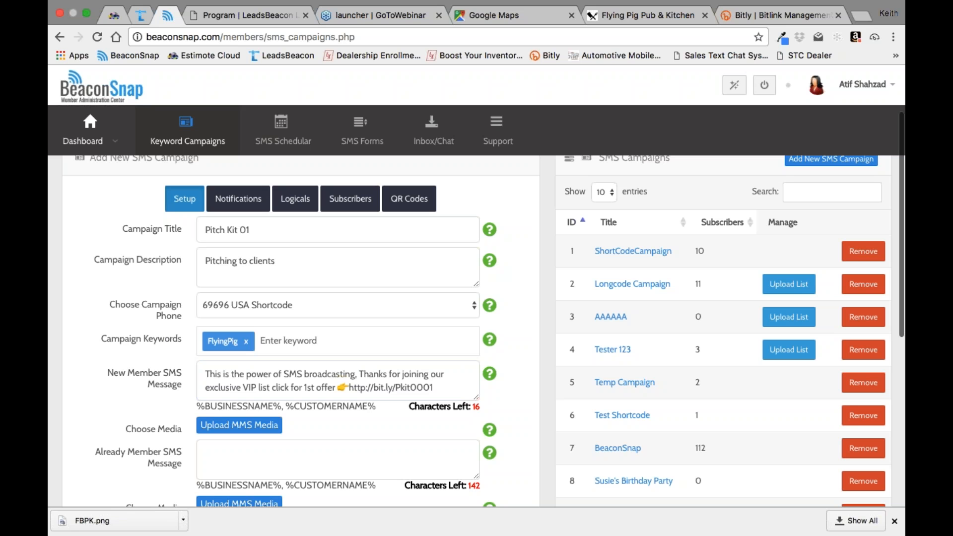
{"action": "left_click", "coordinate": [348, 387]}
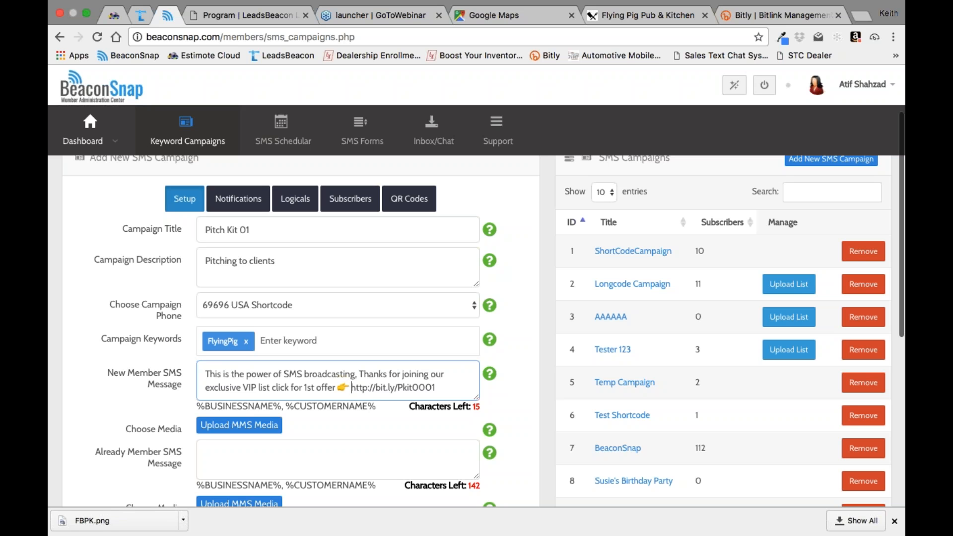
Step: Copy the whole new member message into the Already Member SMS Message
{"action": "triple_click", "coordinate": [205, 375]}
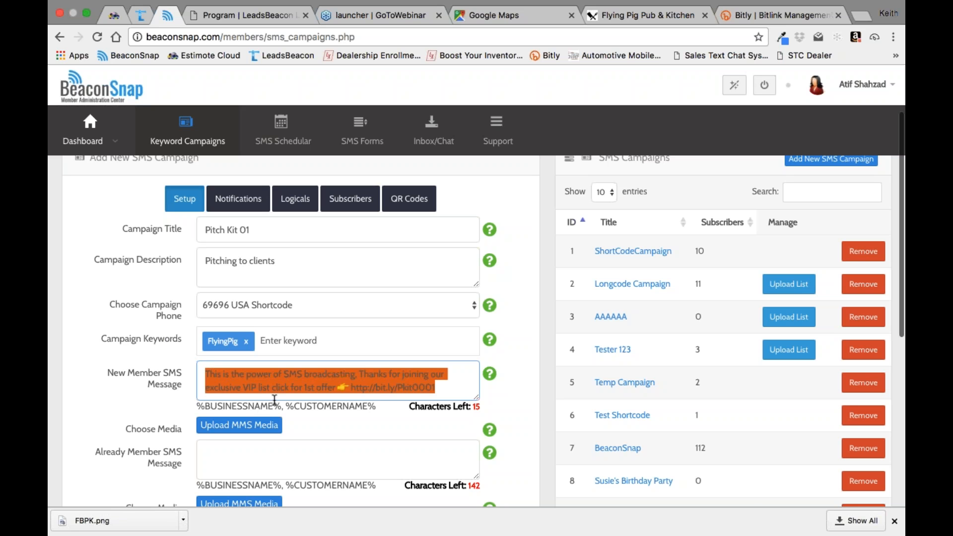
{"action": "right_click", "coordinate": [408, 379]}
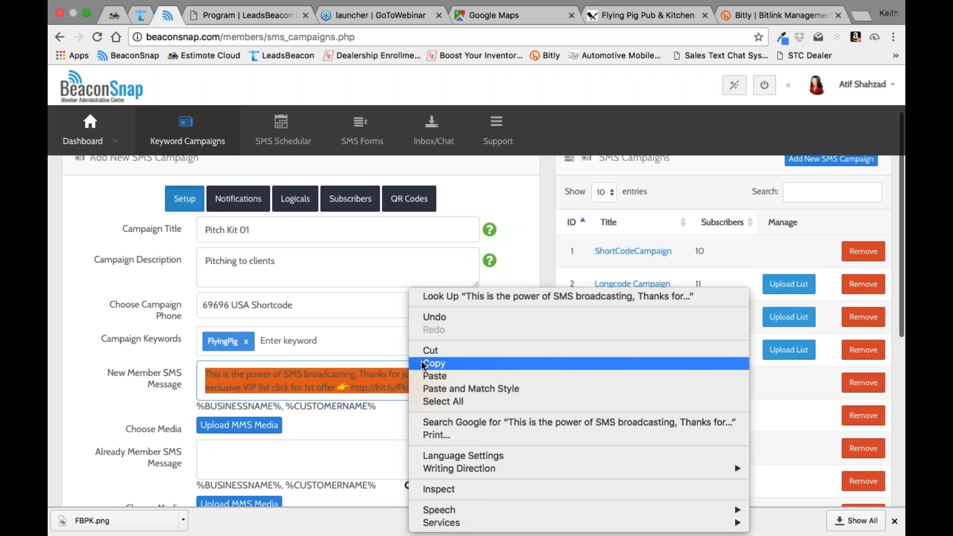
{"action": "left_click", "coordinate": [425, 362]}
{"action": "left_click", "coordinate": [257, 458]}
{"action": "right_click", "coordinate": [218, 454]}
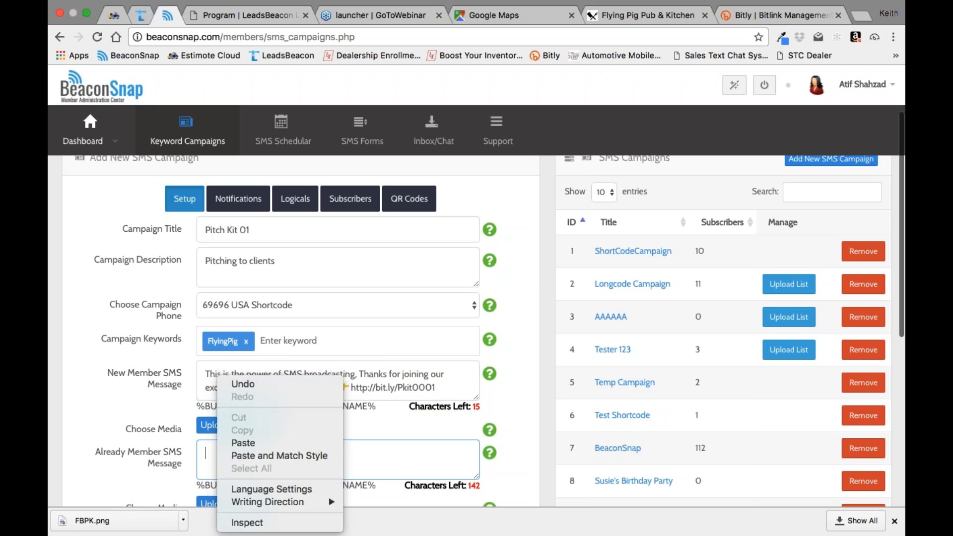
{"action": "left_click", "coordinate": [229, 443]}
Step: Set the campaign's Subscribe To List option to the KCG list
{"action": "scroll", "coordinate": [452, 440], "scroll_direction": "down", "scroll_amount": 2}
{"action": "scroll", "coordinate": [452, 441], "scroll_direction": "down", "scroll_amount": 2}
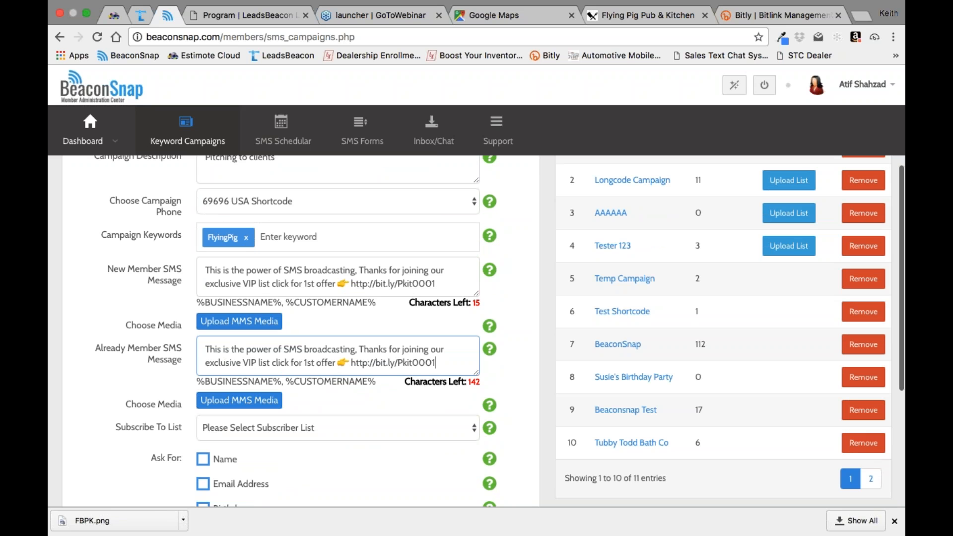
{"action": "left_click", "coordinate": [475, 428]}
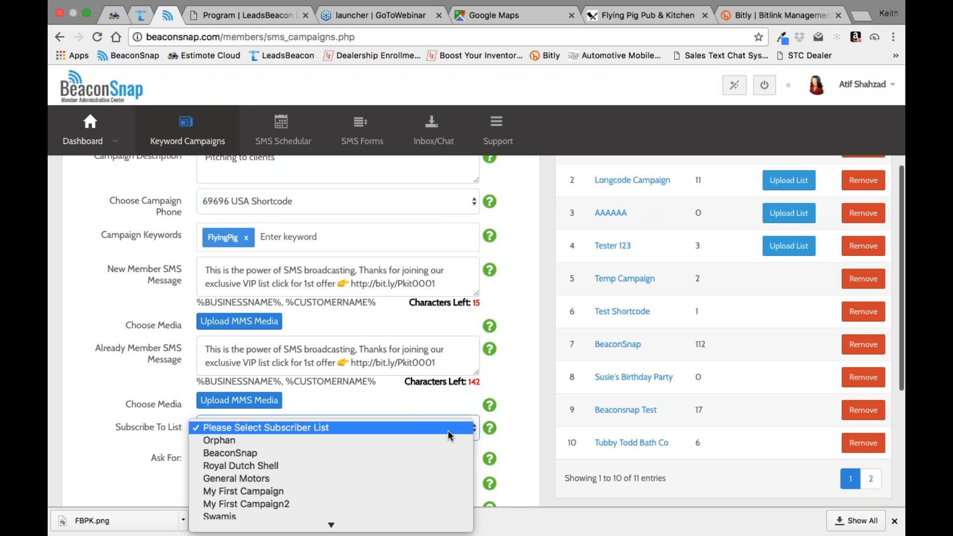
{"action": "left_click", "coordinate": [472, 386]}
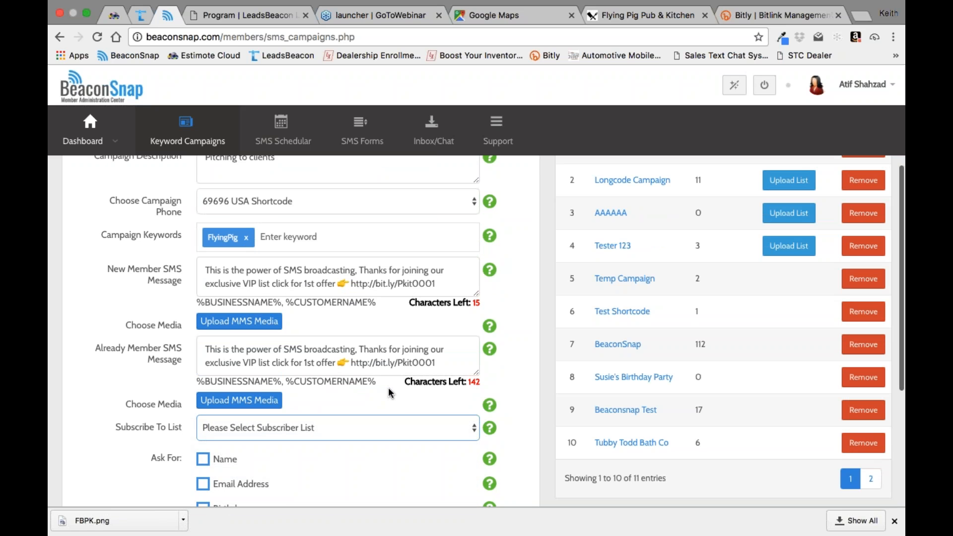
{"action": "left_click", "coordinate": [474, 429]}
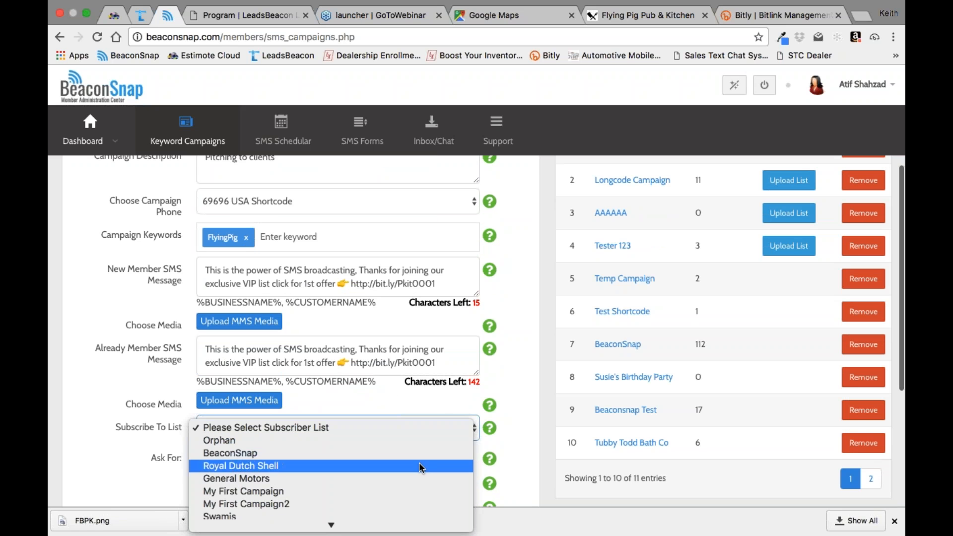
{"action": "scroll", "coordinate": [420, 466], "scroll_direction": "down", "scroll_amount": 5}
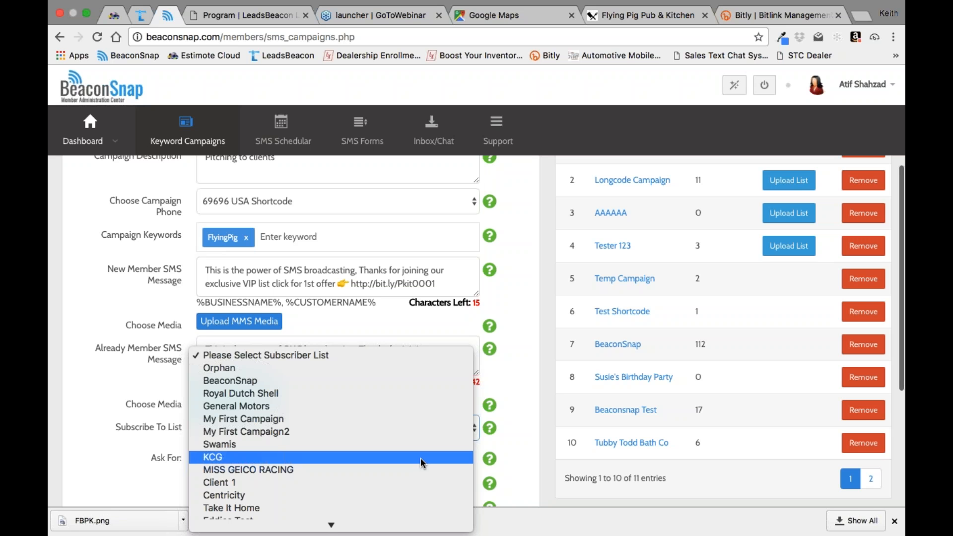
{"action": "left_click", "coordinate": [421, 458]}
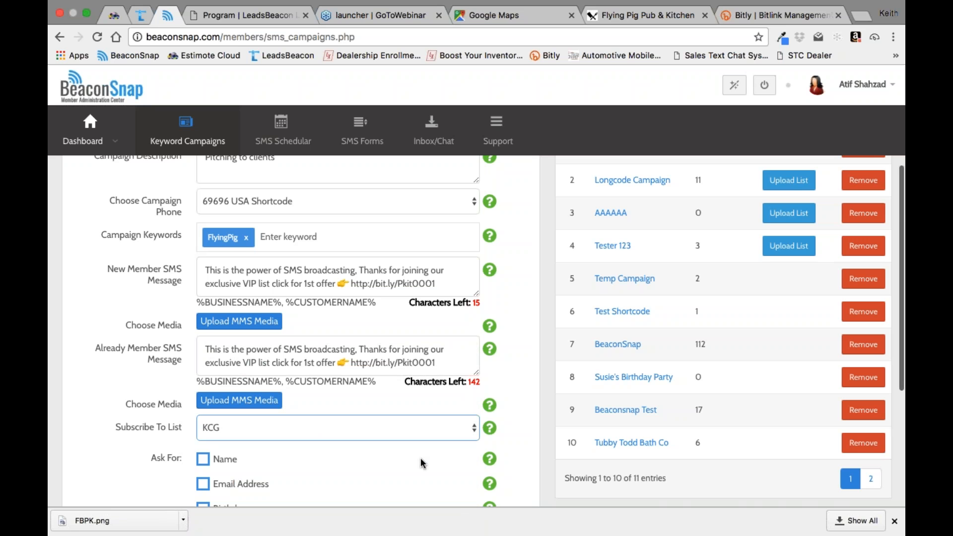
Step: Make the campaign ask new subscribers for their name, email address and birthday
{"action": "scroll", "coordinate": [421, 460], "scroll_direction": "down", "scroll_amount": 3}
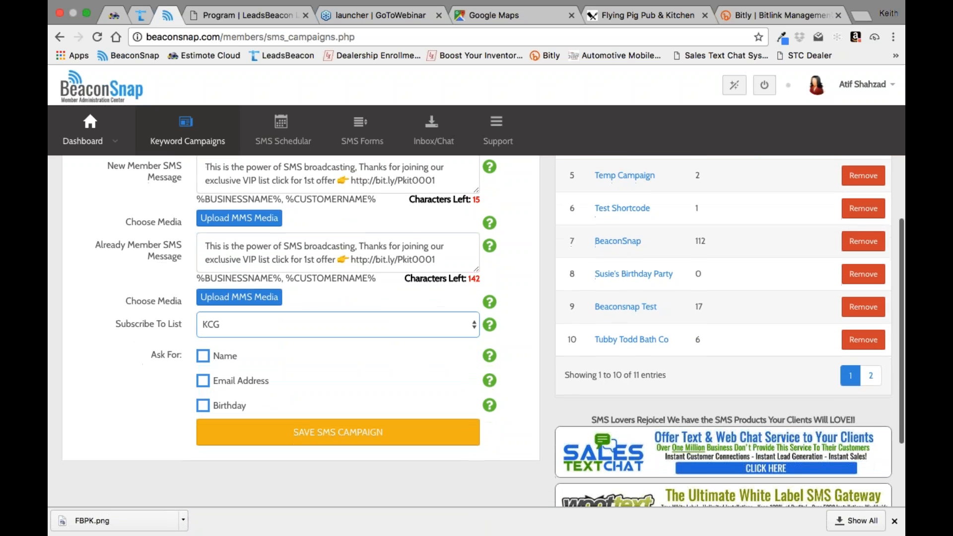
{"action": "left_click", "coordinate": [203, 357]}
{"action": "left_click", "coordinate": [203, 407]}
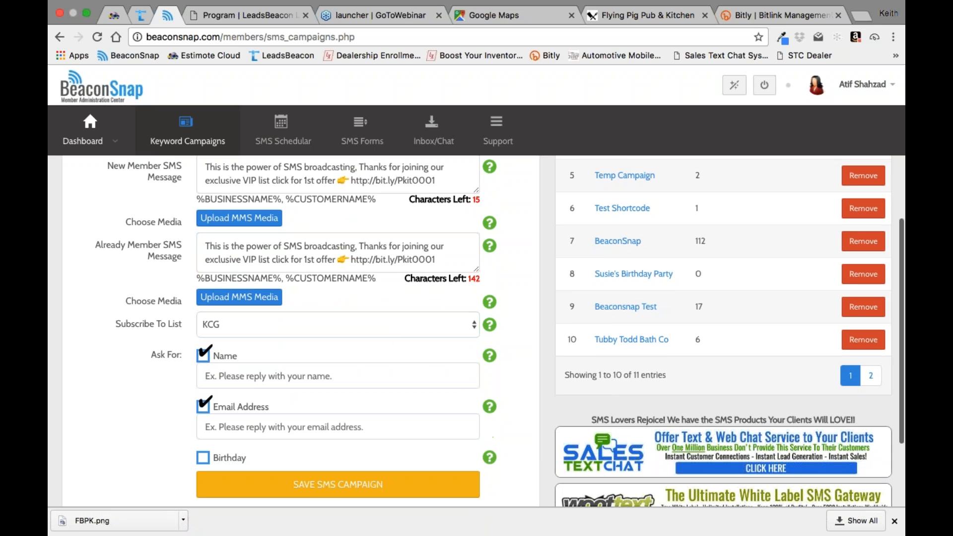
{"action": "left_click", "coordinate": [204, 458]}
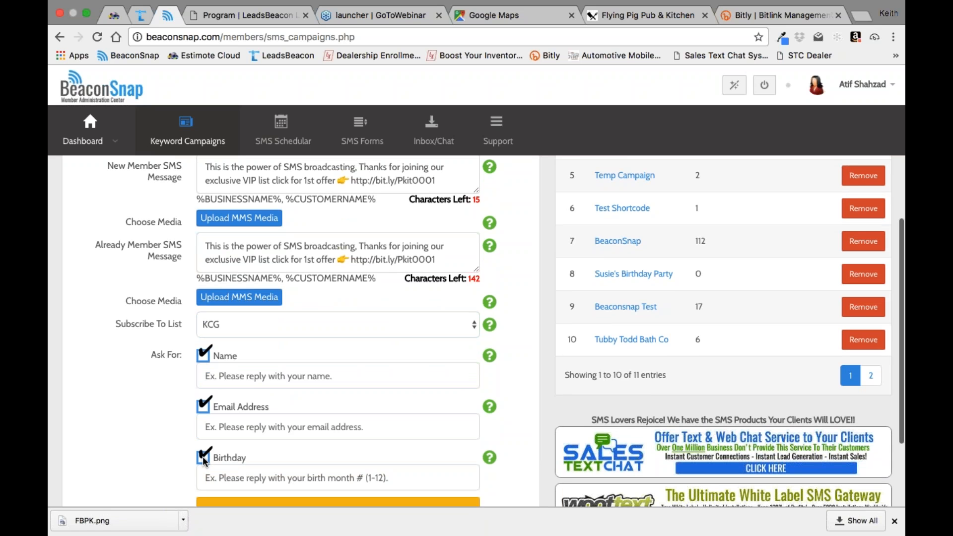
Step: Enter "Please reply with your name" as the name request message
{"action": "left_click", "coordinate": [252, 376]}
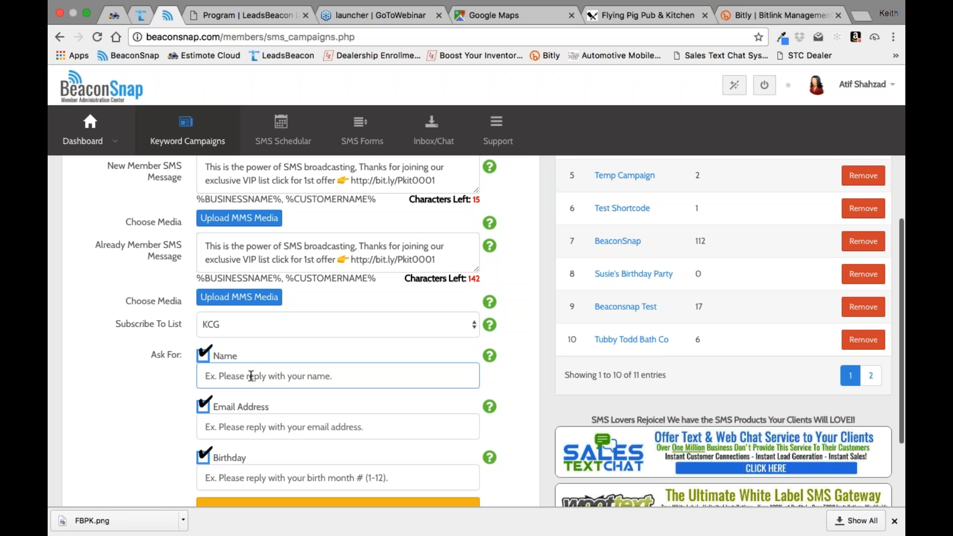
{"action": "type", "text": "P"}
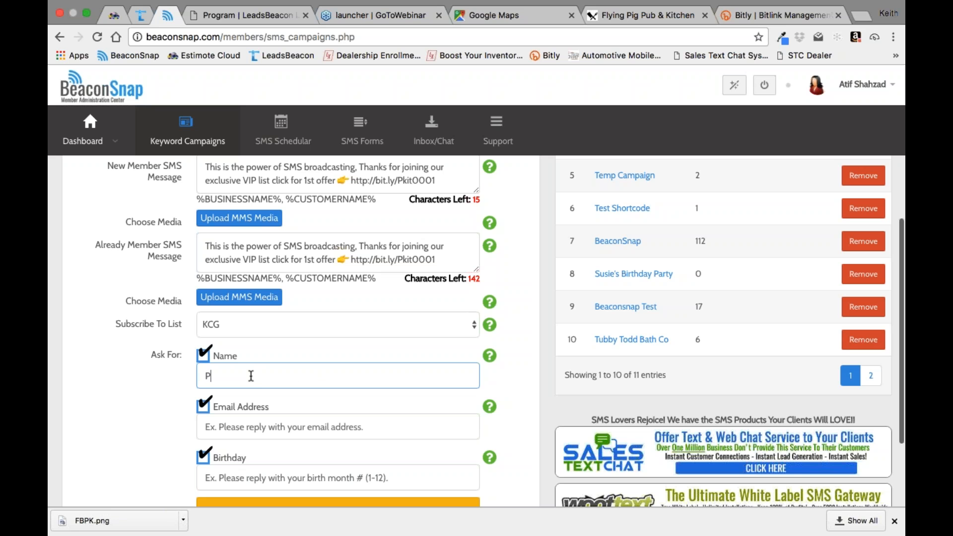
{"action": "type", "text": "lease reply with"}
{"action": "type", "text": "your name"}
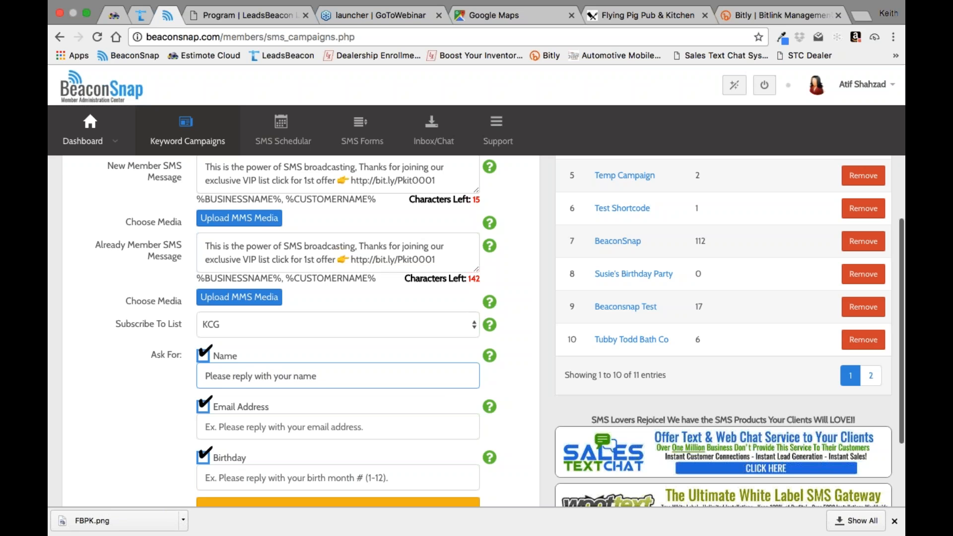
Step: Enter "Please reply with your email" as the email address request message
{"action": "left_click", "coordinate": [229, 428]}
{"action": "type", "text": "Please"}
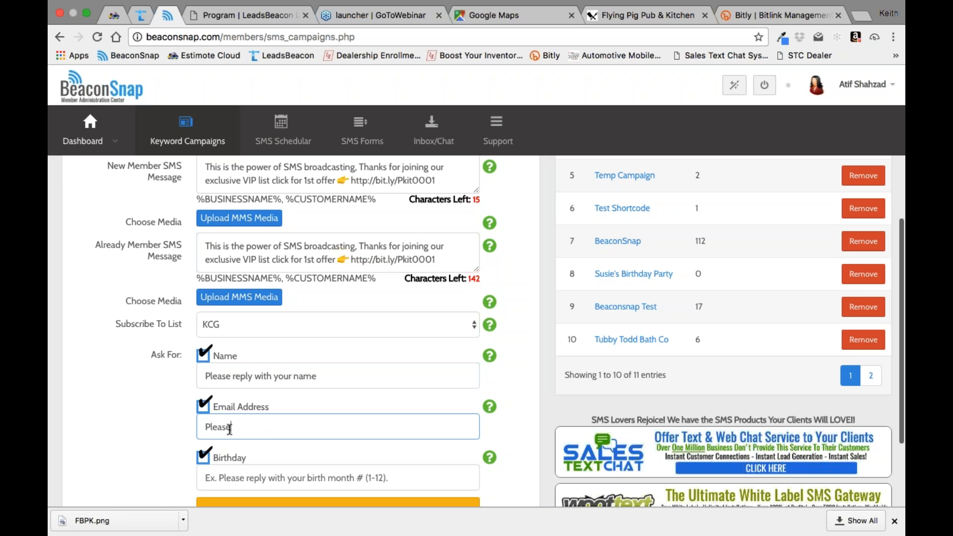
{"action": "type", "text": " reply with yoru"}
{"action": "key", "text": "BackSpace"}
{"action": "key", "text": "BackSpace"}
{"action": "key", "text": "BackSpace"}
{"action": "type", "text": "ur email"}
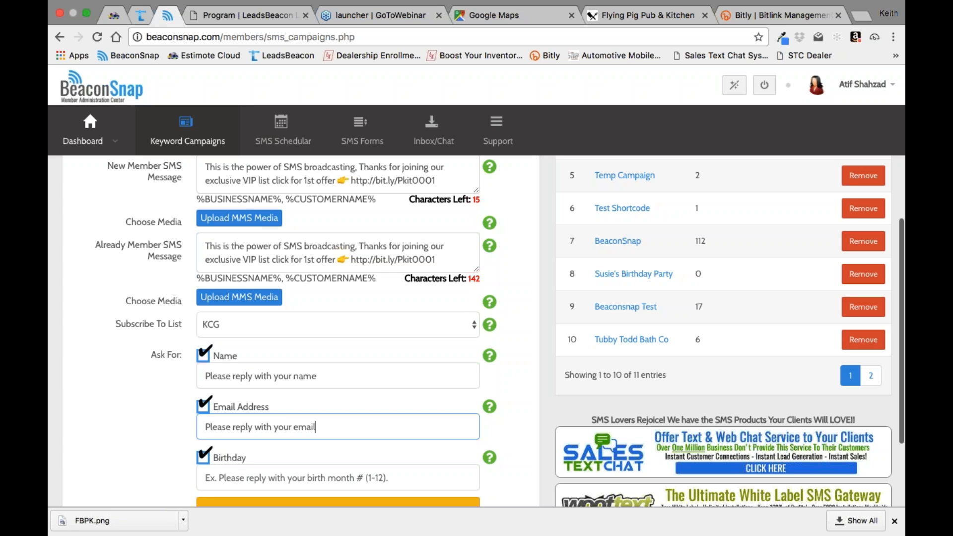
Step: Begin the birthday request message with "Please reply with your"
{"action": "left_click", "coordinate": [216, 475]}
{"action": "type", "text": "Please "}
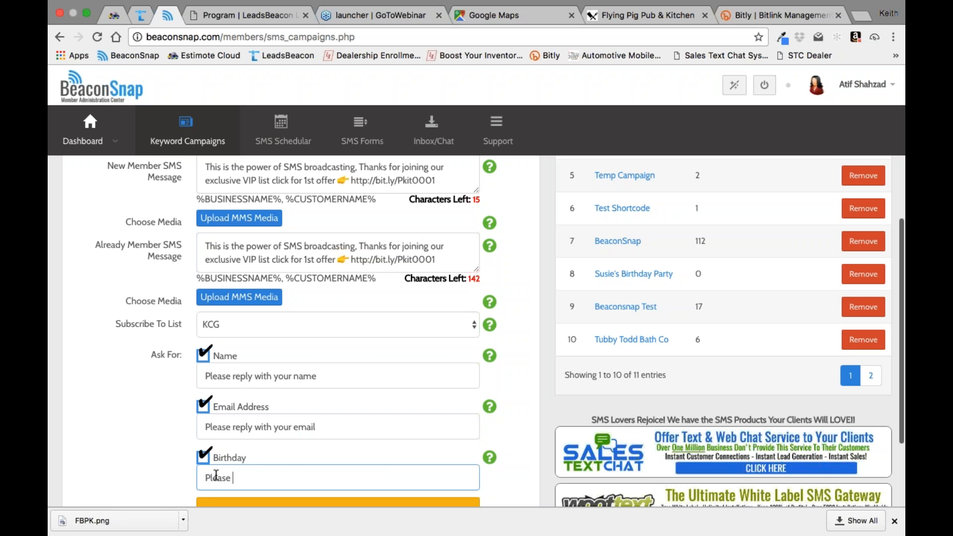
{"action": "type", "text": "reply with your bich"}
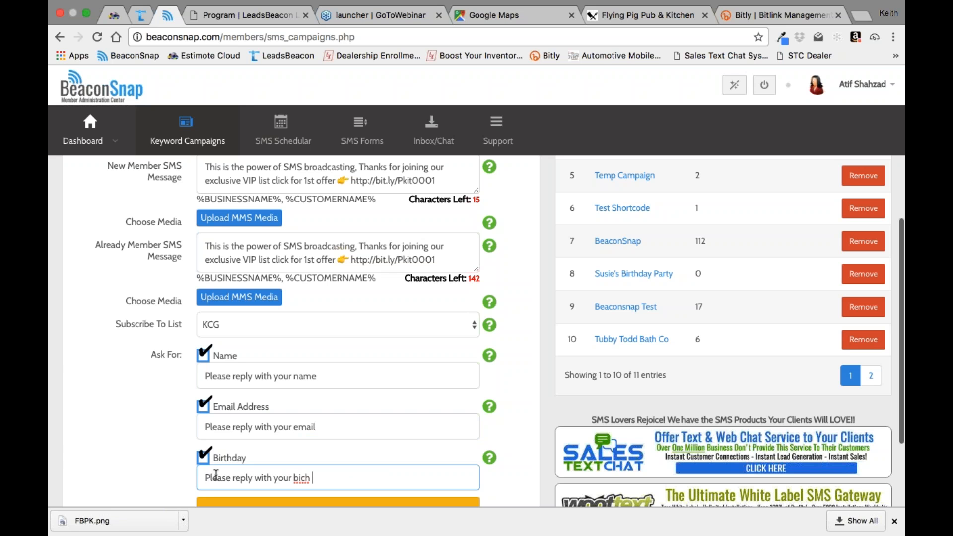
Step: Finish the birthday request message with "birth month 01-12" and save the SMS campaign
{"action": "key", "text": "BackSpace"}
{"action": "key", "text": "BackSpace"}
{"action": "key", "text": "BackSpace"}
{"action": "type", "text": "ith"}
{"action": "type", "text": " mo"}
{"action": "key", "text": "BackSpace"}
{"action": "key", "text": "BackSpace"}
{"action": "key", "text": "BackSpace"}
{"action": "key", "text": "BackSpace"}
{"action": "key", "text": "BackSpace"}
{"action": "type", "text": "rth monh"}
{"action": "key", "text": "BackSpace"}
{"action": "type", "text": "th."}
{"action": "key", "text": "BackSpace"}
{"action": "type", "text": "01-"}
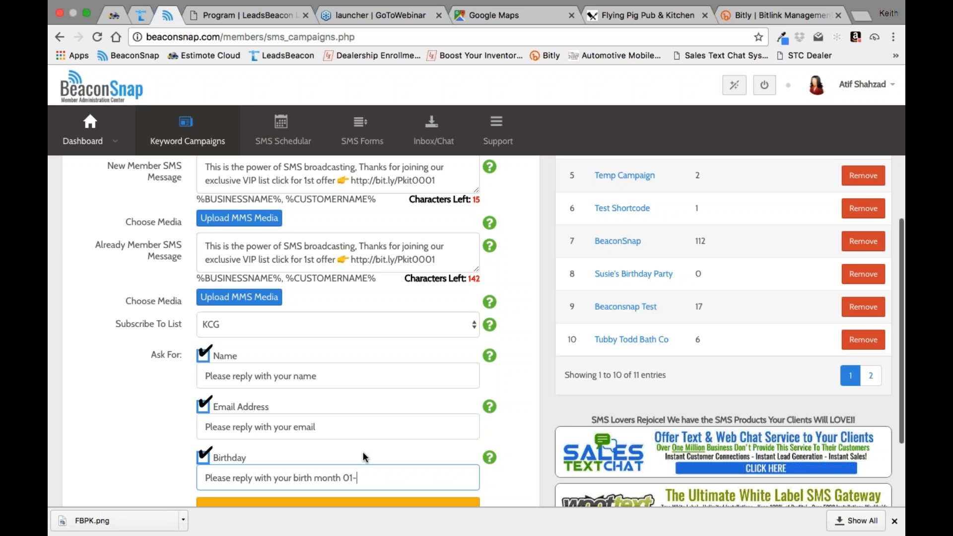
{"action": "type", "text": "12"}
{"action": "scroll", "coordinate": [336, 423], "scroll_direction": "down", "scroll_amount": 2}
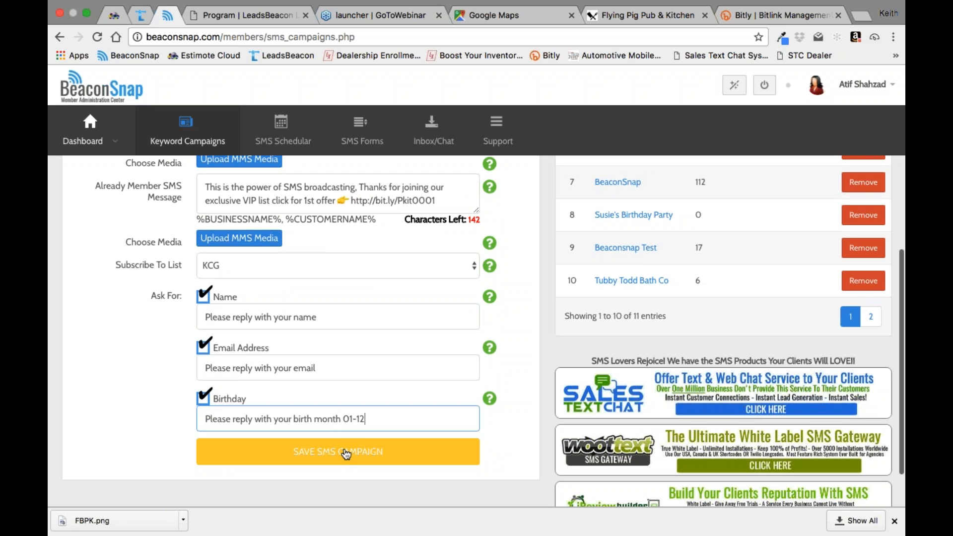
{"action": "left_click", "coordinate": [346, 453]}
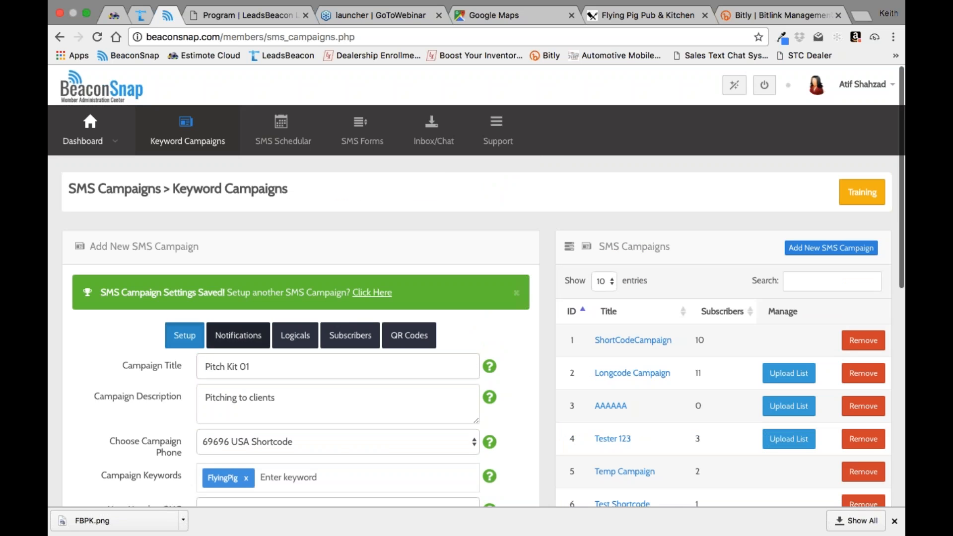
Step: Open the campaign's QR codes and start saving the FlyingPig QR code as an image file
{"action": "left_click", "coordinate": [247, 339]}
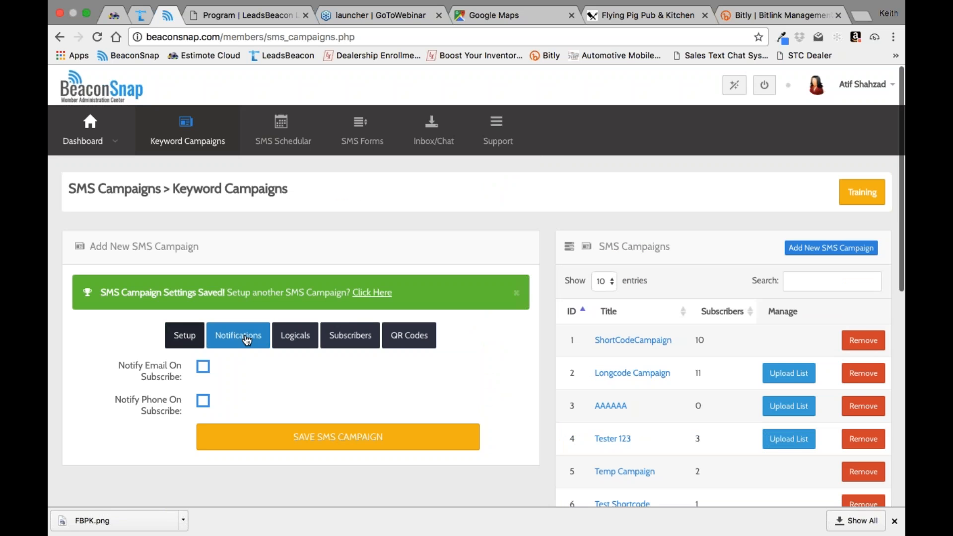
{"action": "left_click", "coordinate": [300, 342]}
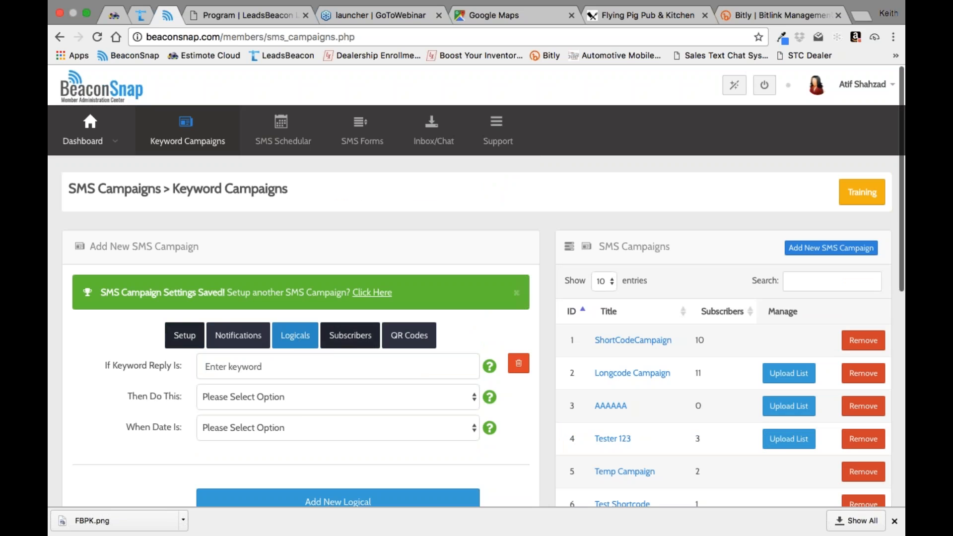
{"action": "left_click", "coordinate": [353, 341]}
{"action": "left_click", "coordinate": [410, 343]}
{"action": "scroll", "coordinate": [410, 342], "scroll_direction": "down", "scroll_amount": 3}
{"action": "right_click", "coordinate": [130, 334]}
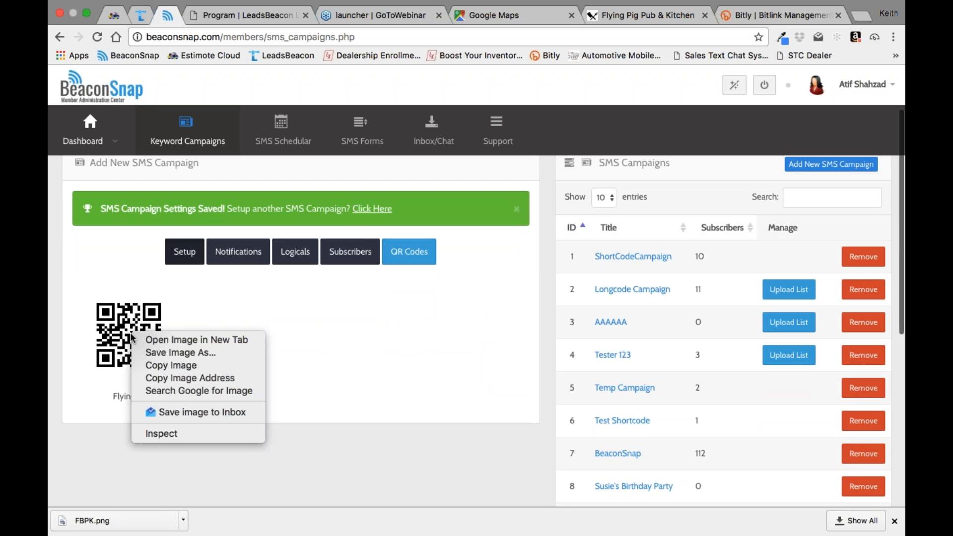
{"action": "left_click", "coordinate": [149, 354]}
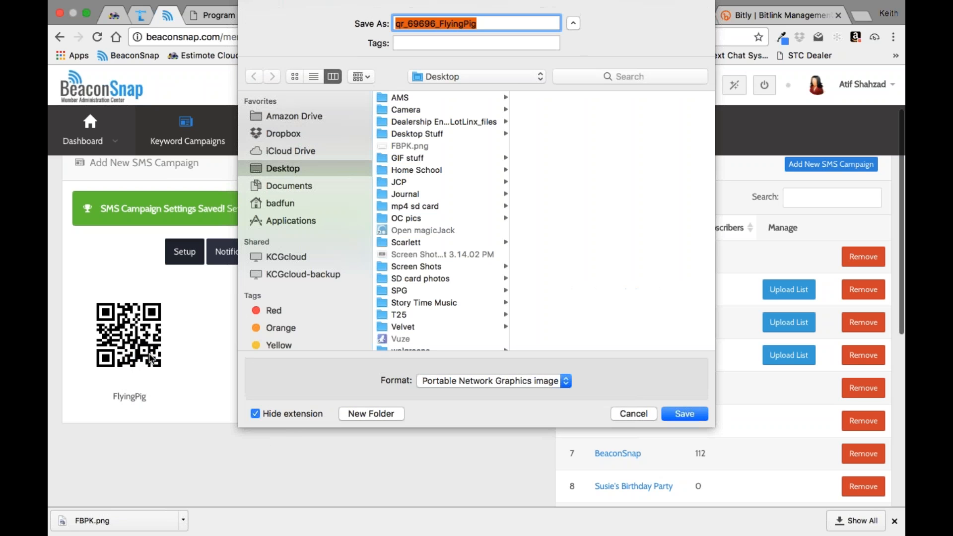
Step: Name the QR code image file "Pitch to pigs kit QR" for saving on the Desktop
{"action": "type", "text": "Pit"}
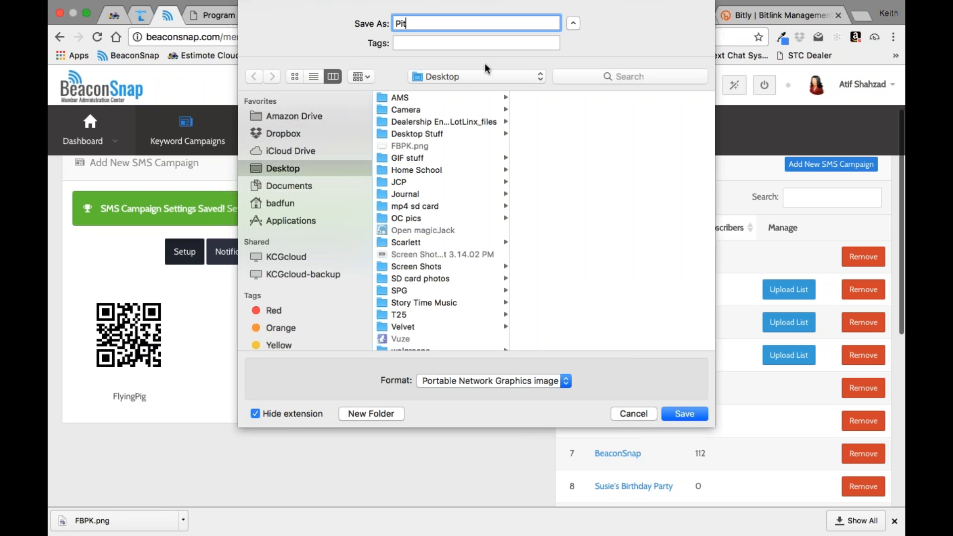
{"action": "type", "text": "ch to pigs kit QR"}
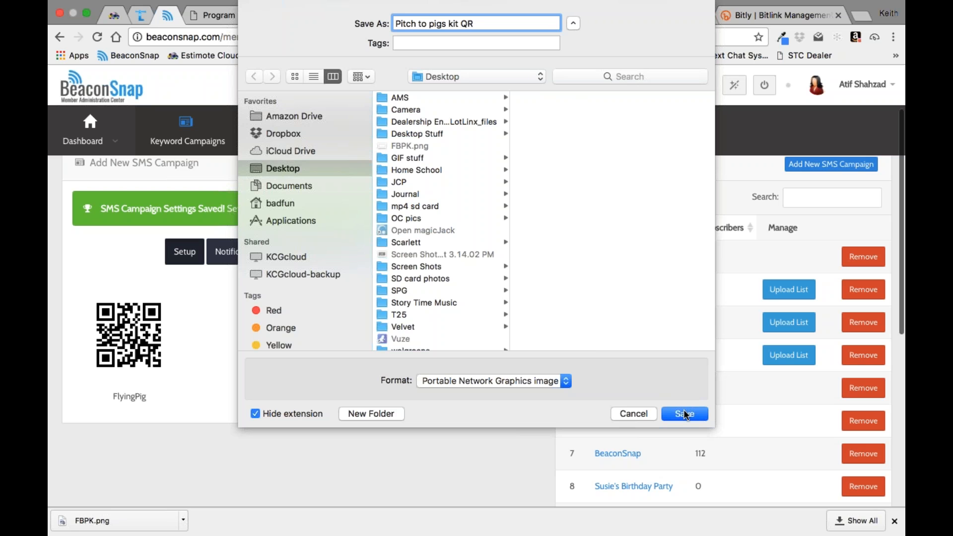
Step: Save the QR code image to the Desktop and reopen the campaign's setup fields to review the member messages
{"action": "left_click", "coordinate": [685, 414]}
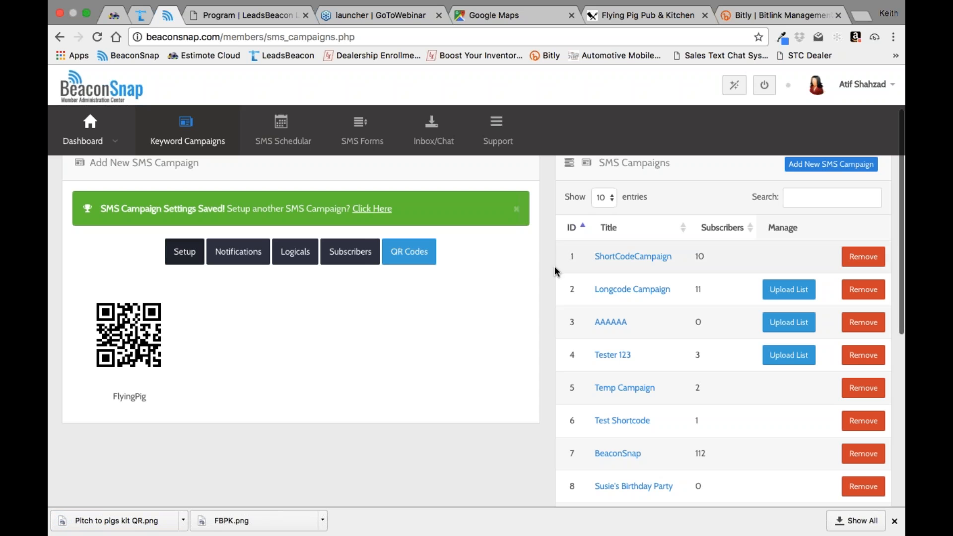
{"action": "left_click", "coordinate": [189, 253]}
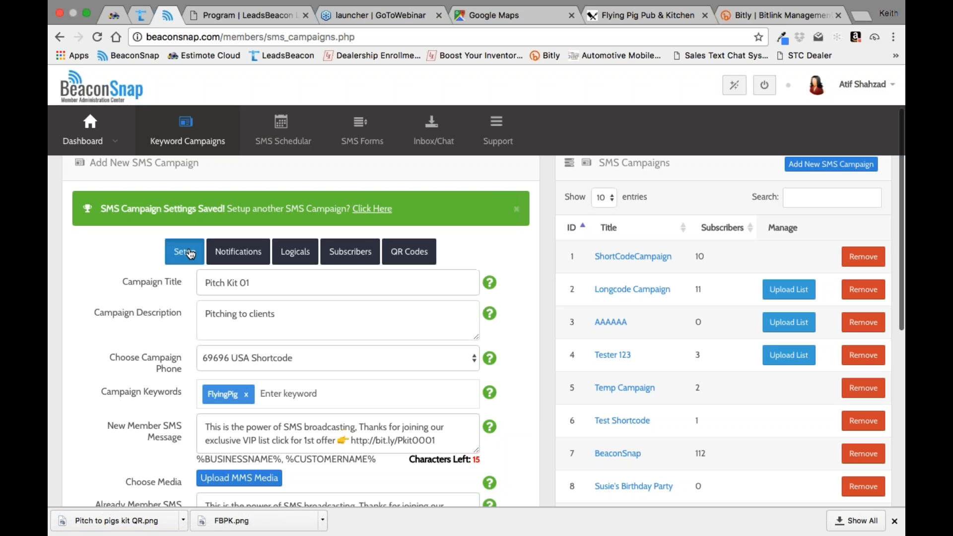
{"action": "scroll", "coordinate": [525, 412], "scroll_direction": "down", "scroll_amount": 2}
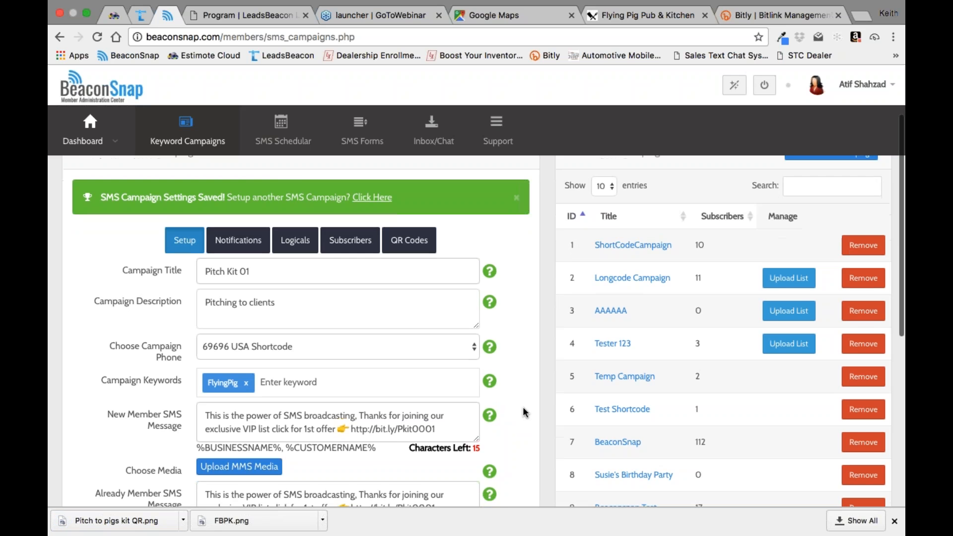
{"action": "scroll", "coordinate": [525, 412], "scroll_direction": "down", "scroll_amount": 1}
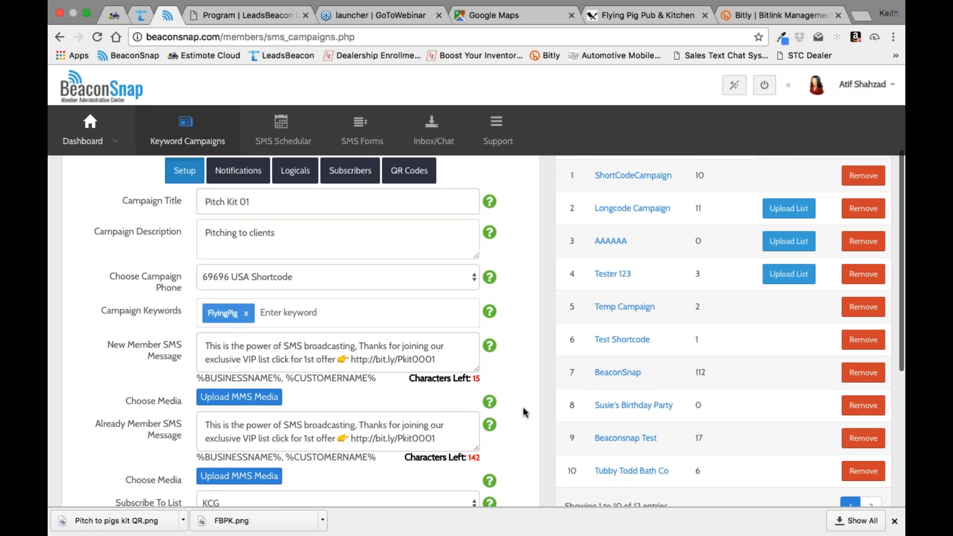
{"action": "scroll", "coordinate": [524, 412], "scroll_direction": "down", "scroll_amount": 8}
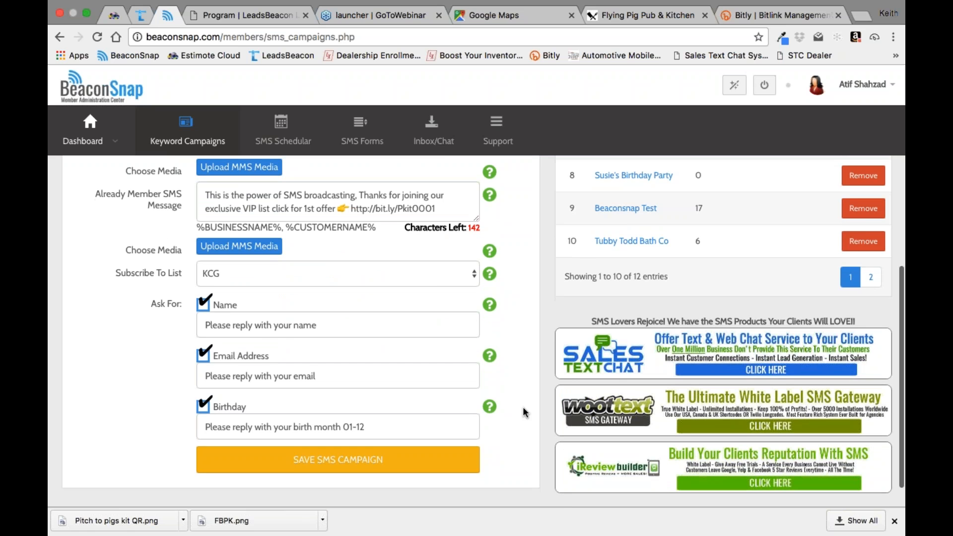
{"action": "scroll", "coordinate": [525, 412], "scroll_direction": "up", "scroll_amount": 1}
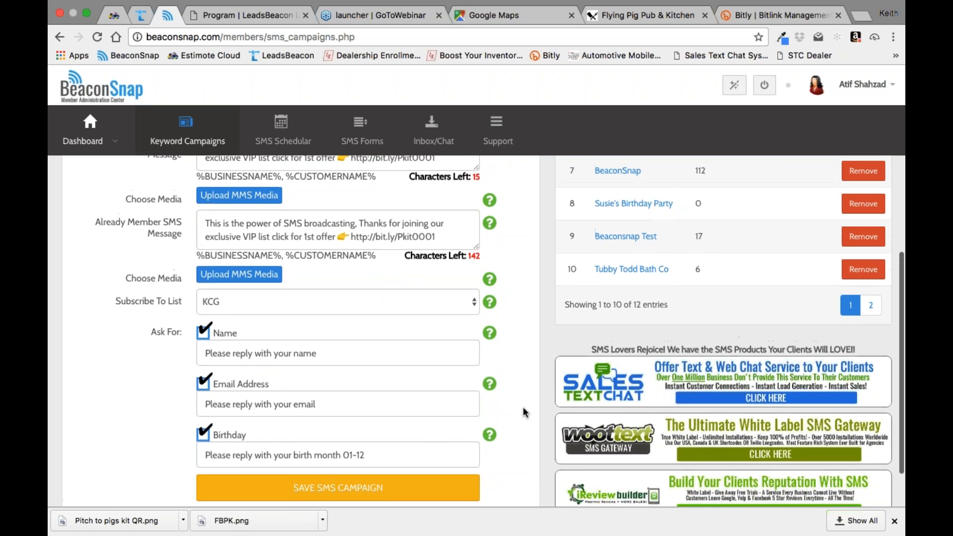
{"action": "scroll", "coordinate": [525, 412], "scroll_direction": "up", "scroll_amount": 3}
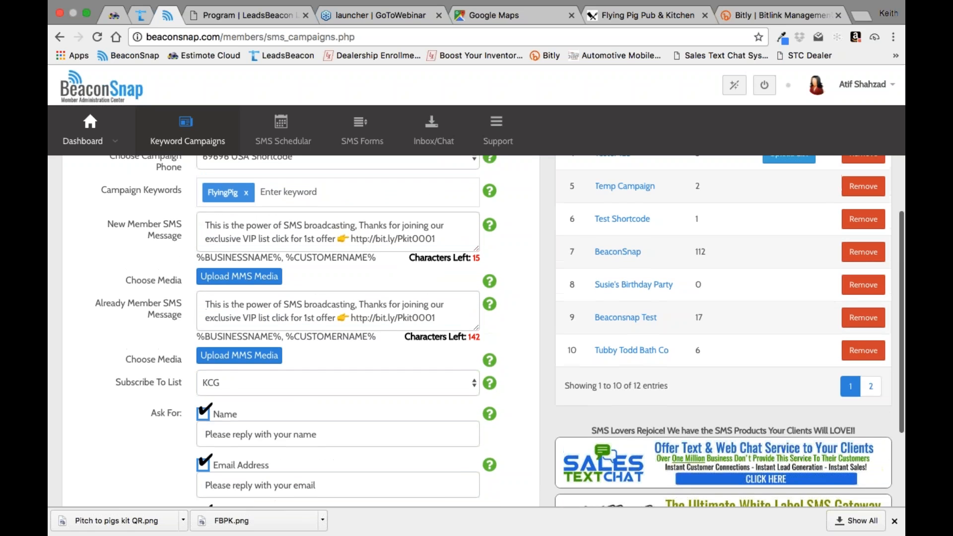
{"action": "scroll", "coordinate": [300, 331], "scroll_direction": "up", "scroll_amount": 1}
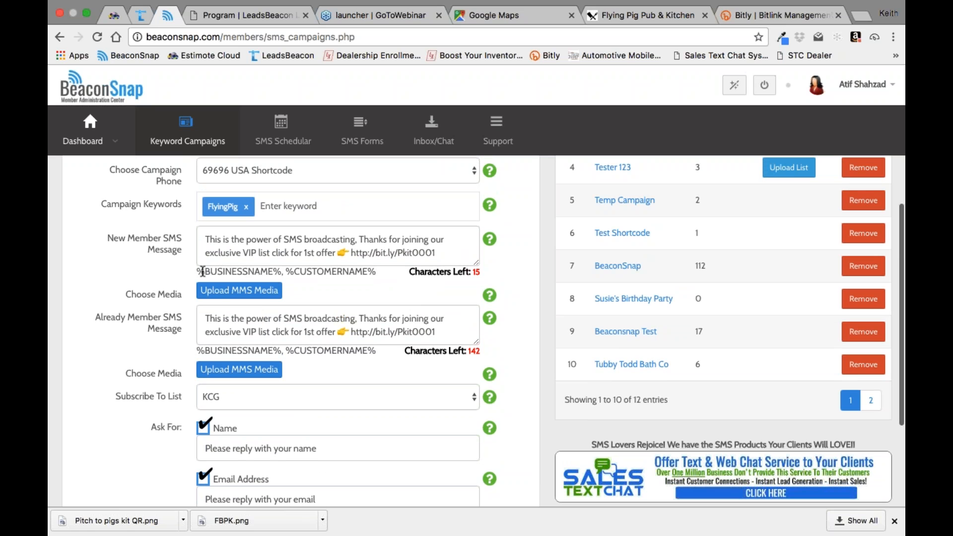
Step: Replace the first word of the new member SMS message with the copied %CUSTOMERNAME% placeholder followed by a comma
{"action": "left_click_drag", "start_coordinate": [286, 271], "coordinate": [380, 271]}
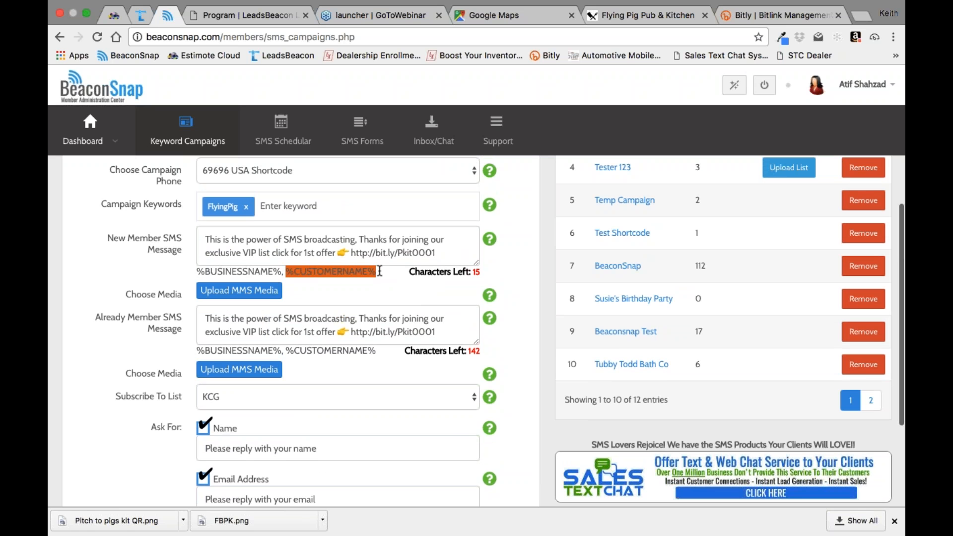
{"action": "right_click", "coordinate": [356, 271]}
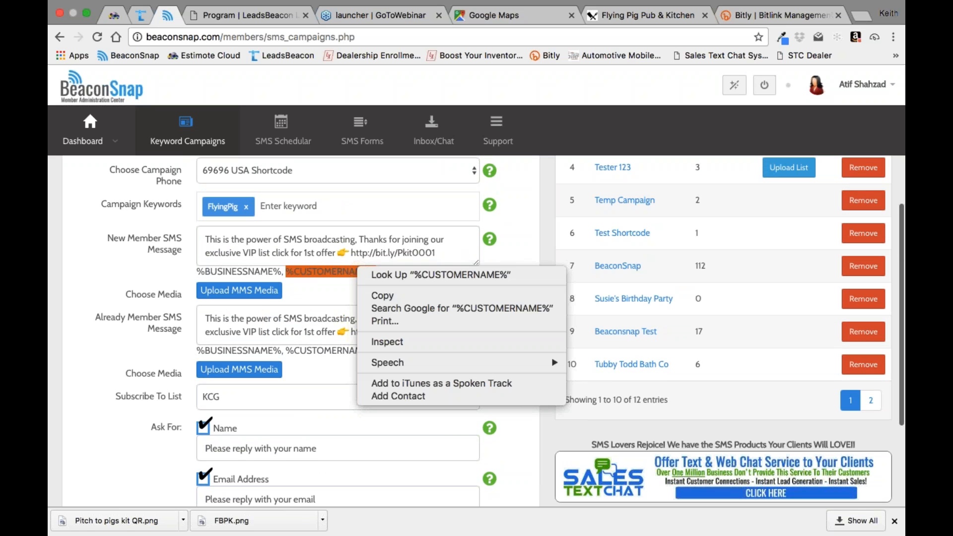
{"action": "left_click", "coordinate": [365, 296]}
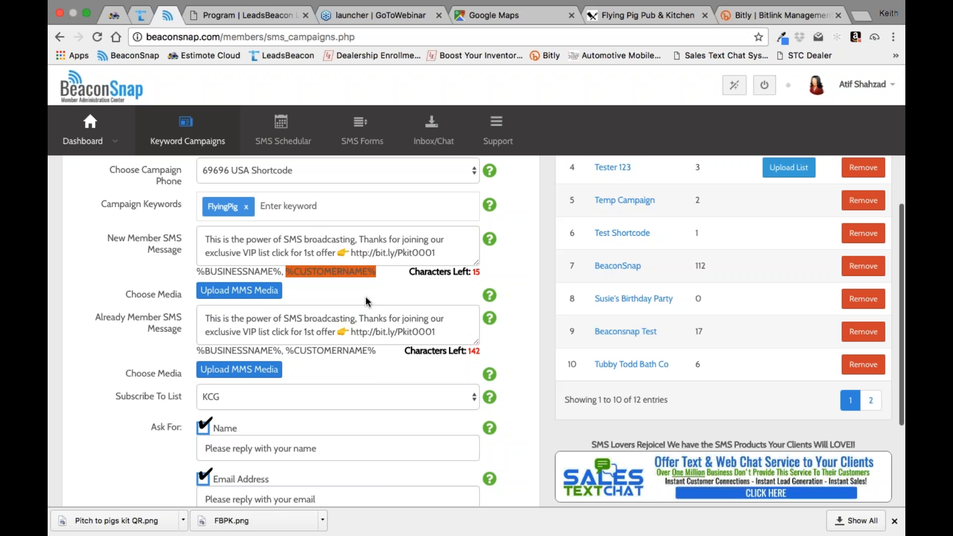
{"action": "left_click", "coordinate": [205, 239]}
{"action": "right_click", "coordinate": [205, 237]}
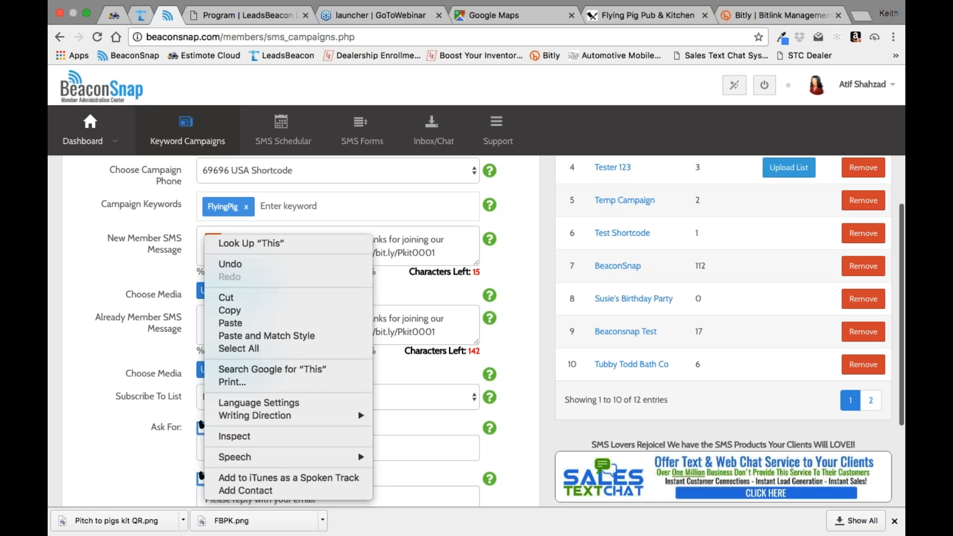
{"action": "left_click", "coordinate": [229, 323]}
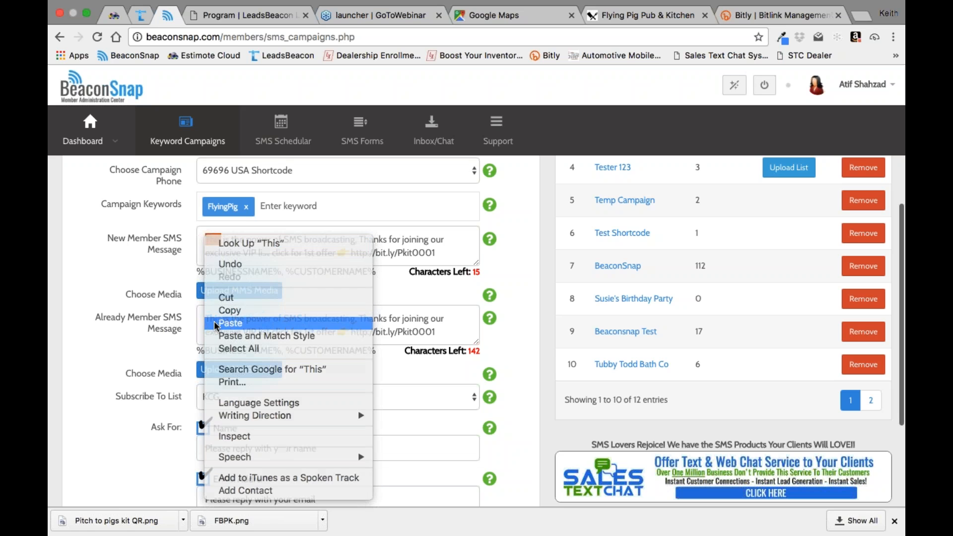
{"action": "type", "text": ","}
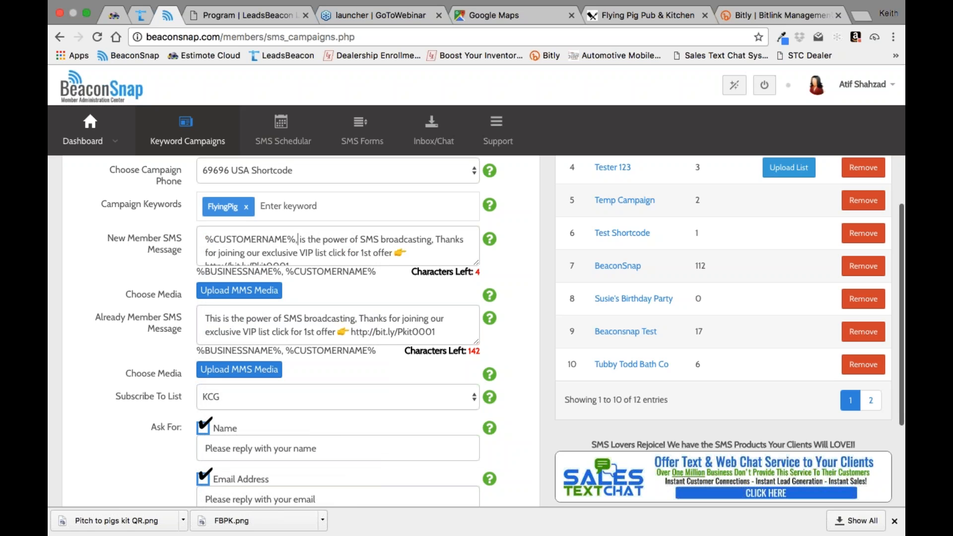
Step: Save the SMS campaign with its updated new member message and check the saved setup
{"action": "scroll", "coordinate": [477, 331], "scroll_direction": "down", "scroll_amount": 2}
{"action": "scroll", "coordinate": [476, 332], "scroll_direction": "down", "scroll_amount": 5}
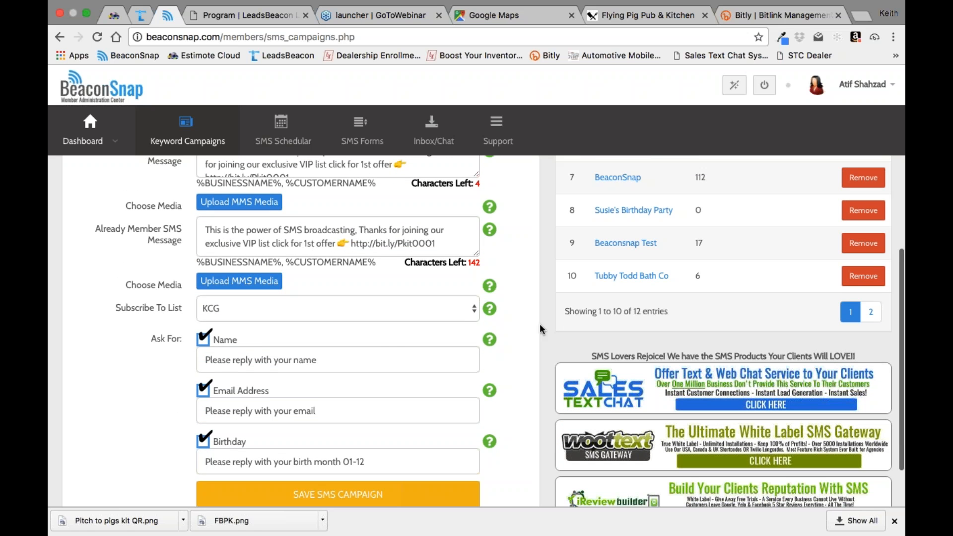
{"action": "left_click", "coordinate": [376, 500]}
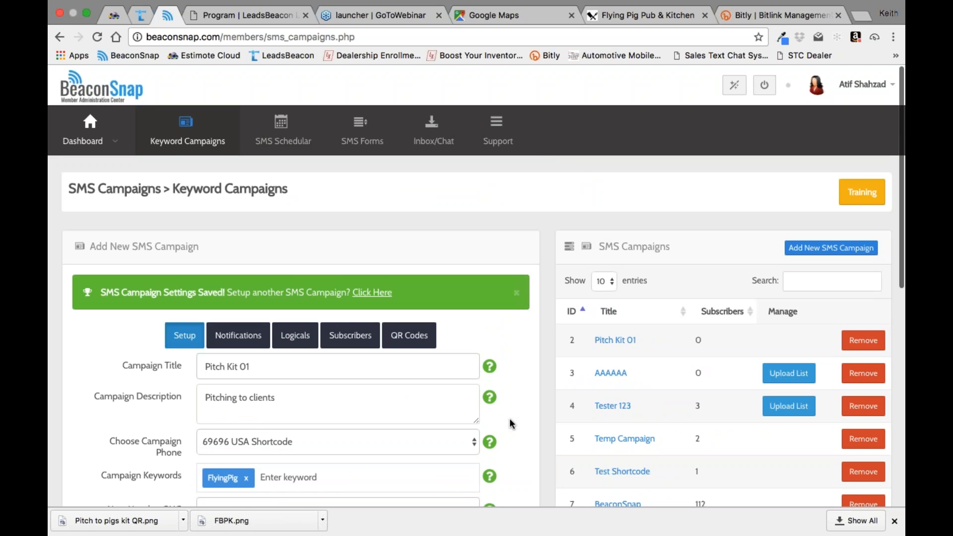
{"action": "scroll", "coordinate": [511, 387], "scroll_direction": "down", "scroll_amount": 1}
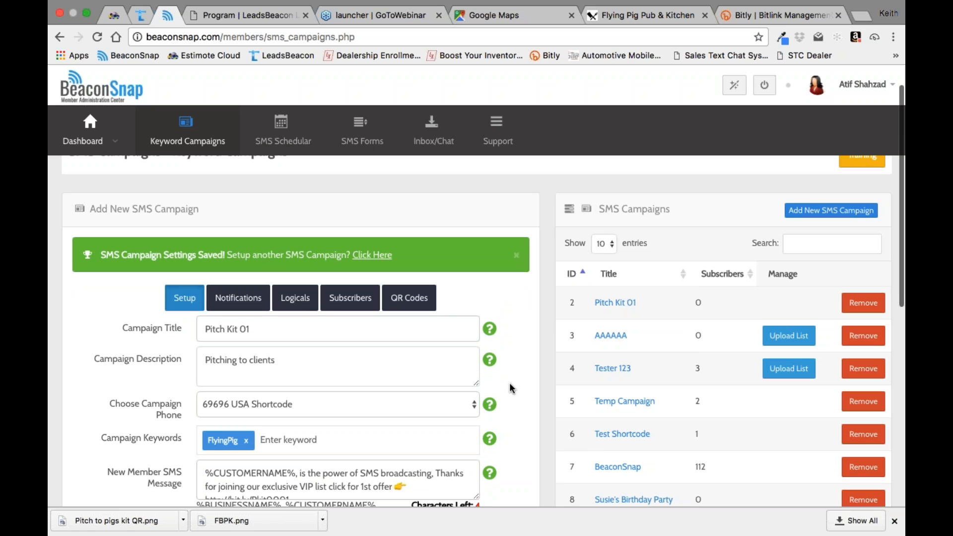
{"action": "scroll", "coordinate": [512, 388], "scroll_direction": "down", "scroll_amount": 2}
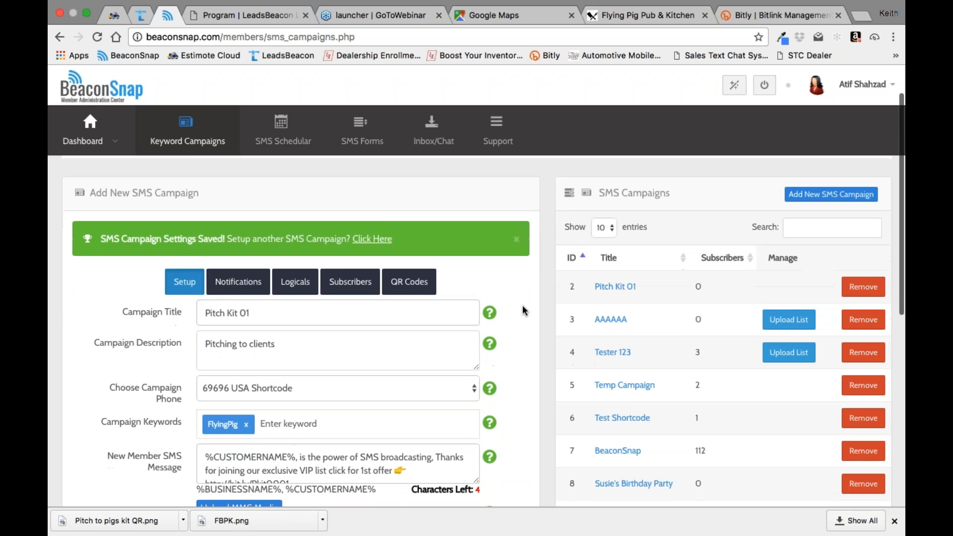
{"action": "scroll", "coordinate": [522, 313], "scroll_direction": "up", "scroll_amount": 3}
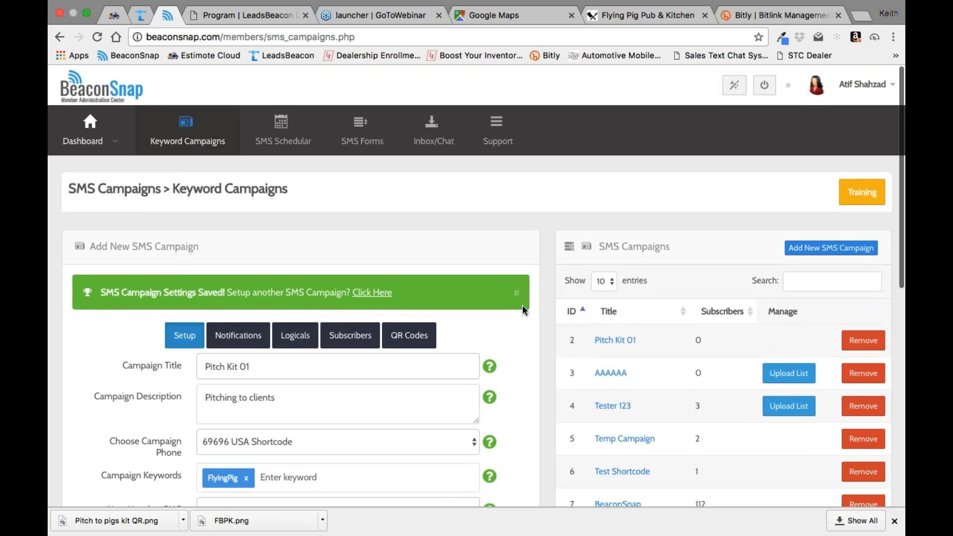
Step: Try to open the passes directly from the main campaigns dashboard
{"action": "left_click", "coordinate": [96, 130]}
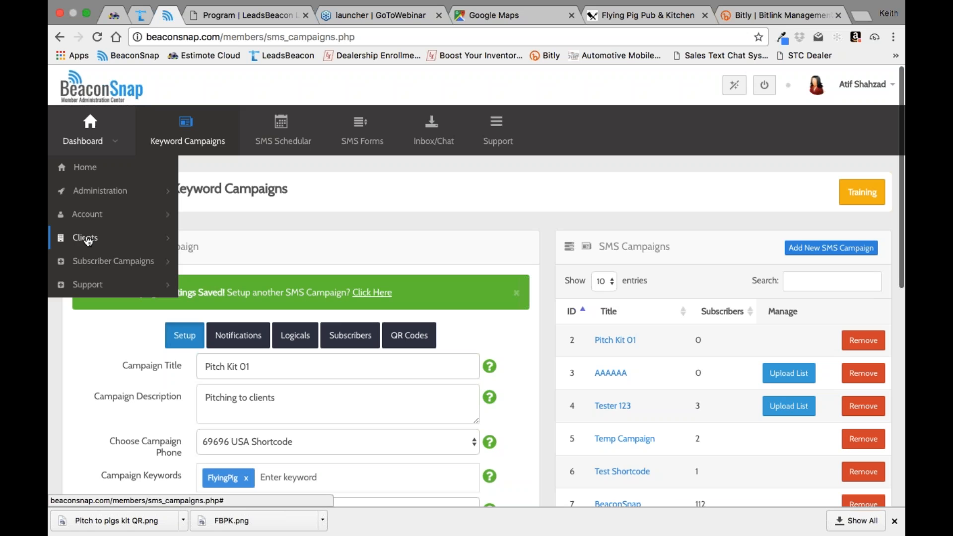
{"action": "left_click", "coordinate": [93, 126]}
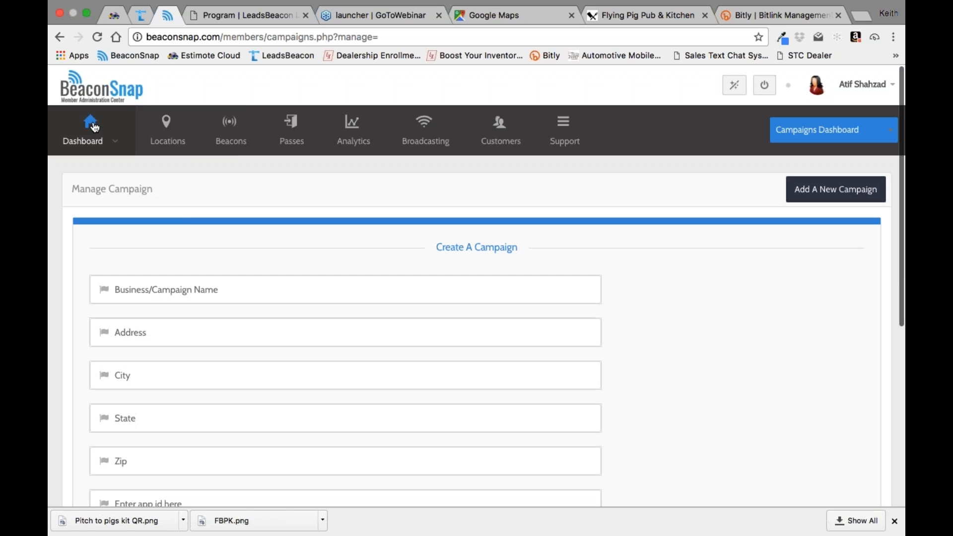
{"action": "mouse_move", "coordinate": [118, 144]}
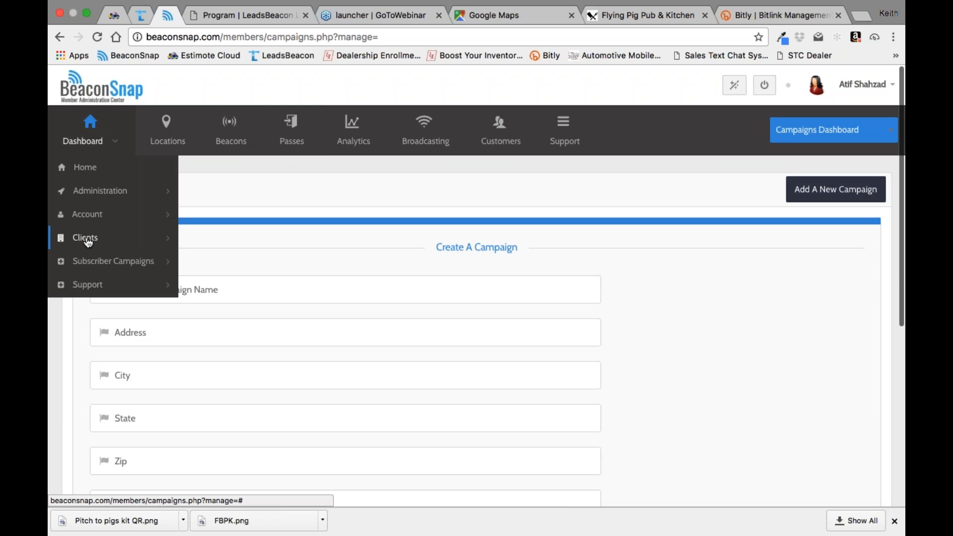
{"action": "left_click", "coordinate": [299, 125]}
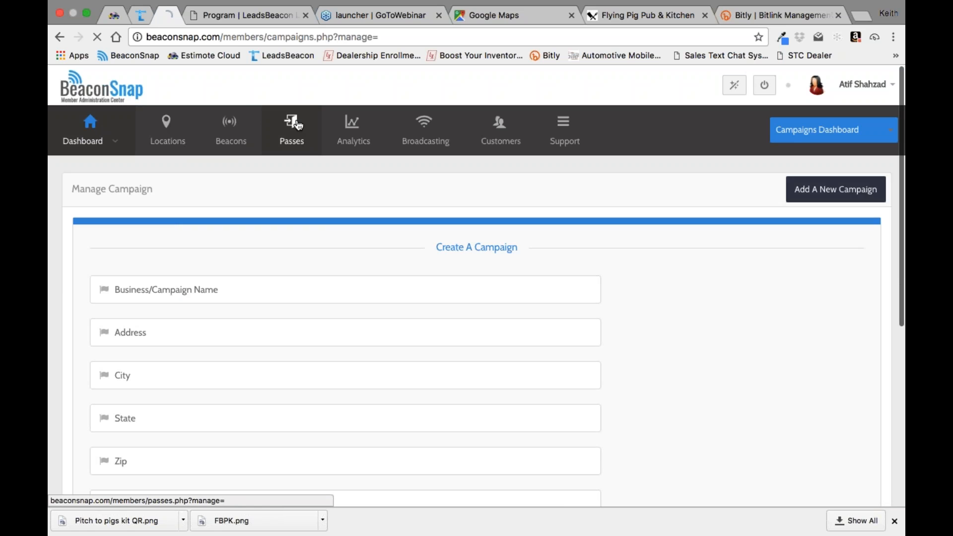
Step: Open the clients dashboard and look through the client database
{"action": "mouse_move", "coordinate": [50, 156]}
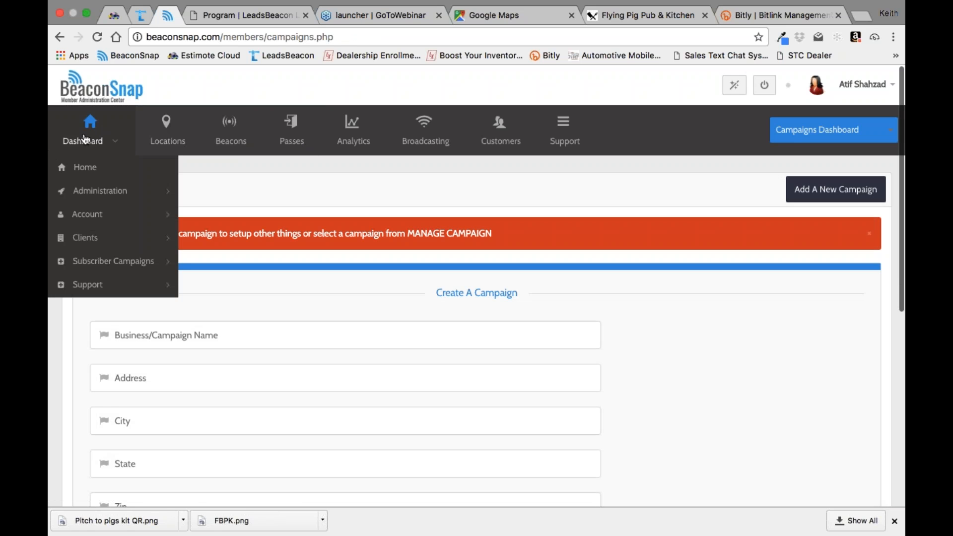
{"action": "left_click", "coordinate": [88, 240]}
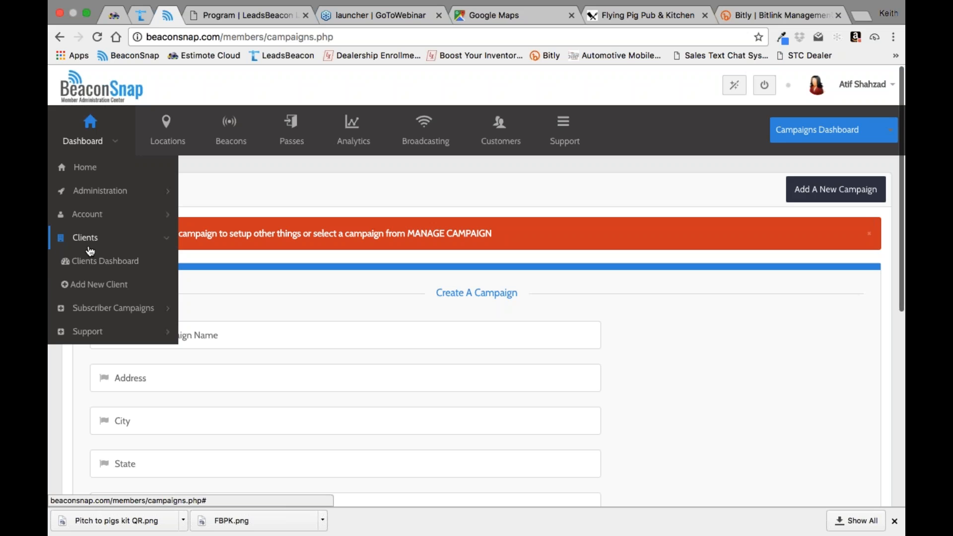
{"action": "left_click", "coordinate": [93, 264]}
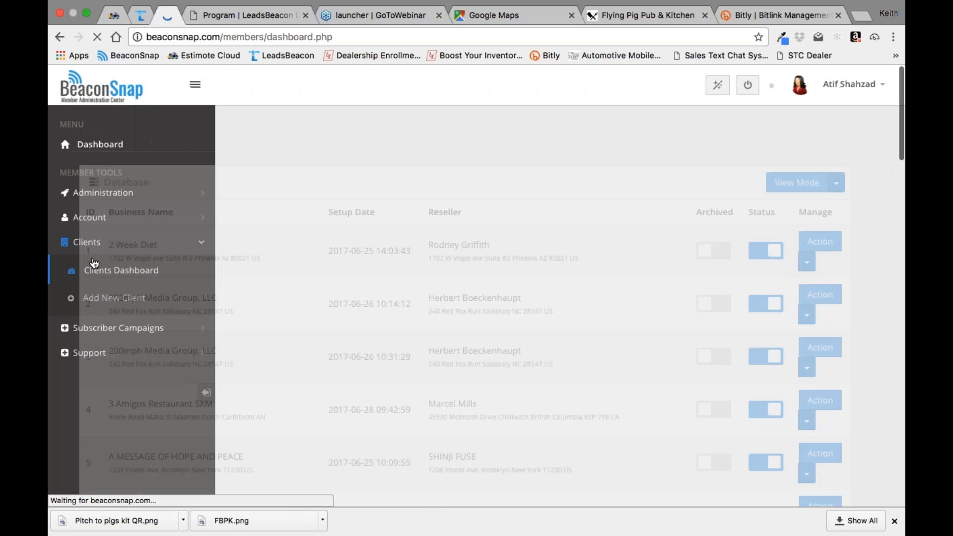
{"action": "scroll", "coordinate": [94, 263], "scroll_direction": "down", "scroll_amount": 6}
{"action": "scroll", "coordinate": [465, 306], "scroll_direction": "down", "scroll_amount": 20}
{"action": "scroll", "coordinate": [465, 306], "scroll_direction": "down", "scroll_amount": 20}
{"action": "scroll", "coordinate": [465, 307], "scroll_direction": "down", "scroll_amount": 12}
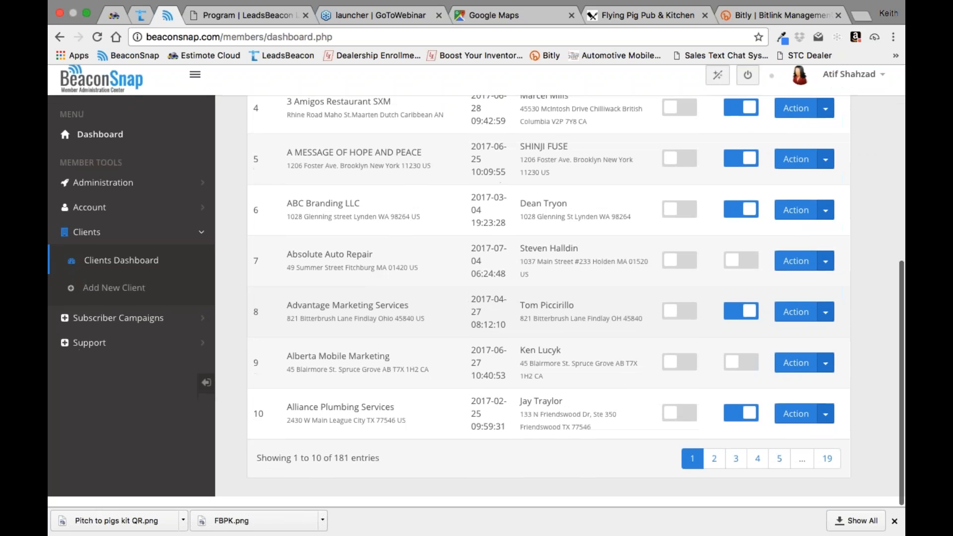
{"action": "scroll", "coordinate": [771, 218], "scroll_direction": "up", "scroll_amount": 10}
Step: Search the client database for "kcg" and open the KCG client for editing
{"action": "left_click", "coordinate": [770, 218]}
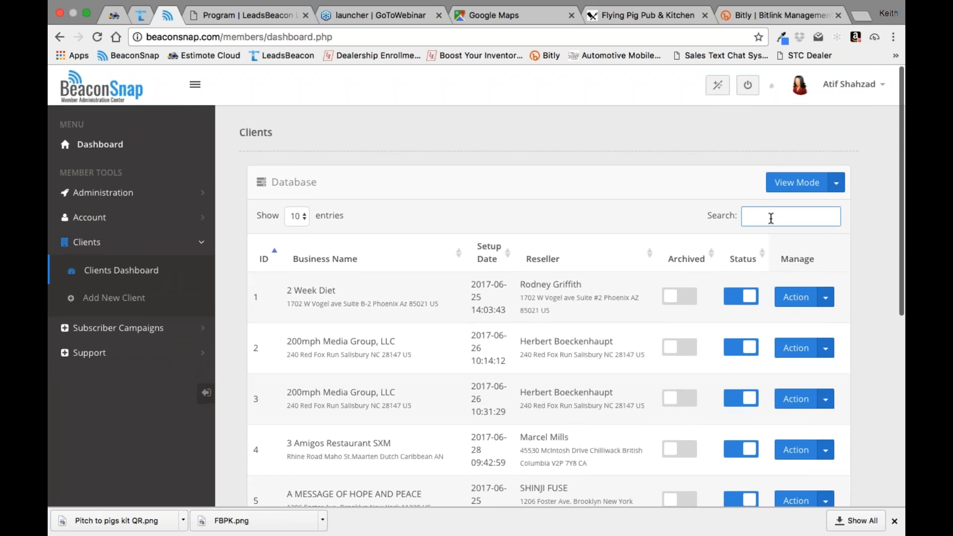
{"action": "type", "text": "kcg"}
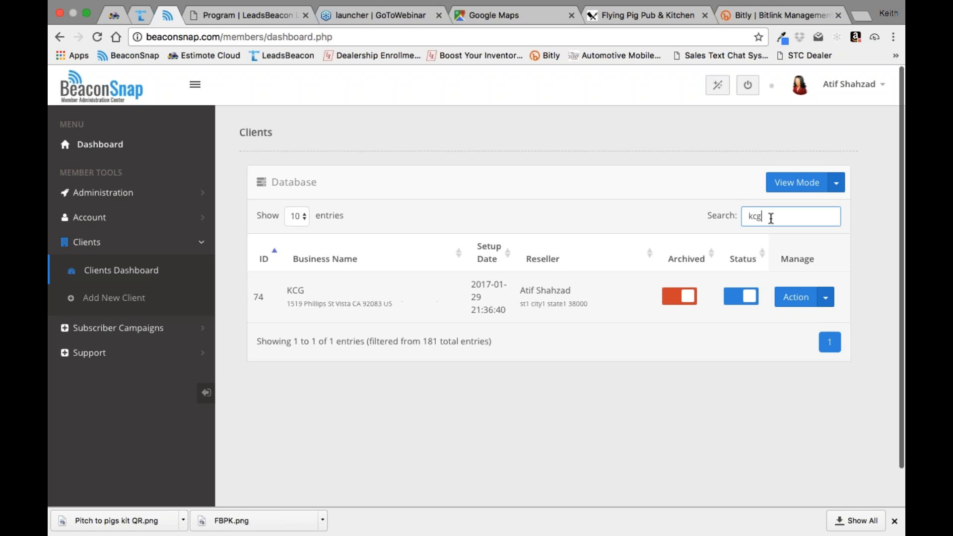
{"action": "left_click", "coordinate": [825, 297]}
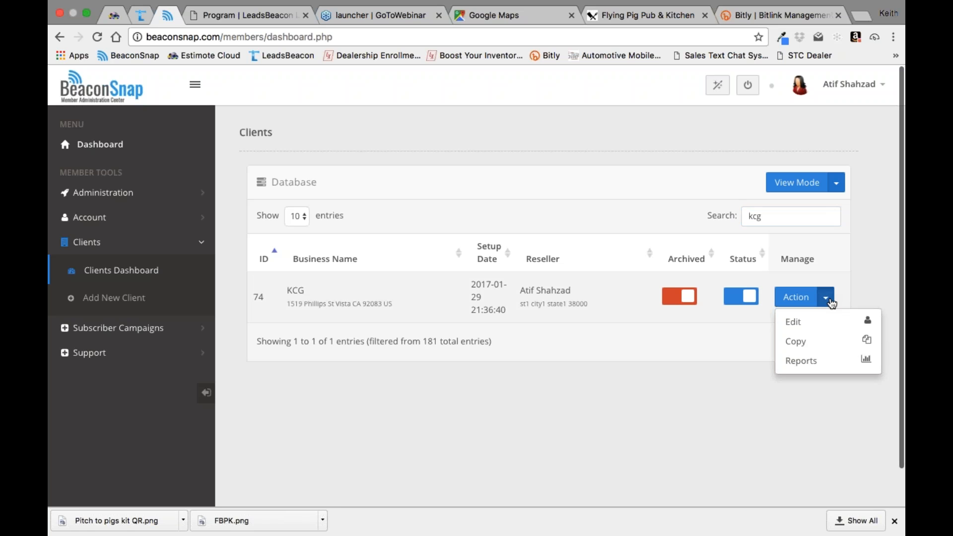
{"action": "left_click", "coordinate": [803, 323]}
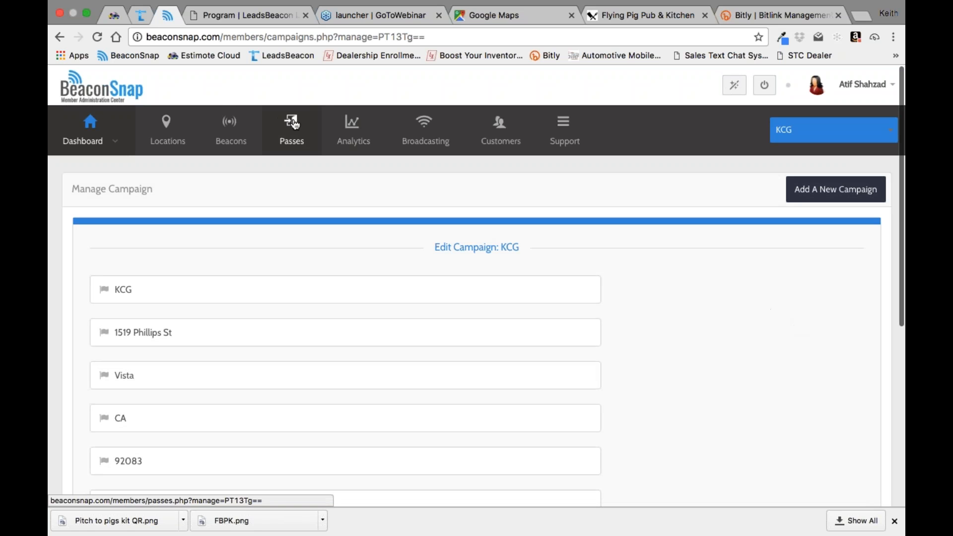
{"action": "left_click", "coordinate": [296, 124]}
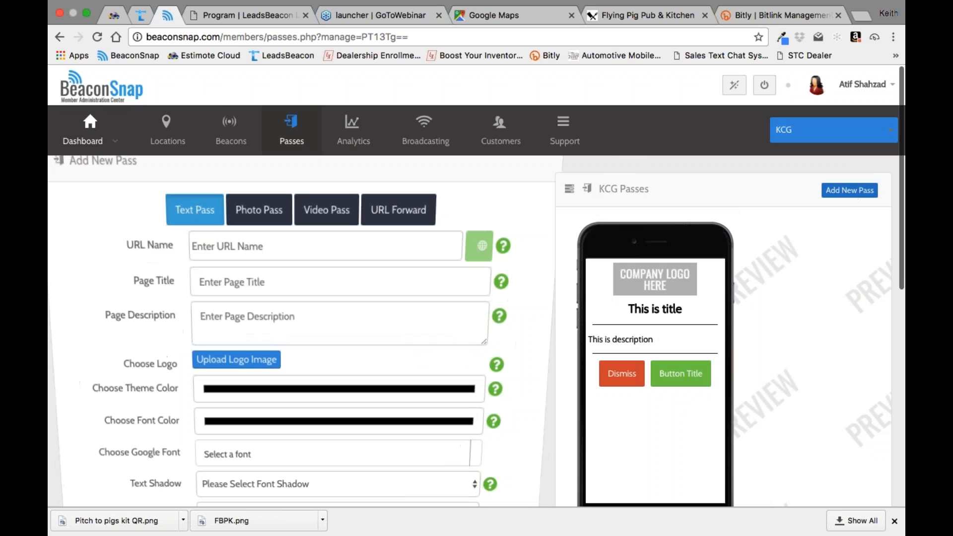
{"action": "left_click", "coordinate": [293, 263]}
{"action": "type", "text": "Pi"}
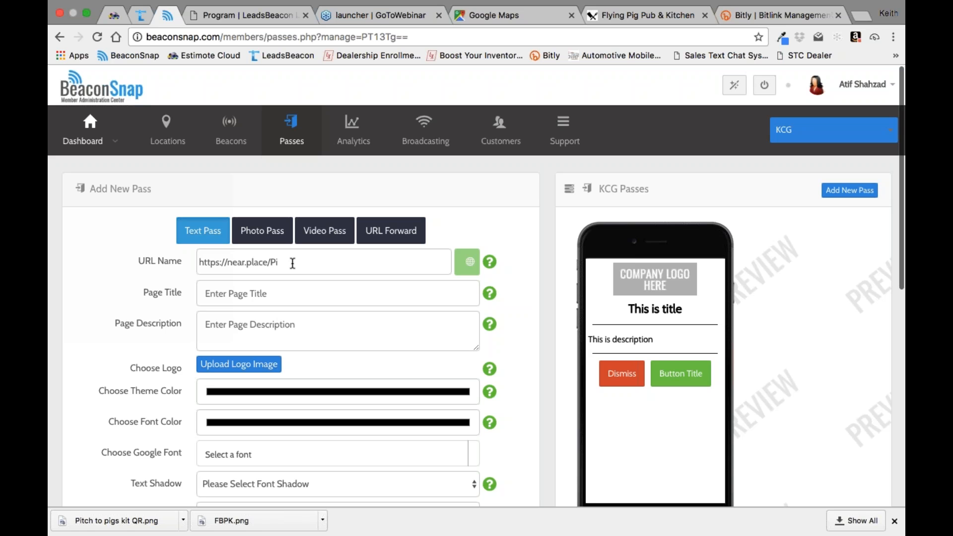
{"action": "type", "text": "tk"}
{"action": "type", "text": "K"}
{"action": "type", "text": "01"}
Step: Set the pass's page title to "Pitch Kit" and its page description to "This is the Pitch Kit"
{"action": "type", "text": "Pitch Kit"}
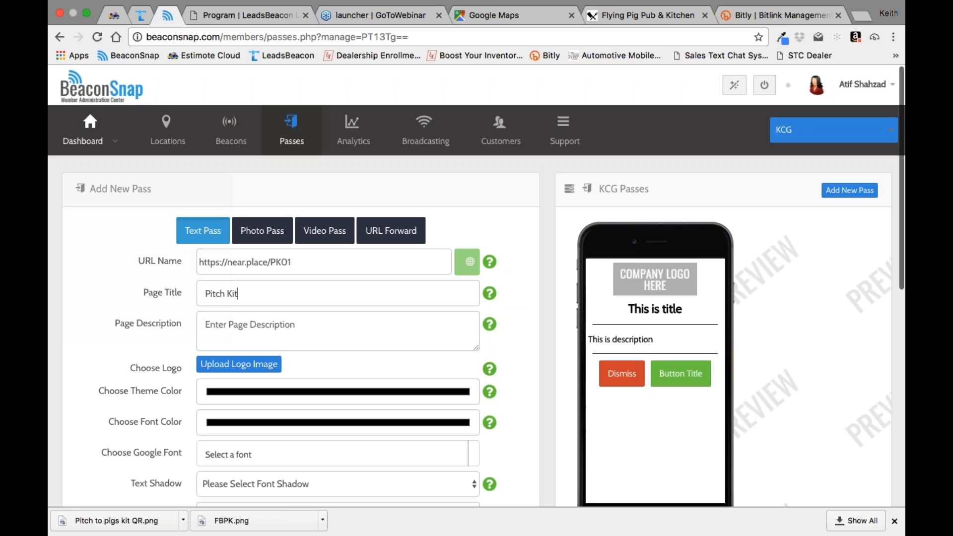
{"action": "left_click", "coordinate": [246, 321]}
{"action": "type", "text": "This"}
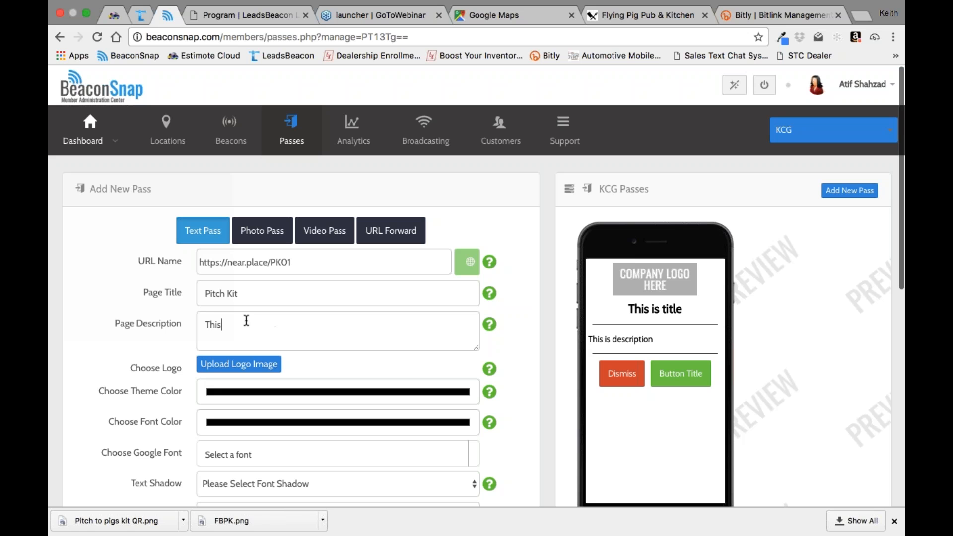
{"action": "type", "text": " is the Pitch Kit"}
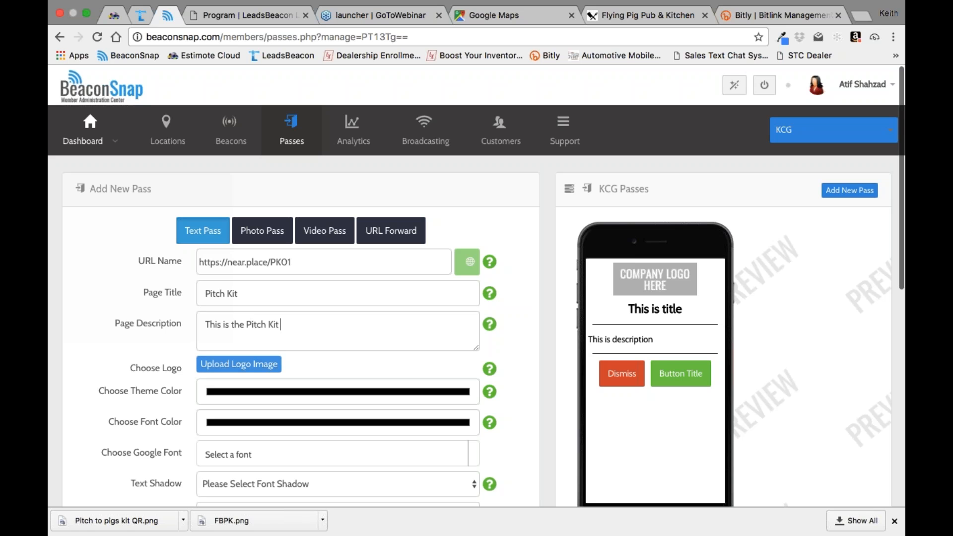
Step: Upload FBPK.png from the Desktop as the pass's logo image
{"action": "left_click", "coordinate": [248, 368]}
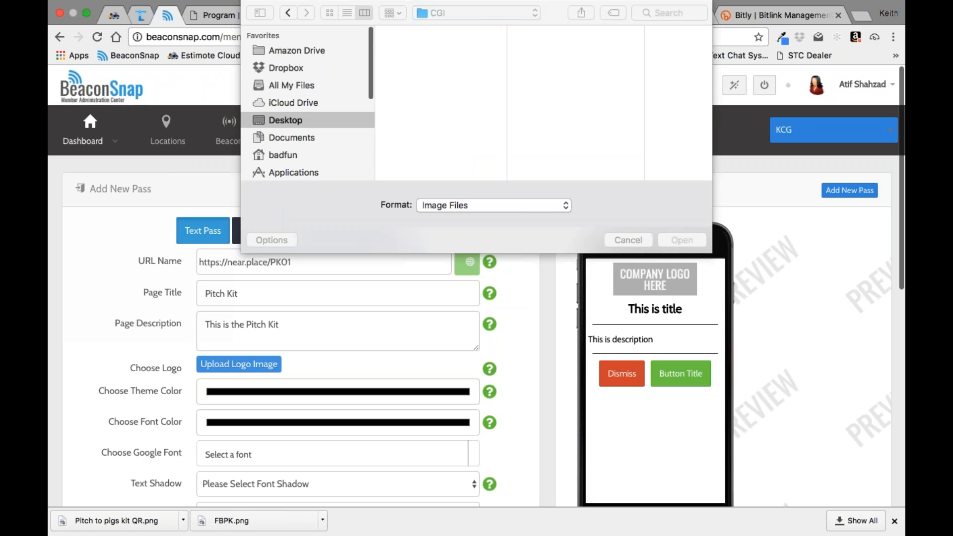
{"action": "left_click", "coordinate": [309, 120]}
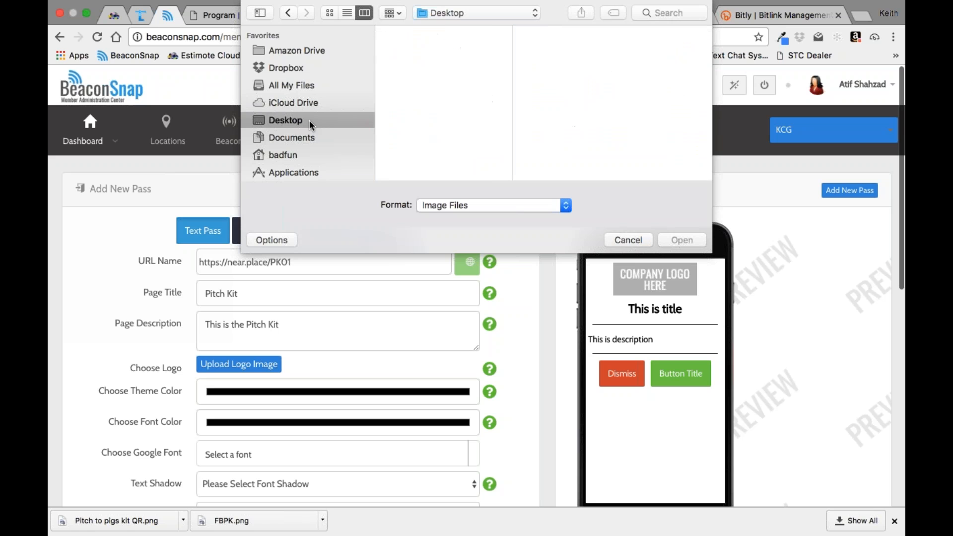
{"action": "left_click", "coordinate": [416, 79]}
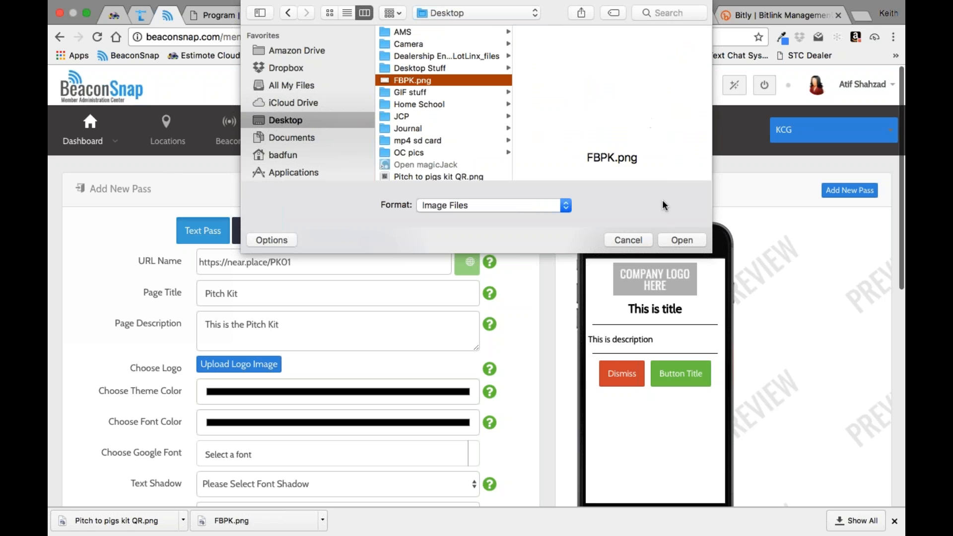
{"action": "left_click", "coordinate": [682, 240]}
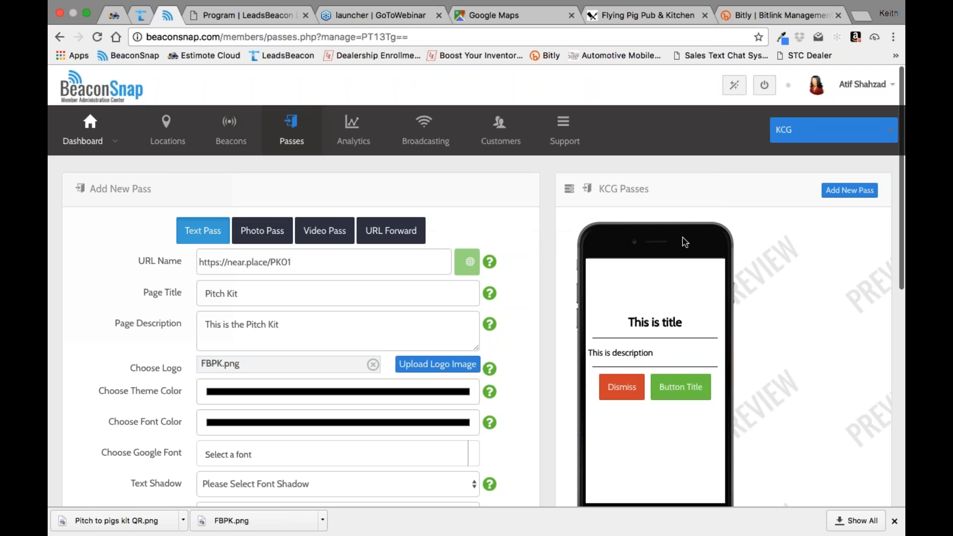
Step: Set the pass's theme color to a near-black brown from the color spectrum
{"action": "left_click", "coordinate": [429, 392]}
{"action": "left_click", "coordinate": [401, 204]}
{"action": "left_click", "coordinate": [530, 260]}
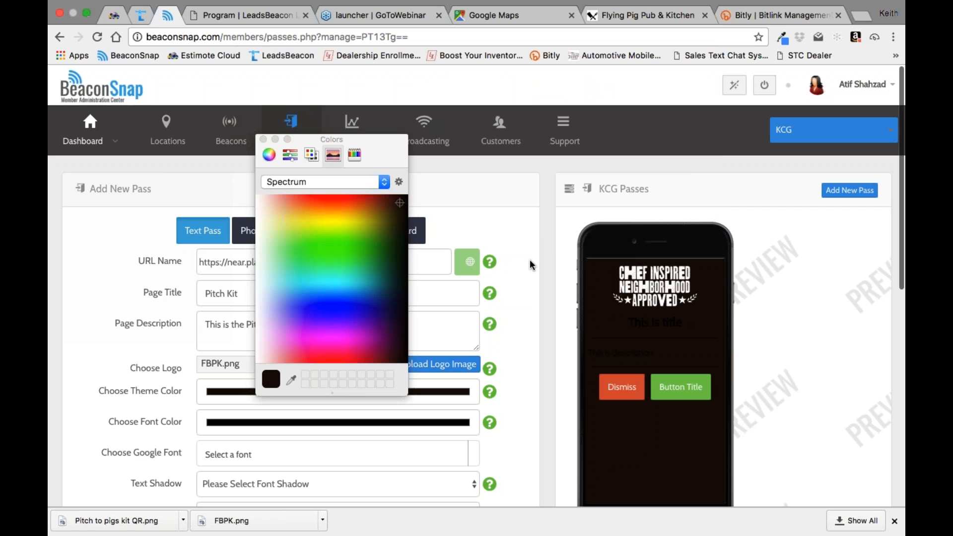
{"action": "left_click", "coordinate": [263, 139]}
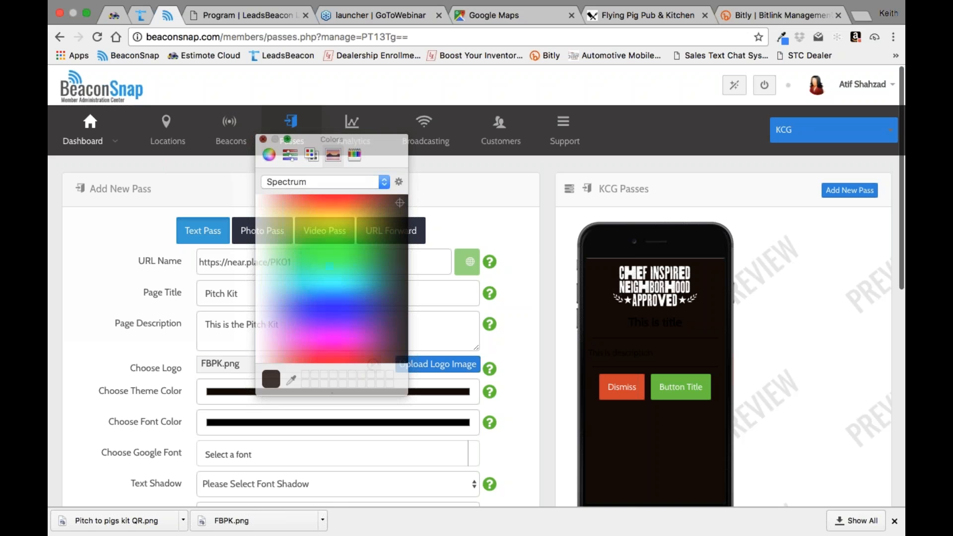
Step: Try the Asset Google font on the pass
{"action": "scroll", "coordinate": [516, 352], "scroll_direction": "down", "scroll_amount": 3}
{"action": "scroll", "coordinate": [517, 342], "scroll_direction": "up", "scroll_amount": 1}
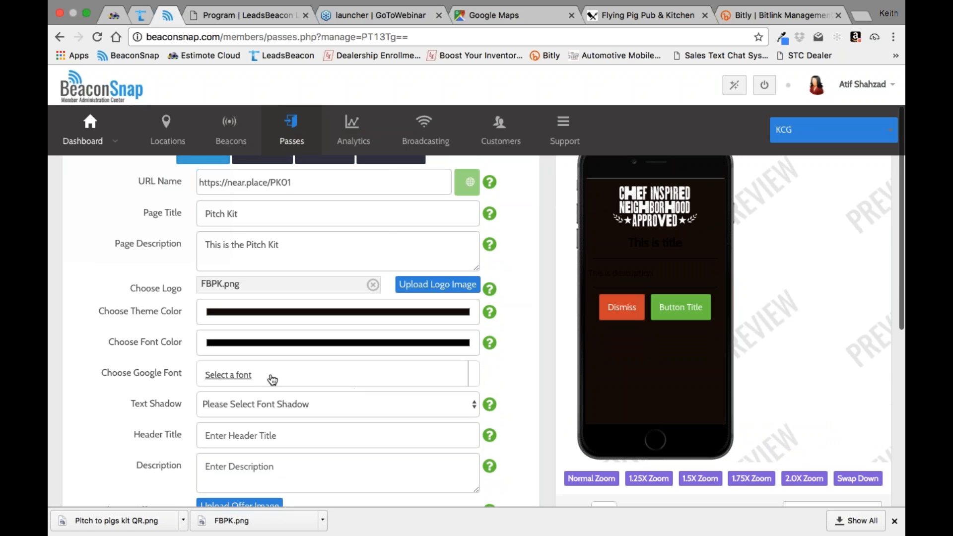
{"action": "left_click", "coordinate": [273, 381]}
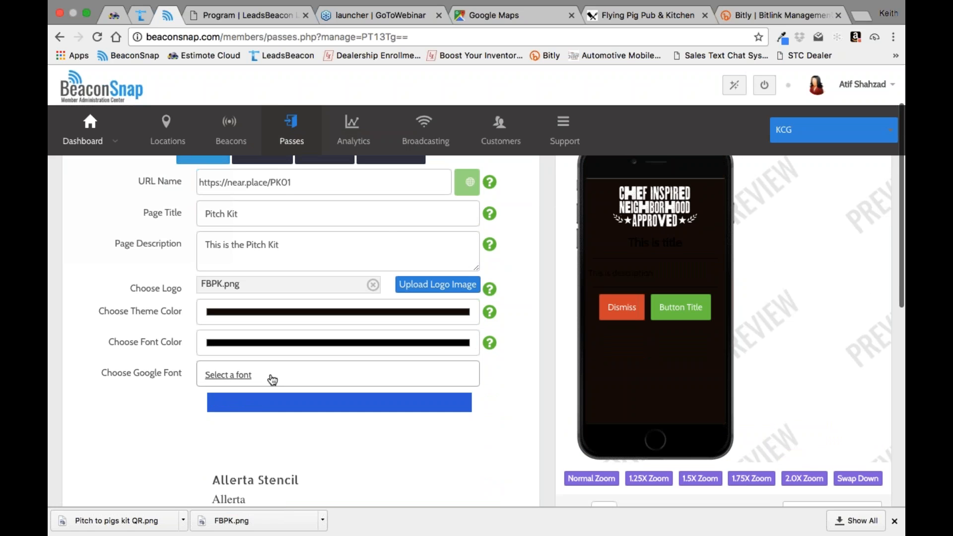
{"action": "scroll", "coordinate": [298, 392], "scroll_direction": "down", "scroll_amount": 5}
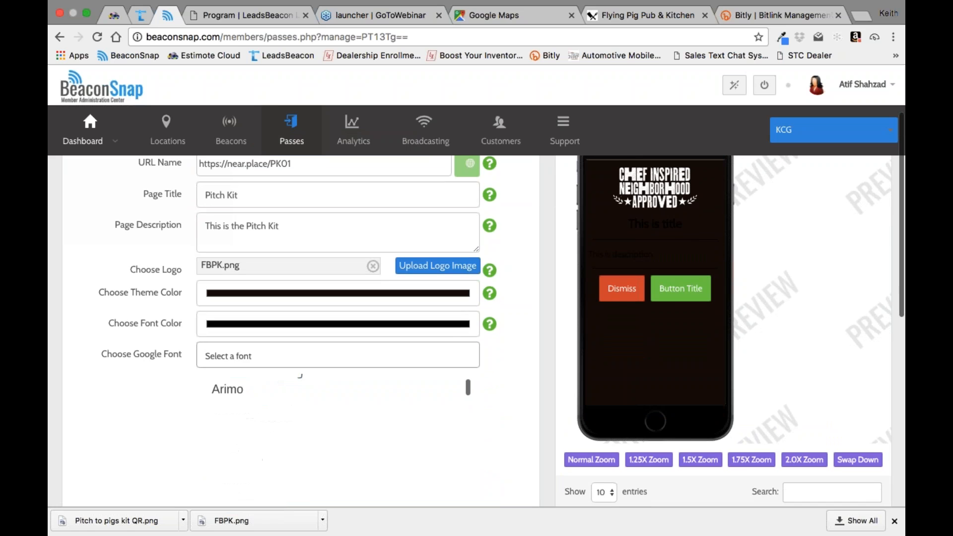
{"action": "scroll", "coordinate": [262, 412], "scroll_direction": "up", "scroll_amount": 1}
{"action": "scroll", "coordinate": [261, 470], "scroll_direction": "down", "scroll_amount": 1}
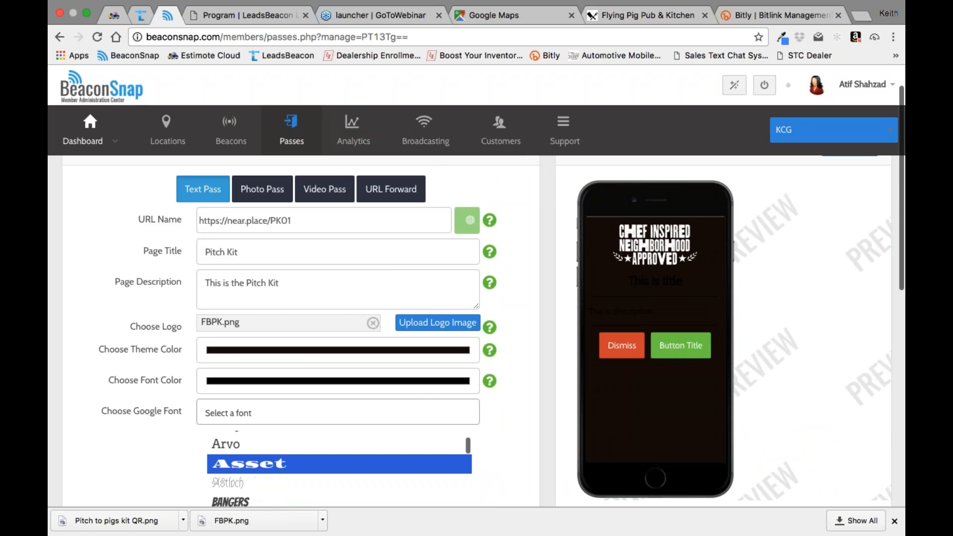
{"action": "left_click", "coordinate": [261, 465]}
{"action": "scroll", "coordinate": [433, 461], "scroll_direction": "down", "scroll_amount": 3}
{"action": "scroll", "coordinate": [527, 367], "scroll_direction": "up", "scroll_amount": 1}
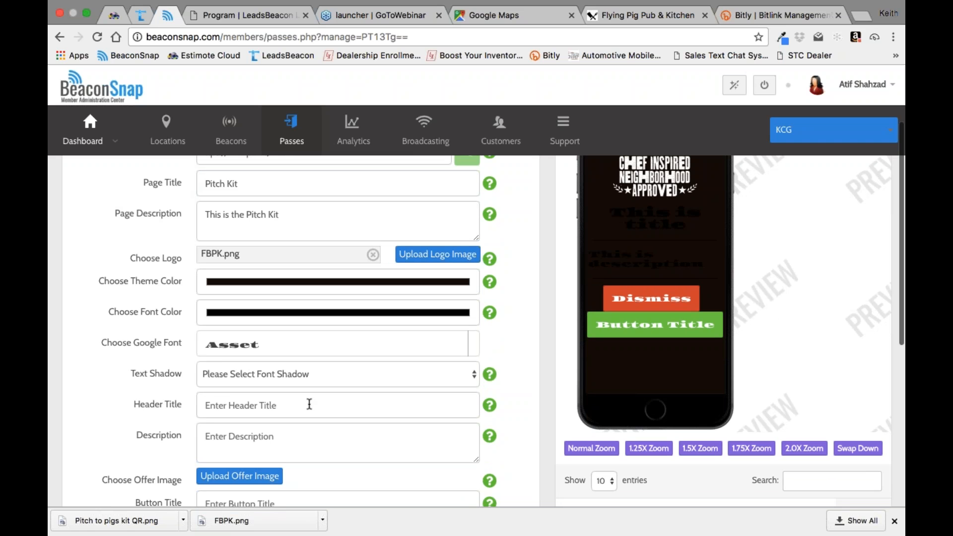
Step: Browse the Google fonts and set the pass's font to Oswald
{"action": "left_click", "coordinate": [296, 343]}
{"action": "scroll", "coordinate": [297, 397], "scroll_direction": "down", "scroll_amount": 1}
{"action": "scroll", "coordinate": [337, 427], "scroll_direction": "down", "scroll_amount": 5}
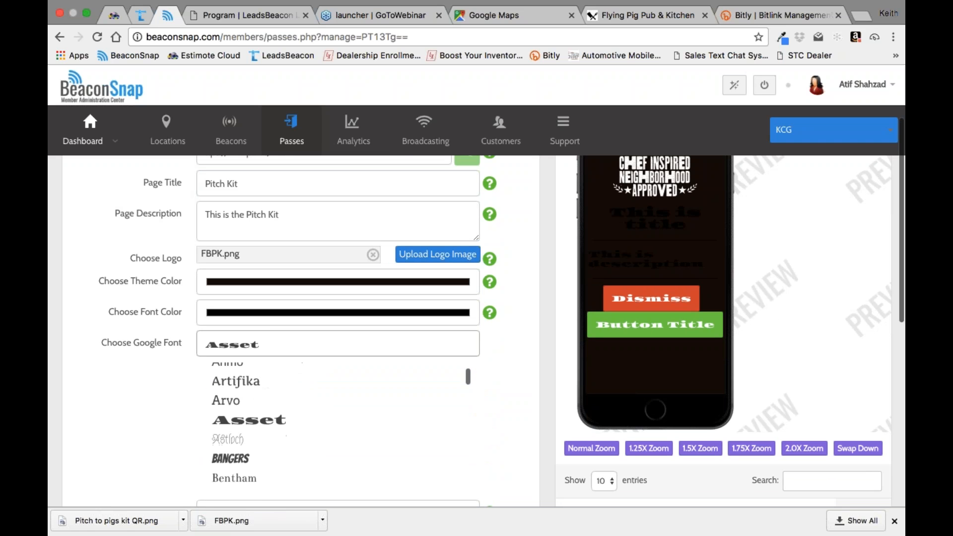
{"action": "scroll", "coordinate": [337, 427], "scroll_direction": "down", "scroll_amount": 10}
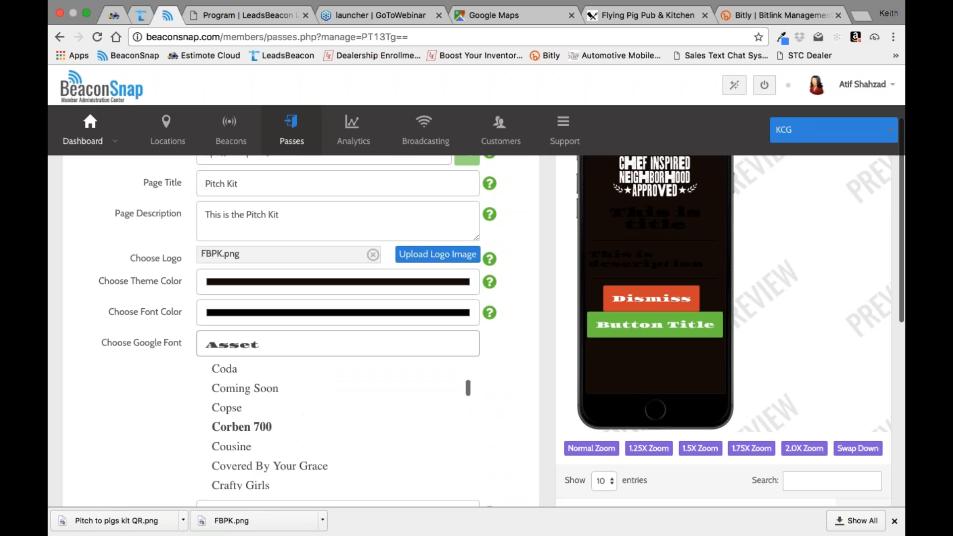
{"action": "scroll", "coordinate": [337, 427], "scroll_direction": "down", "scroll_amount": 15}
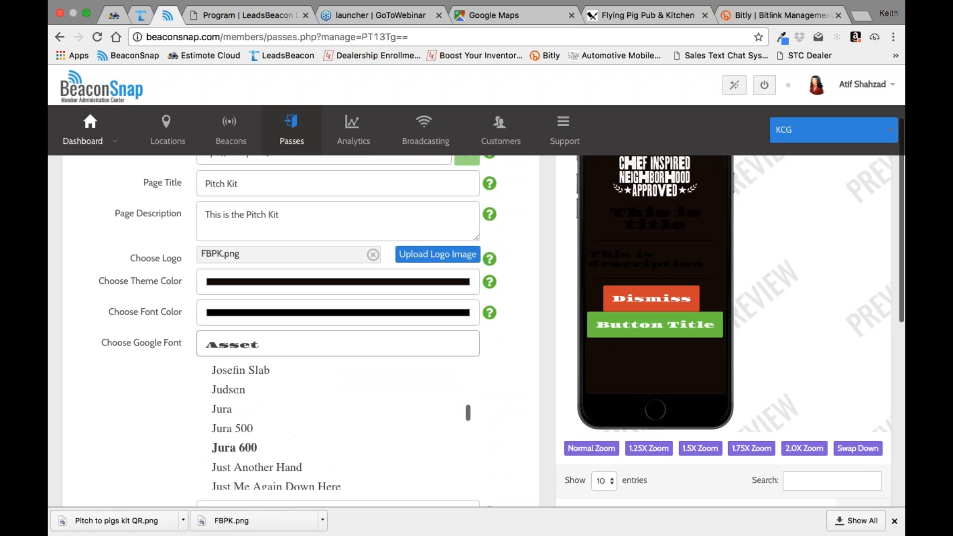
{"action": "scroll", "coordinate": [338, 427], "scroll_direction": "down", "scroll_amount": 15}
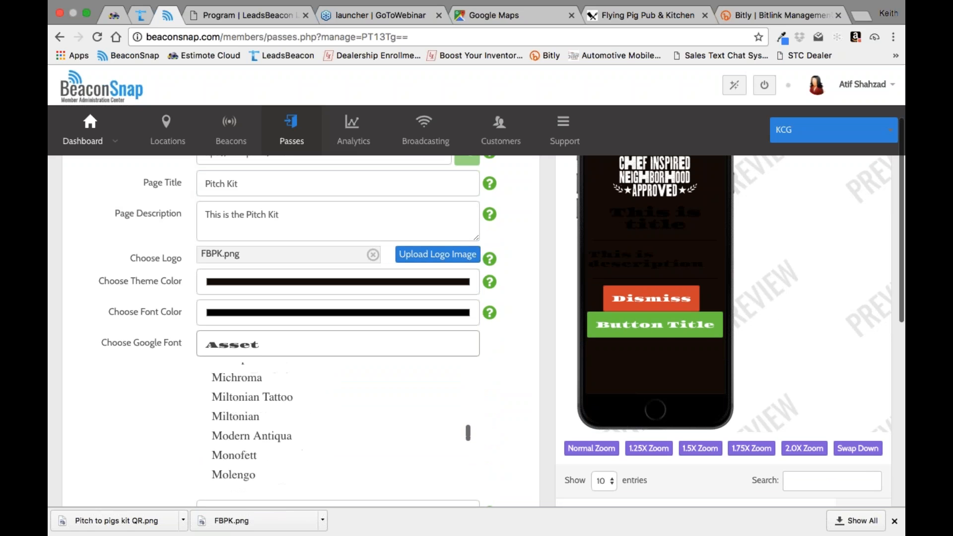
{"action": "scroll", "coordinate": [338, 427], "scroll_direction": "down", "scroll_amount": 15}
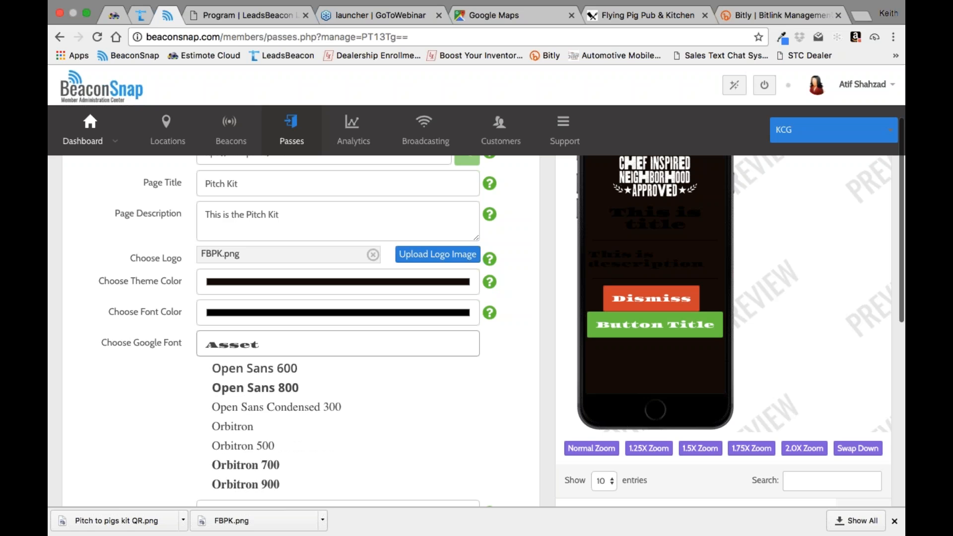
{"action": "scroll", "coordinate": [338, 427], "scroll_direction": "up", "scroll_amount": 3}
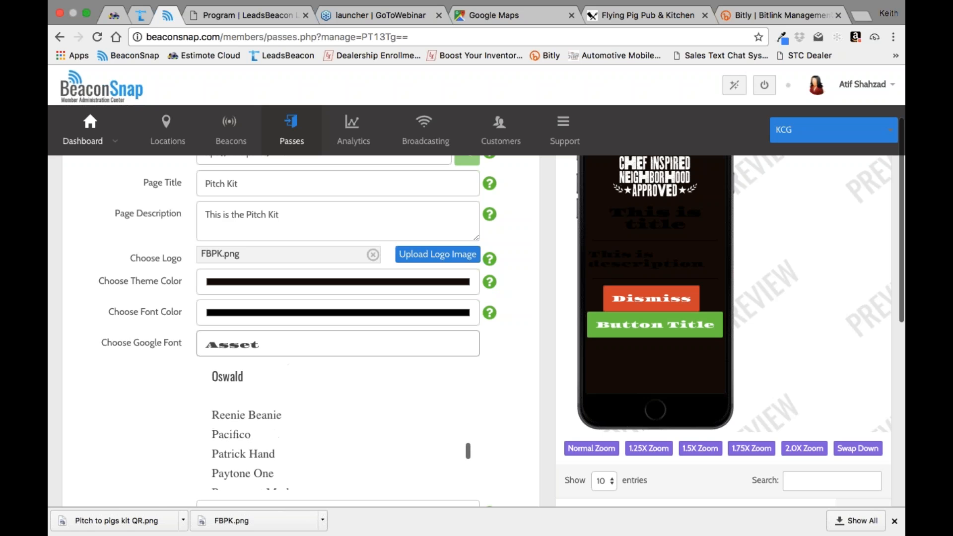
{"action": "left_click", "coordinate": [339, 382]}
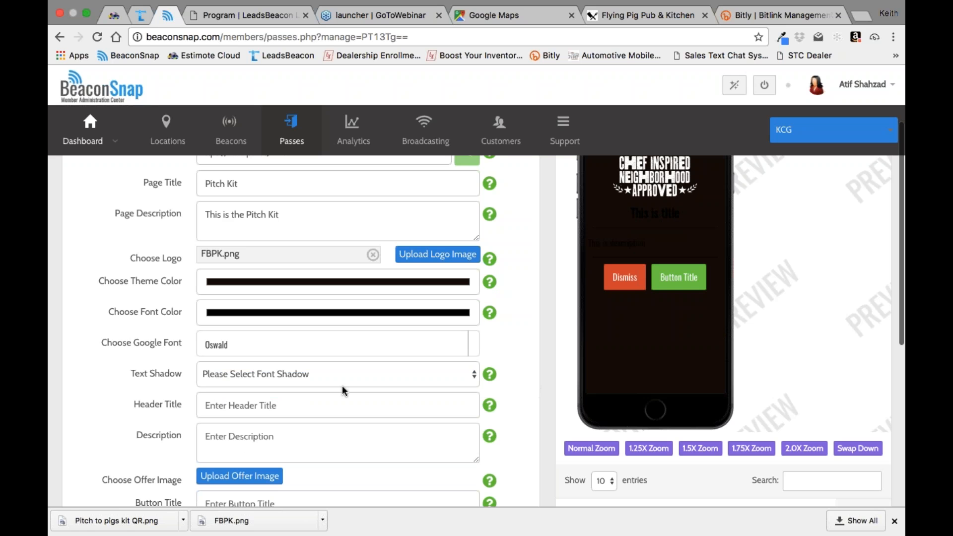
Step: Enter "This is your offer" as the pass's header title
{"action": "left_click", "coordinate": [268, 400]}
{"action": "scroll", "coordinate": [510, 367], "scroll_direction": "up", "scroll_amount": 1}
{"action": "scroll", "coordinate": [510, 367], "scroll_direction": "up", "scroll_amount": 2}
{"action": "type", "text": "THis is"}
{"action": "key", "text": "BackSpace"}
{"action": "key", "text": "BackSpace"}
{"action": "type", "text": "his i"}
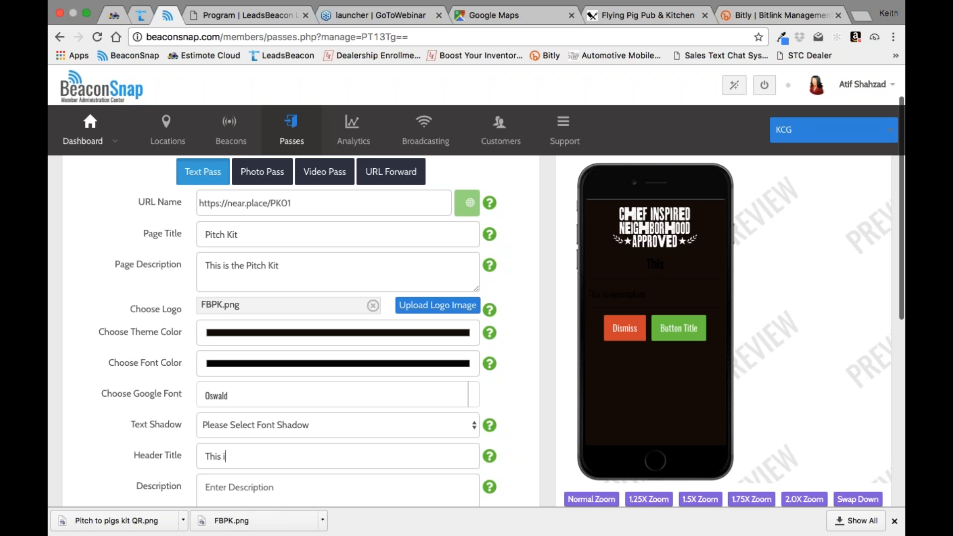
{"action": "type", "text": "s your offer"}
Step: Set the pass's font color to a light peach from the color spectrum
{"action": "left_click", "coordinate": [452, 363]}
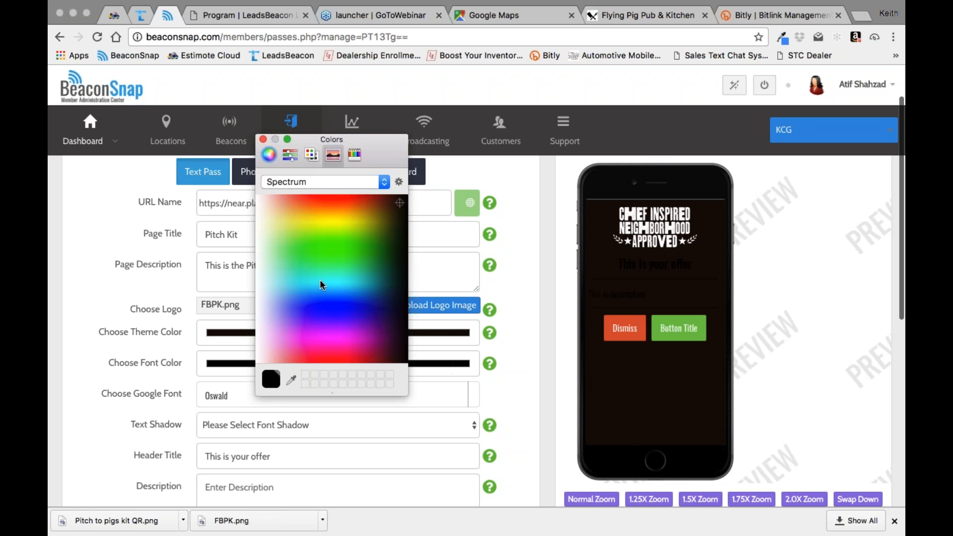
{"action": "left_click", "coordinate": [267, 210]}
{"action": "left_click", "coordinate": [529, 332]}
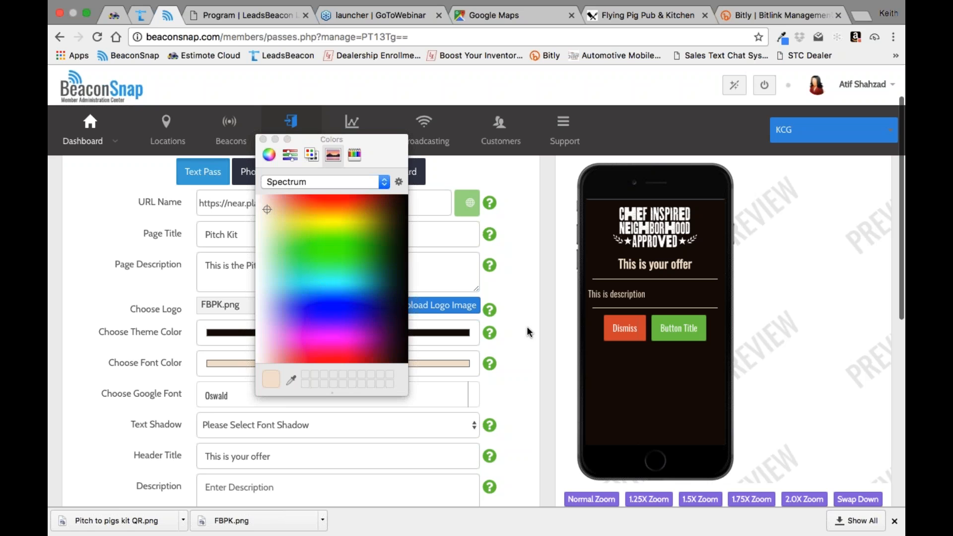
{"action": "left_click", "coordinate": [263, 139]}
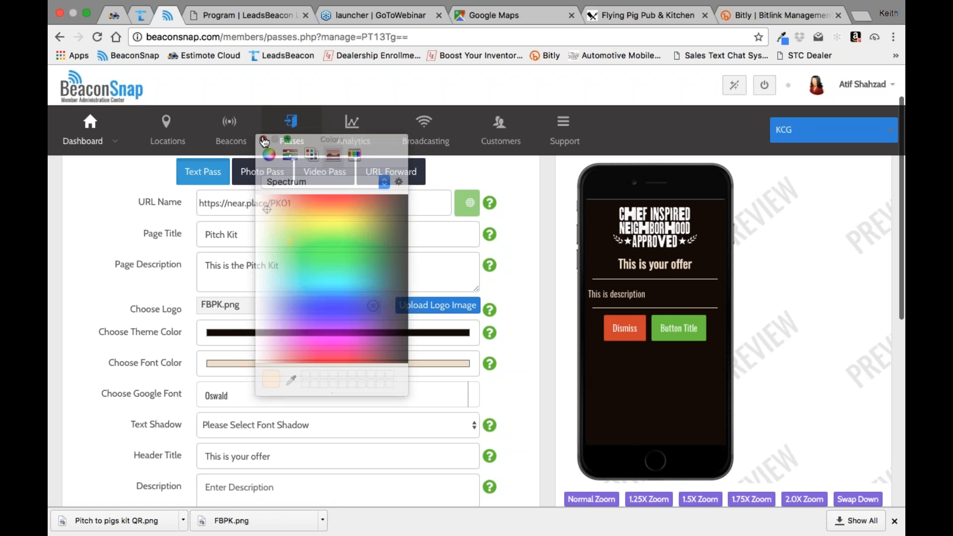
Step: Preview the pass as a photo pass and a video pass, ending back on the text pass layout
{"action": "scroll", "coordinate": [523, 302], "scroll_direction": "down", "scroll_amount": 4}
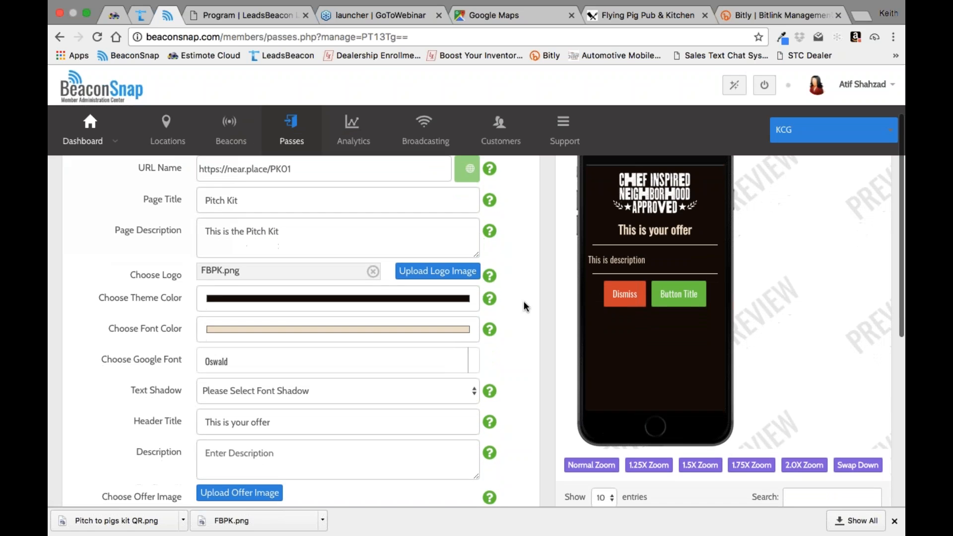
{"action": "scroll", "coordinate": [523, 301], "scroll_direction": "down", "scroll_amount": 5}
{"action": "scroll", "coordinate": [523, 301], "scroll_direction": "up", "scroll_amount": 6}
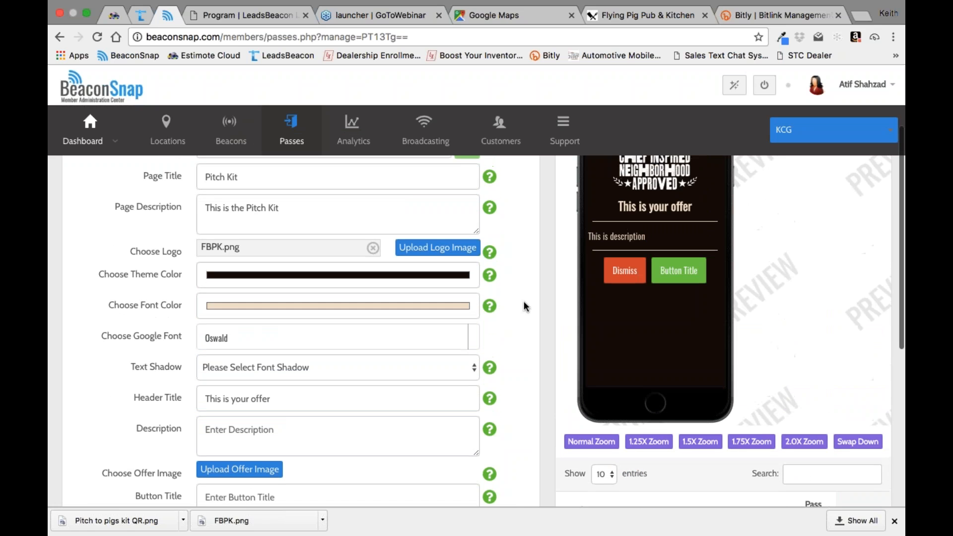
{"action": "scroll", "coordinate": [525, 304], "scroll_direction": "up", "scroll_amount": 3}
{"action": "left_click", "coordinate": [266, 233]}
{"action": "left_click", "coordinate": [310, 238]}
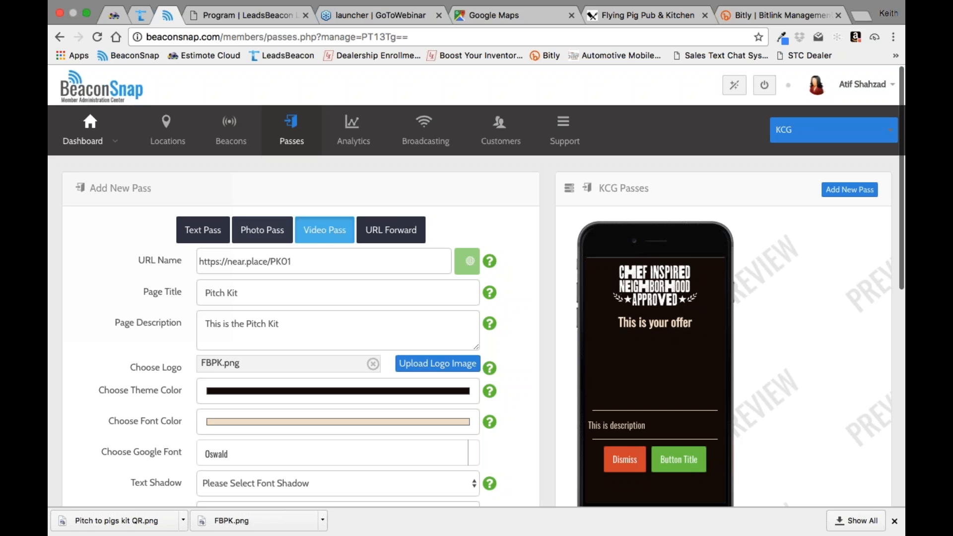
{"action": "left_click", "coordinate": [258, 233]}
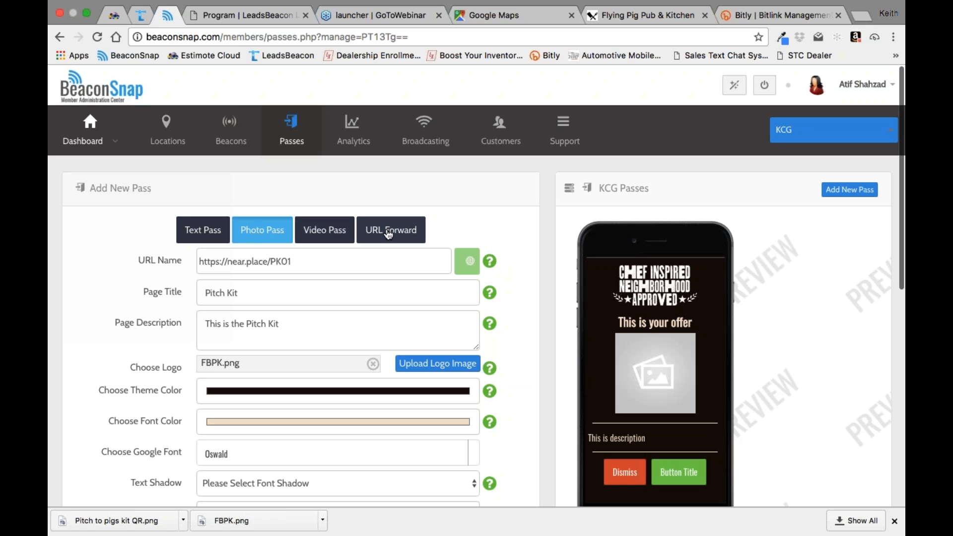
{"action": "left_click", "coordinate": [207, 235]}
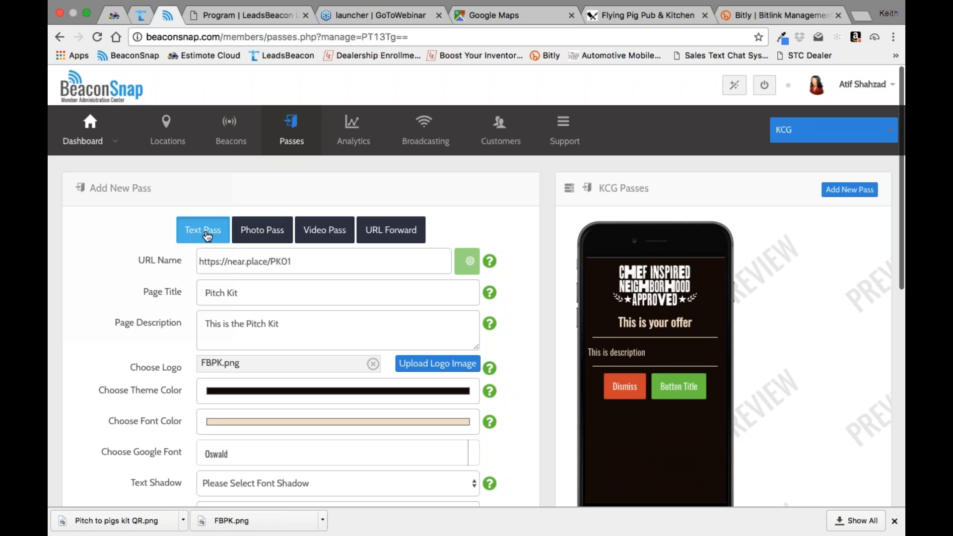
Step: Enter "TBD" as the offer description below the pass's header title
{"action": "scroll", "coordinate": [519, 332], "scroll_direction": "down", "scroll_amount": 5}
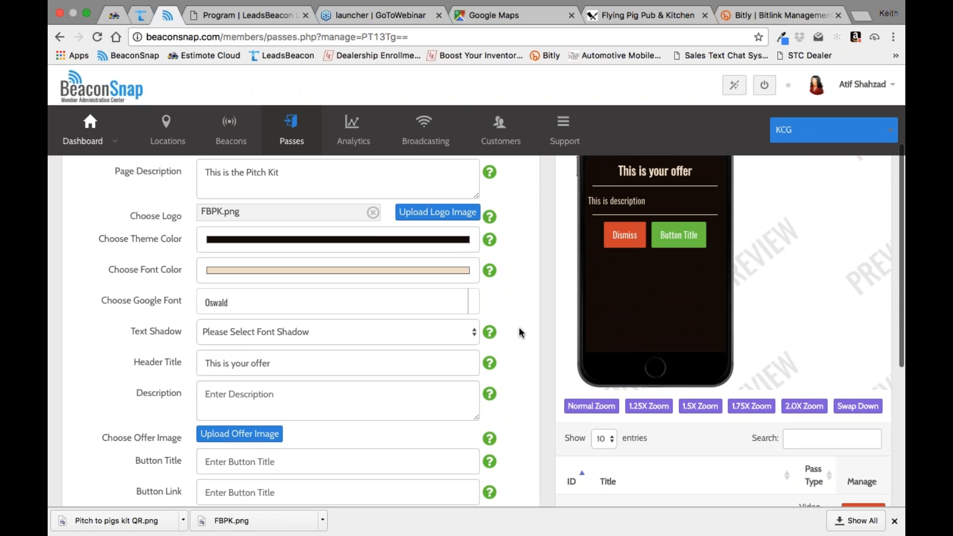
{"action": "scroll", "coordinate": [520, 332], "scroll_direction": "down", "scroll_amount": 1}
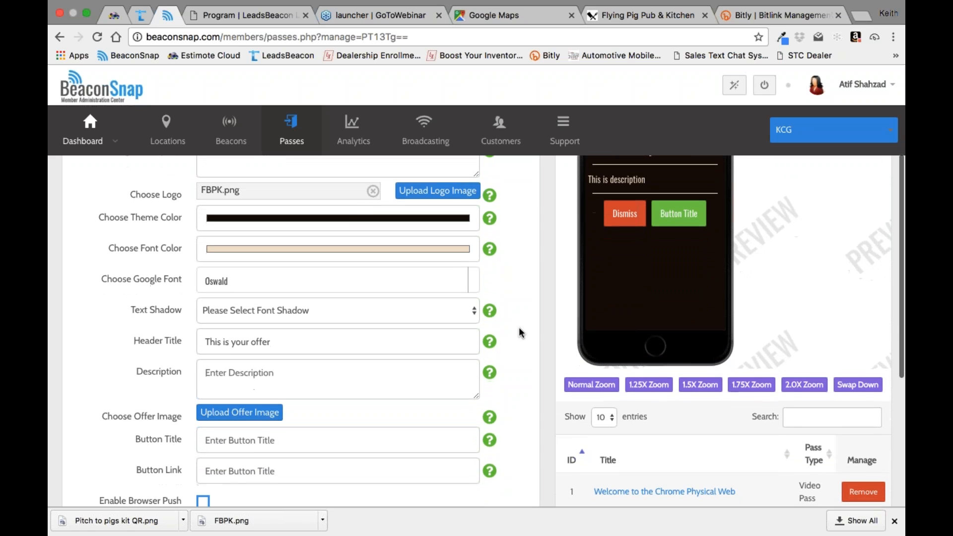
{"action": "left_click", "coordinate": [285, 343]}
{"action": "scroll", "coordinate": [285, 344], "scroll_direction": "up", "scroll_amount": 3}
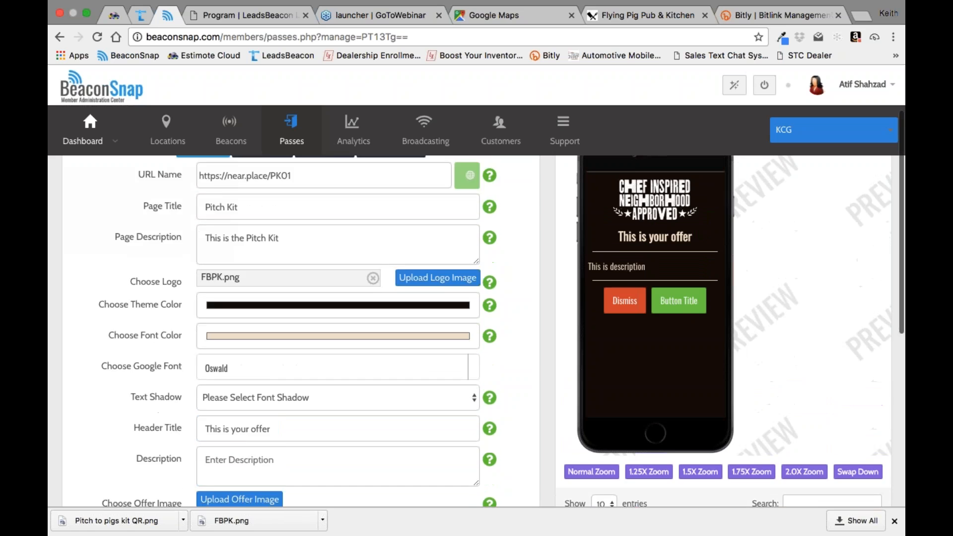
{"action": "scroll", "coordinate": [476, 332], "scroll_direction": "down", "scroll_amount": 2}
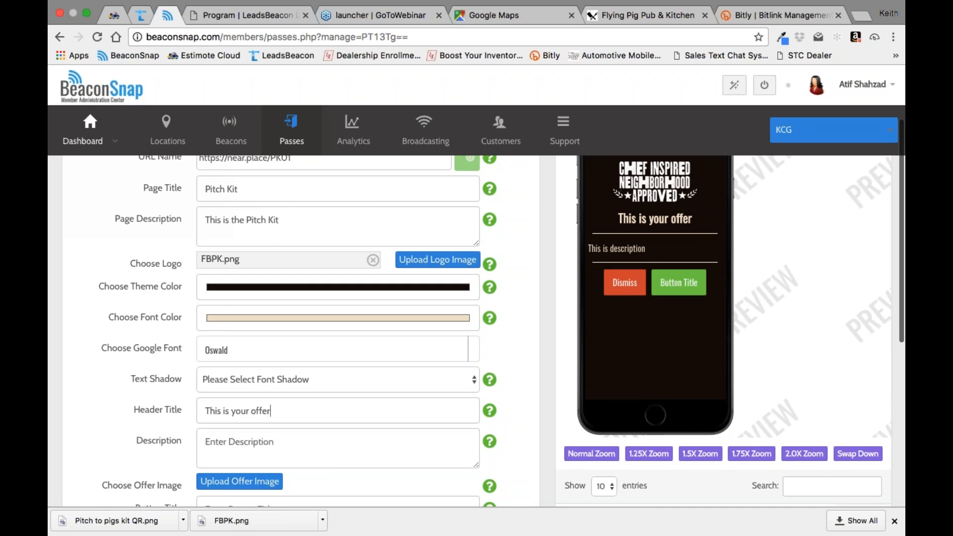
{"action": "left_click", "coordinate": [283, 400]}
{"action": "type", "text": "TBD"}
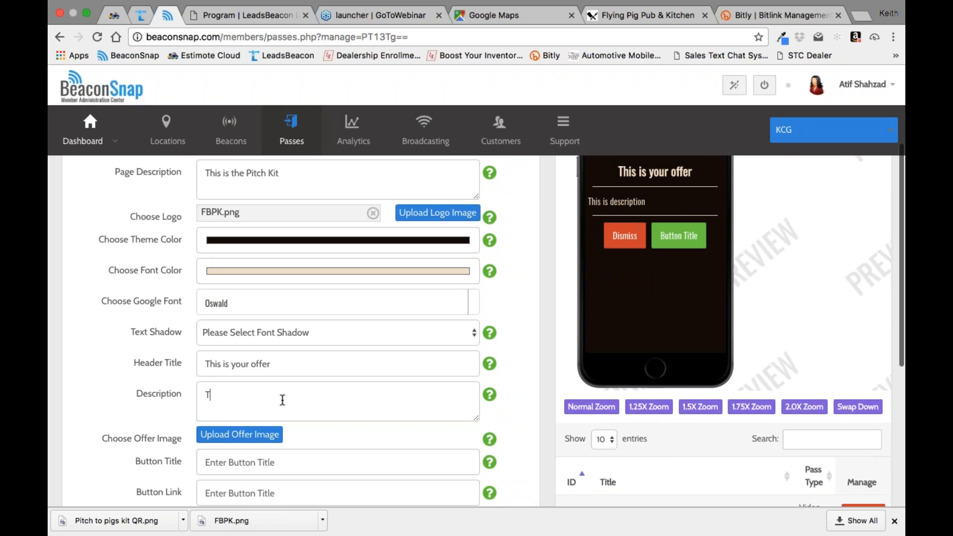
Step: Upload 20_off_discount_icon.png as the pass's offer image
{"action": "scroll", "coordinate": [282, 400], "scroll_direction": "down", "scroll_amount": 2}
{"action": "scroll", "coordinate": [477, 332], "scroll_direction": "up", "scroll_amount": 2}
{"action": "scroll", "coordinate": [477, 332], "scroll_direction": "down", "scroll_amount": 3}
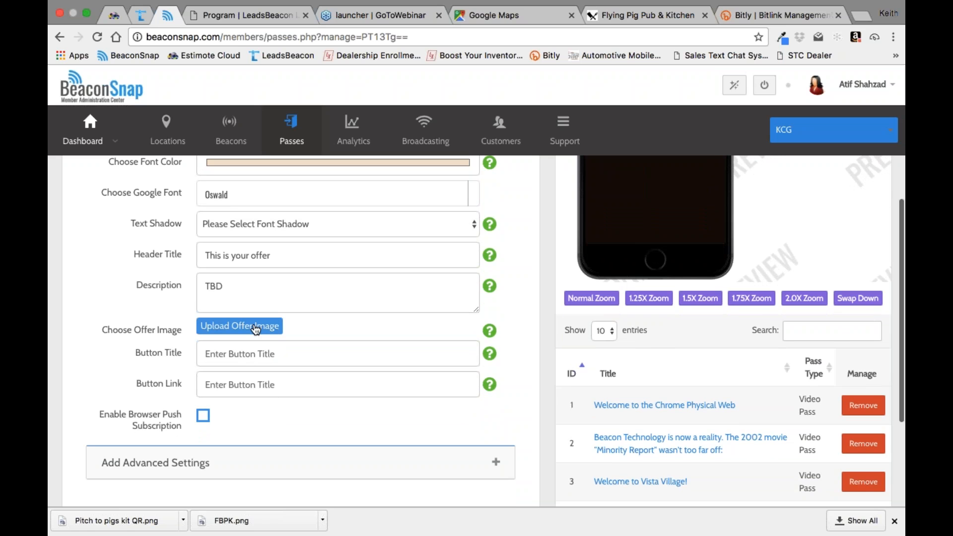
{"action": "left_click", "coordinate": [256, 330]}
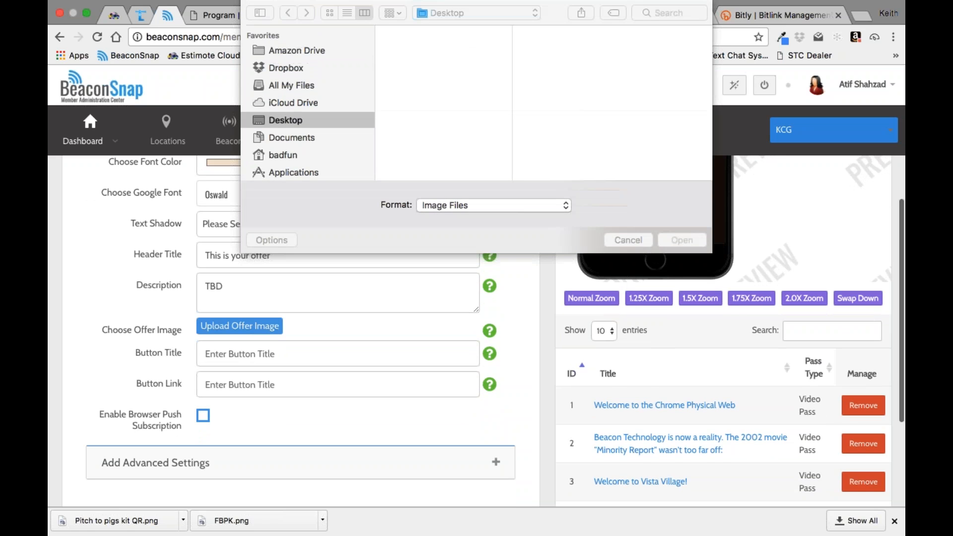
{"action": "left_click", "coordinate": [657, 12]}
{"action": "type", "text": "20"}
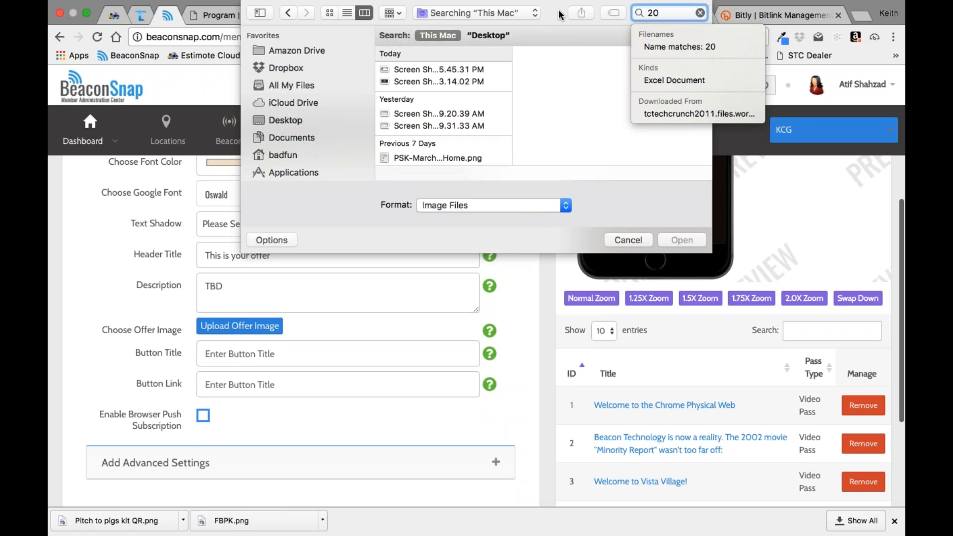
{"action": "type", "text": "_"}
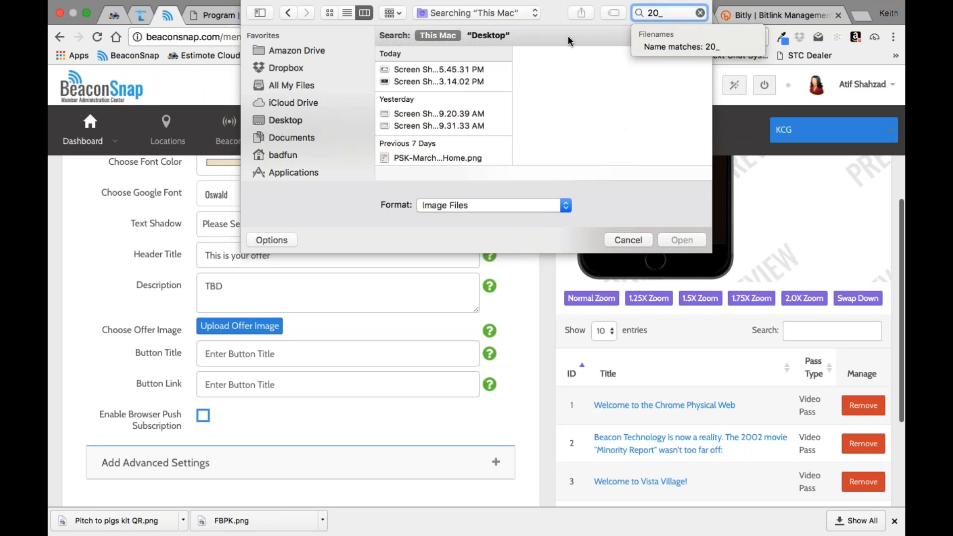
{"action": "left_click", "coordinate": [430, 68]}
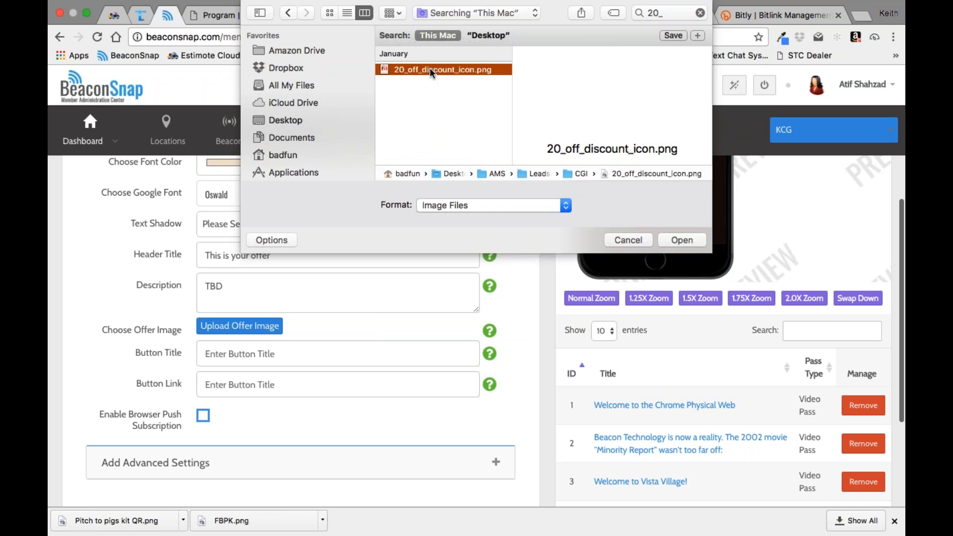
{"action": "left_click", "coordinate": [682, 240]}
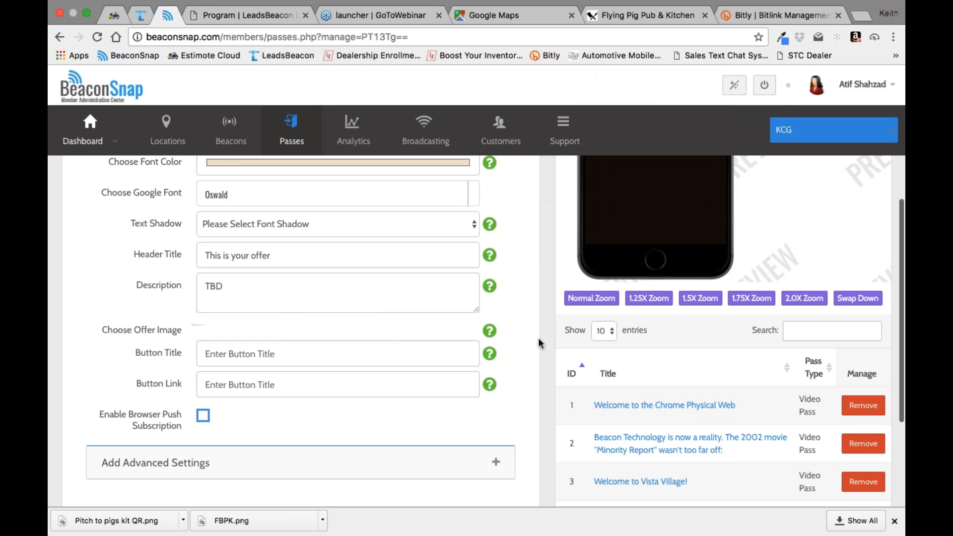
Step: Set the title of the pass's action button to "Load Coupon"
{"action": "left_click", "coordinate": [294, 356]}
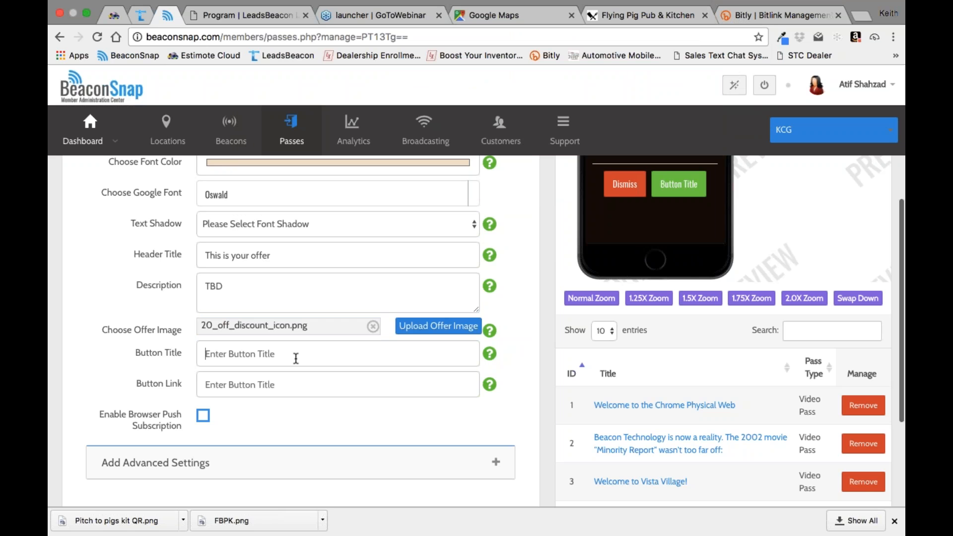
{"action": "type", "text": "Load Coupon"}
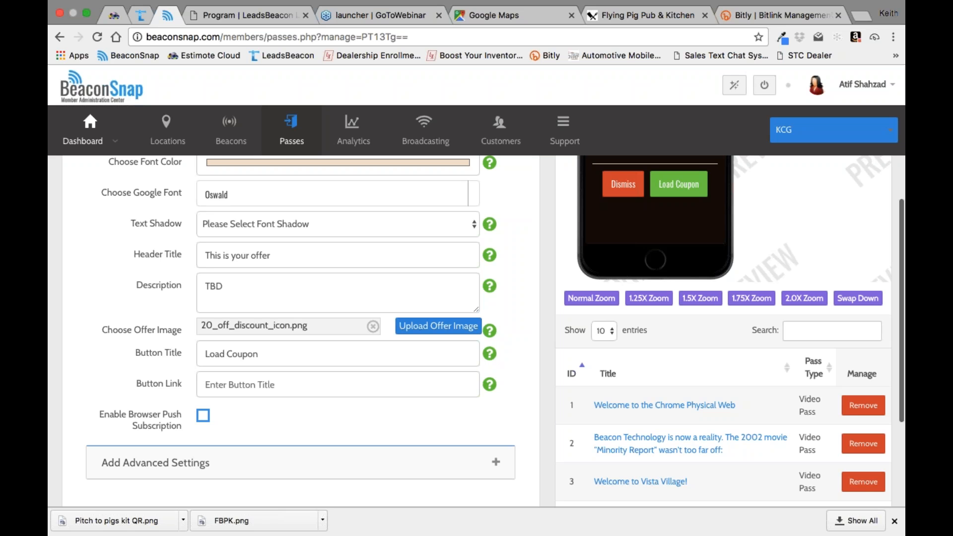
{"action": "right_click", "coordinate": [262, 385]}
{"action": "left_click", "coordinate": [273, 441]}
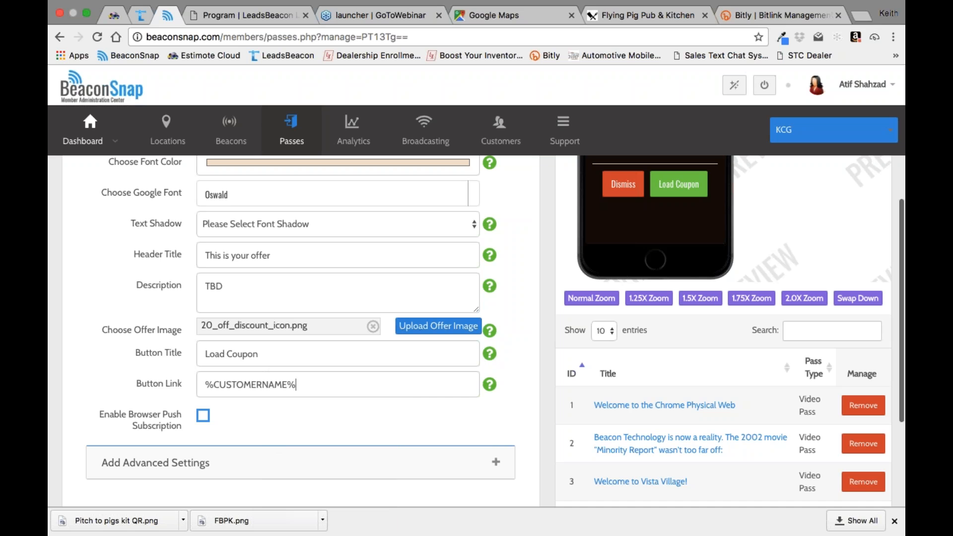
{"action": "key", "text": "BackSpace"}
{"action": "key", "text": "BackSpace"}
{"action": "key", "text": "BackSpace"}
{"action": "key", "text": "BackSpace"}
{"action": "key", "text": "BackSpace"}
{"action": "key", "text": "BackSpace"}
{"action": "key", "text": "BackSpace"}
{"action": "key", "text": "BackSpace"}
{"action": "key", "text": "BackSpace"}
{"action": "key", "text": "BackSpace"}
{"action": "key", "text": "BackSpace"}
{"action": "key", "text": "BackSpace"}
{"action": "key", "text": "BackSpace"}
{"action": "key", "text": "BackSpace"}
{"action": "left_click", "coordinate": [774, 15]}
{"action": "left_click", "coordinate": [423, 404]}
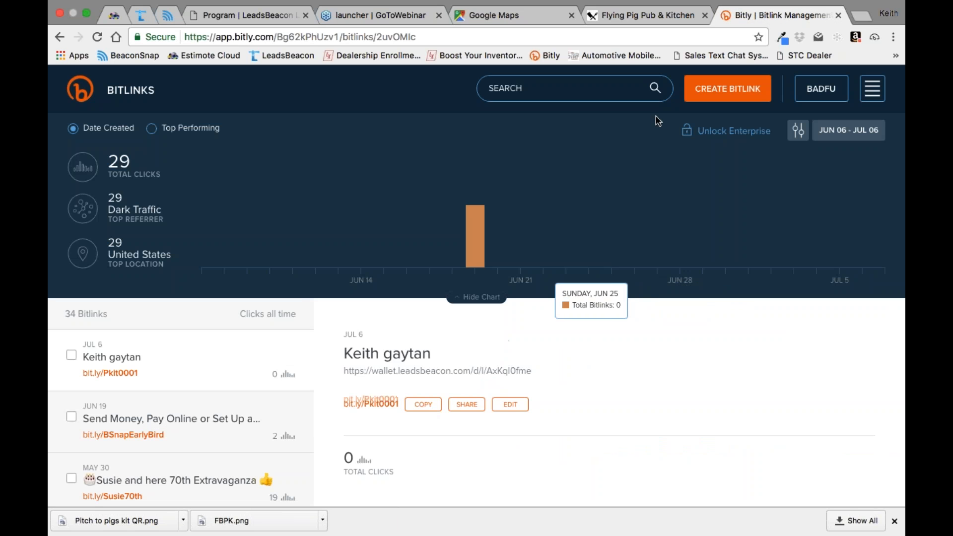
{"action": "left_click", "coordinate": [249, 17]}
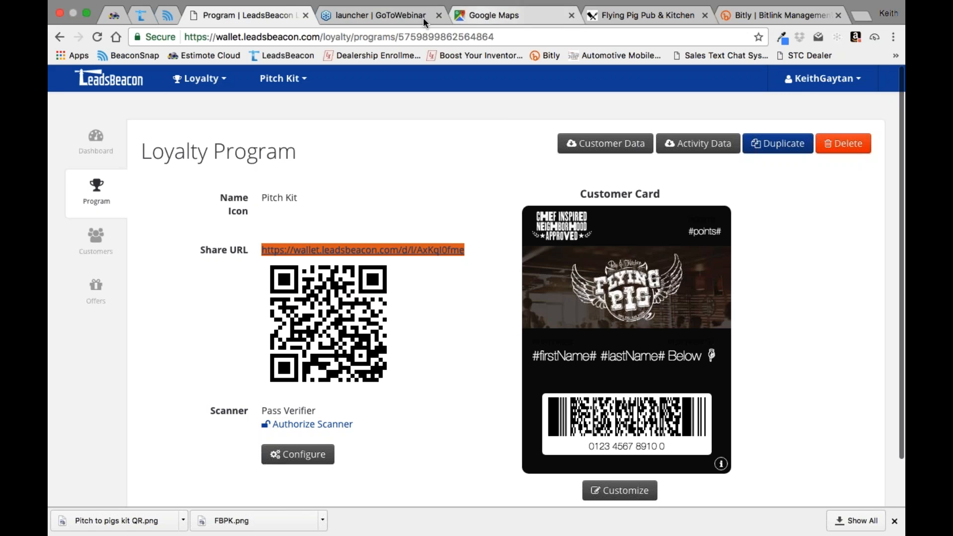
{"action": "left_click", "coordinate": [168, 15]}
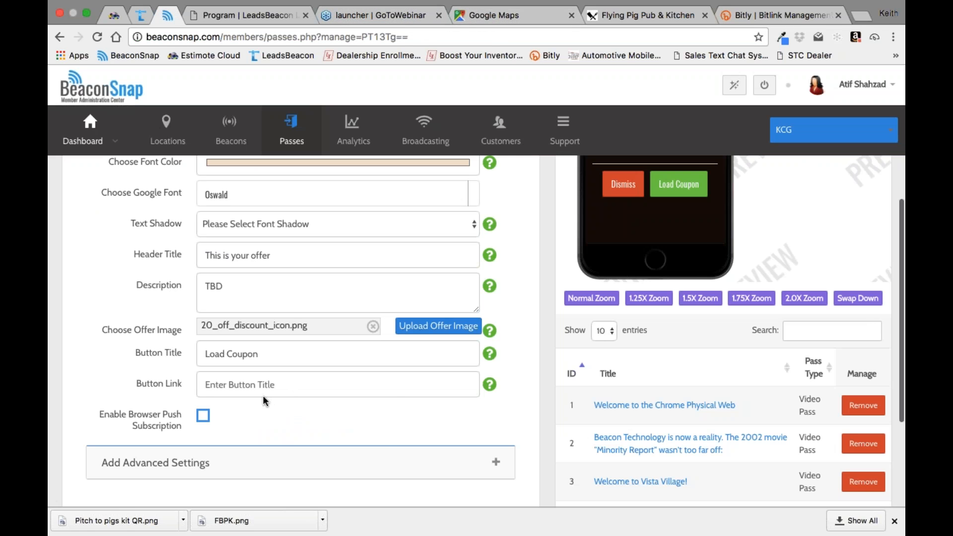
{"action": "right_click", "coordinate": [261, 378]}
{"action": "left_click", "coordinate": [269, 447]}
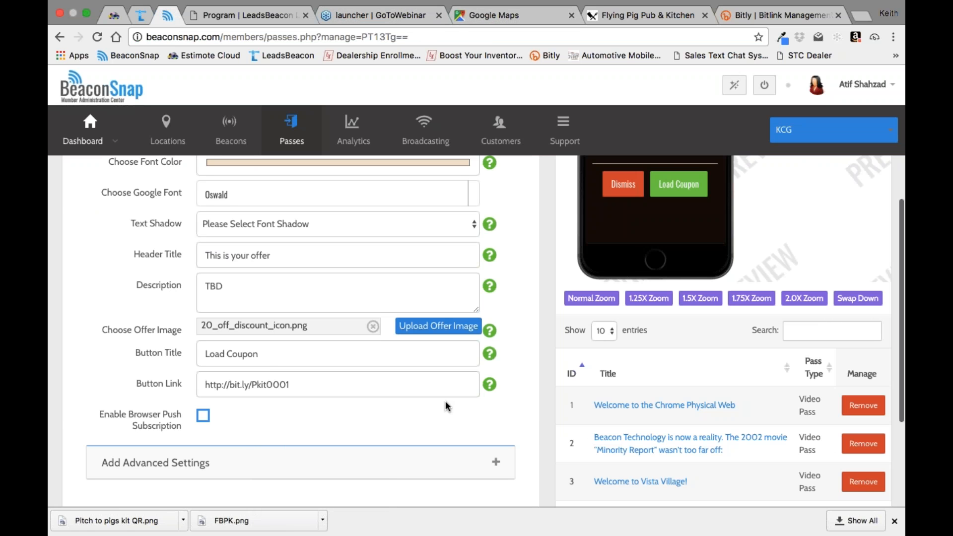
{"action": "scroll", "coordinate": [689, 406], "scroll_direction": "up", "scroll_amount": 5}
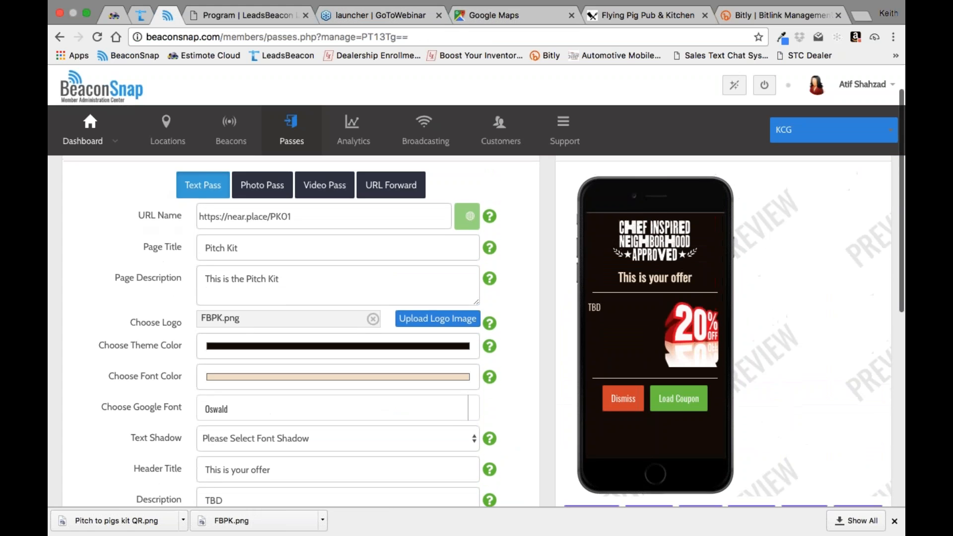
{"action": "left_click", "coordinate": [688, 406]}
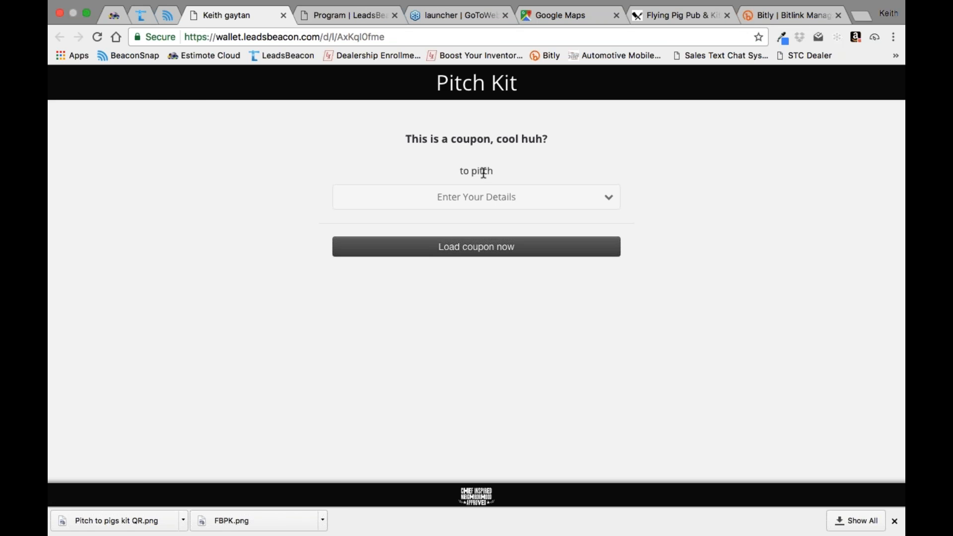
Step: In LeadsBeacon, change the Pitch Kit loyalty program's description to "Enjoy our offers by loading this card" and save the program
{"action": "left_click", "coordinate": [364, 16]}
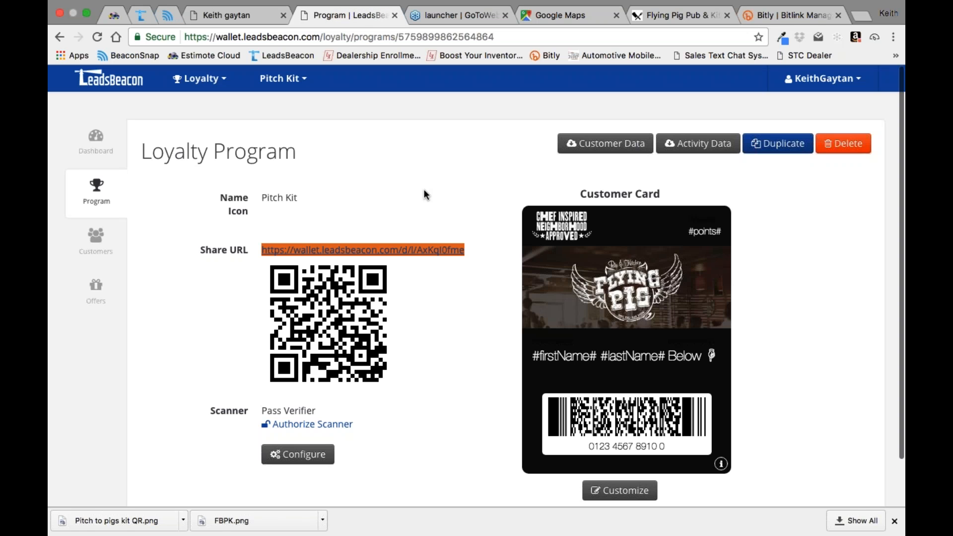
{"action": "left_click", "coordinate": [303, 456]}
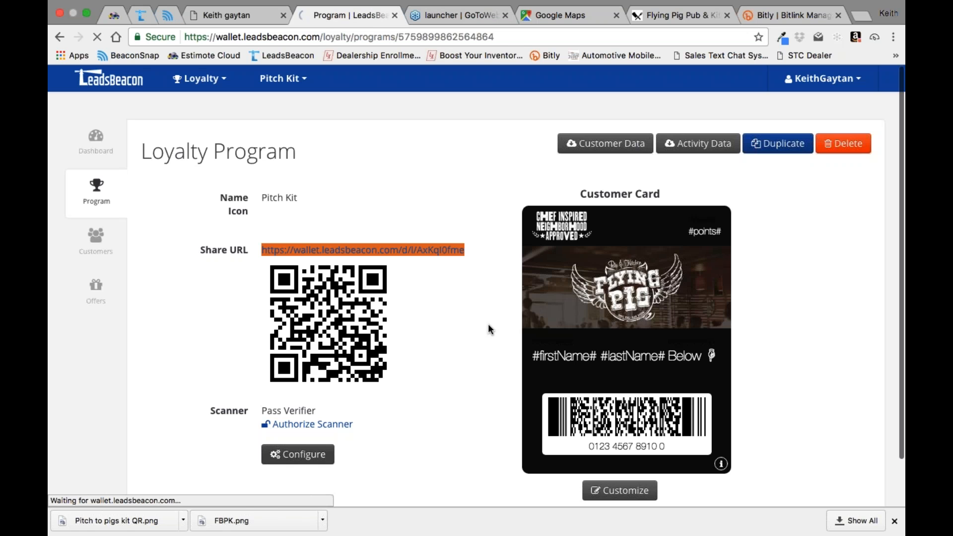
{"action": "scroll", "coordinate": [457, 311], "scroll_direction": "down", "scroll_amount": 1}
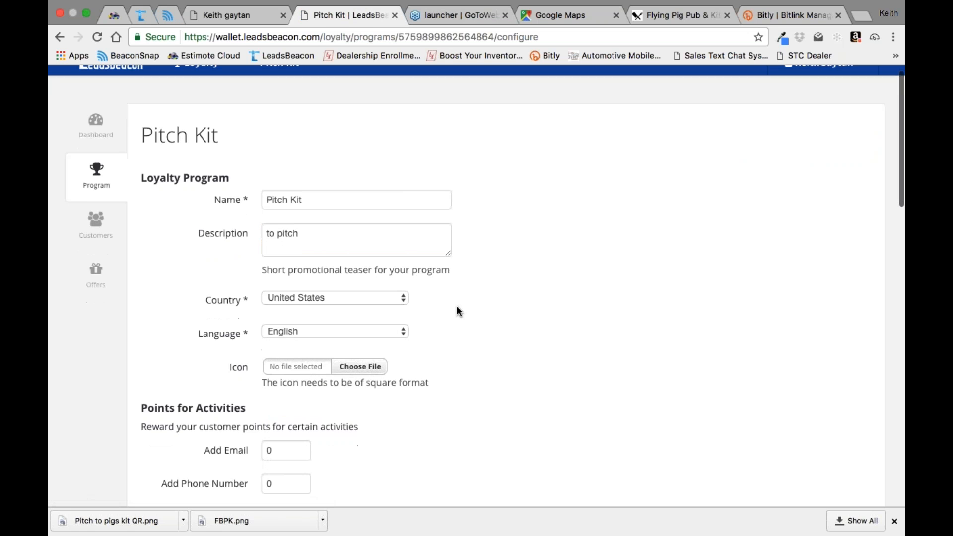
{"action": "left_click_drag", "start_coordinate": [300, 212], "coordinate": [267, 213]}
{"action": "type", "text": "Enjoy our"}
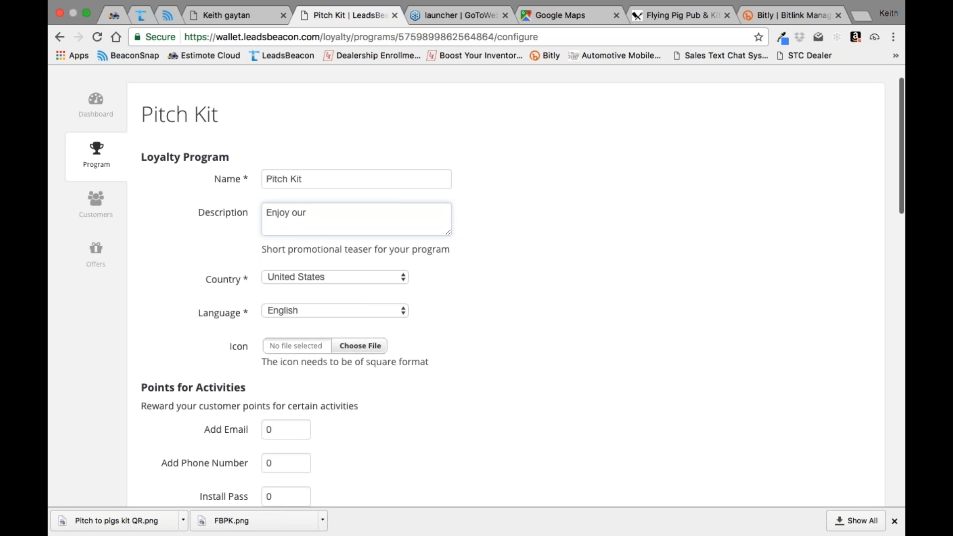
{"action": "type", "text": " offers by loading this card"}
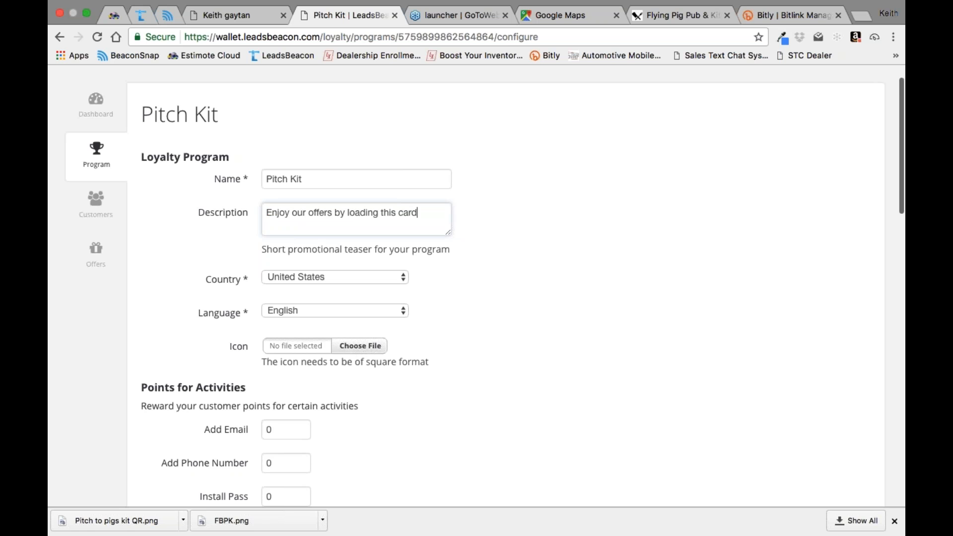
{"action": "scroll", "coordinate": [467, 286], "scroll_direction": "down", "scroll_amount": 15}
{"action": "scroll", "coordinate": [466, 286], "scroll_direction": "down", "scroll_amount": 4}
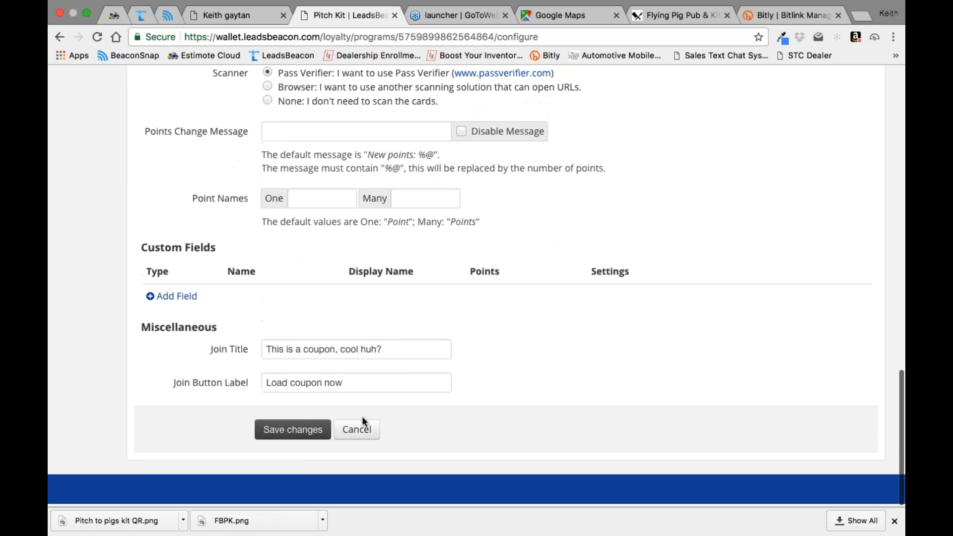
{"action": "left_click", "coordinate": [296, 432]}
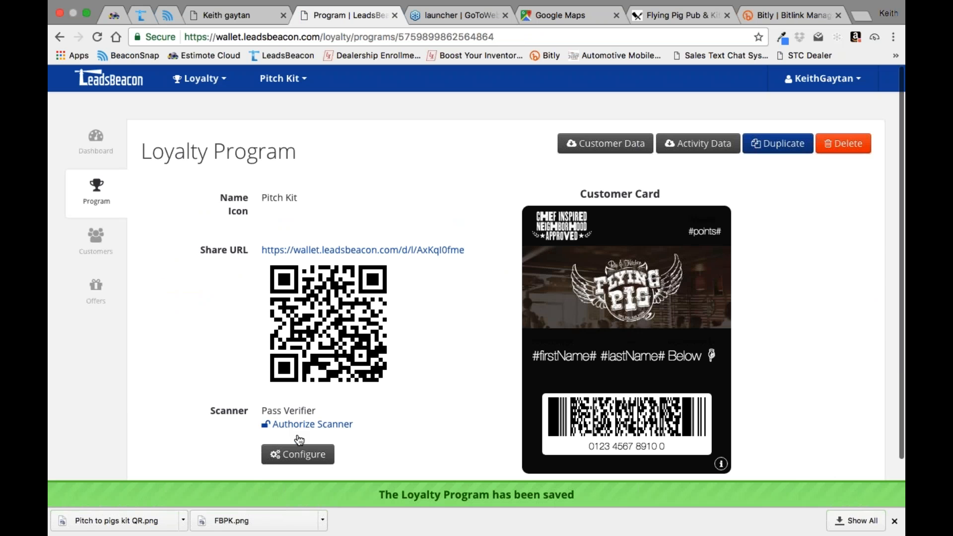
{"action": "scroll", "coordinate": [790, 254], "scroll_direction": "down", "scroll_amount": 2}
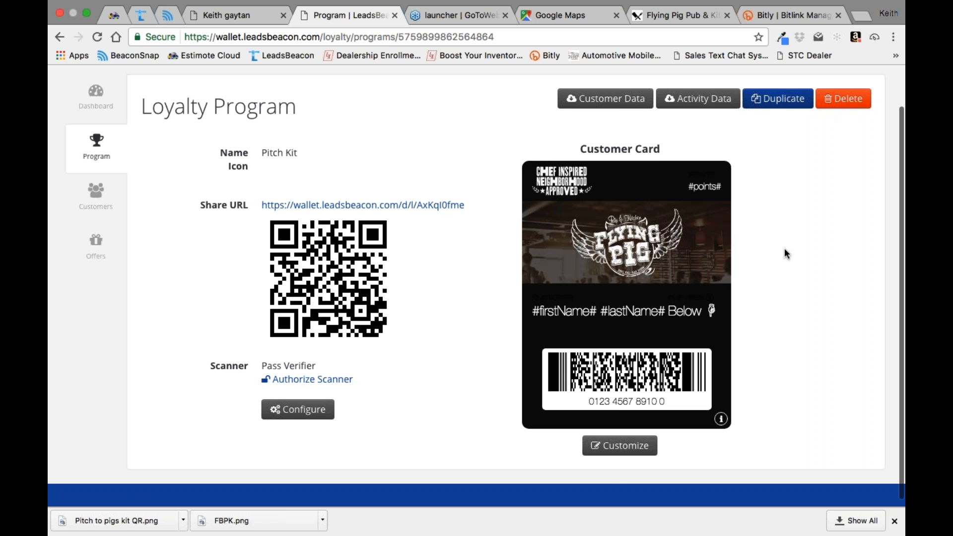
Step: Close the outdated coupon page and save the text pass in BeaconSnap
{"action": "left_click", "coordinate": [213, 16]}
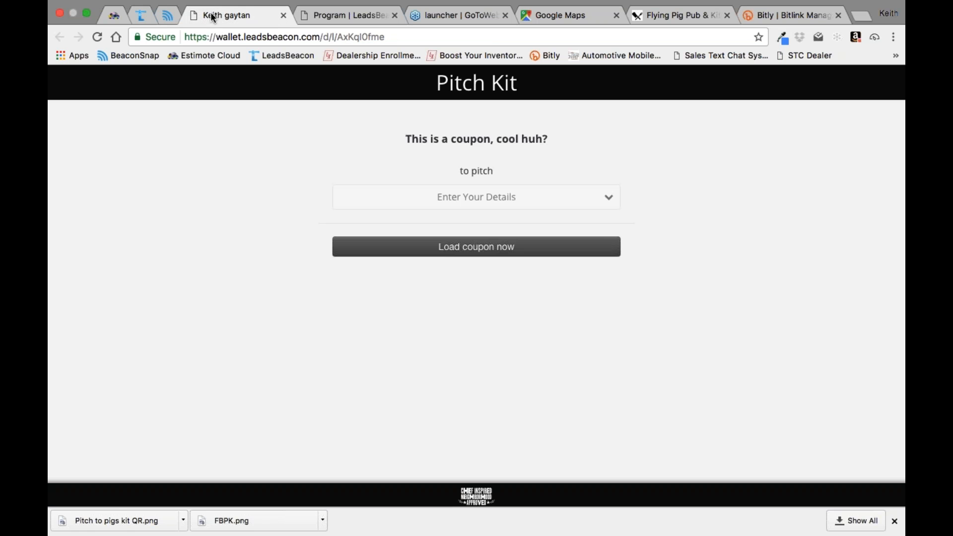
{"action": "left_click", "coordinate": [284, 15]}
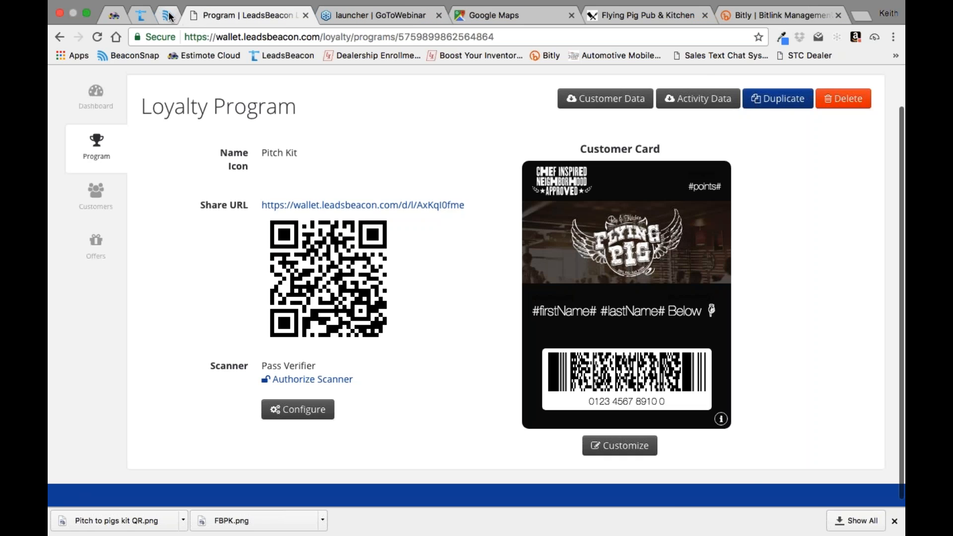
{"action": "left_click", "coordinate": [168, 16]}
{"action": "scroll", "coordinate": [547, 336], "scroll_direction": "down", "scroll_amount": 10}
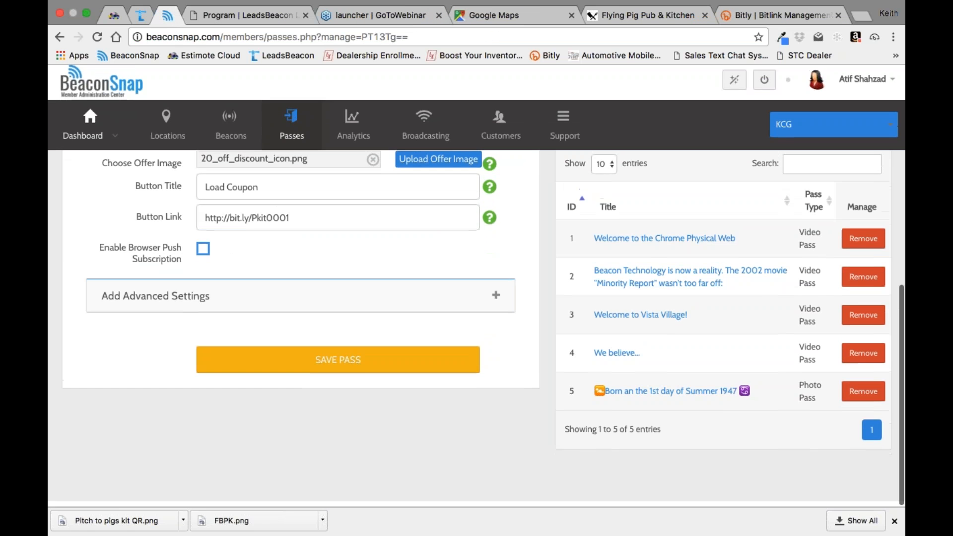
{"action": "left_click", "coordinate": [406, 367]}
Step: Reopen the coupon page from the pass preview's Load Coupon button and expand its customer details form
{"action": "scroll", "coordinate": [525, 277], "scroll_direction": "down", "scroll_amount": 7}
{"action": "scroll", "coordinate": [541, 278], "scroll_direction": "up", "scroll_amount": 4}
{"action": "left_click", "coordinate": [679, 350]}
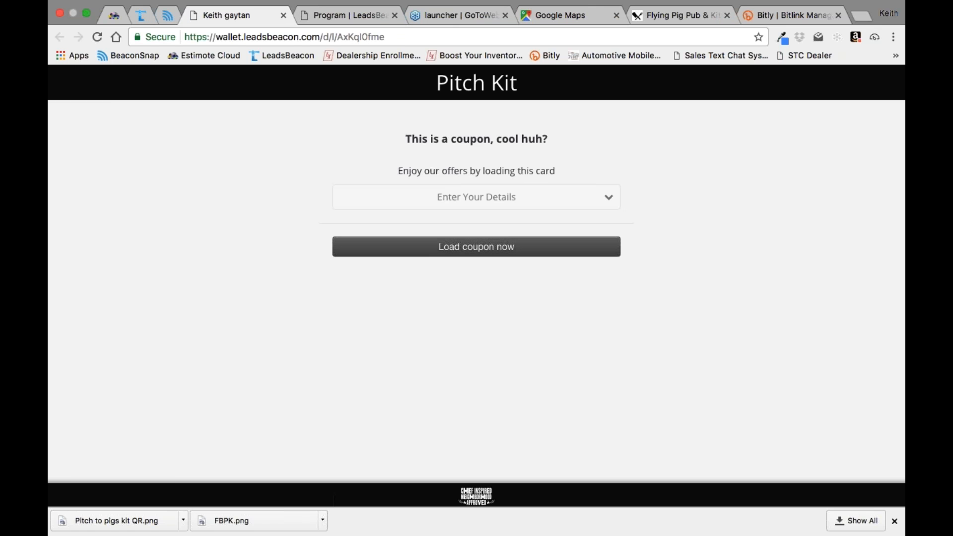
{"action": "left_click", "coordinate": [610, 197]}
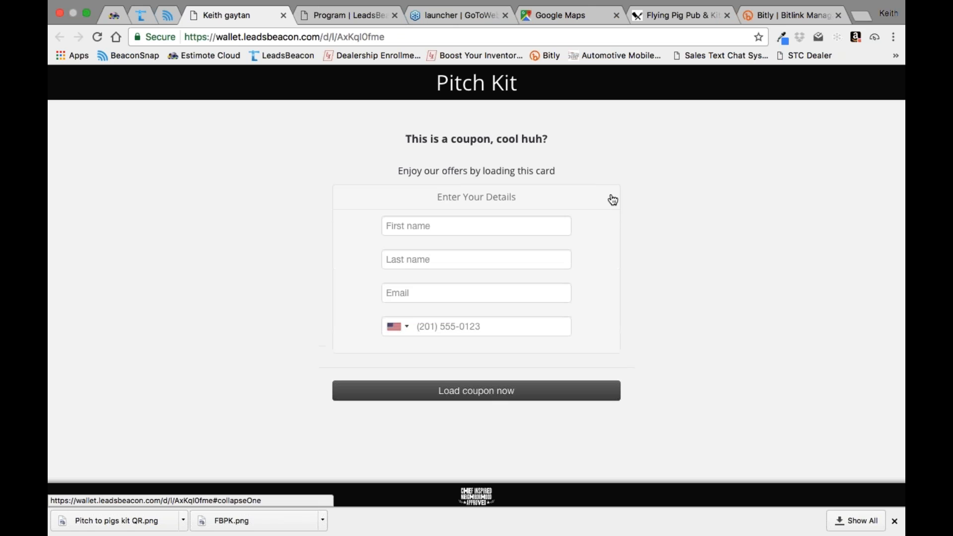
Step: Open the Pitch Kit customer card's design settings in LeadsBeacon and compare the card's artwork with the Flying Pig website
{"action": "left_click", "coordinate": [338, 17]}
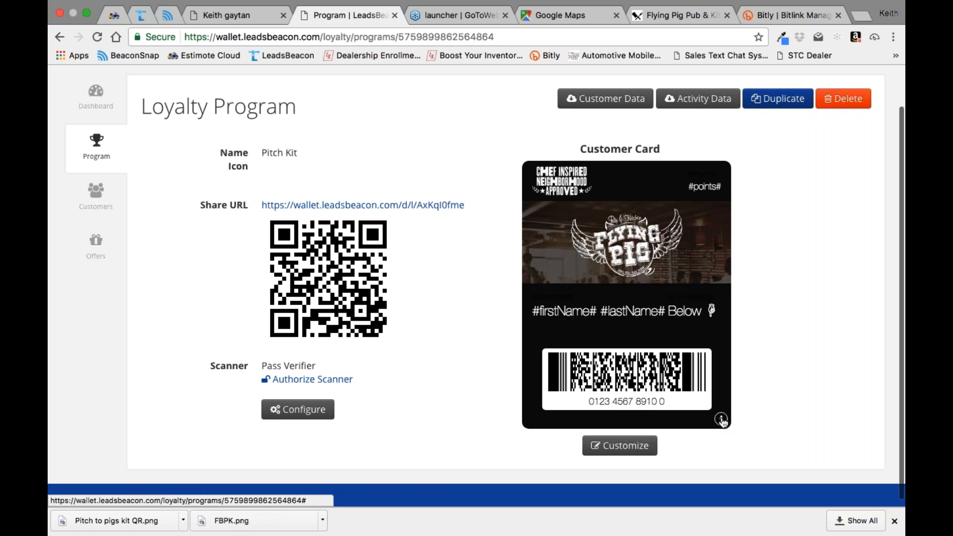
{"action": "left_click", "coordinate": [631, 447]}
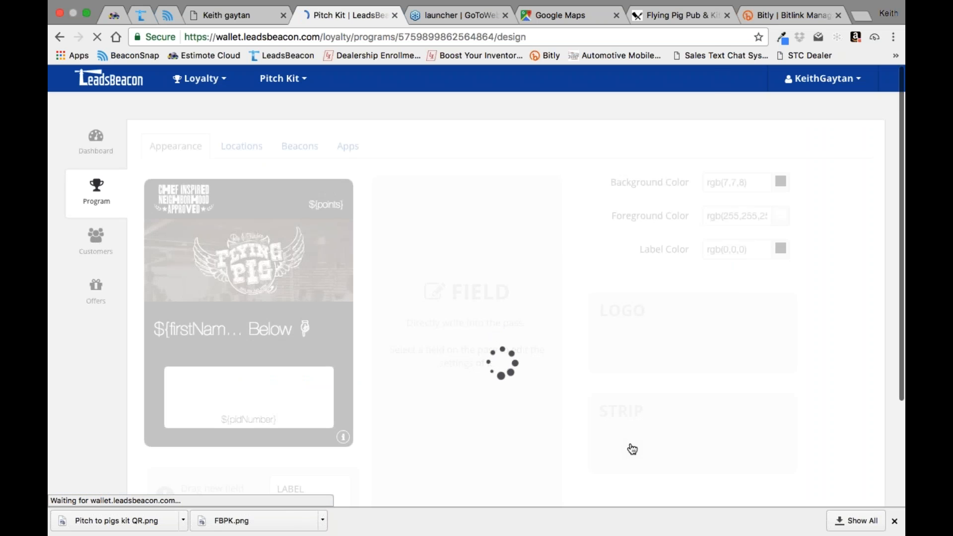
{"action": "left_click", "coordinate": [631, 450]}
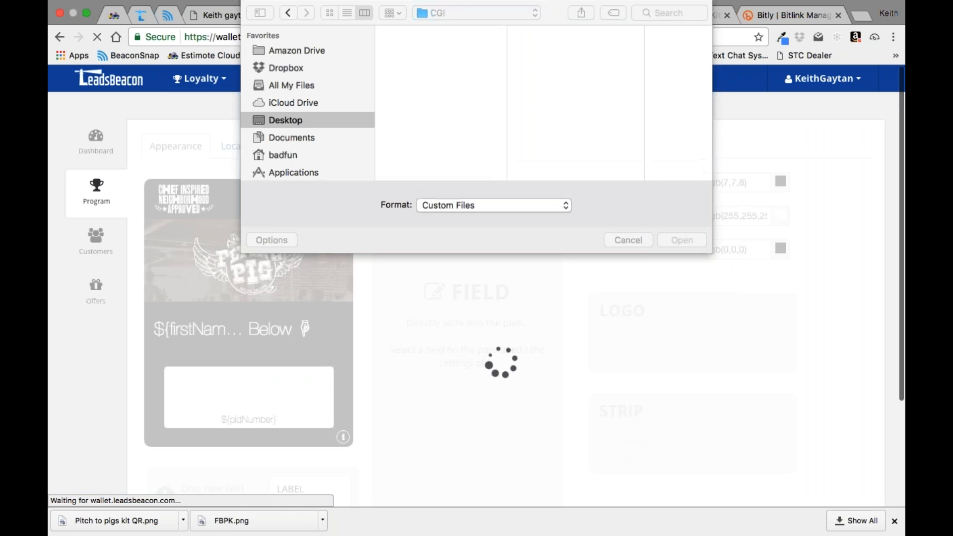
{"action": "left_click", "coordinate": [627, 238]}
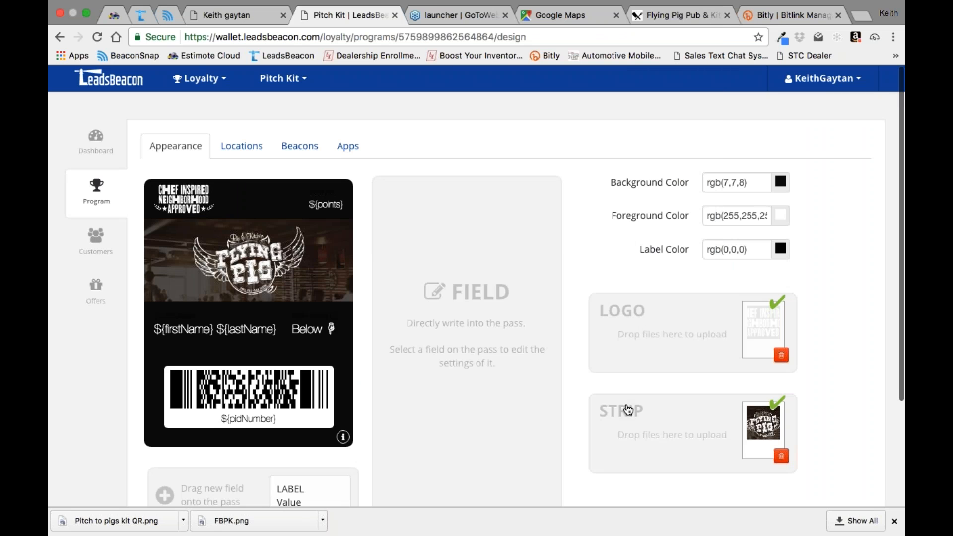
{"action": "left_click", "coordinate": [677, 14]}
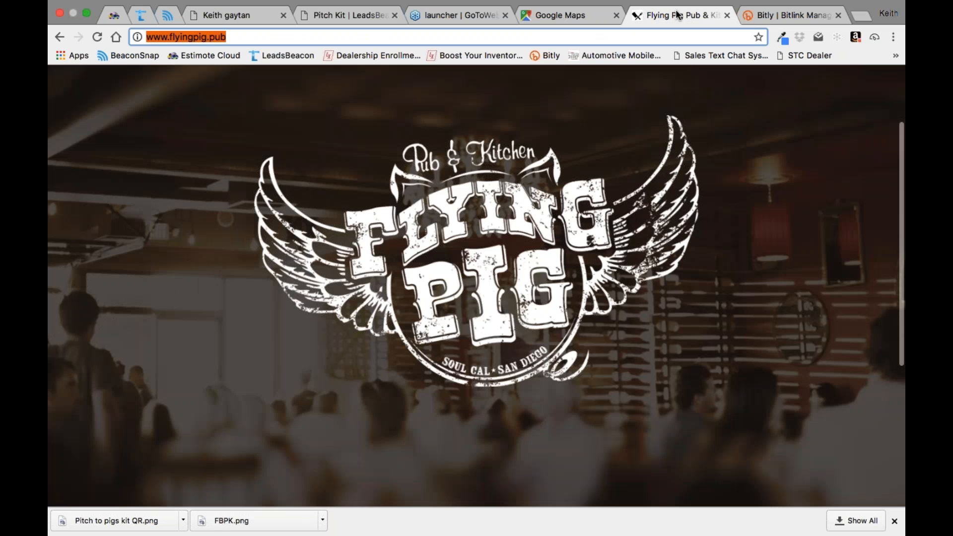
{"action": "left_click", "coordinate": [337, 19]}
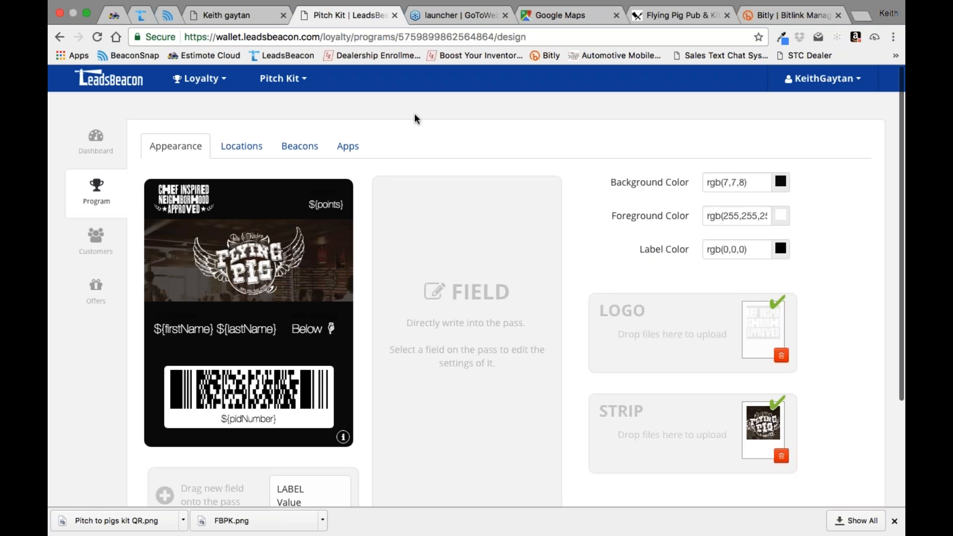
Step: Open the Pitch Offer's details in LeadsBeacon and load Estimote Cloud in place of the coupon page
{"action": "left_click", "coordinate": [95, 287]}
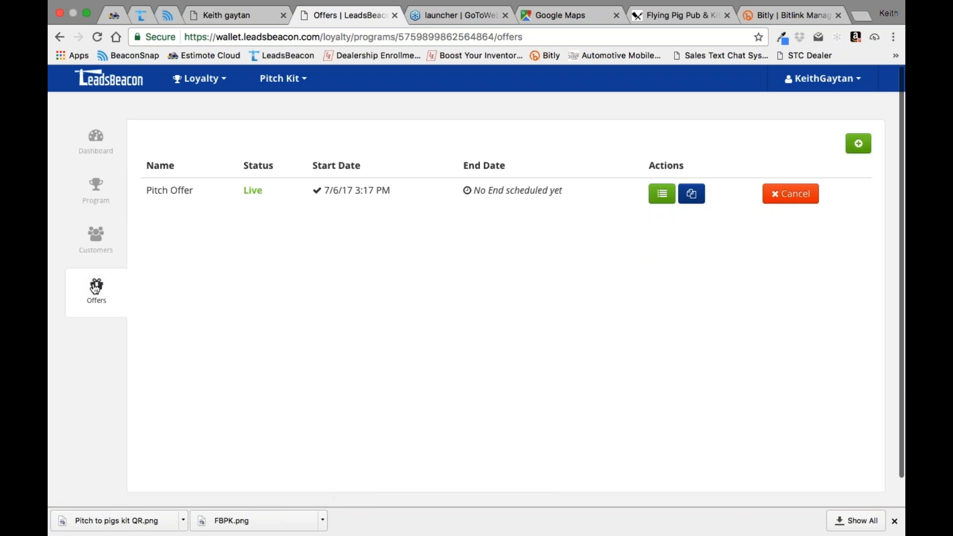
{"action": "left_click", "coordinate": [662, 194]}
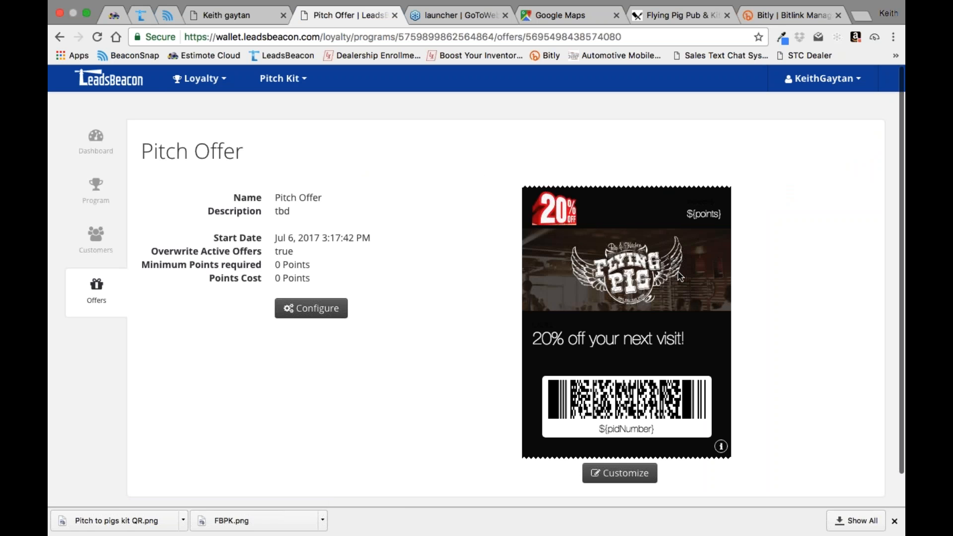
{"action": "left_click", "coordinate": [241, 19]}
{"action": "left_click", "coordinate": [169, 56]}
Step: Switch to BeaconSnap, review the Pitch Kit text pass settings and phone preview, and return to the Pitch Offer in LeadsBeacon
{"action": "left_click", "coordinate": [170, 19]}
{"action": "scroll", "coordinate": [518, 353], "scroll_direction": "up", "scroll_amount": 3}
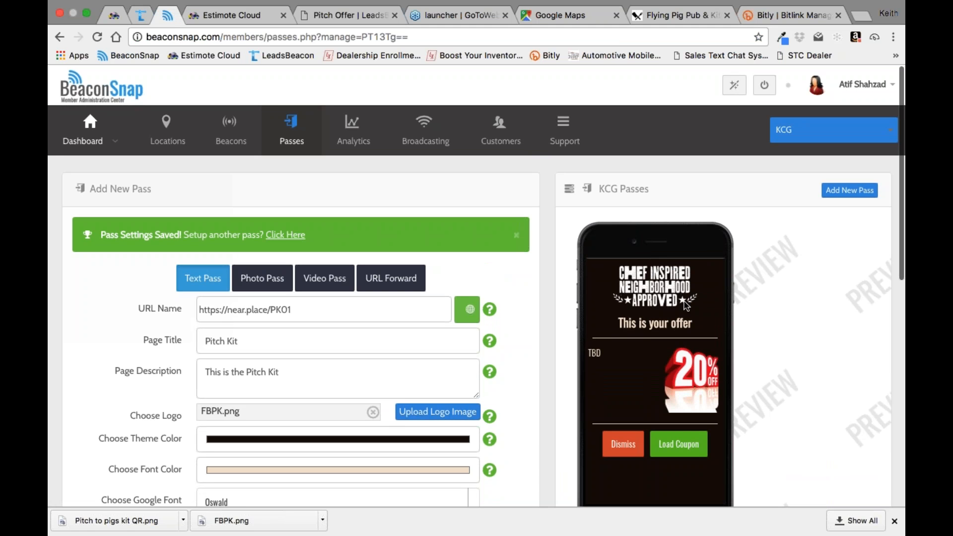
{"action": "scroll", "coordinate": [687, 305], "scroll_direction": "down", "scroll_amount": 3}
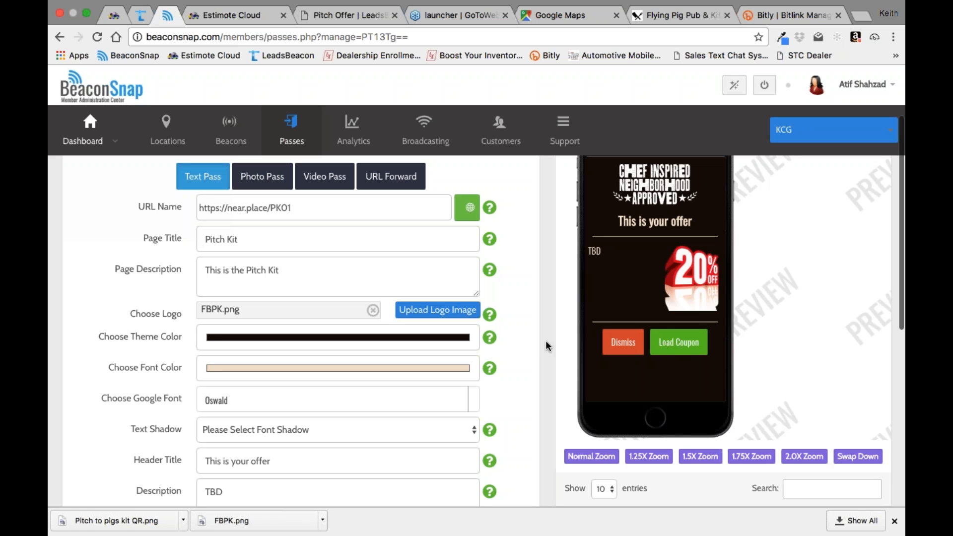
{"action": "scroll", "coordinate": [546, 340], "scroll_direction": "up", "scroll_amount": 3}
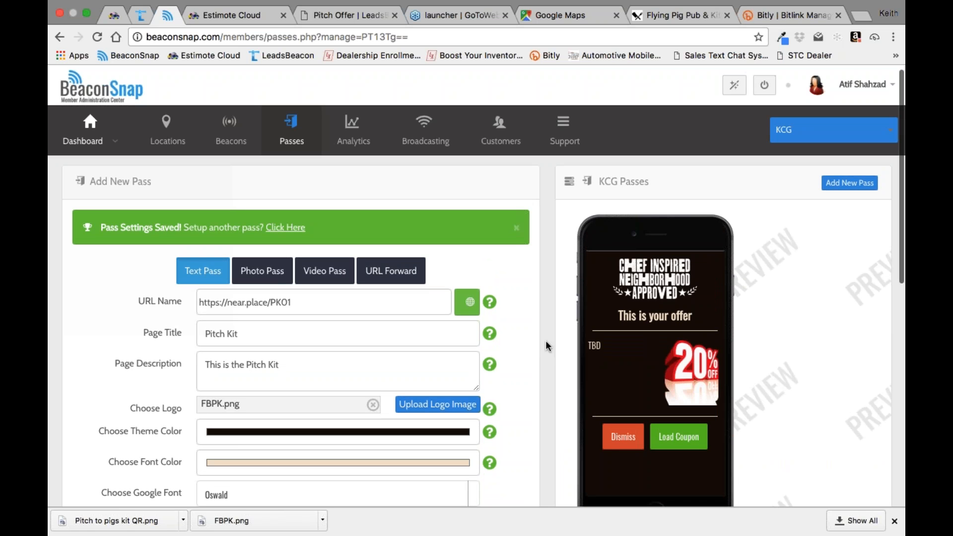
{"action": "scroll", "coordinate": [546, 340], "scroll_direction": "down", "scroll_amount": 3}
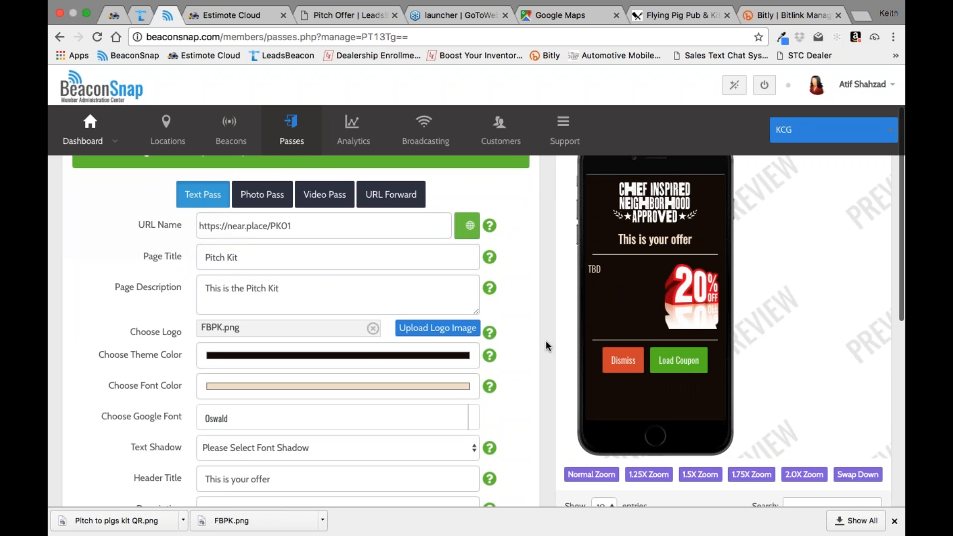
{"action": "scroll", "coordinate": [546, 340], "scroll_direction": "up", "scroll_amount": 2}
{"action": "left_click", "coordinate": [348, 16]}
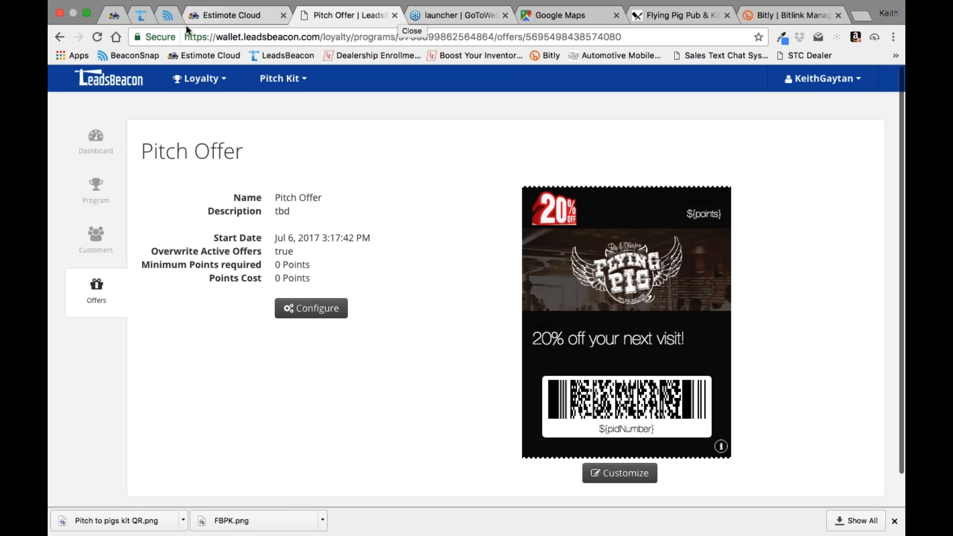
Step: Switch to BeaconSnap and open its SMS keyword campaigns to look through the campaign list
{"action": "left_click", "coordinate": [168, 17]}
{"action": "mouse_move", "coordinate": [90, 131]}
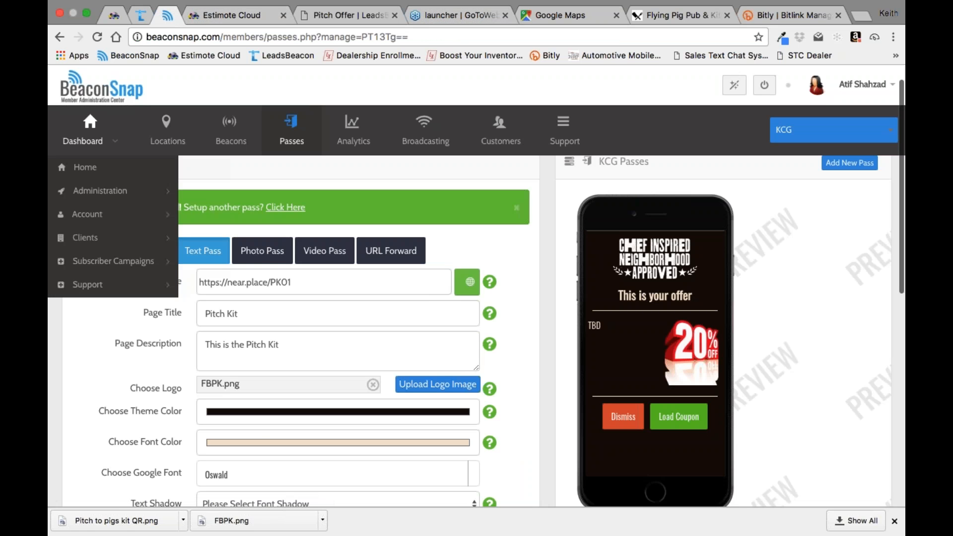
{"action": "left_click", "coordinate": [85, 259]}
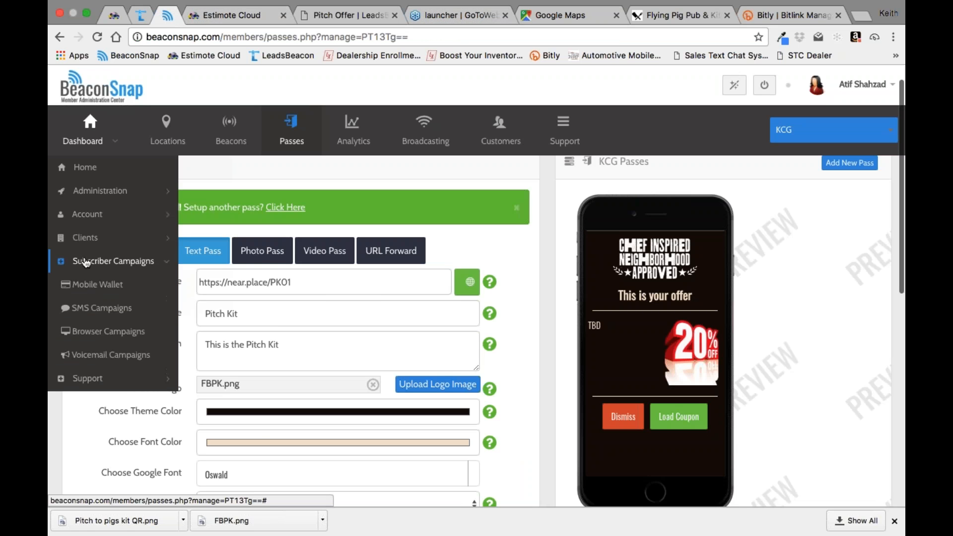
{"action": "left_click", "coordinate": [88, 312]}
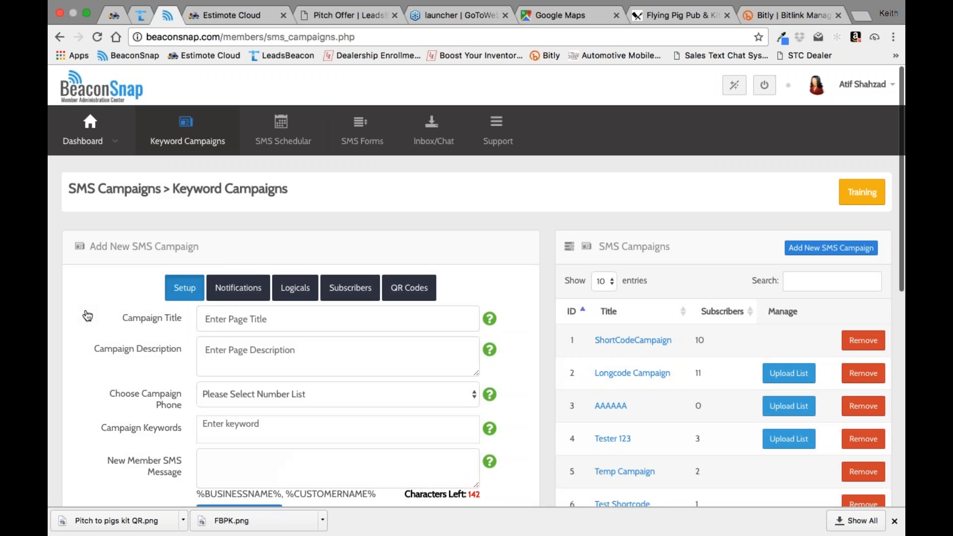
{"action": "scroll", "coordinate": [543, 360], "scroll_direction": "down", "scroll_amount": 5}
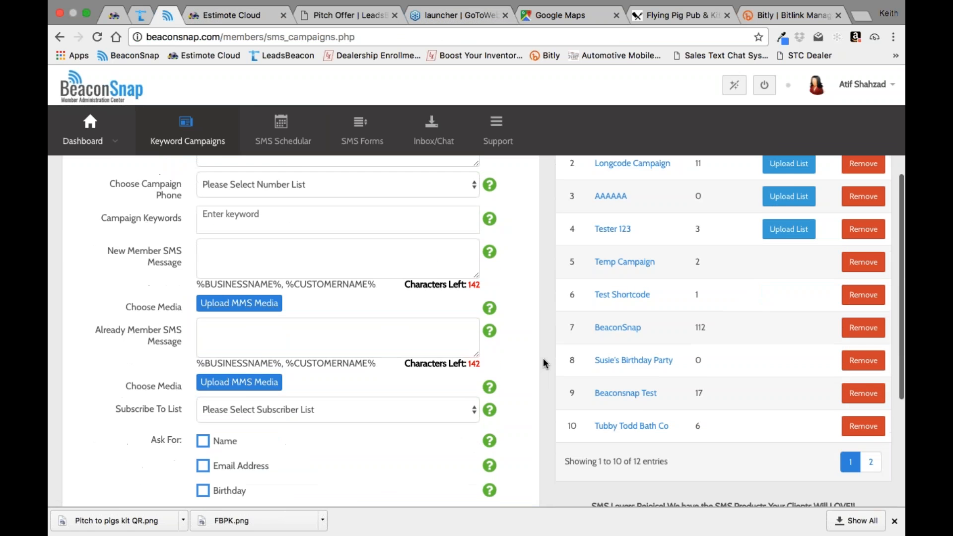
Step: Open the Tubby Todd Bath Co SMS campaign and review its title, description, campaign phone and keywords
{"action": "left_click", "coordinate": [628, 400]}
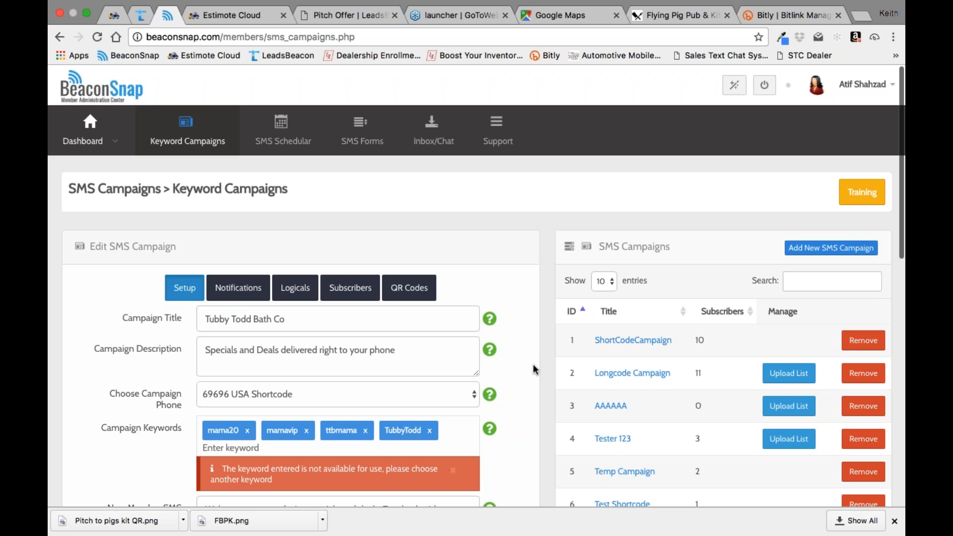
{"action": "scroll", "coordinate": [459, 364], "scroll_direction": "down", "scroll_amount": 1}
{"action": "scroll", "coordinate": [459, 364], "scroll_direction": "up", "scroll_amount": 1}
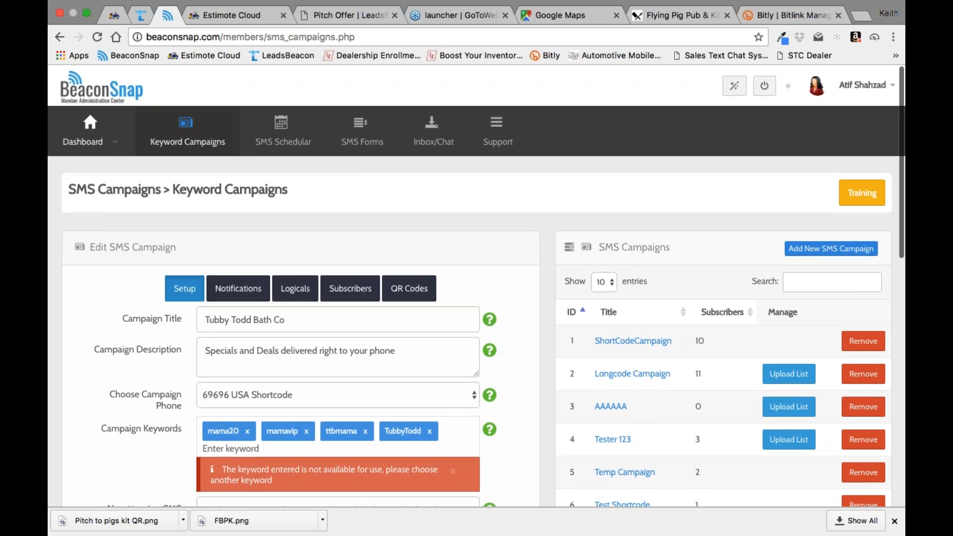
{"action": "scroll", "coordinate": [459, 364], "scroll_direction": "down", "scroll_amount": 1}
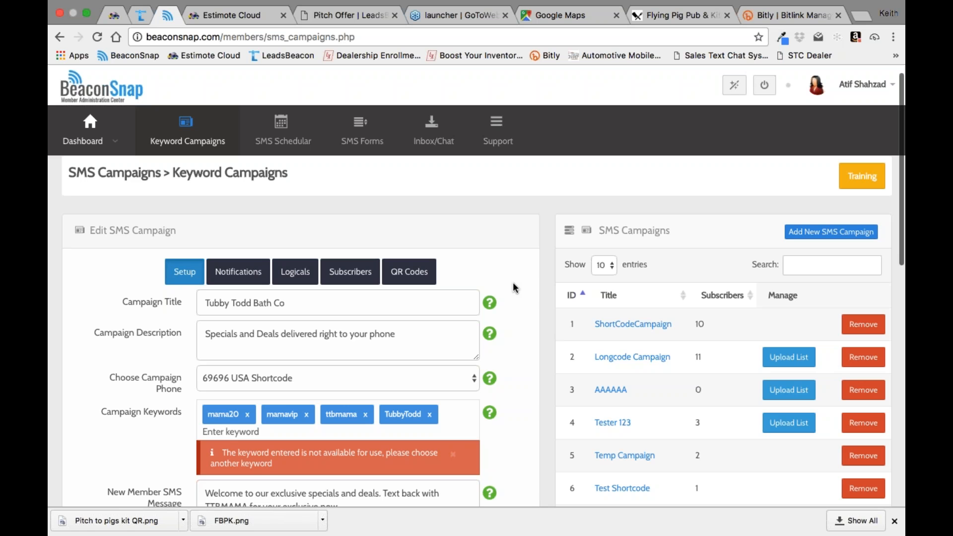
Step: View the Pitch Kit customer list in LeadsBeacon and the beacon list in Estimote Cloud
{"action": "left_click", "coordinate": [348, 15]}
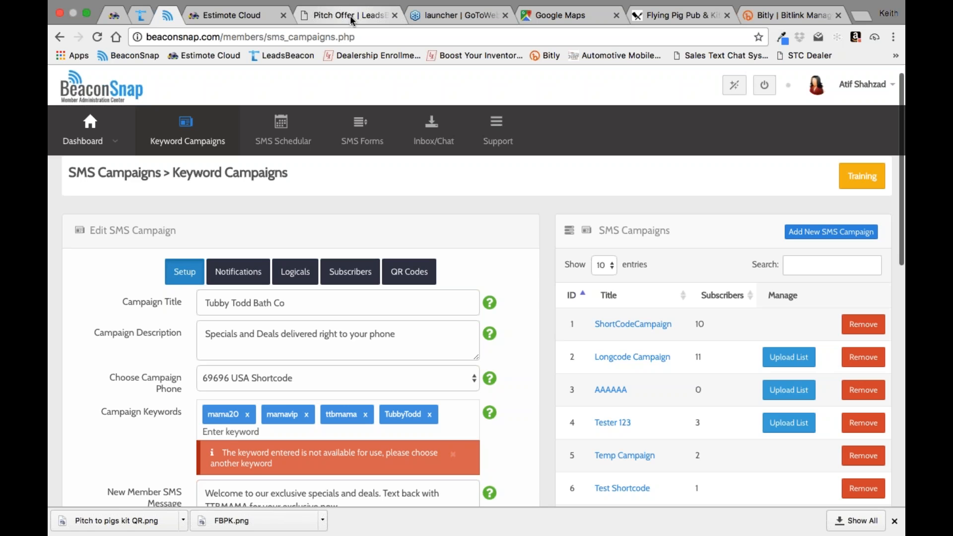
{"action": "left_click", "coordinate": [100, 232]}
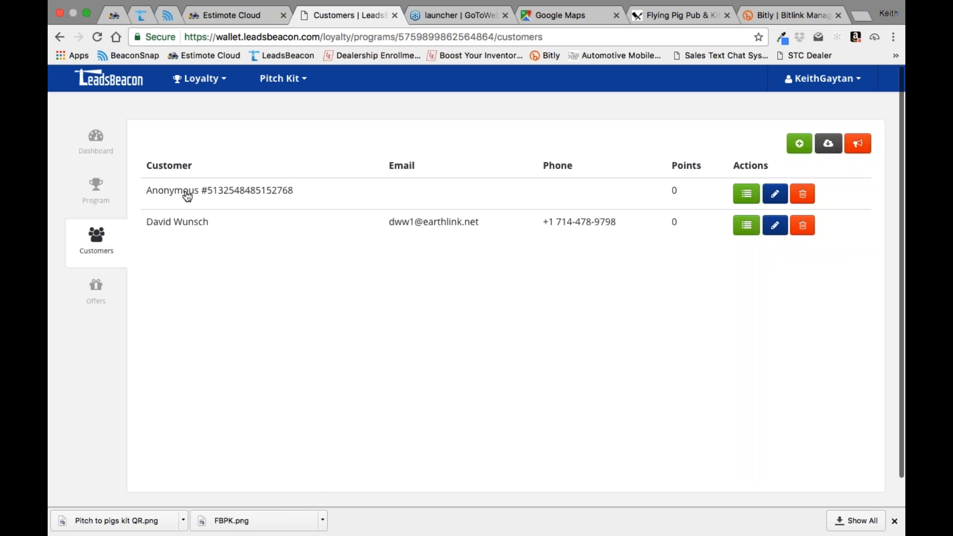
{"action": "left_click", "coordinate": [247, 15]}
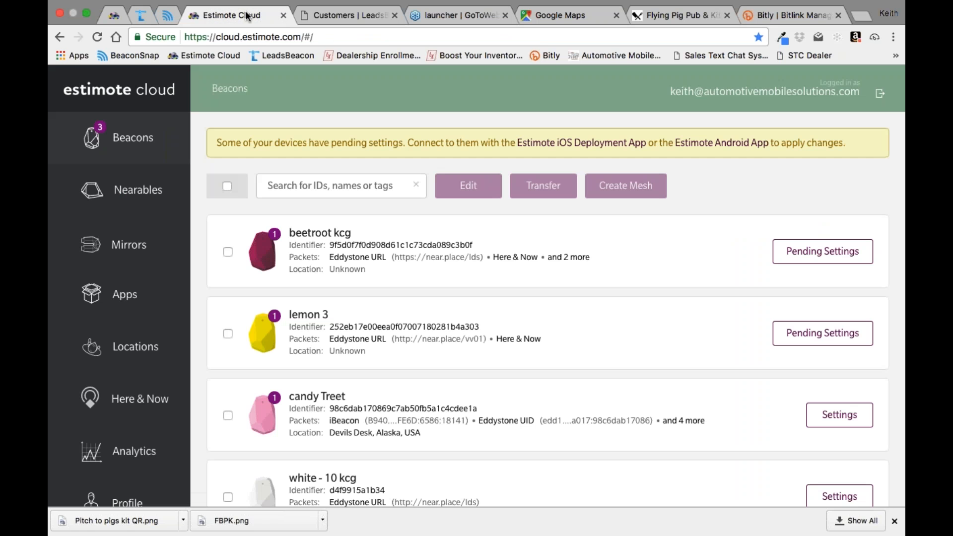
Step: Return to BeaconSnap and examine the Tubby Todd Bath Co campaign's new and already member messages and its MMS media
{"action": "left_click", "coordinate": [164, 20]}
{"action": "scroll", "coordinate": [517, 344], "scroll_direction": "down", "scroll_amount": 2}
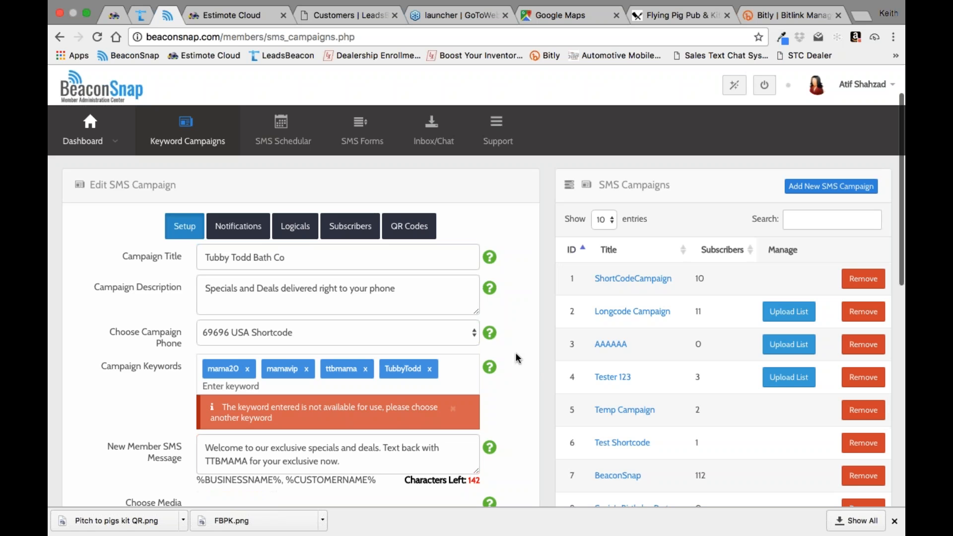
{"action": "scroll", "coordinate": [515, 353], "scroll_direction": "down", "scroll_amount": 3}
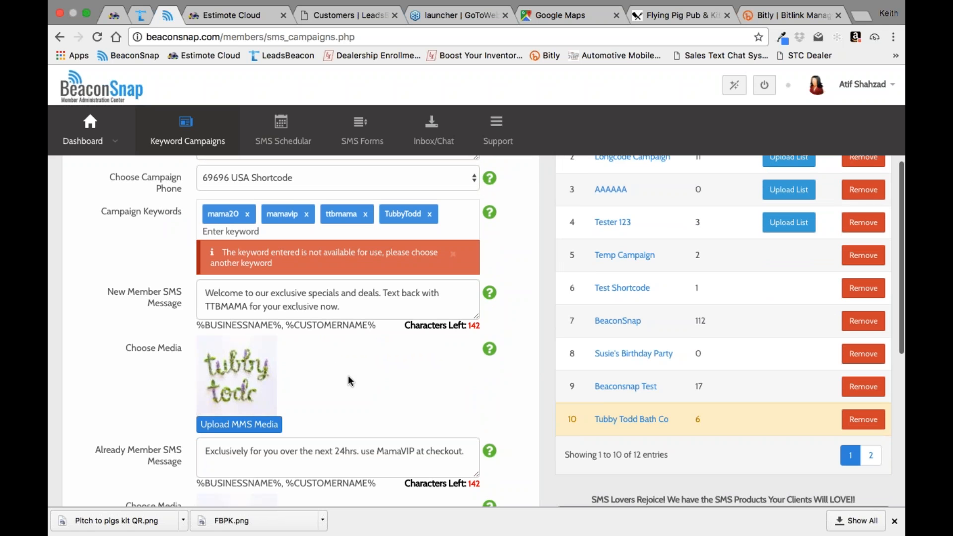
Step: Switch to LeadsBeacon and open the details of the live Pitch Offer
{"action": "left_click", "coordinate": [338, 15]}
{"action": "left_click", "coordinate": [98, 291]}
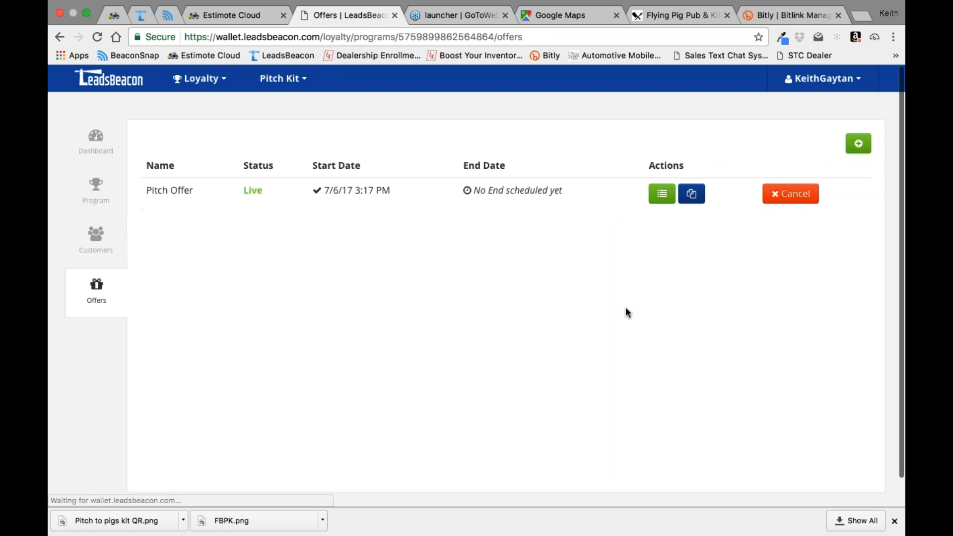
{"action": "left_click", "coordinate": [664, 195]}
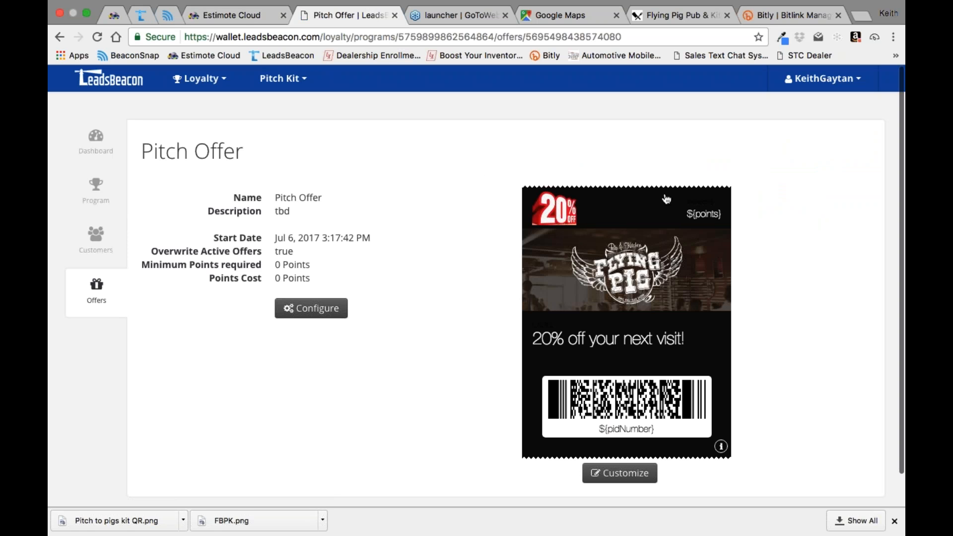
Step: In BeaconSnap, search the clients dashboard for "kcg" and open the KCG client's campaign for editing
{"action": "left_click", "coordinate": [168, 15]}
{"action": "scroll", "coordinate": [416, 309], "scroll_direction": "up", "scroll_amount": 5}
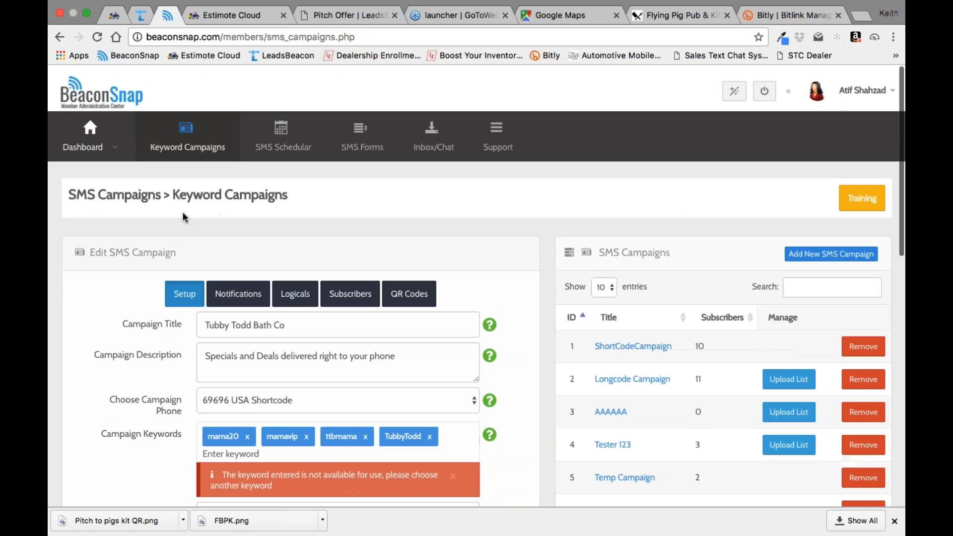
{"action": "mouse_move", "coordinate": [128, 148]}
{"action": "left_click", "coordinate": [84, 239]}
{"action": "left_click", "coordinate": [86, 263]}
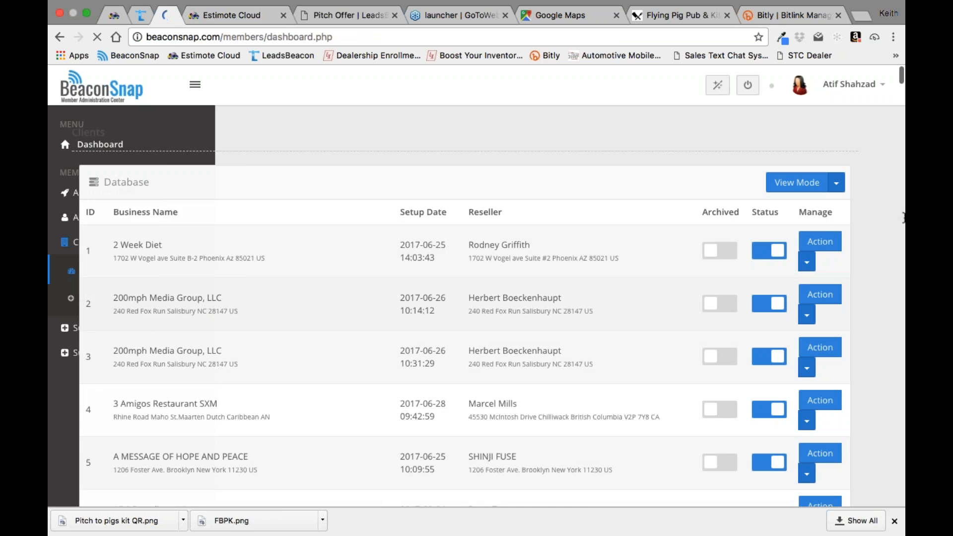
{"action": "left_click", "coordinate": [753, 216]}
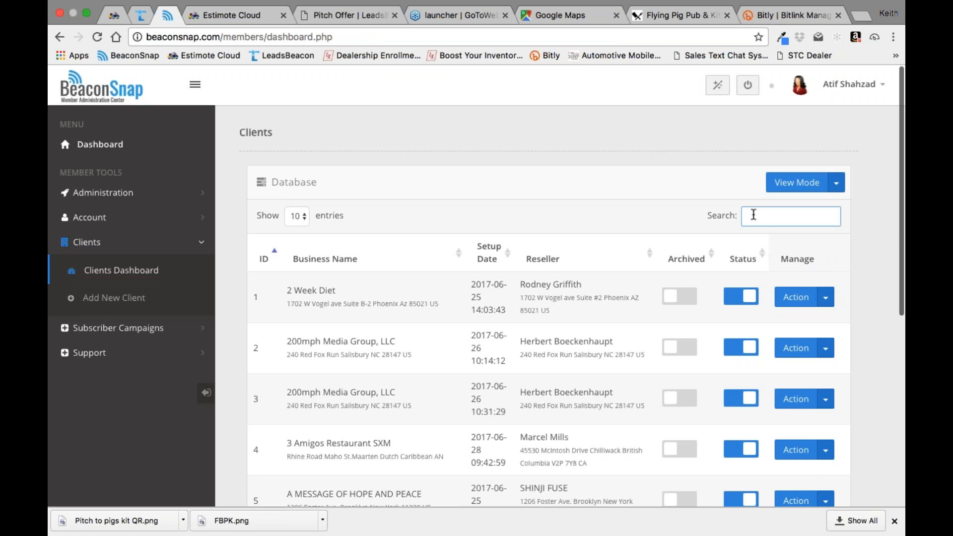
{"action": "type", "text": "kcg"}
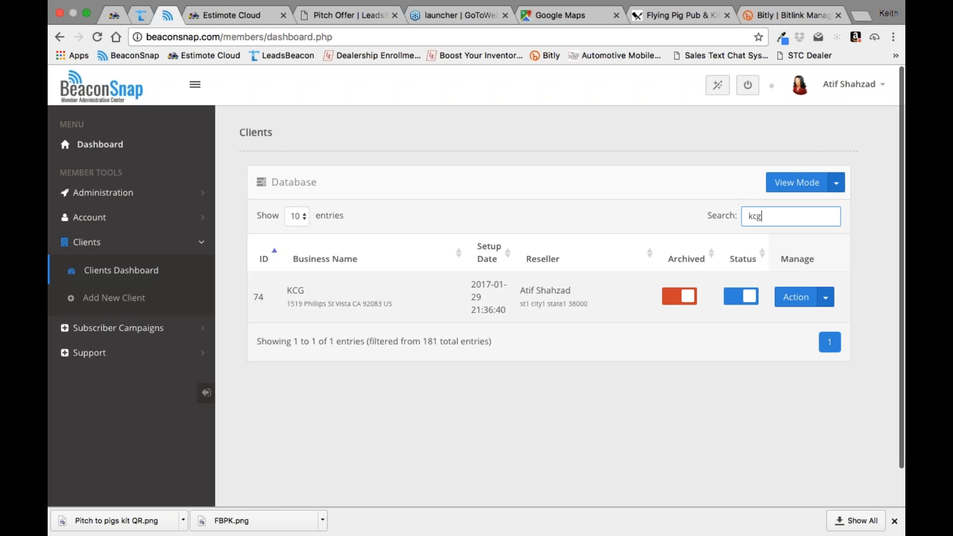
{"action": "left_click", "coordinate": [826, 298]}
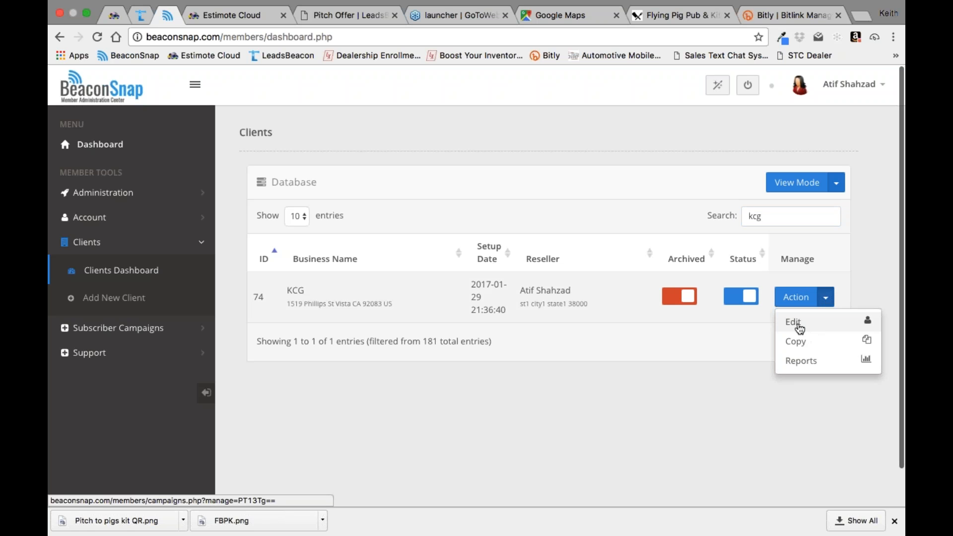
{"action": "left_click", "coordinate": [793, 323]}
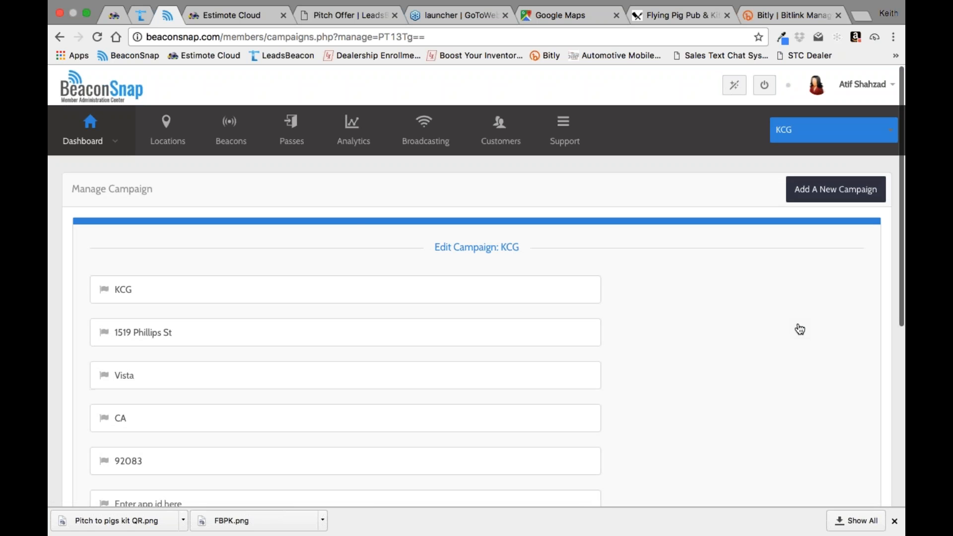
Step: Open the KCG passes, load the "This is your offer" text pass and review its settings
{"action": "left_click", "coordinate": [291, 128]}
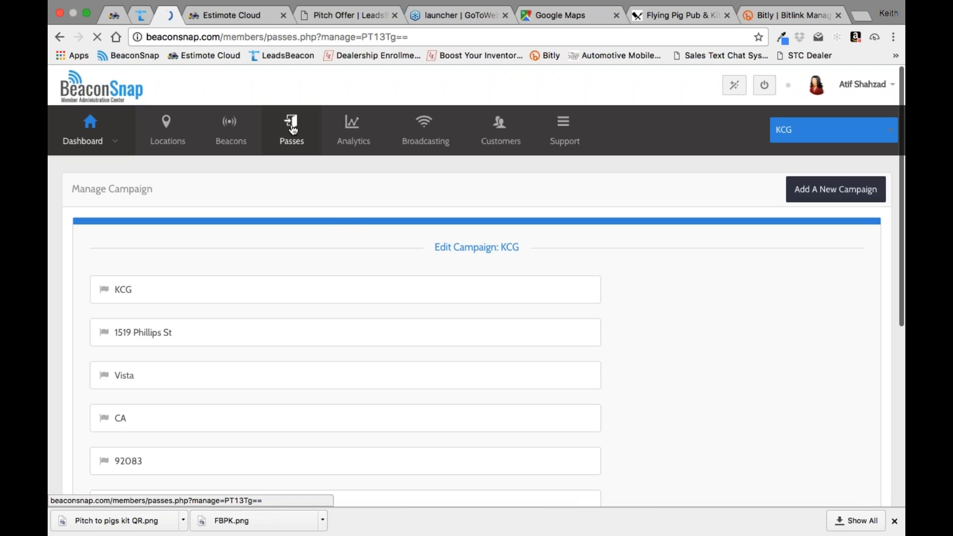
{"action": "scroll", "coordinate": [716, 303], "scroll_direction": "down", "scroll_amount": 10}
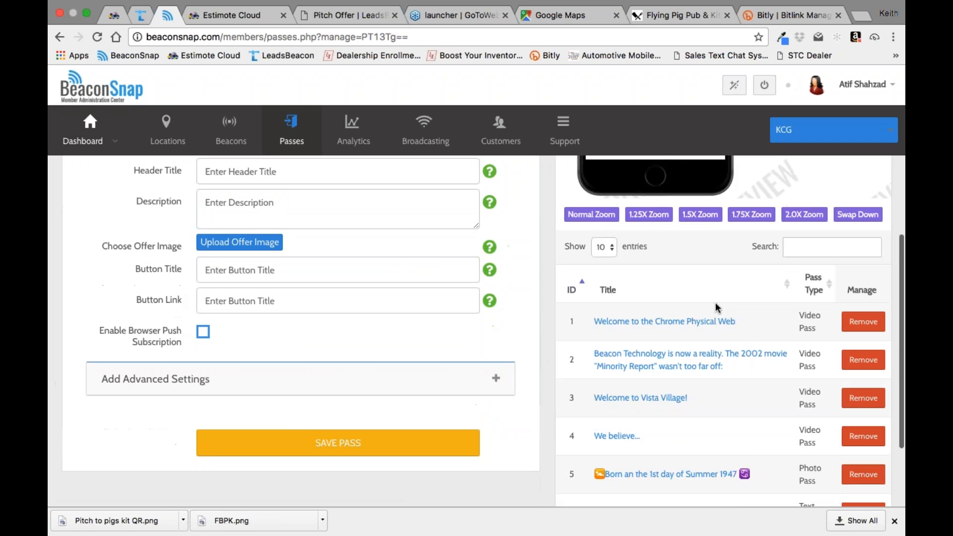
{"action": "left_click", "coordinate": [625, 434]}
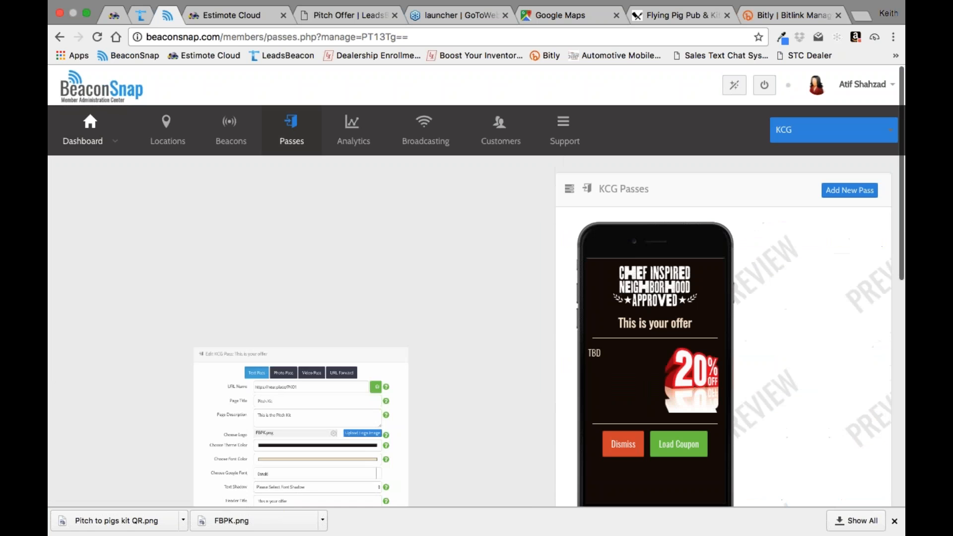
{"action": "scroll", "coordinate": [553, 352], "scroll_direction": "down", "scroll_amount": 2}
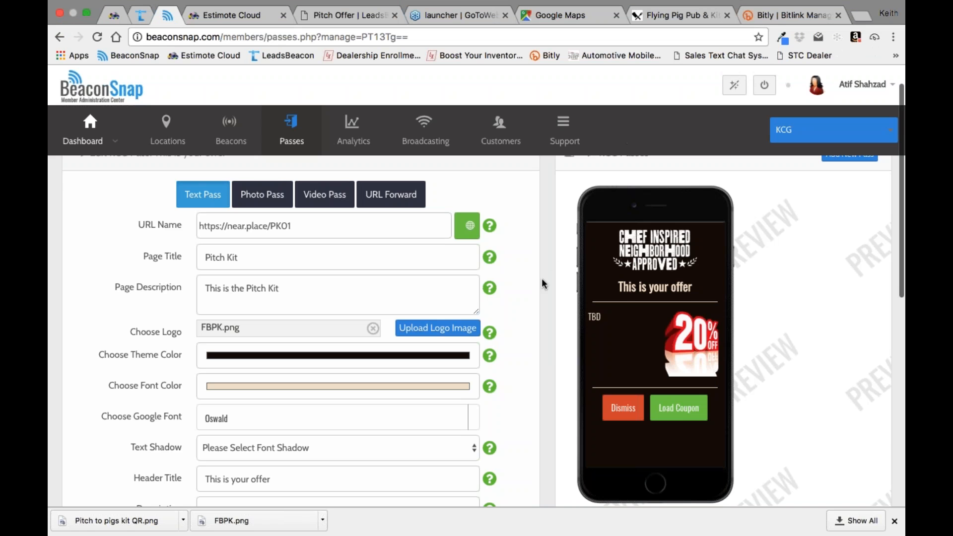
{"action": "scroll", "coordinate": [541, 284], "scroll_direction": "down", "scroll_amount": 2}
{"action": "scroll", "coordinate": [541, 284], "scroll_direction": "up", "scroll_amount": 2}
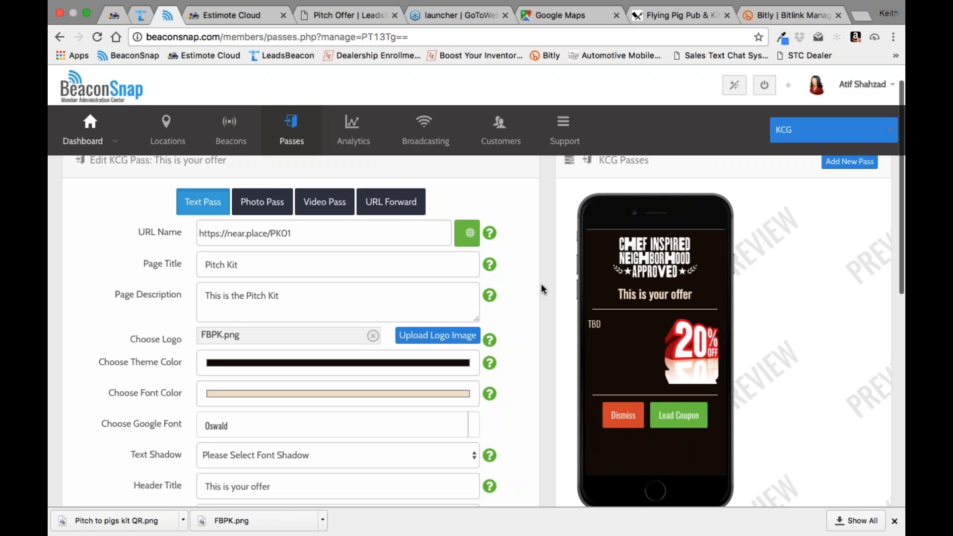
Step: Check the "Welcome to the Chrome Physical Web" video pass's advanced settings and reopen the "This is your offer" text pass
{"action": "scroll", "coordinate": [630, 505], "scroll_direction": "down", "scroll_amount": 5}
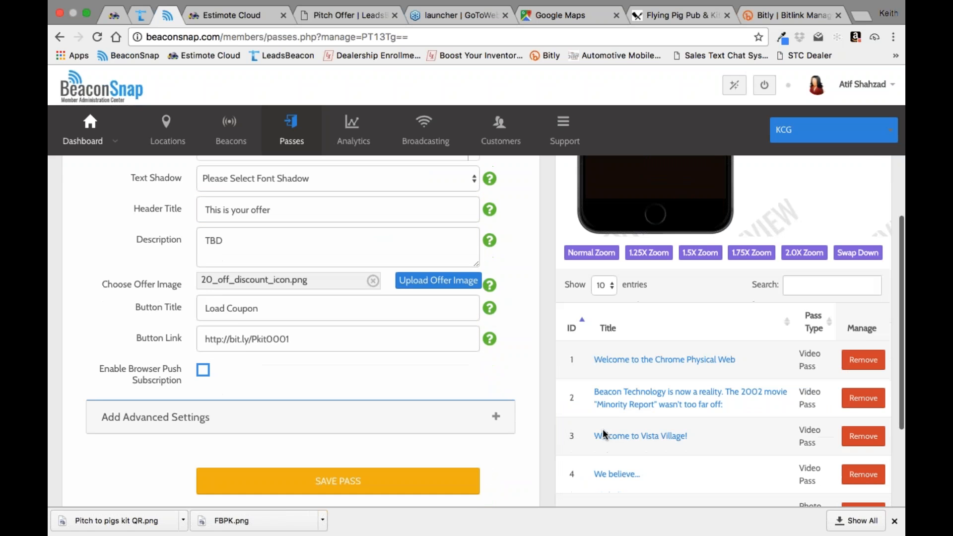
{"action": "left_click", "coordinate": [606, 361]}
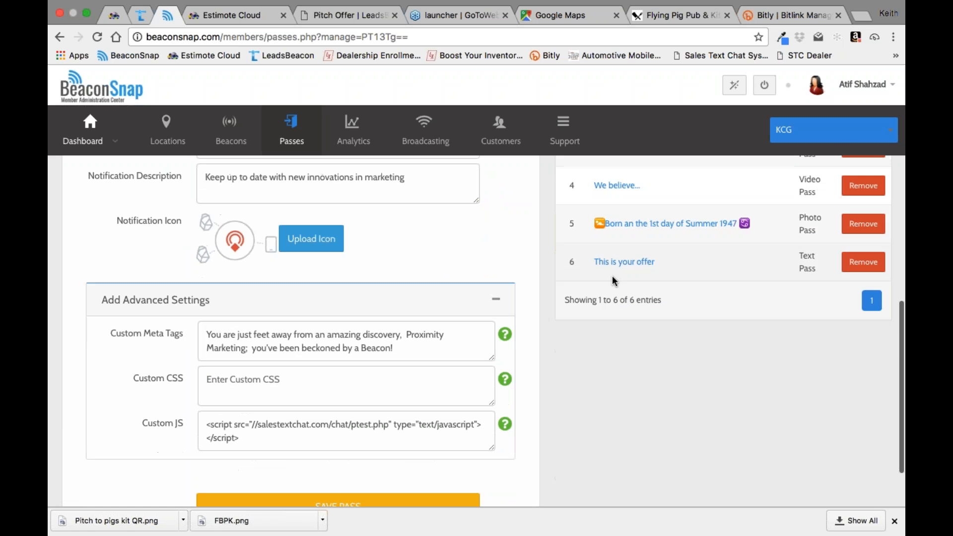
{"action": "left_click", "coordinate": [616, 263]}
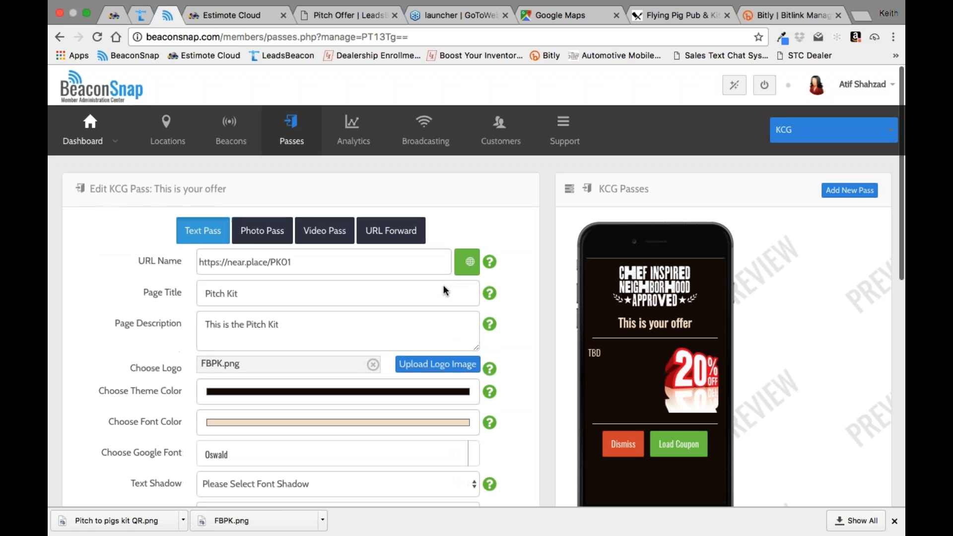
Step: Replace the "This is your offer" pass's page title with a fire emoji
{"action": "double_click", "coordinate": [232, 294]}
{"action": "triple_click", "coordinate": [232, 293]}
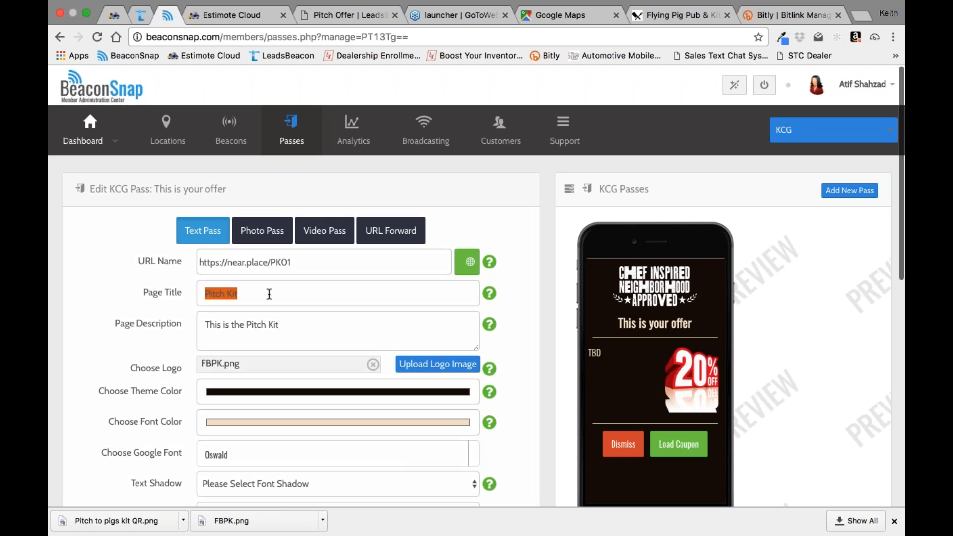
{"action": "key", "text": "ctrl+super+space"}
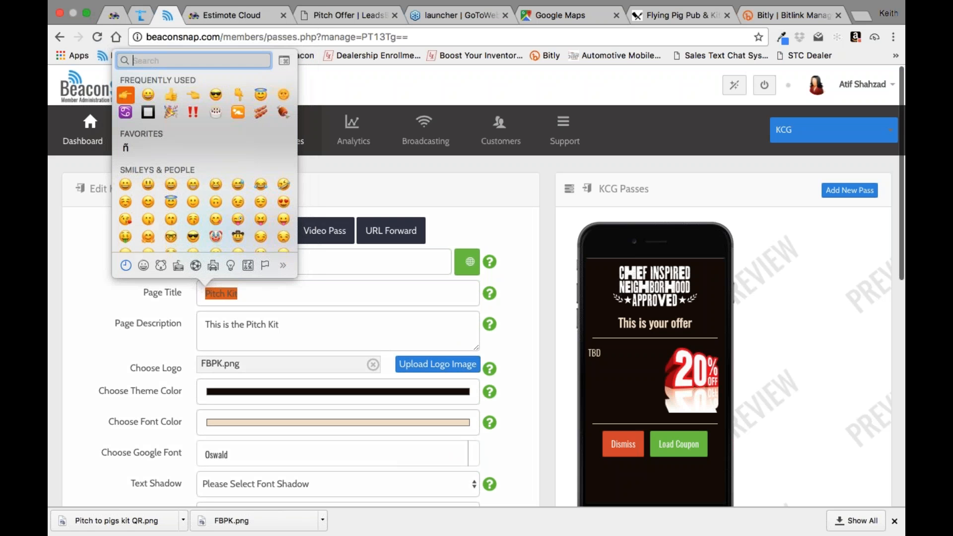
{"action": "scroll", "coordinate": [226, 139], "scroll_direction": "down", "scroll_amount": 5}
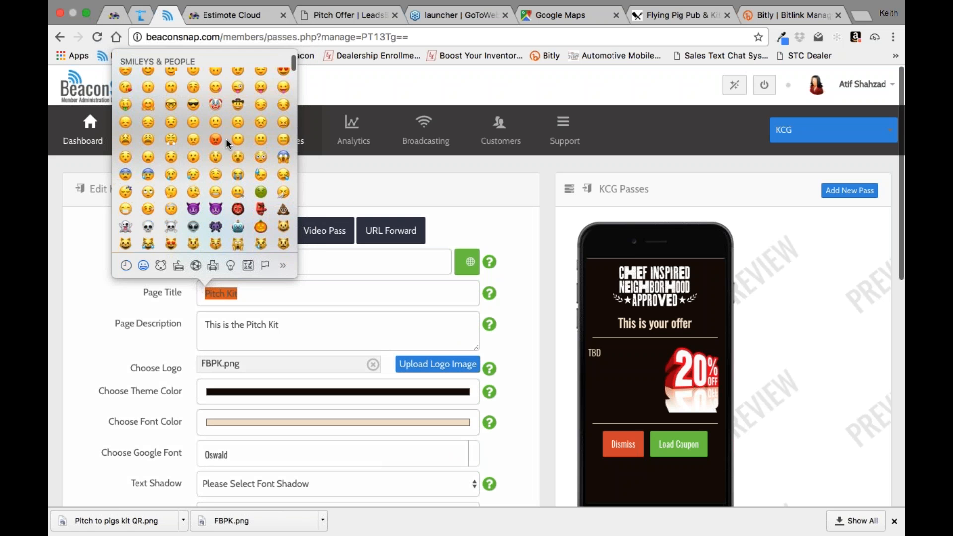
{"action": "scroll", "coordinate": [226, 139], "scroll_direction": "down", "scroll_amount": 15}
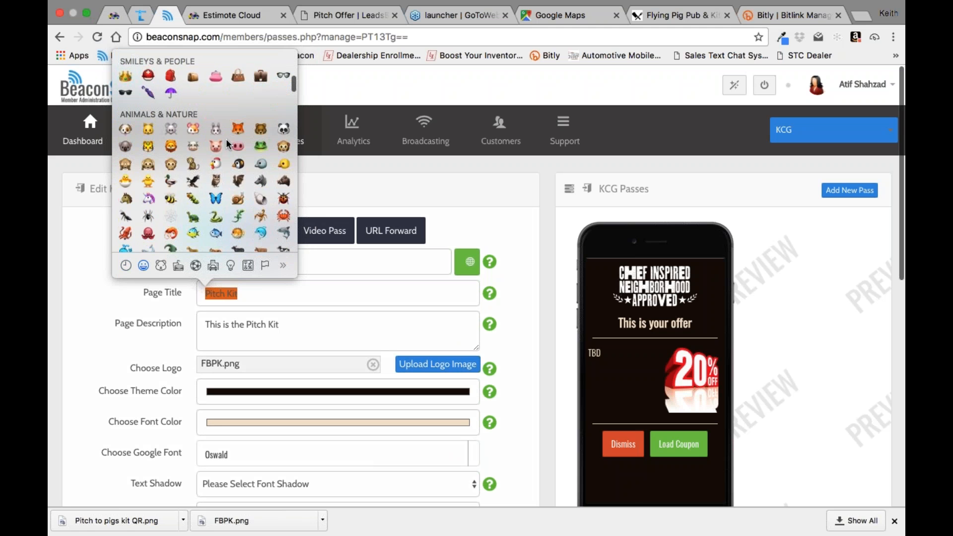
{"action": "scroll", "coordinate": [225, 138], "scroll_direction": "down", "scroll_amount": 10}
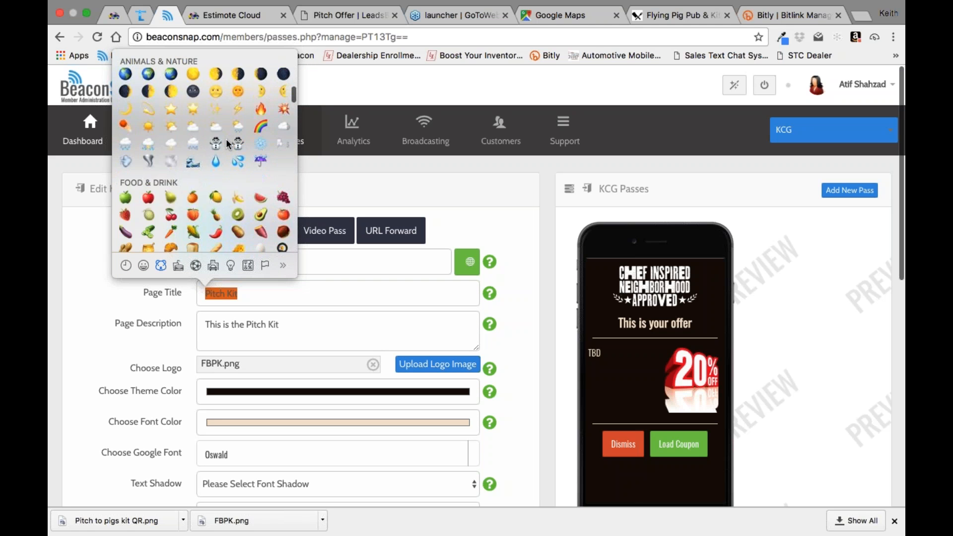
{"action": "scroll", "coordinate": [225, 138], "scroll_direction": "up", "scroll_amount": 4}
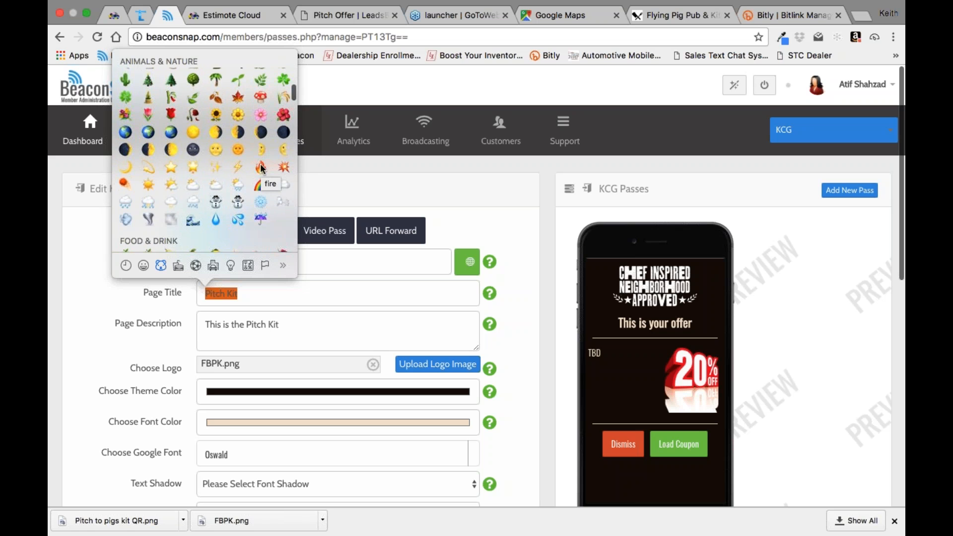
{"action": "left_click", "coordinate": [260, 167]}
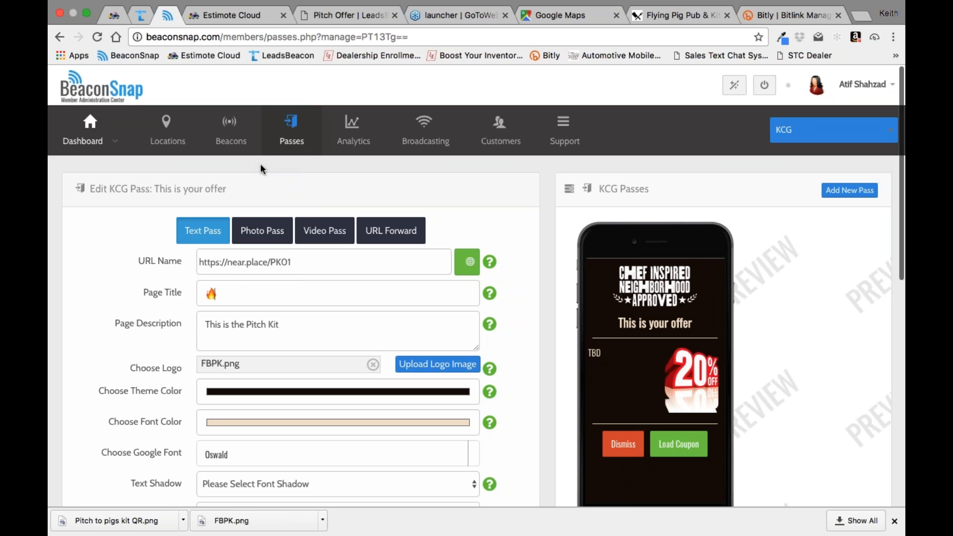
Step: Add a pizza slice emoji and a beer mug emoji after the fire emoji in the page title
{"action": "key", "text": "ctrl+super+space"}
{"action": "scroll", "coordinate": [260, 168], "scroll_direction": "down", "scroll_amount": 5}
{"action": "scroll", "coordinate": [260, 168], "scroll_direction": "down", "scroll_amount": 3}
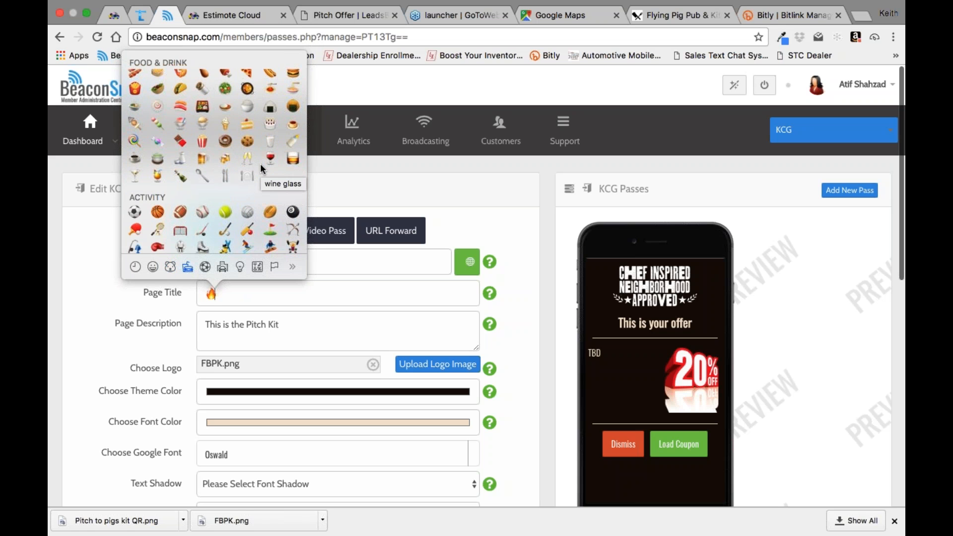
{"action": "scroll", "coordinate": [260, 163], "scroll_direction": "up", "scroll_amount": 3}
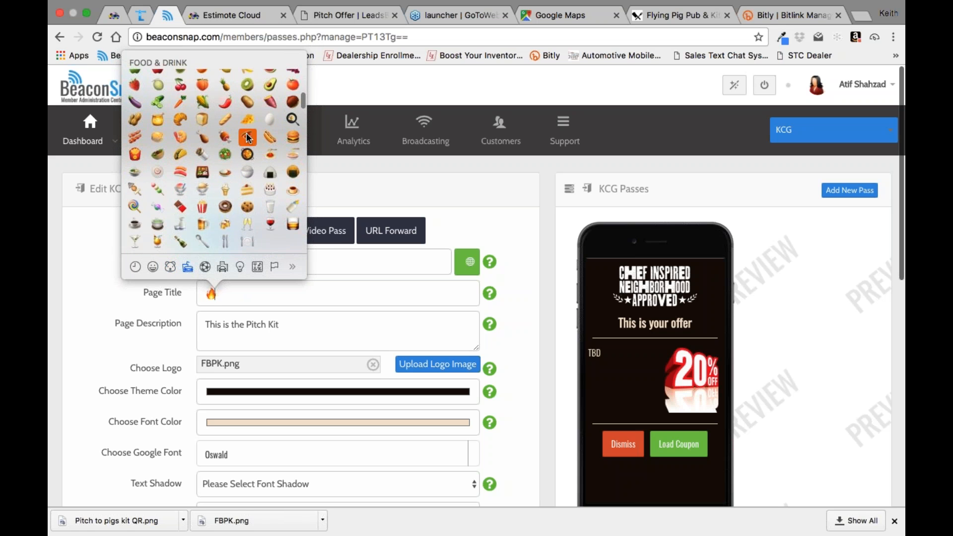
{"action": "left_click", "coordinate": [249, 138]}
{"action": "key", "text": "ctrl+super+space"}
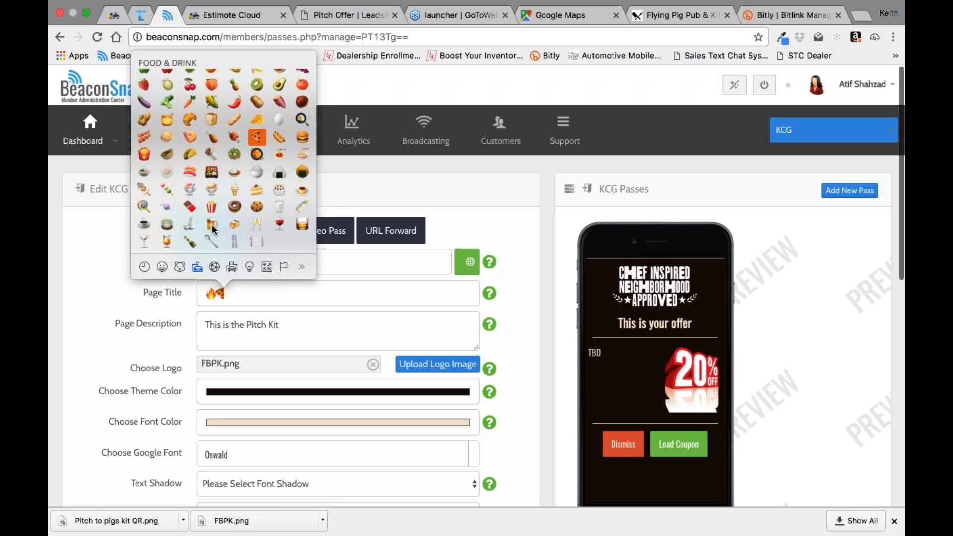
{"action": "left_click", "coordinate": [212, 224]}
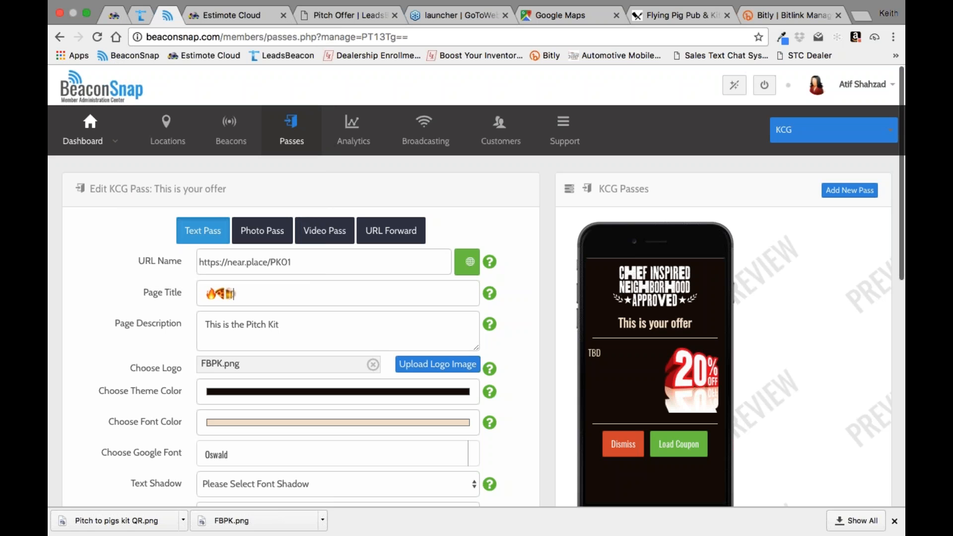
Step: Put plus signs between the page title's emojis and append "= 20% off Come in now" after the beer mug
{"action": "left_click", "coordinate": [216, 294]}
{"action": "key", "text": "Right"}
{"action": "type", "text": "="}
{"action": "type", "text": " 20% o"}
{"action": "type", "text": "ff"}
{"action": "type", "text": " Gra"}
{"action": "key", "text": "BackSpace"}
{"action": "key", "text": "BackSpace"}
{"action": "key", "text": "BackSpace"}
{"action": "type", "text": "Come in"}
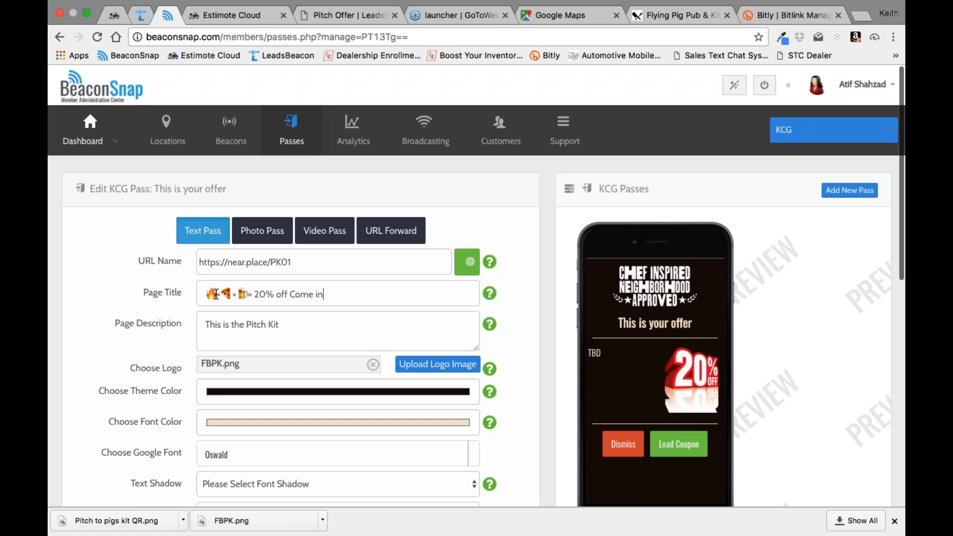
{"action": "type", "text": " now"}
Step: End the page title with a double exclamation mark emoji and save the pass settings
{"action": "key", "text": "ctrl+super+space"}
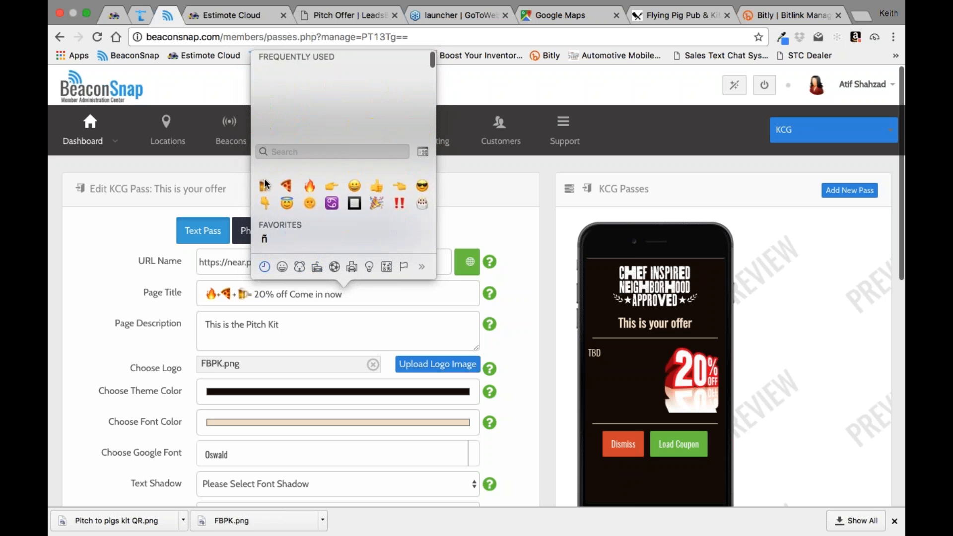
{"action": "left_click", "coordinate": [400, 115]}
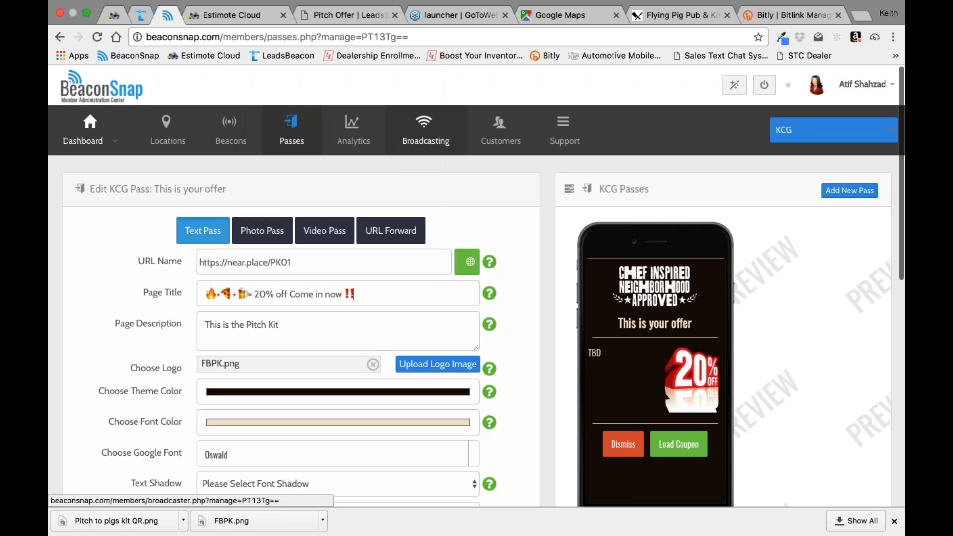
{"action": "scroll", "coordinate": [506, 296], "scroll_direction": "down", "scroll_amount": 10}
{"action": "left_click", "coordinate": [396, 321]}
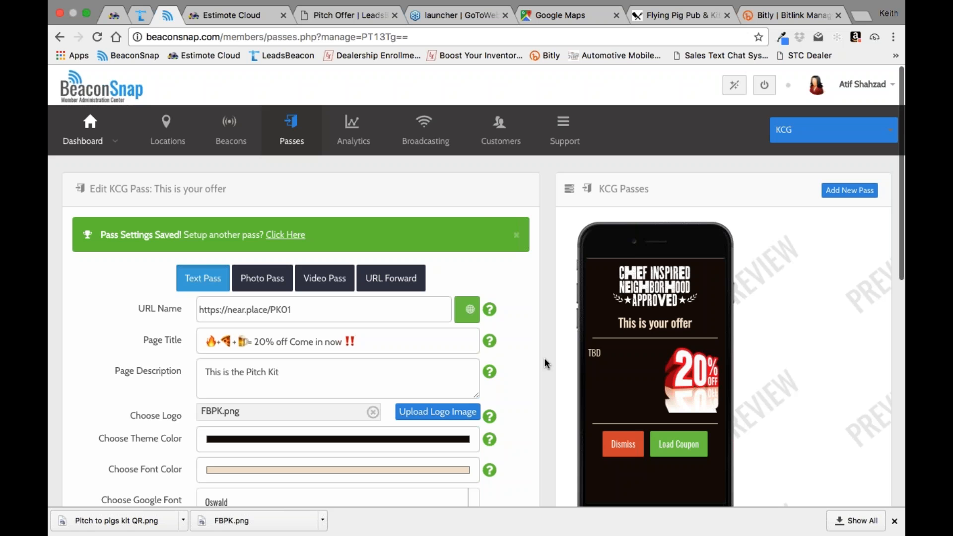
Step: Switch to LeadsBeacon and open the Pitch Offer's design for customization
{"action": "left_click", "coordinate": [372, 16]}
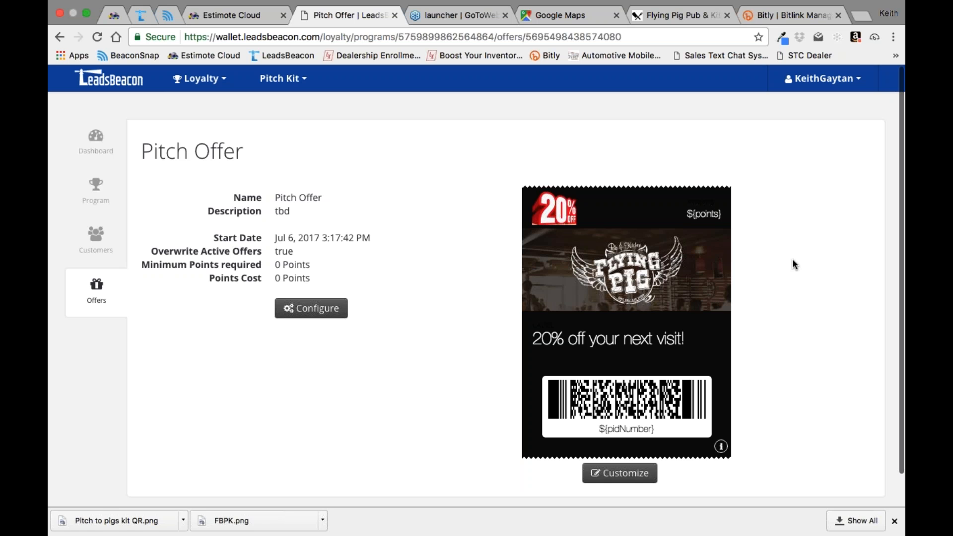
{"action": "left_click", "coordinate": [620, 474]}
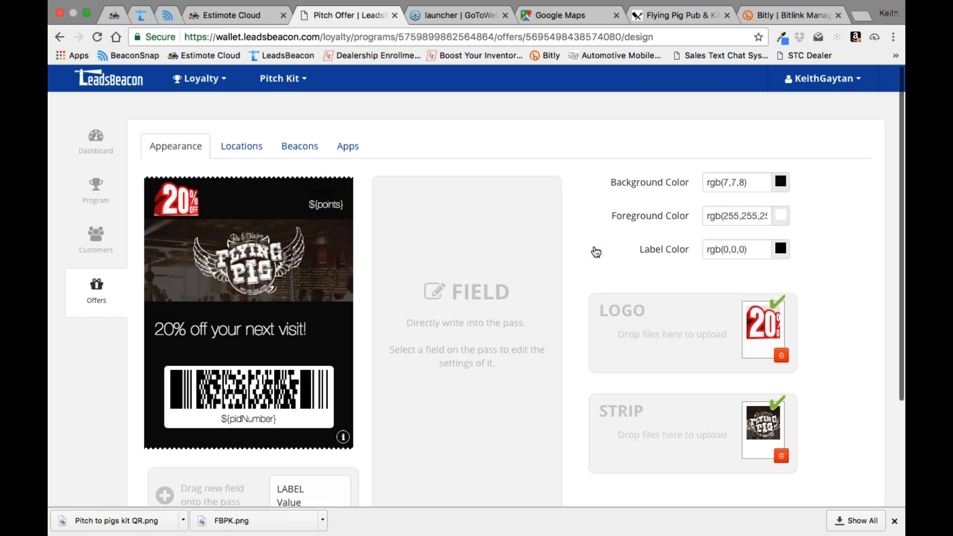
Step: Switch to Google Maps, look for a competing restaurant near Flying Pig Pub & Kitchen and open the details of Rosati's Chicago Pizza
{"action": "left_click", "coordinate": [570, 16]}
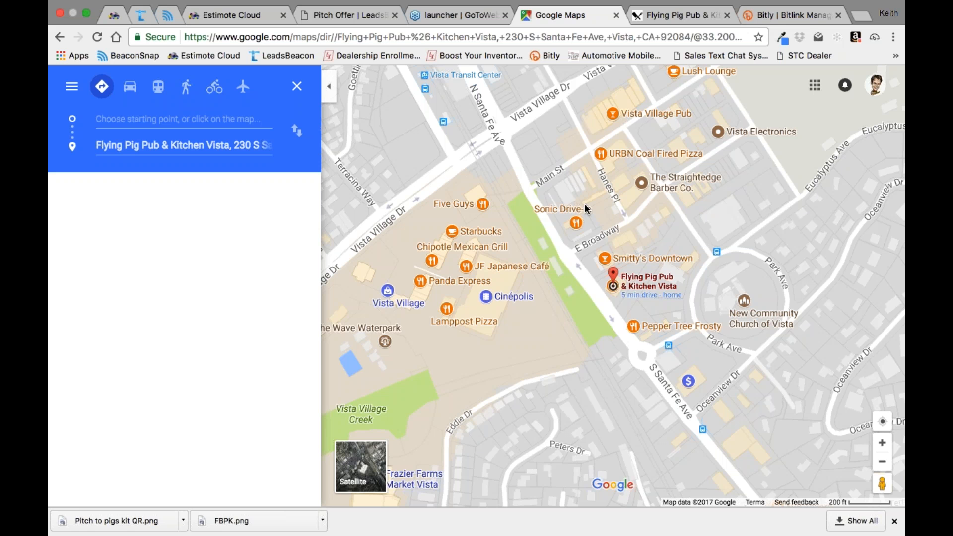
{"action": "left_click_drag", "start_coordinate": [566, 221], "coordinate": [689, 389]}
{"action": "left_click_drag", "start_coordinate": [520, 170], "coordinate": [614, 317]}
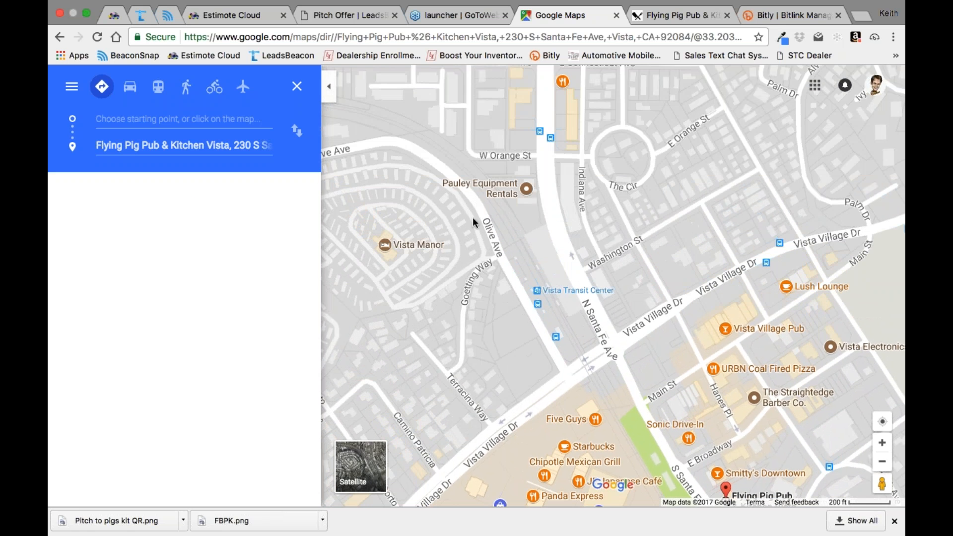
{"action": "left_click_drag", "start_coordinate": [473, 216], "coordinate": [687, 88]}
{"action": "left_click_drag", "start_coordinate": [613, 378], "coordinate": [674, 229]}
{"action": "right_click", "coordinate": [610, 360]}
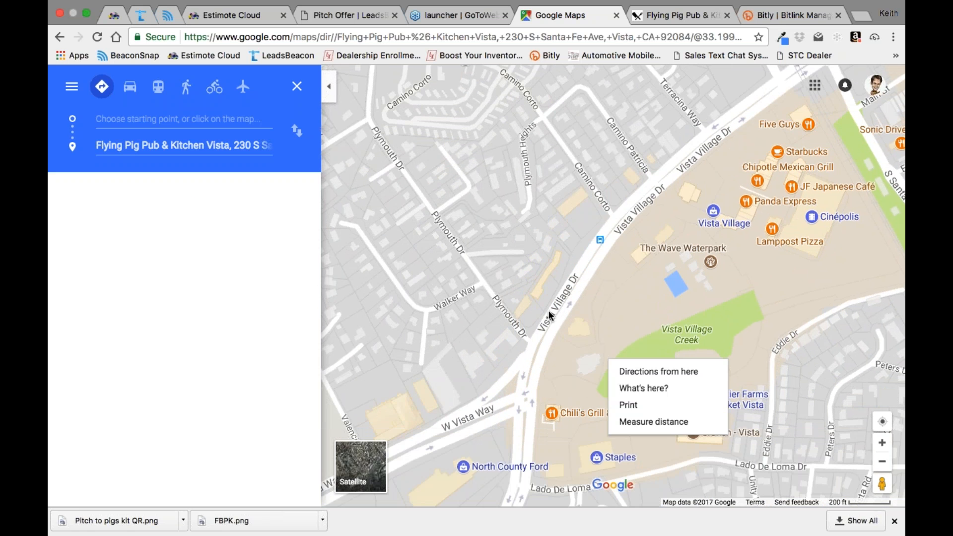
{"action": "left_click", "coordinate": [689, 196]}
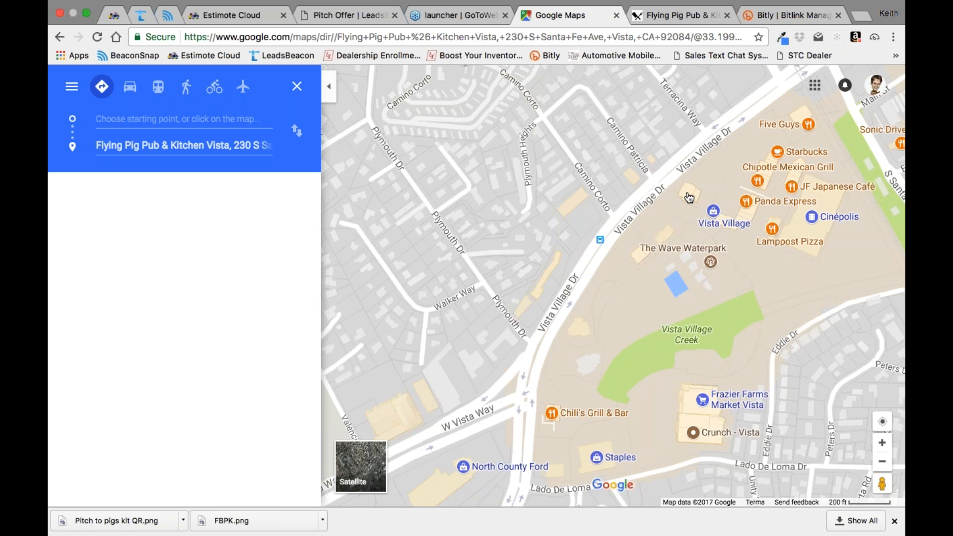
{"action": "scroll", "coordinate": [689, 198], "scroll_direction": "up", "scroll_amount": 2}
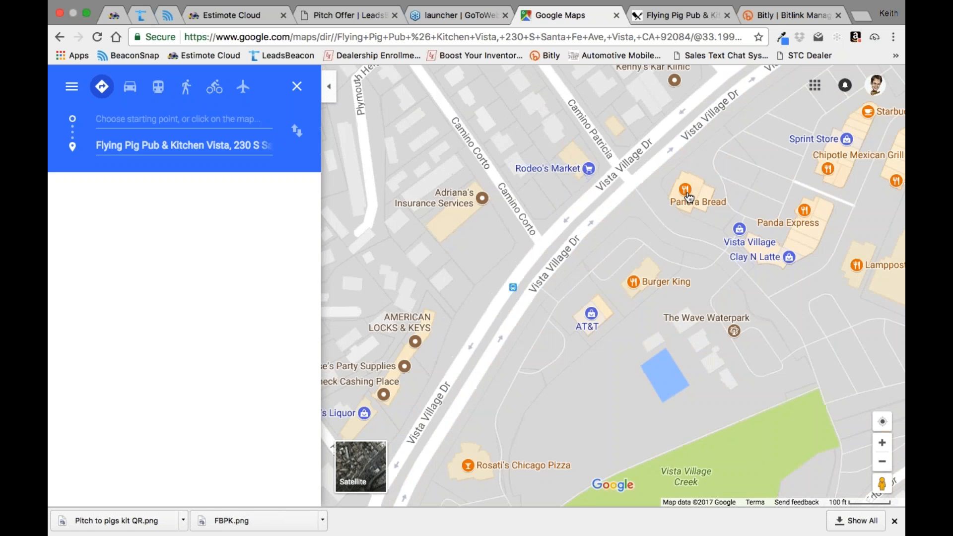
{"action": "left_click", "coordinate": [605, 326]}
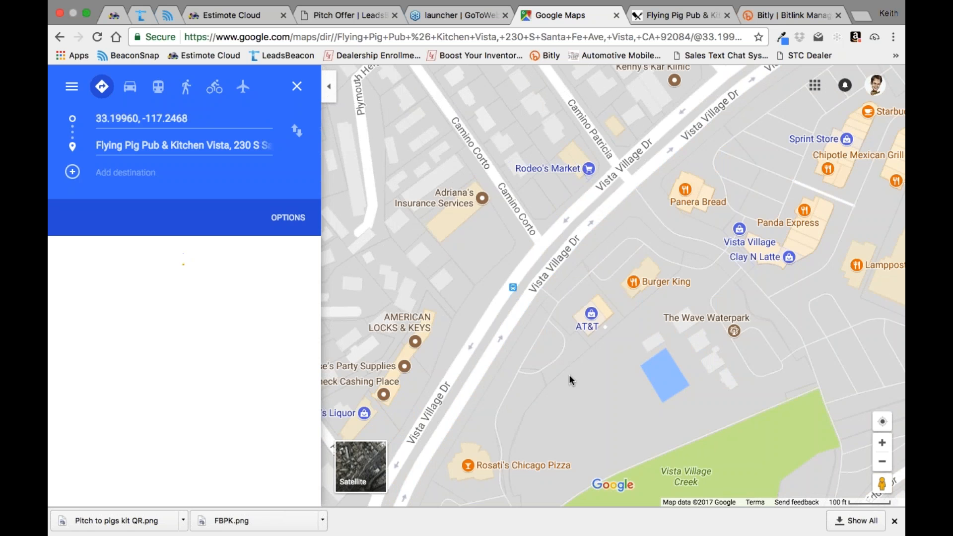
{"action": "left_click", "coordinate": [469, 466]}
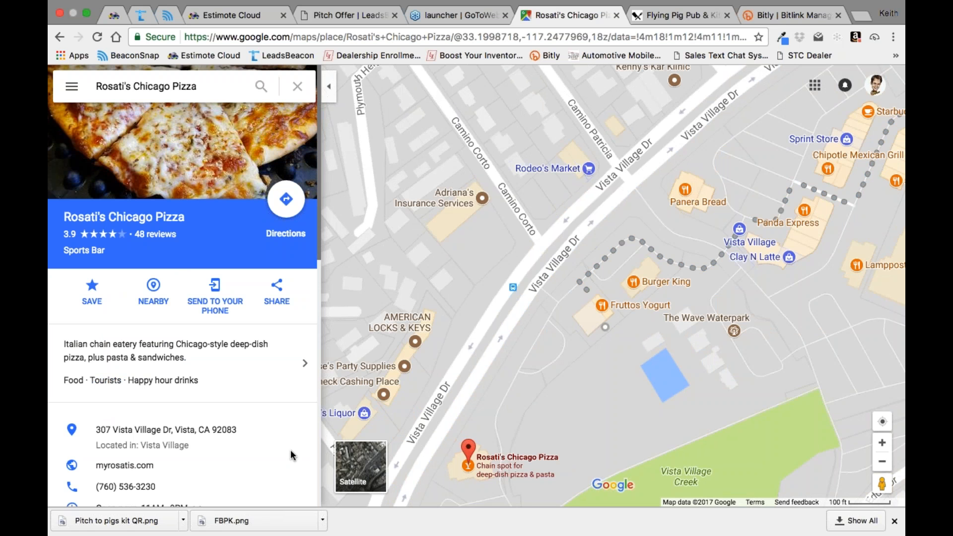
Step: In LeadsBeacon, add Rosati's Chicago Pizza in Vista, CA as a location where the Pitch Offer displays on the lock screen
{"action": "left_click", "coordinate": [333, 14]}
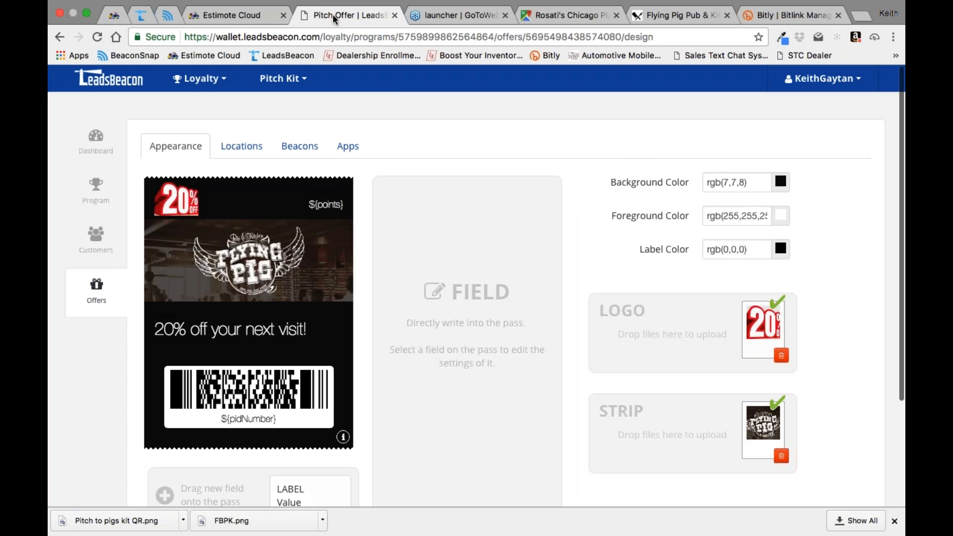
{"action": "left_click", "coordinate": [244, 149]}
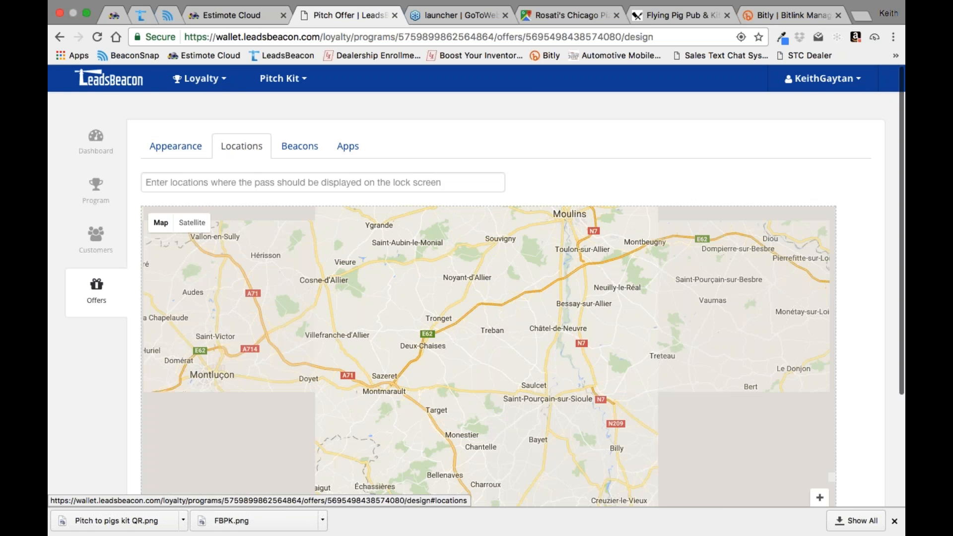
{"action": "left_click", "coordinate": [244, 184]}
{"action": "type", "text": "rossotis"}
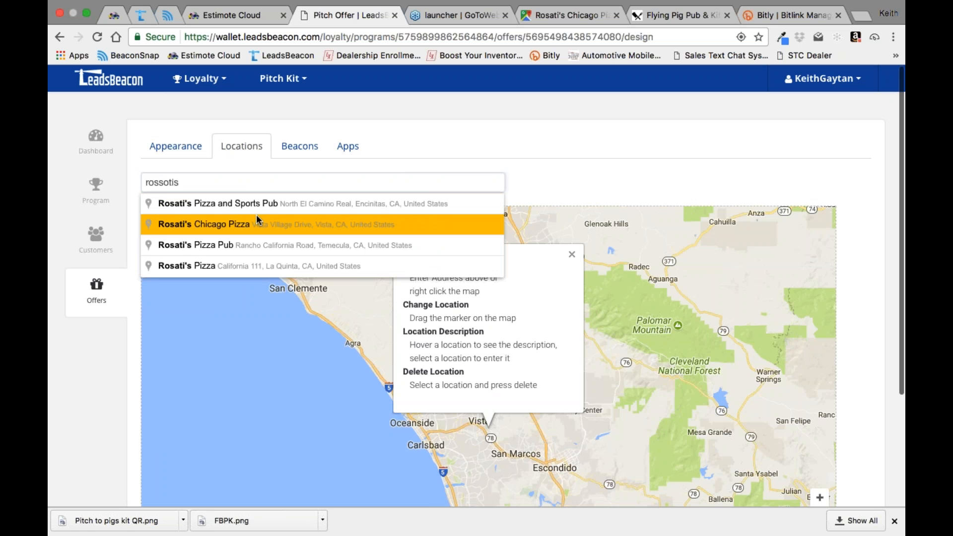
{"action": "left_click", "coordinate": [248, 224]}
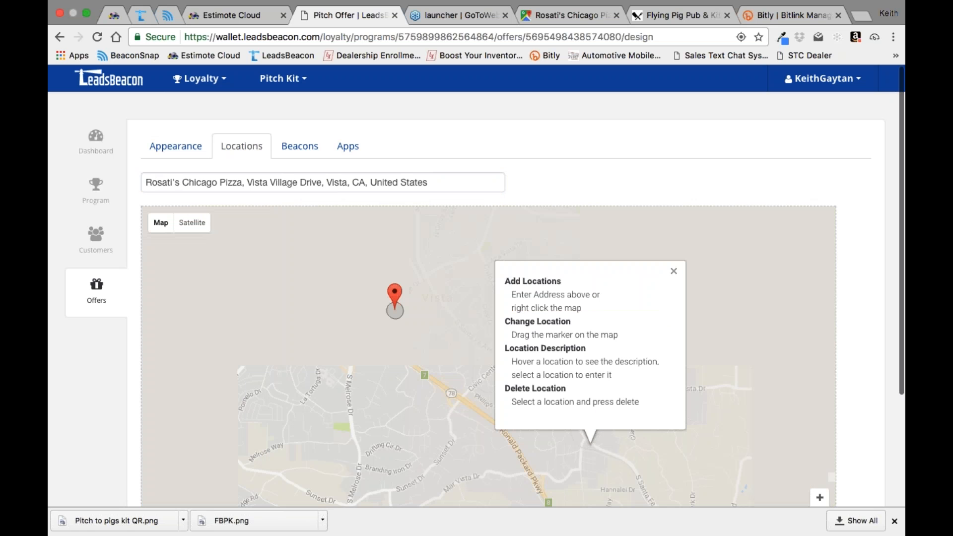
Step: Give the Rosati's location marker the description "Great Pizza, tomorrow use your coupon with us" and save the text
{"action": "left_click", "coordinate": [396, 295]}
{"action": "left_click", "coordinate": [364, 263]}
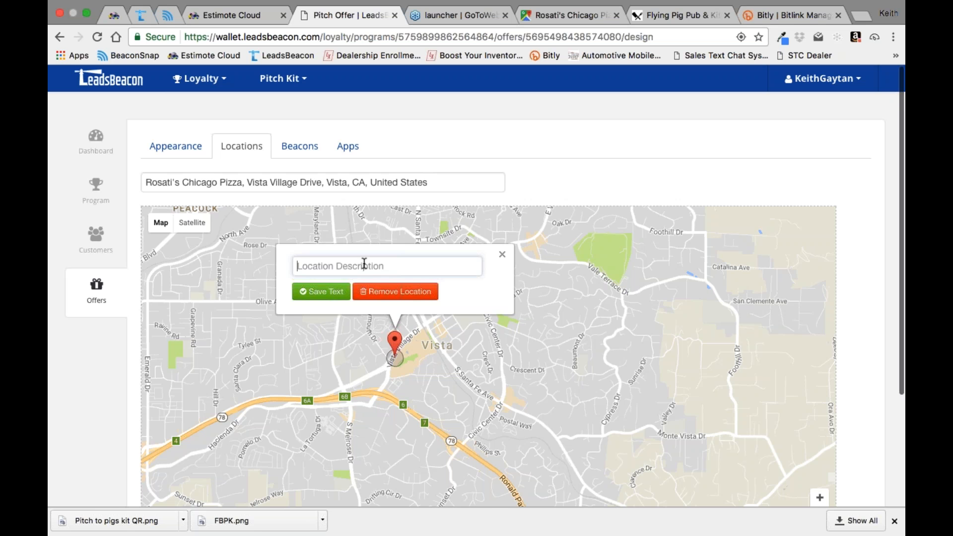
{"action": "type", "text": "Great Pizza, tomorrw"}
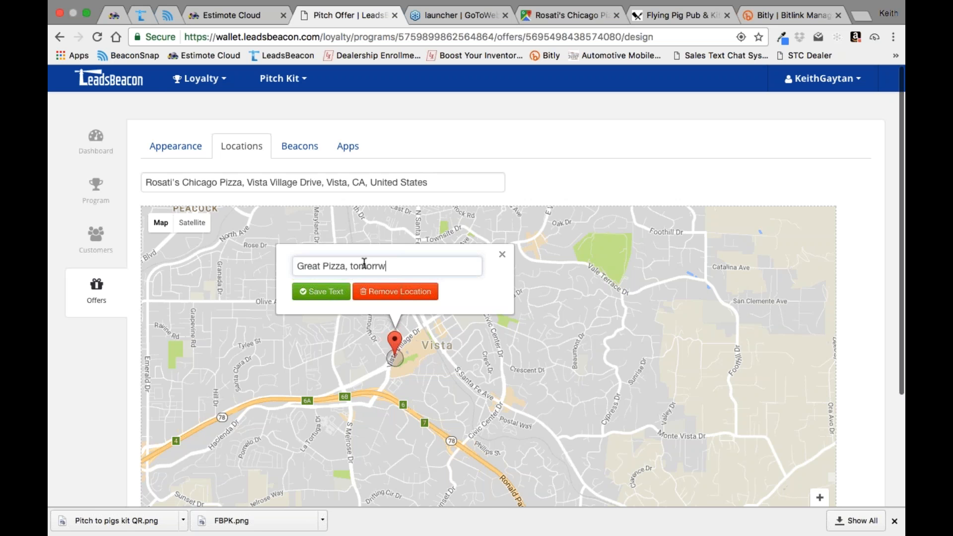
{"action": "key", "text": "BackSpace"}
{"action": "type", "text": "ow us"}
{"action": "key", "text": "BackSpace"}
{"action": "type", "text": "se this"}
{"action": "key", "text": "BackSpace"}
{"action": "key", "text": "BackSpace"}
{"action": "key", "text": "BackSpace"}
{"action": "key", "text": "BackSpace"}
{"action": "type", "text": "you"}
{"action": "key", "text": "BackSpace"}
{"action": "type", "text": "ur coupon with us"}
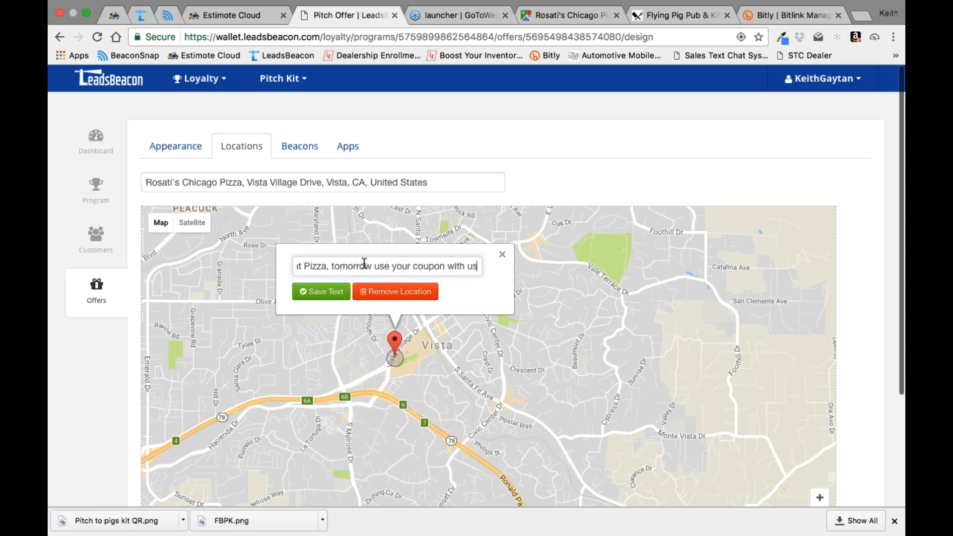
{"action": "left_click", "coordinate": [321, 291]}
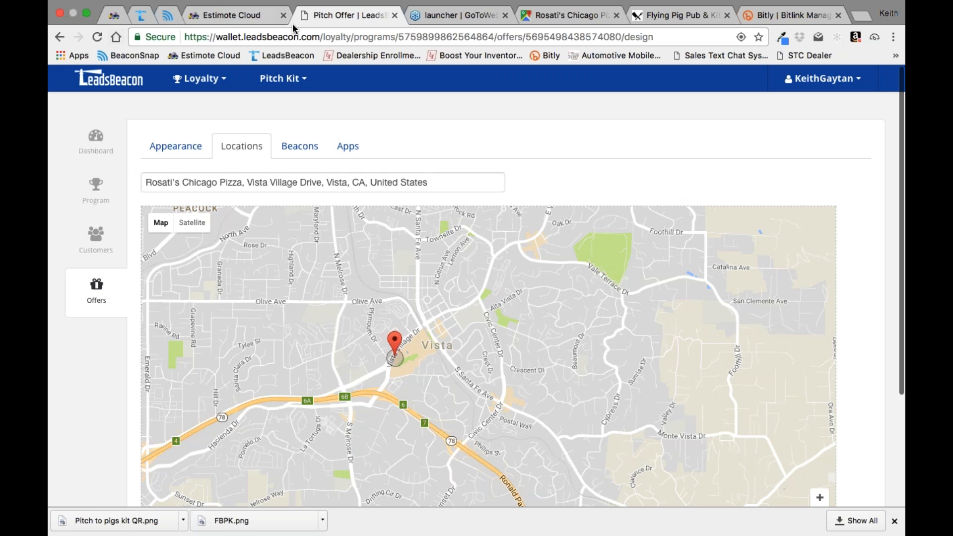
Step: Return to the list of offers and open the loyalty program's page
{"action": "left_click", "coordinate": [100, 288]}
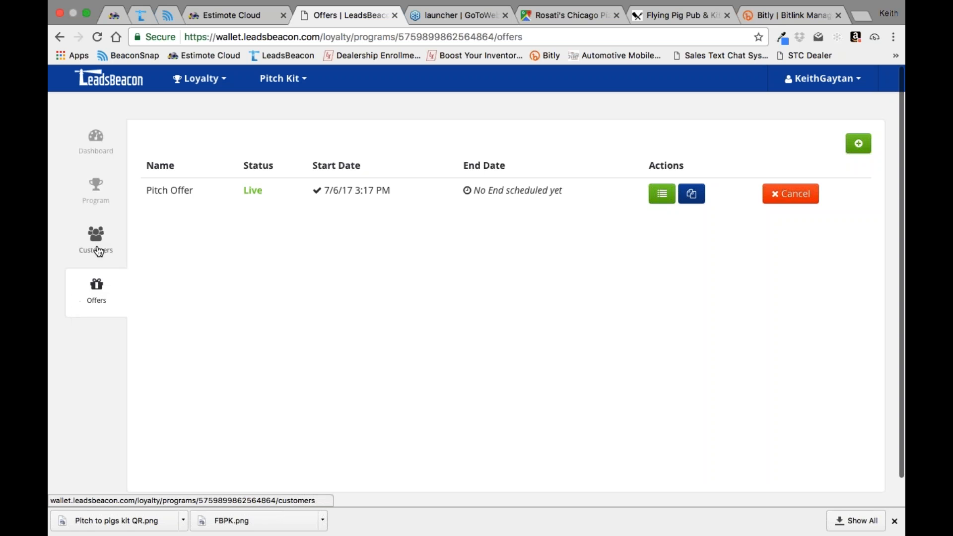
{"action": "left_click", "coordinate": [97, 189]}
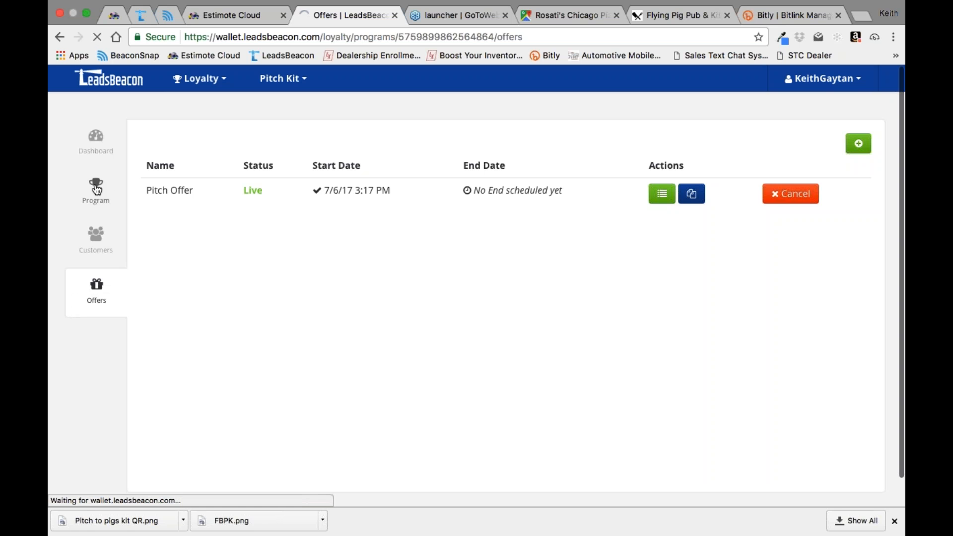
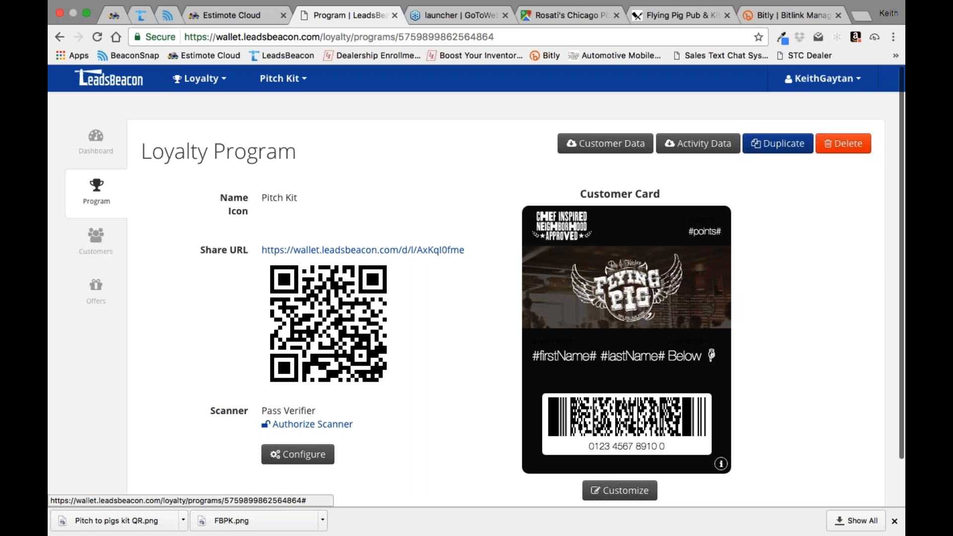
Step: Switch to BeaconSnap and open the SMS keyword campaigns
{"action": "left_click", "coordinate": [167, 15]}
{"action": "mouse_move", "coordinate": [89, 131]}
{"action": "left_click", "coordinate": [80, 252]}
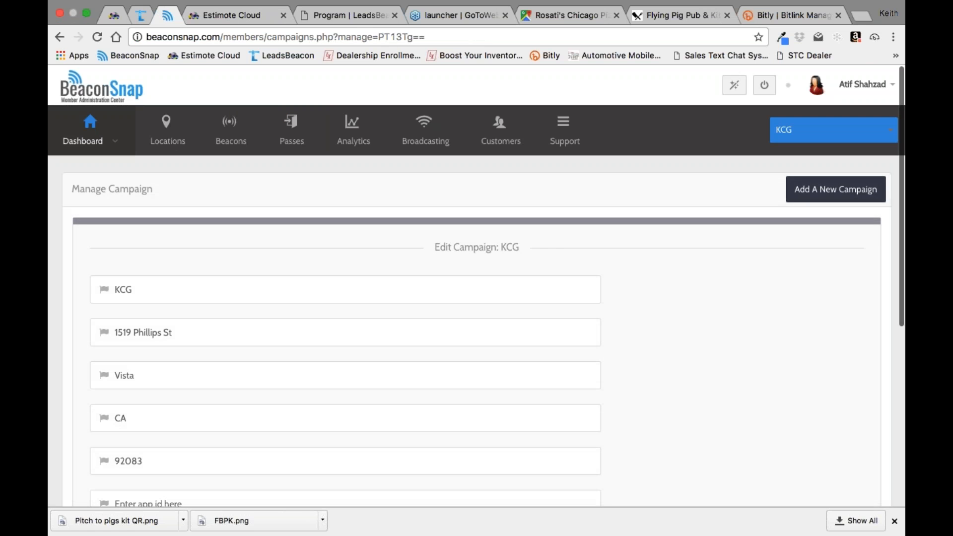
{"action": "left_click", "coordinate": [90, 263]}
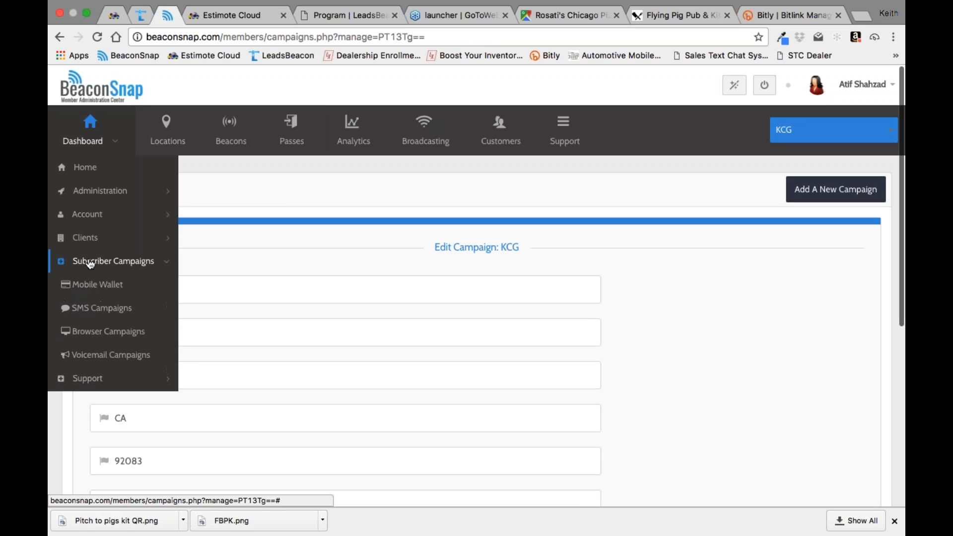
{"action": "left_click", "coordinate": [82, 310]}
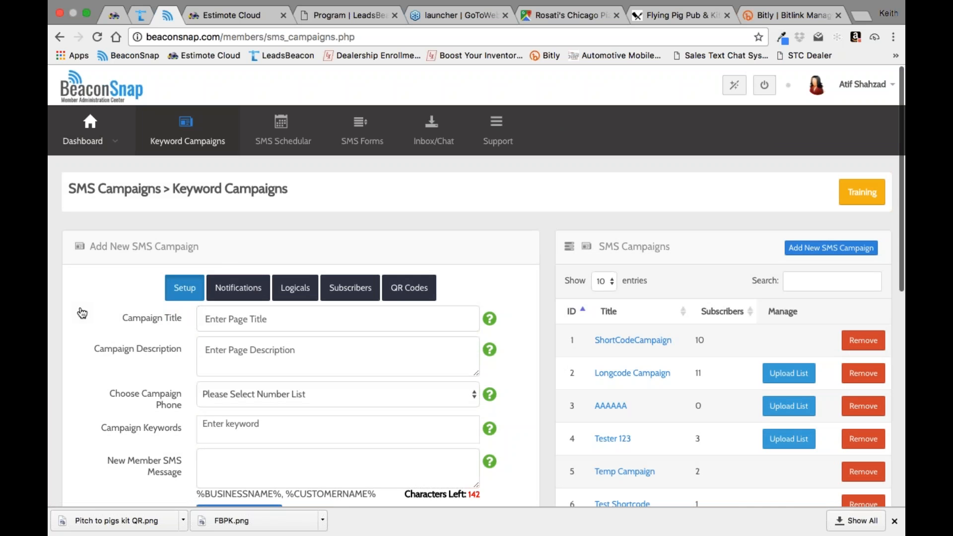
Step: Find the Pitch Kit 01 campaign in the SMS campaign list and open it for editing
{"action": "scroll", "coordinate": [450, 459], "scroll_direction": "down", "scroll_amount": 7}
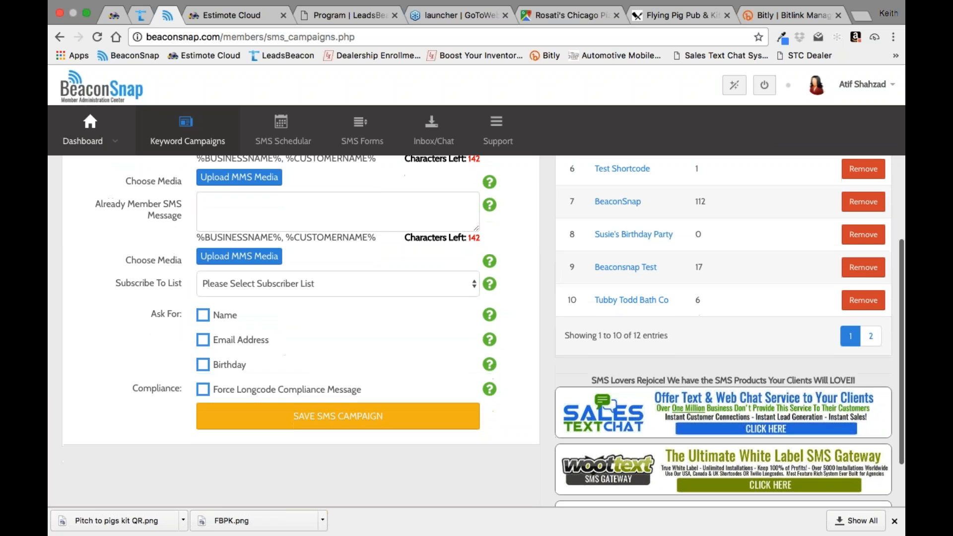
{"action": "left_click", "coordinate": [866, 341]}
{"action": "scroll", "coordinate": [705, 377], "scroll_direction": "up", "scroll_amount": 7}
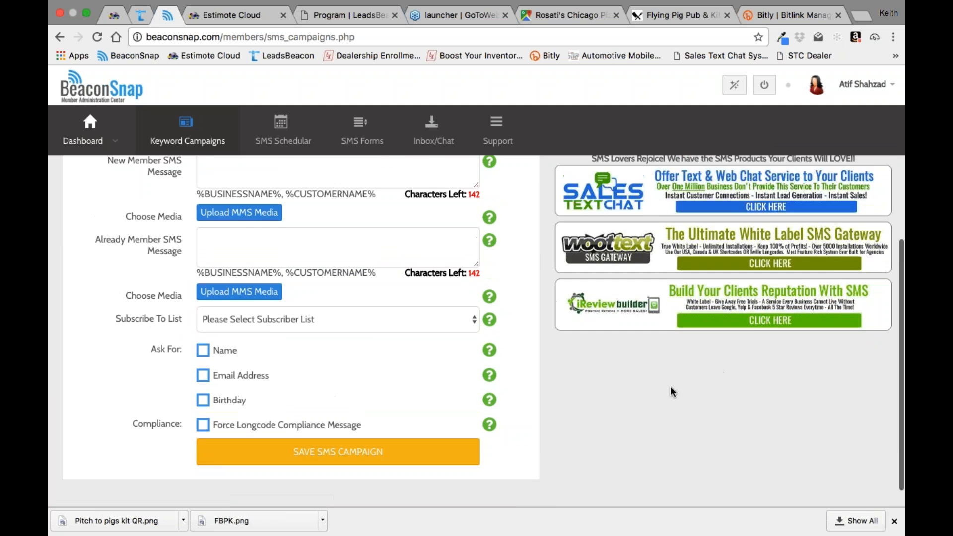
{"action": "left_click", "coordinate": [602, 342]}
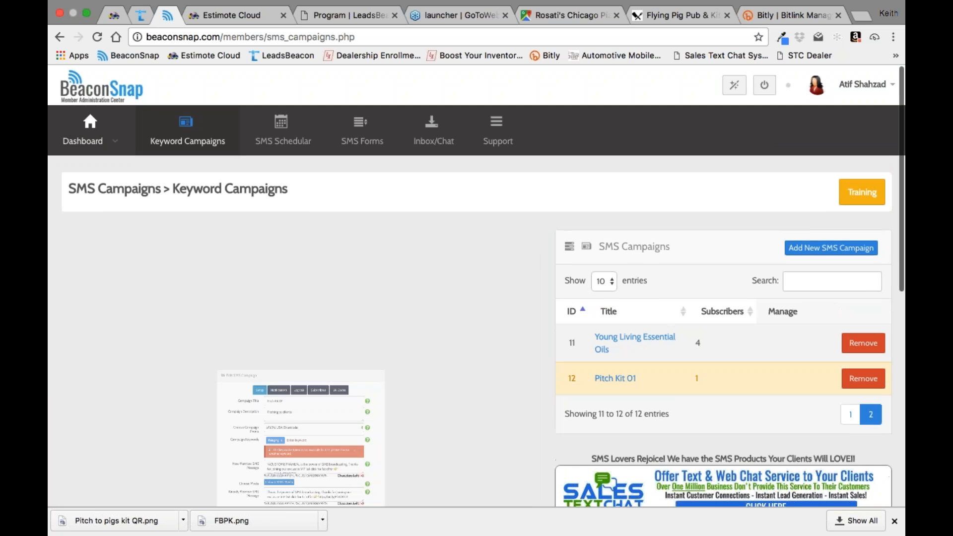
{"action": "scroll", "coordinate": [550, 331], "scroll_direction": "down", "scroll_amount": 2}
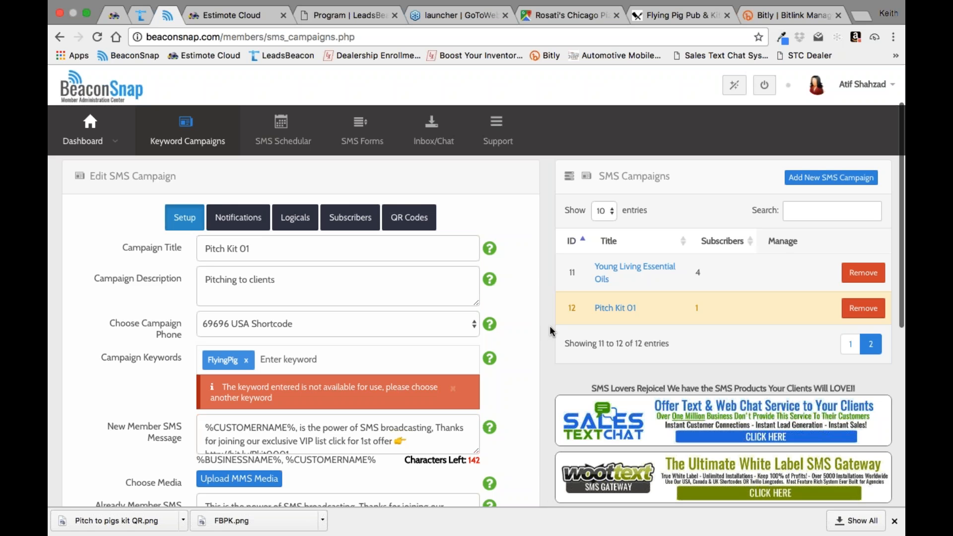
{"action": "left_click", "coordinate": [861, 16]}
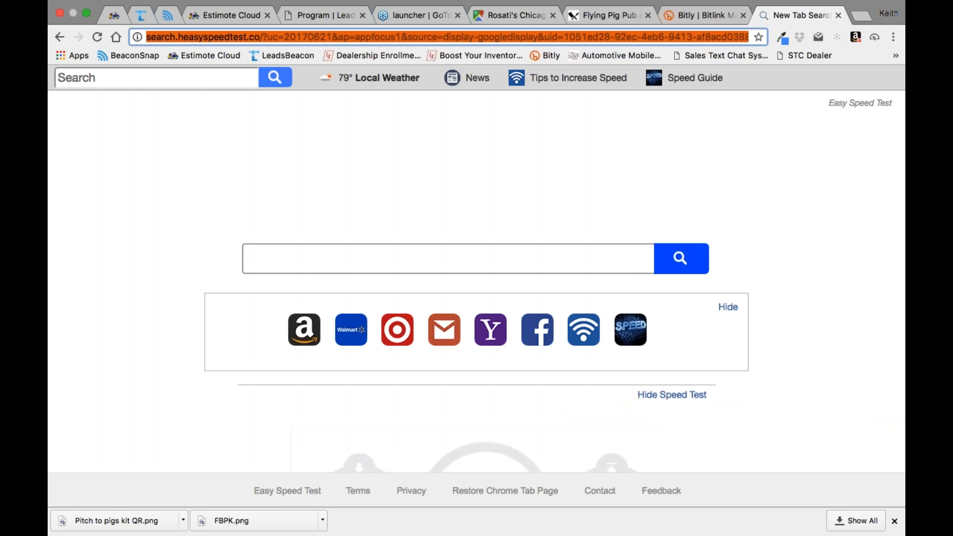
{"action": "left_click", "coordinate": [307, 16]}
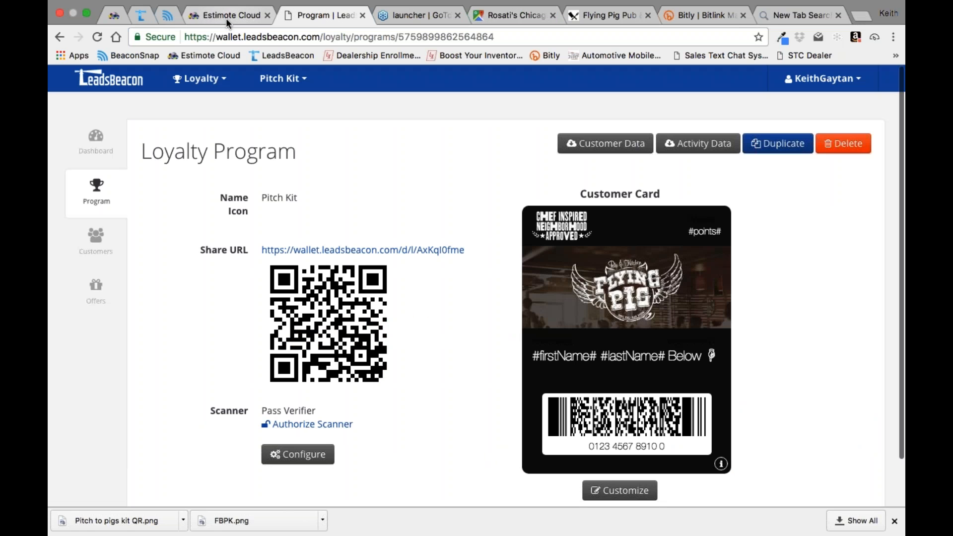
{"action": "left_click", "coordinate": [171, 18]}
Step: Add the car-brand keywords ford, chevy, toyota and honda to the Pitch Kit 01 campaign
{"action": "scroll", "coordinate": [524, 318], "scroll_direction": "down", "scroll_amount": 3}
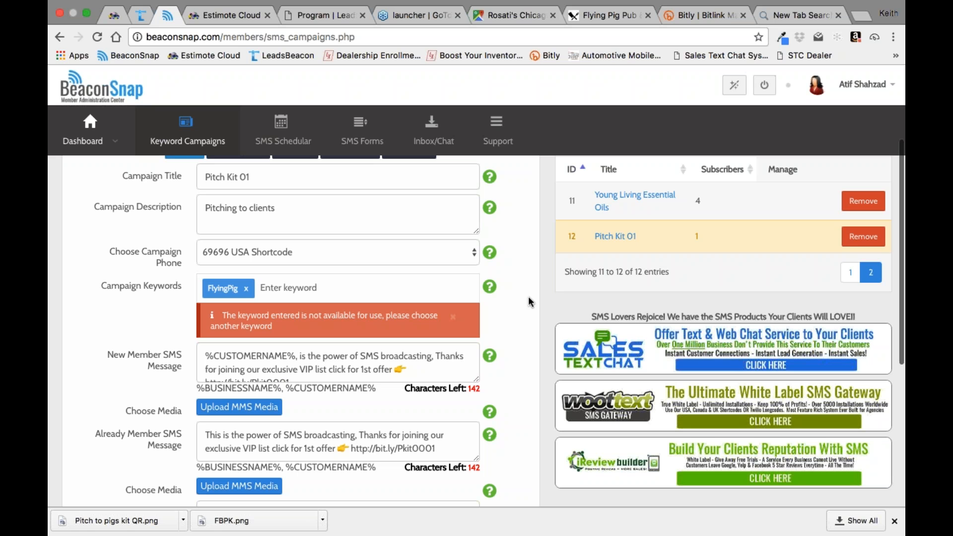
{"action": "type", "text": "ford"}
{"action": "key", "text": "Return"}
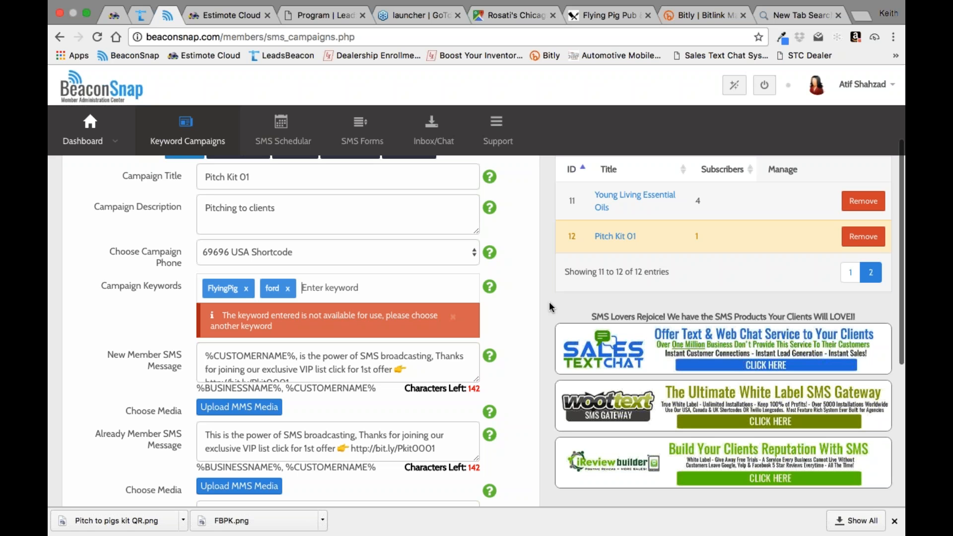
{"action": "type", "text": "che"}
{"action": "key", "text": "Return"}
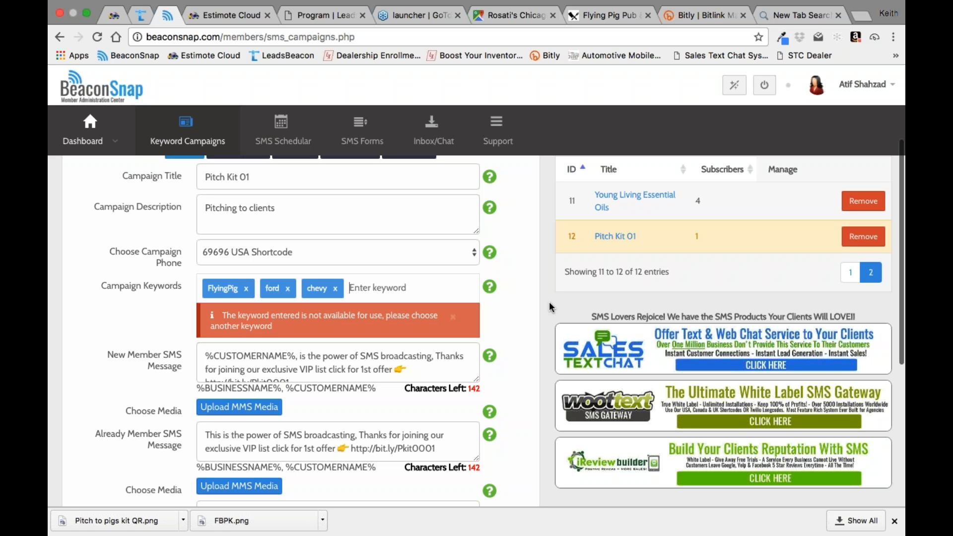
{"action": "type", "text": "toyota"}
{"action": "key", "text": "Return"}
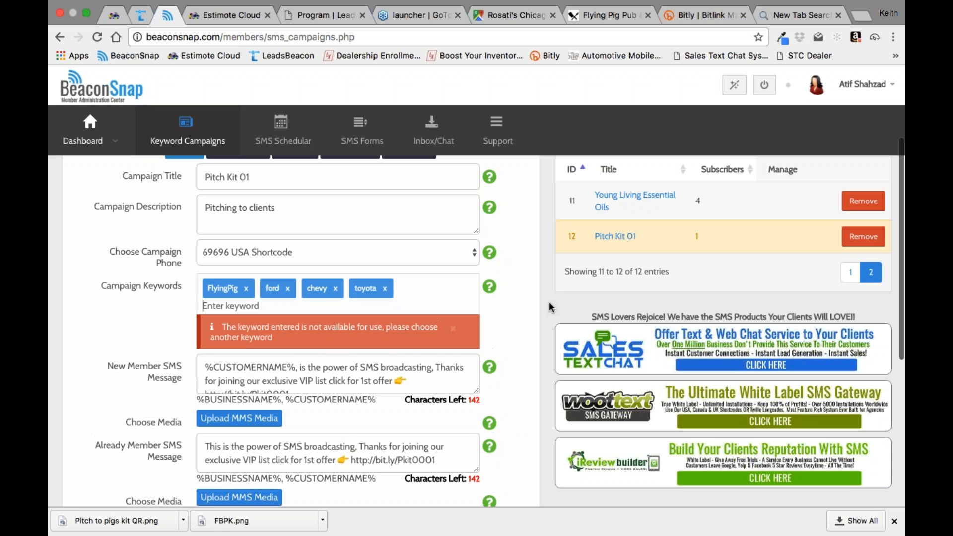
{"action": "type", "text": "honda"}
{"action": "key", "text": "Return"}
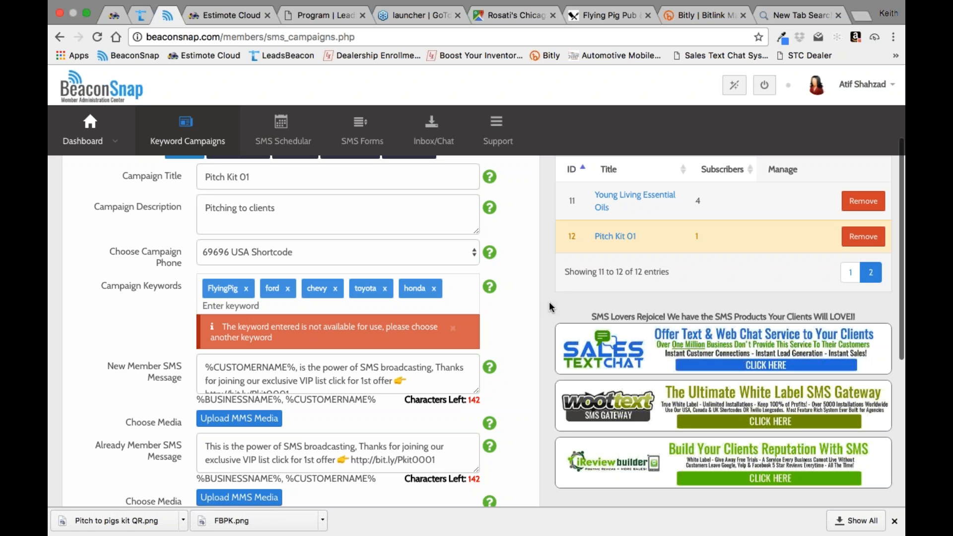
Step: Enter the restaurant names sonic, chilis and fiveguys as further campaign keywords
{"action": "type", "text": "sonic"}
{"action": "key", "text": "Return"}
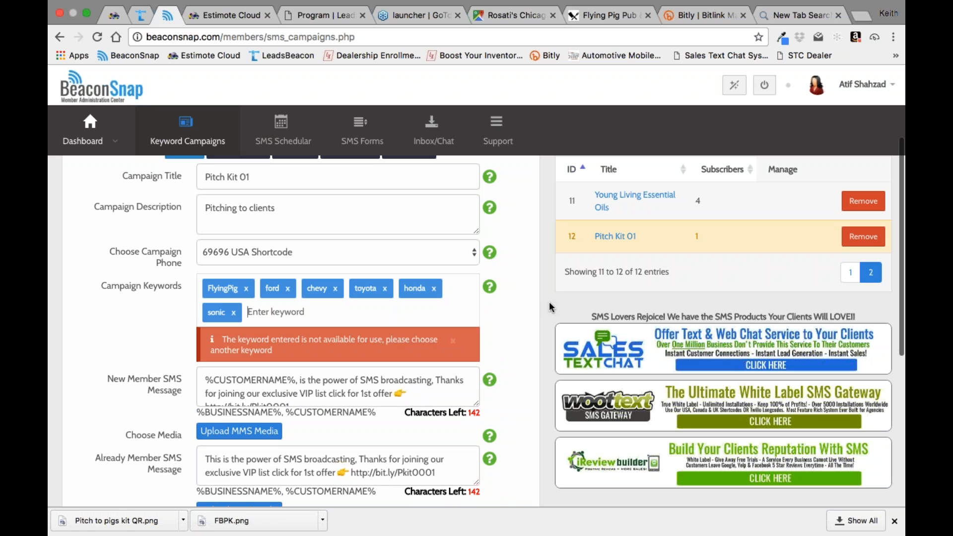
{"action": "type", "text": "chilis"}
{"action": "key", "text": "Return"}
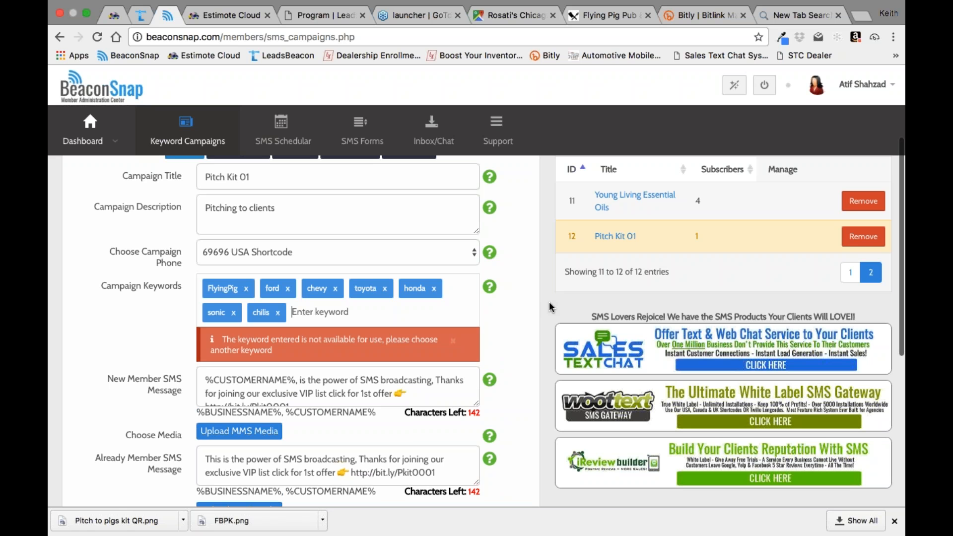
{"action": "type", "text": "fiveguys"}
{"action": "key", "text": "Return"}
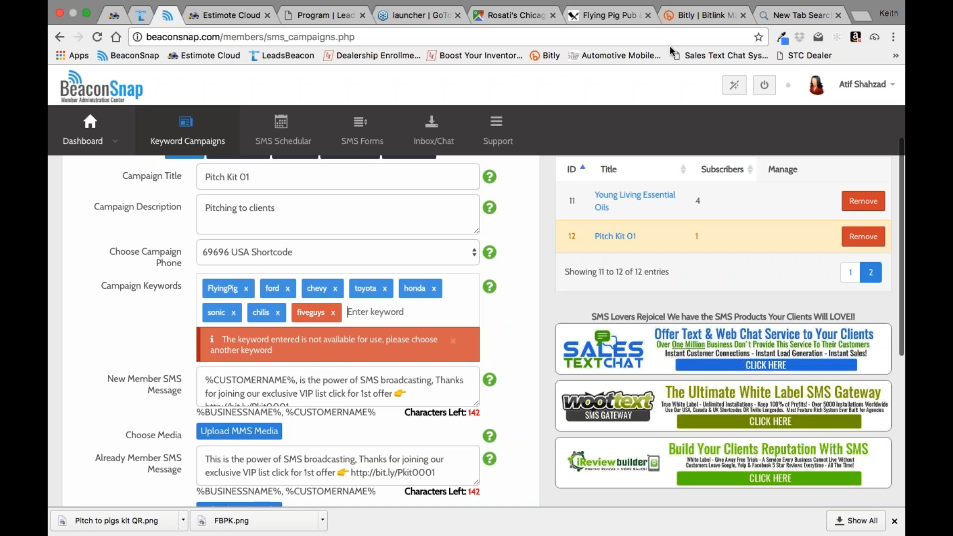
{"action": "left_click", "coordinate": [328, 17]}
{"action": "left_click", "coordinate": [230, 16]}
{"action": "left_click", "coordinate": [168, 16]}
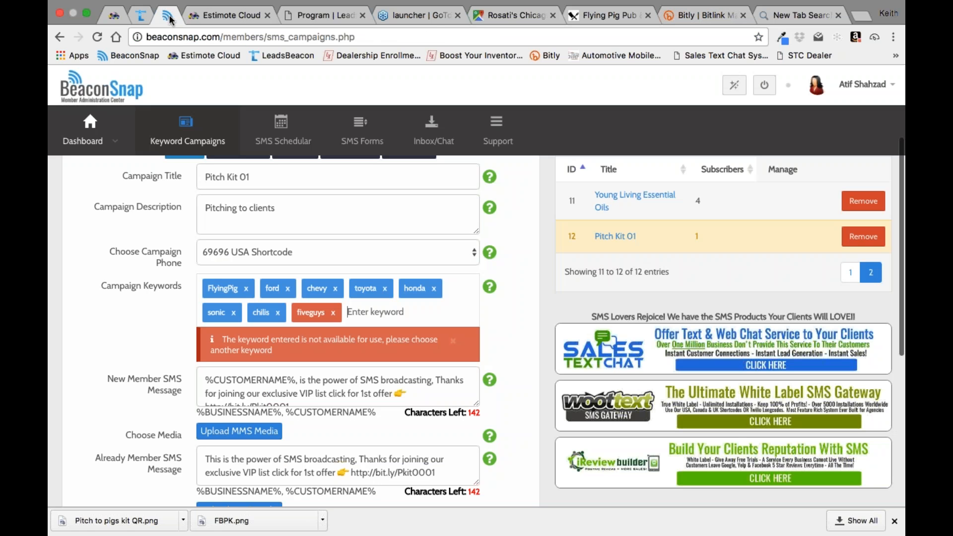
{"action": "left_click", "coordinate": [317, 13]}
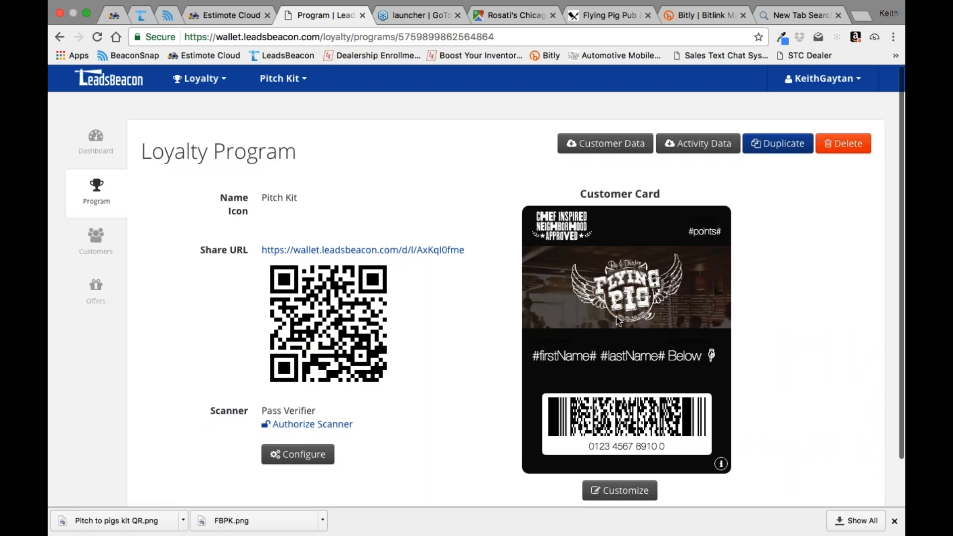
{"action": "left_click", "coordinate": [169, 15]}
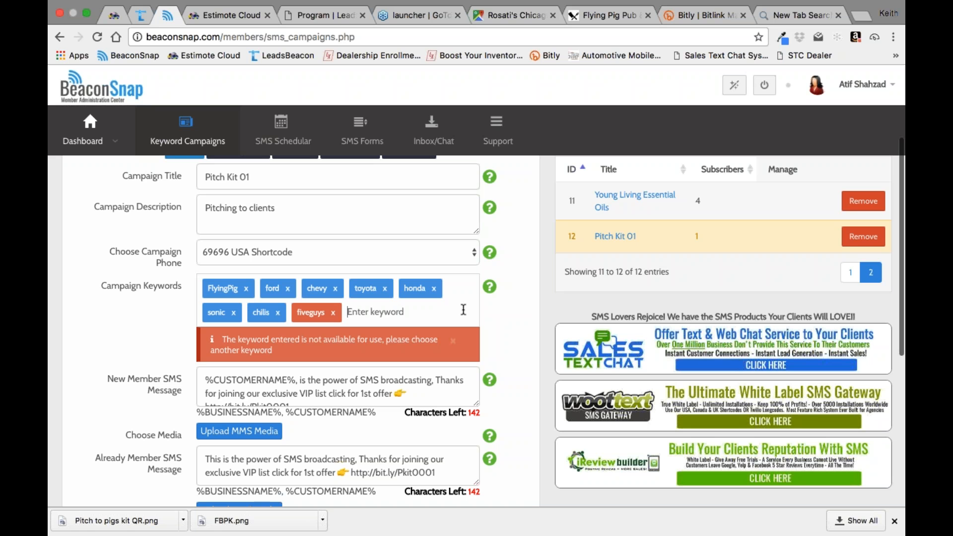
Step: Add lincoln, astonmartin and jaguar to the campaign keywords of Pitch Kit 01
{"action": "type", "text": "lincoln"}
{"action": "key", "text": "Return"}
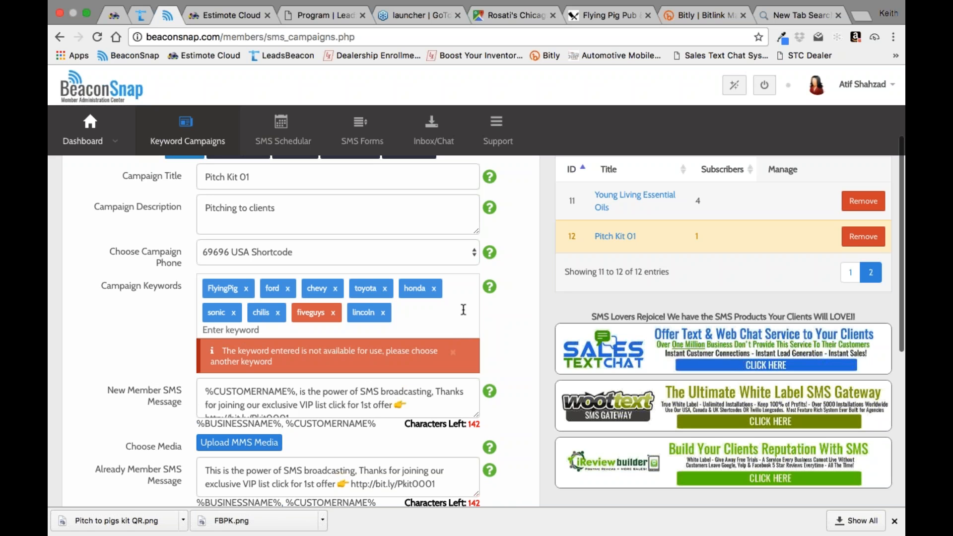
{"action": "type", "text": "astonmartin"}
{"action": "key", "text": "Return"}
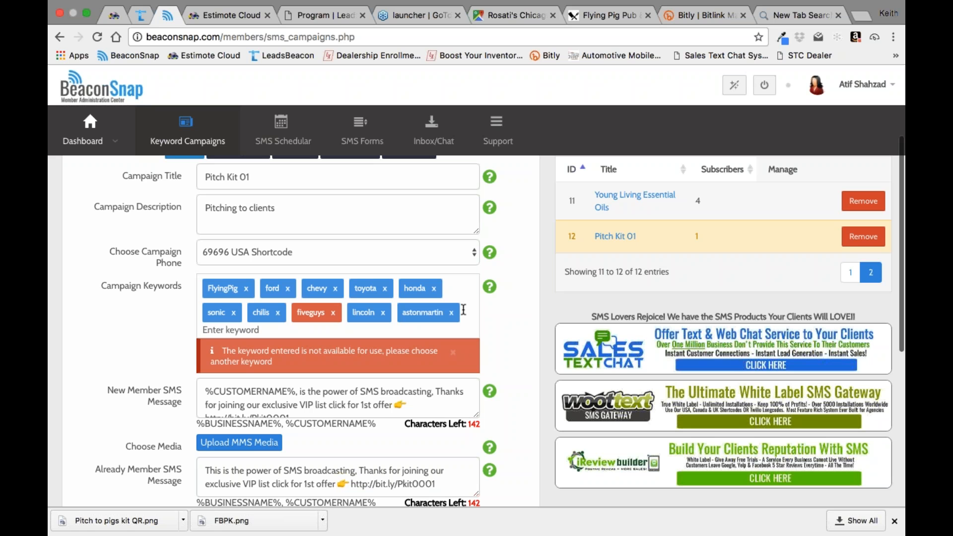
{"action": "type", "text": "jaguar"}
{"action": "key", "text": "Return"}
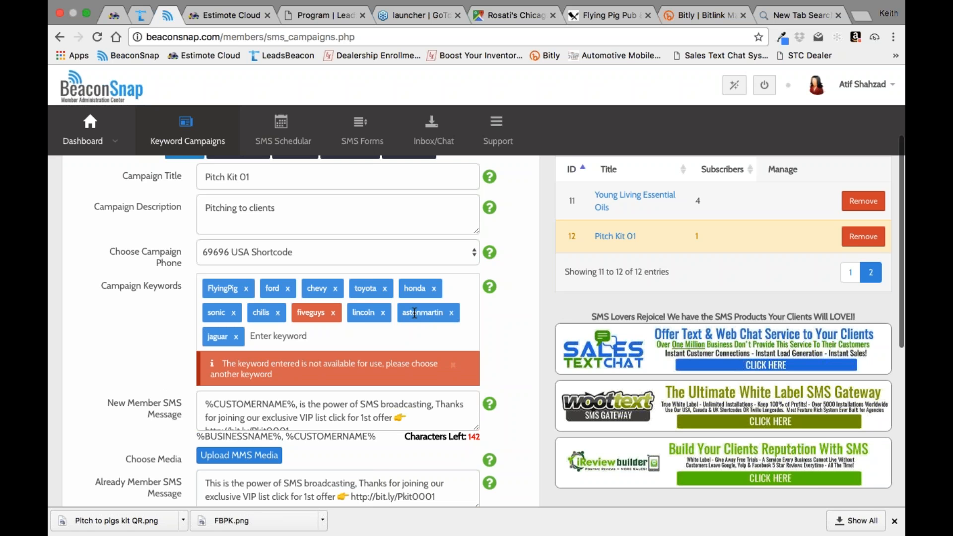
{"action": "scroll", "coordinate": [453, 334], "scroll_direction": "up", "scroll_amount": 2}
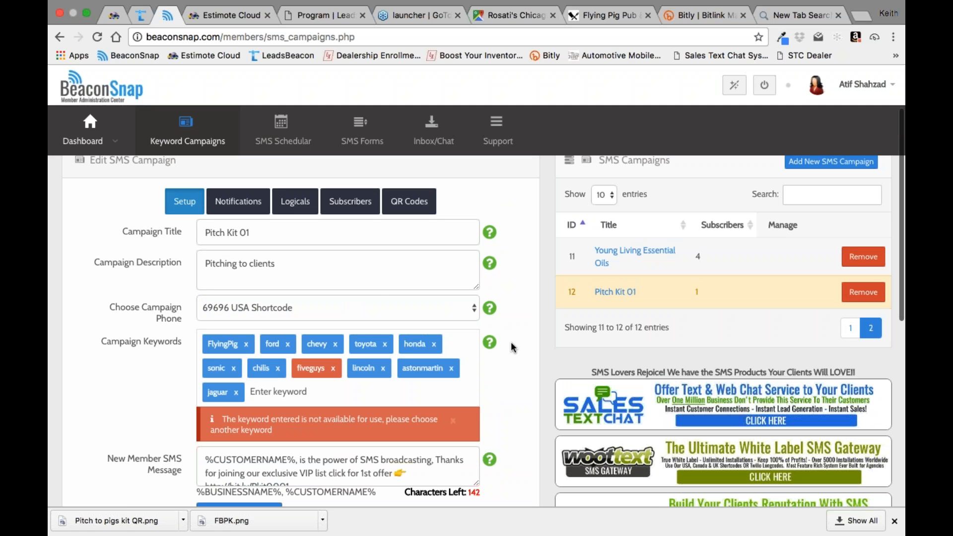
Step: Switch to LeadsBeacon, view the Pitch Offer's details and return to the loyalty program's page
{"action": "left_click", "coordinate": [349, 17]}
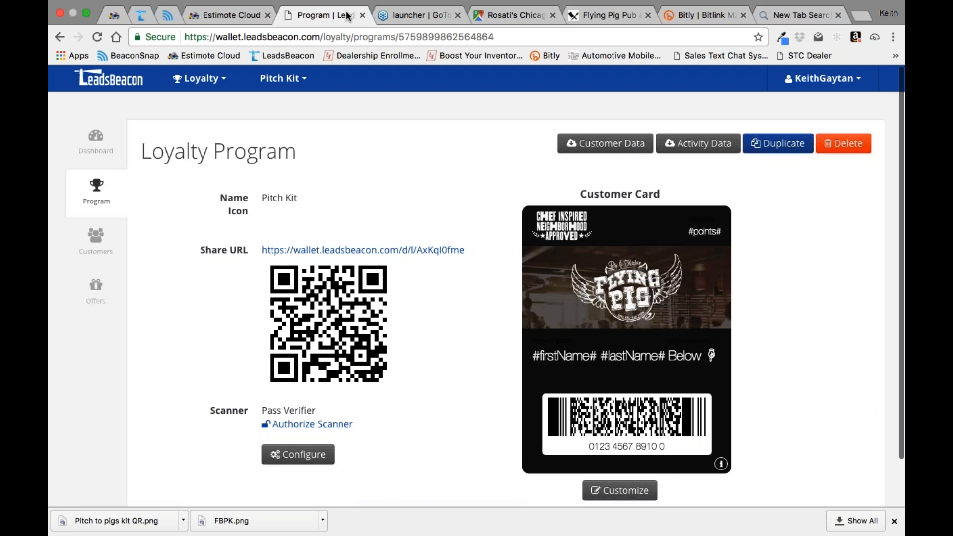
{"action": "left_click", "coordinate": [96, 287]}
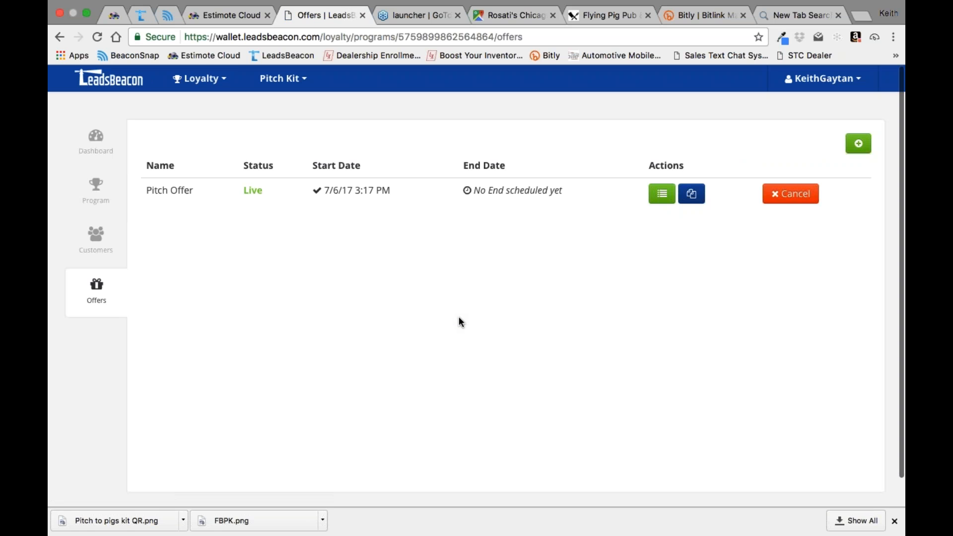
{"action": "left_click", "coordinate": [668, 193]}
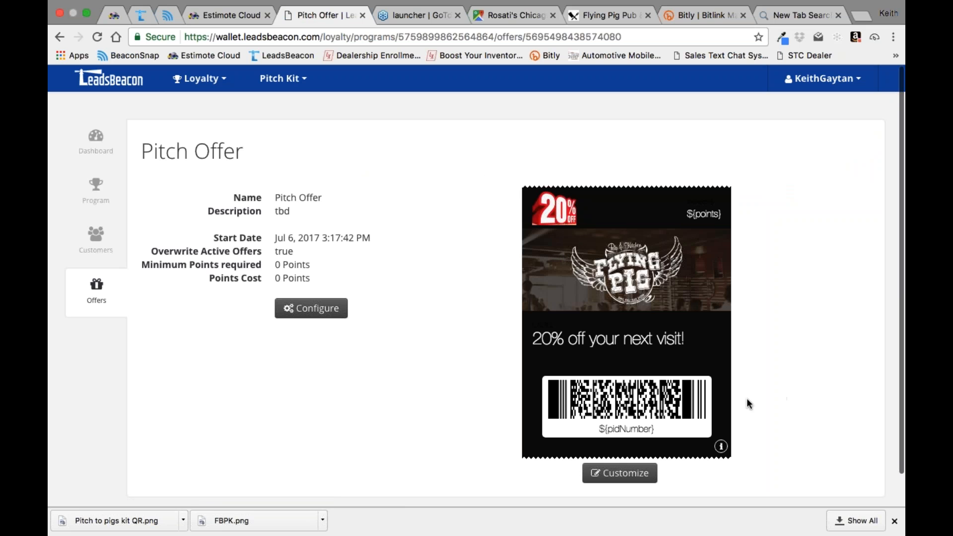
{"action": "left_click", "coordinate": [107, 187]}
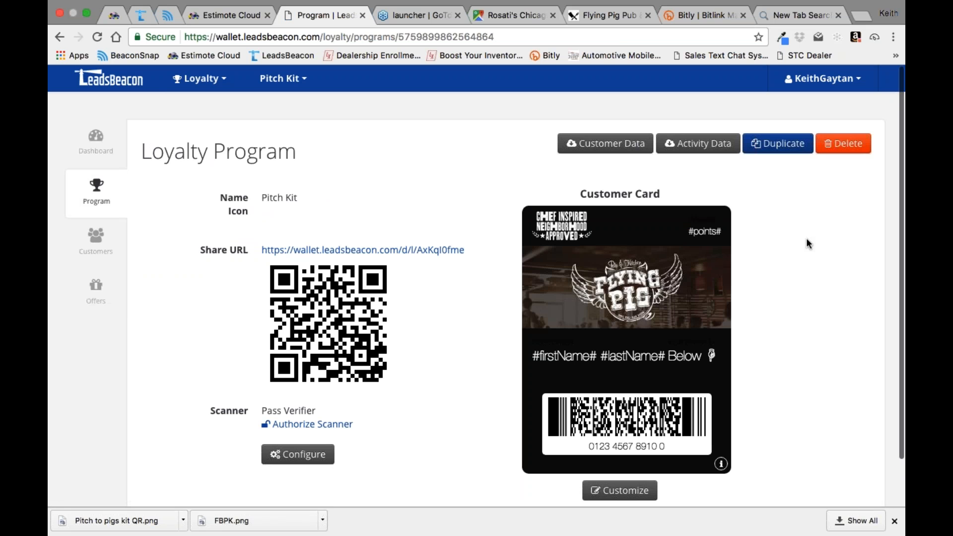
Step: Open the Pitch Kit loyalty program's configuration and look through its activity points and contact settings
{"action": "left_click", "coordinate": [167, 16]}
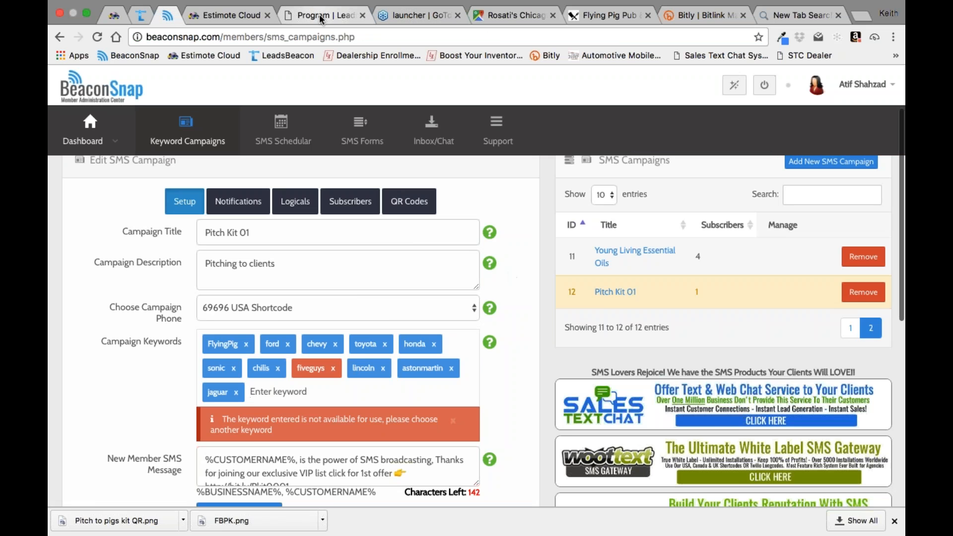
{"action": "left_click", "coordinate": [321, 18]}
{"action": "left_click", "coordinate": [296, 456]}
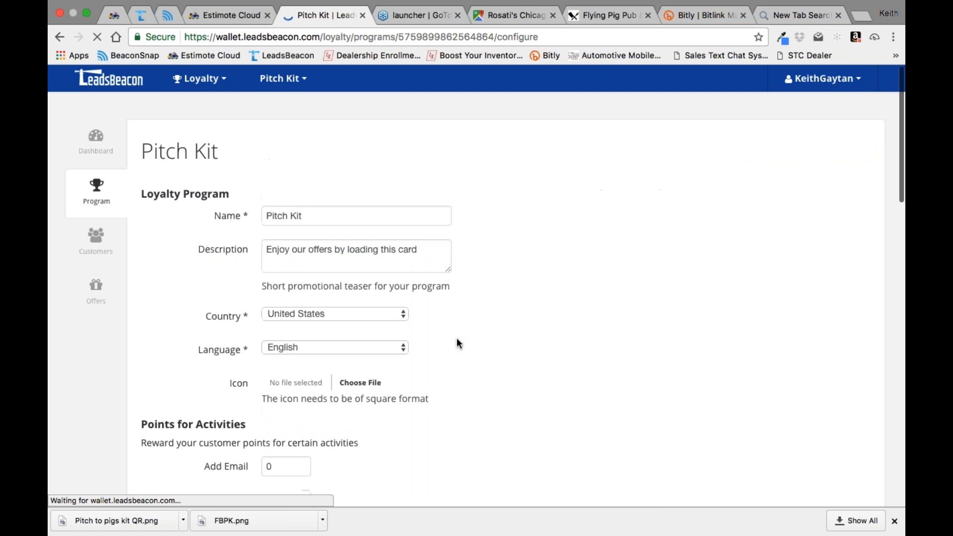
{"action": "scroll", "coordinate": [457, 343], "scroll_direction": "down", "scroll_amount": 6}
{"action": "scroll", "coordinate": [456, 342], "scroll_direction": "down", "scroll_amount": 1}
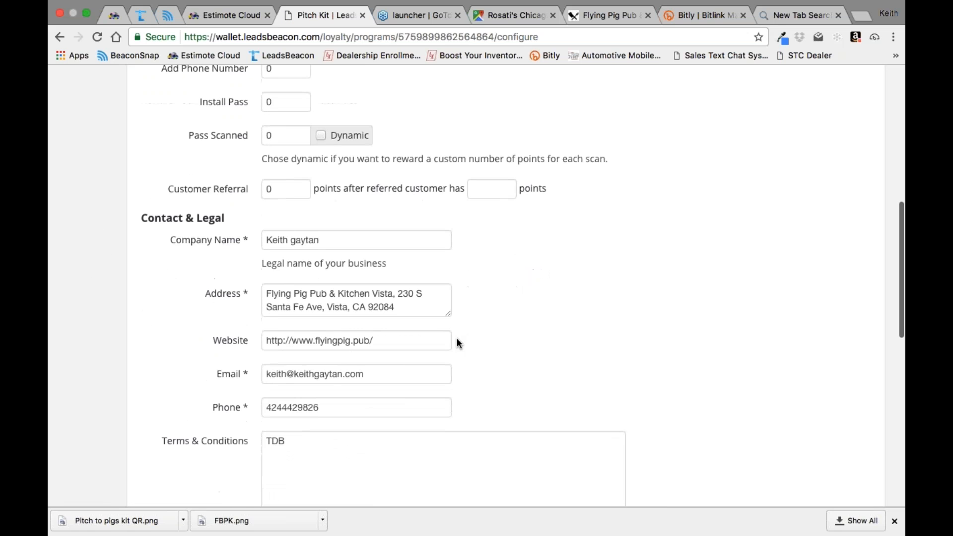
Step: Try switching the Dynamic option for Pass Scanned points on and off
{"action": "scroll", "coordinate": [554, 293], "scroll_direction": "up", "scroll_amount": 2}
{"action": "left_click", "coordinate": [321, 221]}
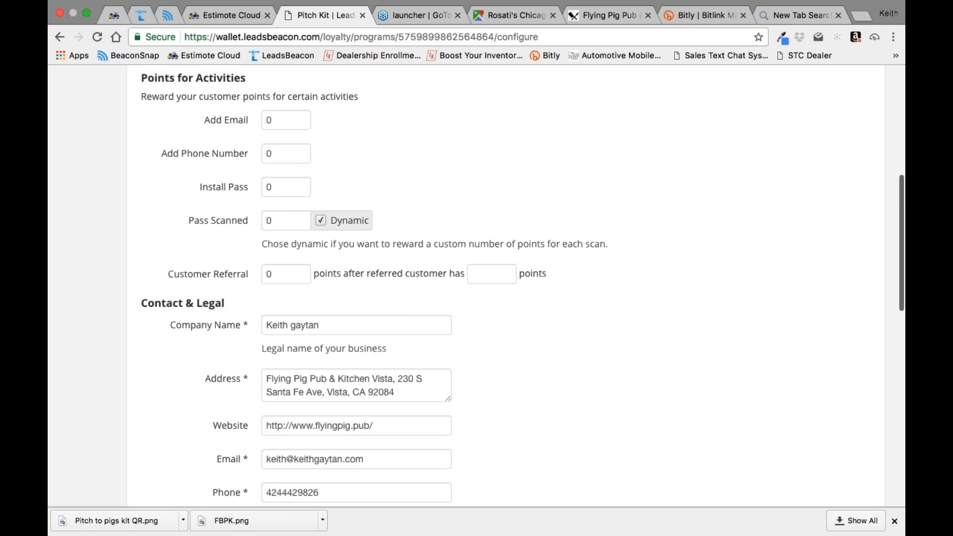
{"action": "left_click", "coordinate": [321, 220]}
{"action": "left_click", "coordinate": [321, 220]}
{"action": "left_click", "coordinate": [321, 220]}
Step: Review the scanning and redemption, custom fields and miscellaneous settings, then go back to the program's basic details
{"action": "scroll", "coordinate": [476, 287], "scroll_direction": "down", "scroll_amount": 12}
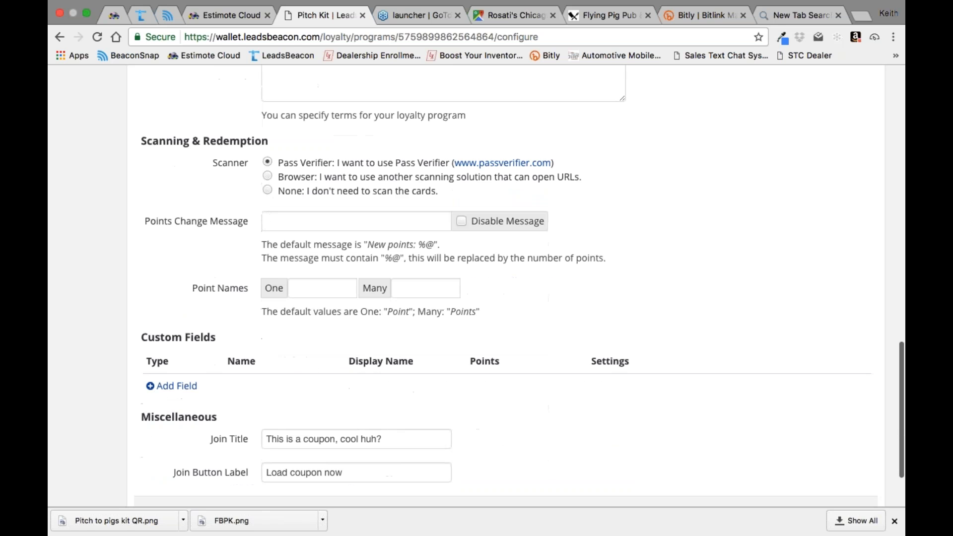
{"action": "scroll", "coordinate": [477, 288], "scroll_direction": "up", "scroll_amount": 1}
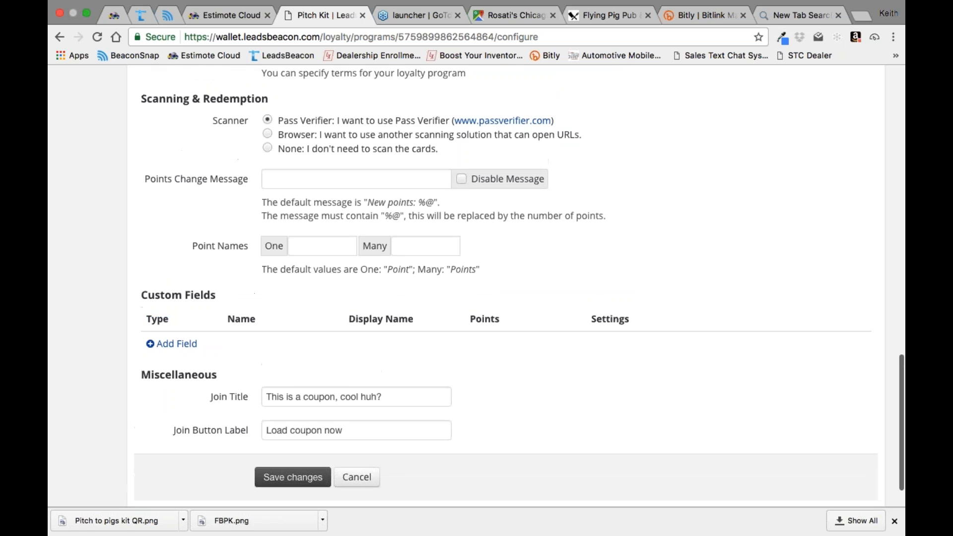
{"action": "scroll", "coordinate": [617, 240], "scroll_direction": "up", "scroll_amount": 11}
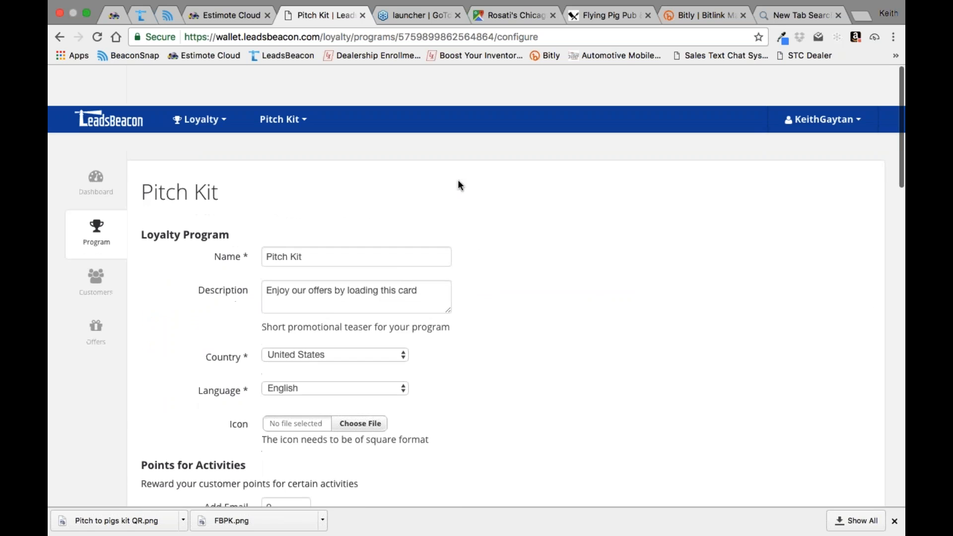
Step: Open the Pitch Offer from the loyalty program's offers and bring up its configuration
{"action": "left_click", "coordinate": [93, 287]}
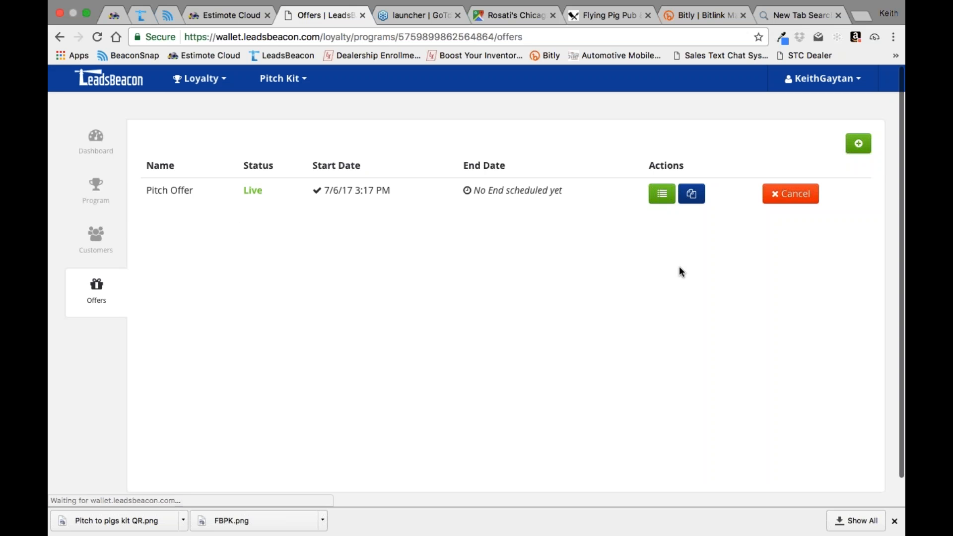
{"action": "left_click", "coordinate": [662, 197]}
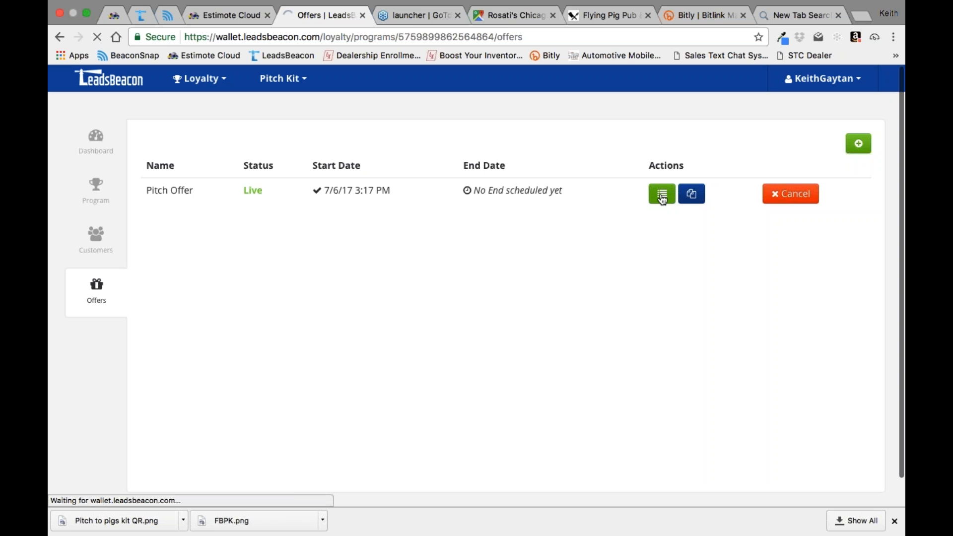
{"action": "left_click", "coordinate": [313, 314]}
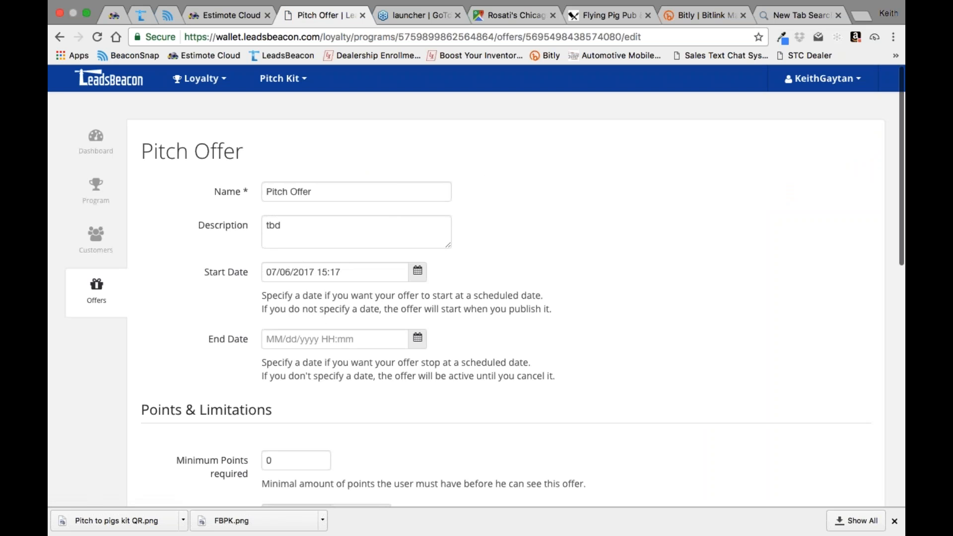
Step: Enable the offer's customer notification with the message "New offer 20% off" and save the offer
{"action": "scroll", "coordinate": [477, 286], "scroll_direction": "down", "scroll_amount": 8}
{"action": "scroll", "coordinate": [477, 286], "scroll_direction": "down", "scroll_amount": 2}
{"action": "left_click", "coordinate": [271, 311]}
{"action": "left_click", "coordinate": [353, 317]}
{"action": "type", "text": "New offer"}
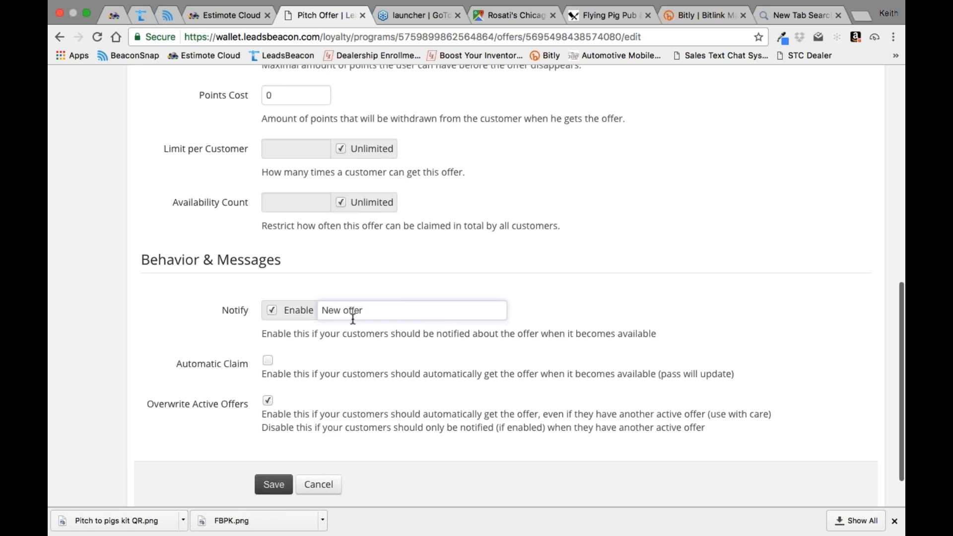
{"action": "type", "text": " 20% off"}
{"action": "key", "text": "Return"}
{"action": "left_click", "coordinate": [276, 485]}
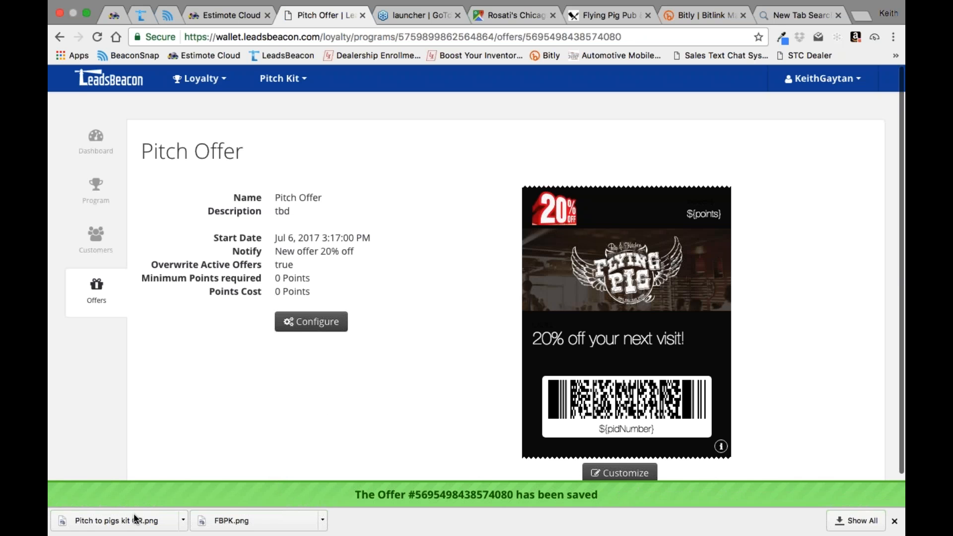
Step: Open the offer's pass design and add Flying Pig Pub & Kitchen Vista as a lock-screen location
{"action": "scroll", "coordinate": [793, 388], "scroll_direction": "down", "scroll_amount": 1}
{"action": "left_click", "coordinate": [633, 442]}
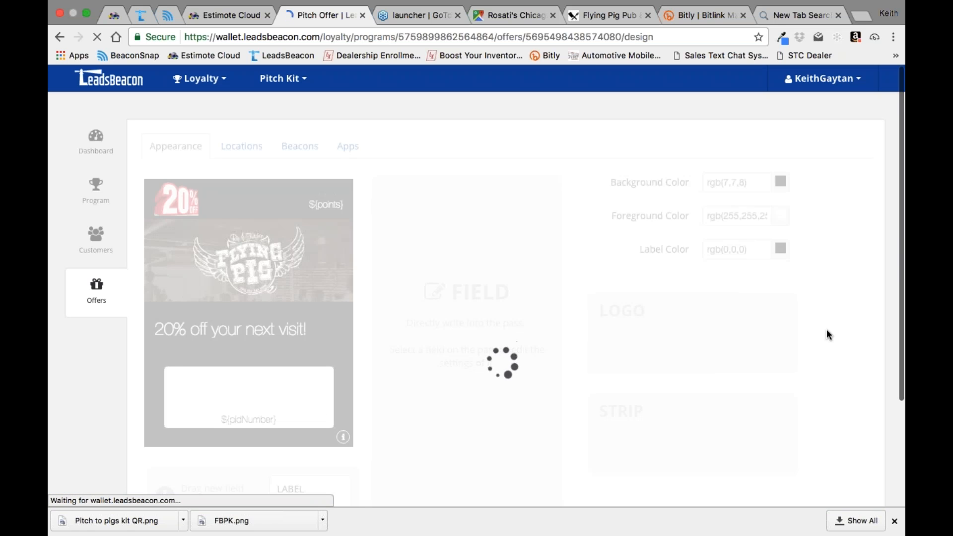
{"action": "left_click", "coordinate": [243, 147]}
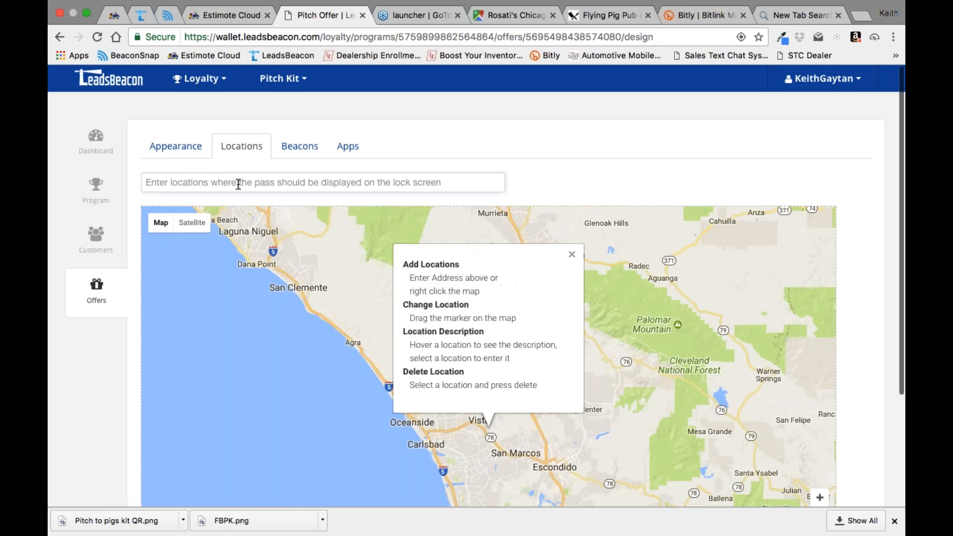
{"action": "type", "text": "flyi"}
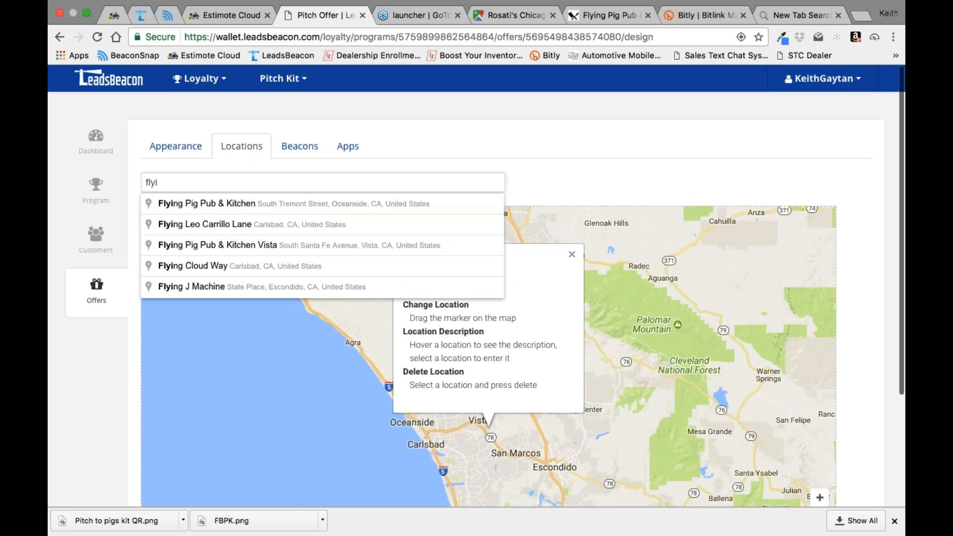
{"action": "type", "text": "ng p"}
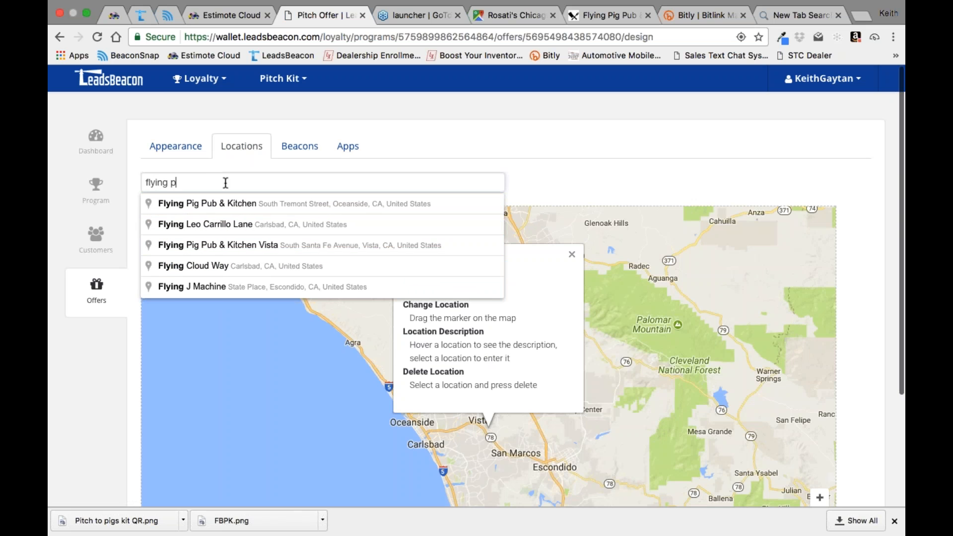
{"action": "type", "text": "ig vista"}
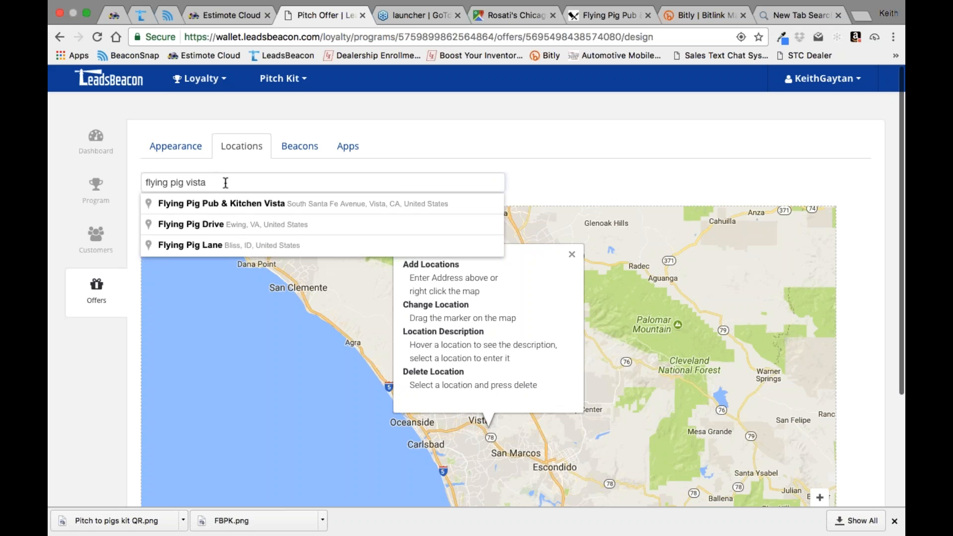
{"action": "left_click", "coordinate": [287, 203]}
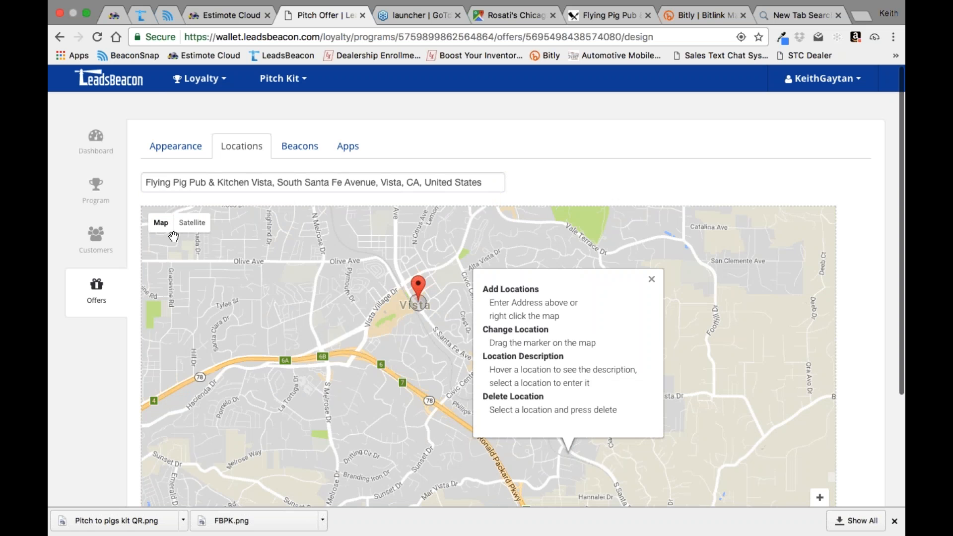
Step: Examine the surroundings of the new location marker in satellite imagery and return to the standard map
{"action": "left_click", "coordinate": [194, 222]}
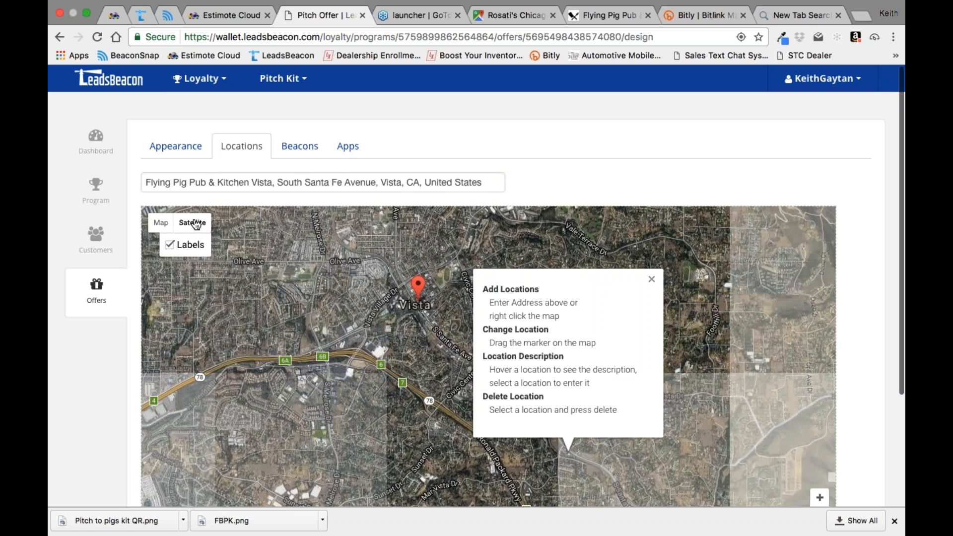
{"action": "scroll", "coordinate": [439, 301], "scroll_direction": "up", "scroll_amount": 1}
{"action": "left_click_drag", "start_coordinate": [439, 301], "coordinate": [478, 350]}
{"action": "scroll", "coordinate": [469, 340], "scroll_direction": "up", "scroll_amount": 1}
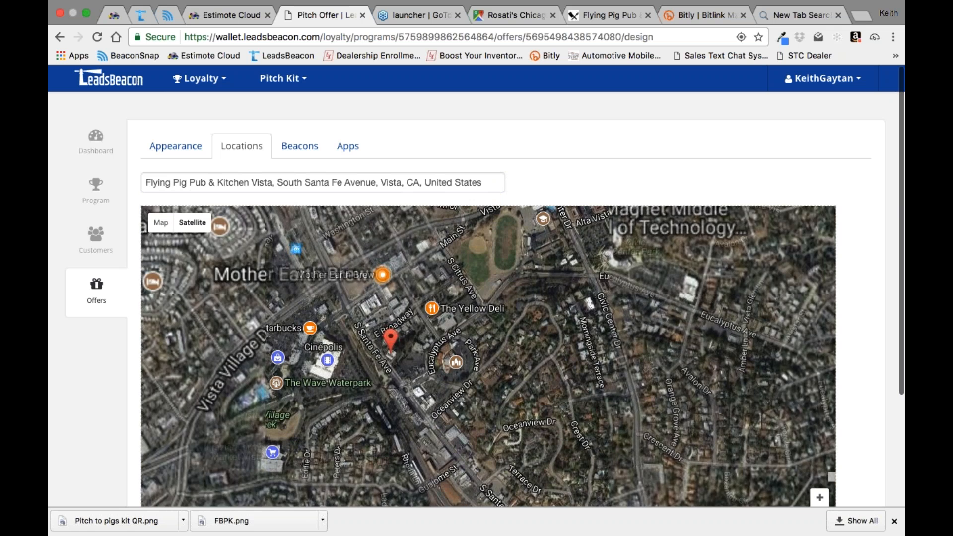
{"action": "left_click_drag", "start_coordinate": [433, 314], "coordinate": [469, 348]}
{"action": "left_click", "coordinate": [467, 345]}
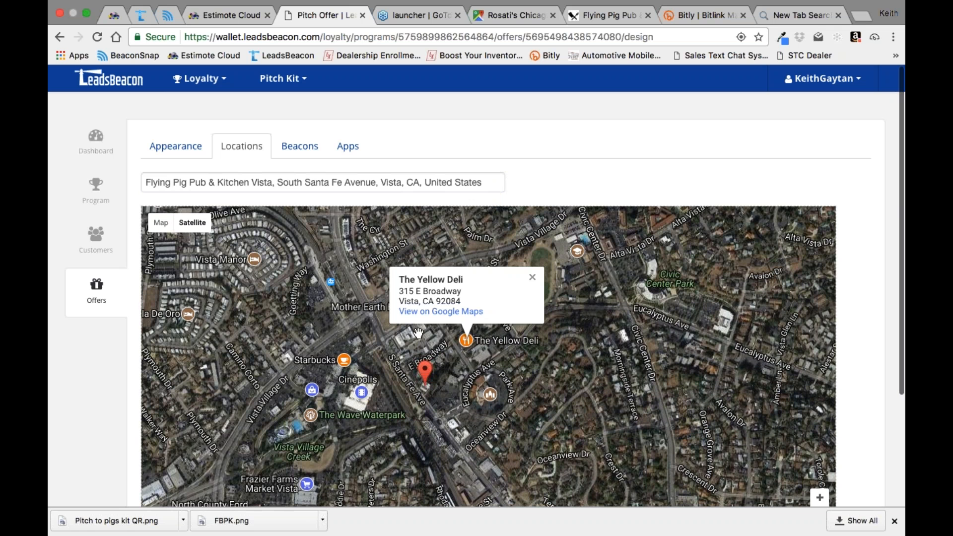
{"action": "left_click", "coordinate": [162, 224]}
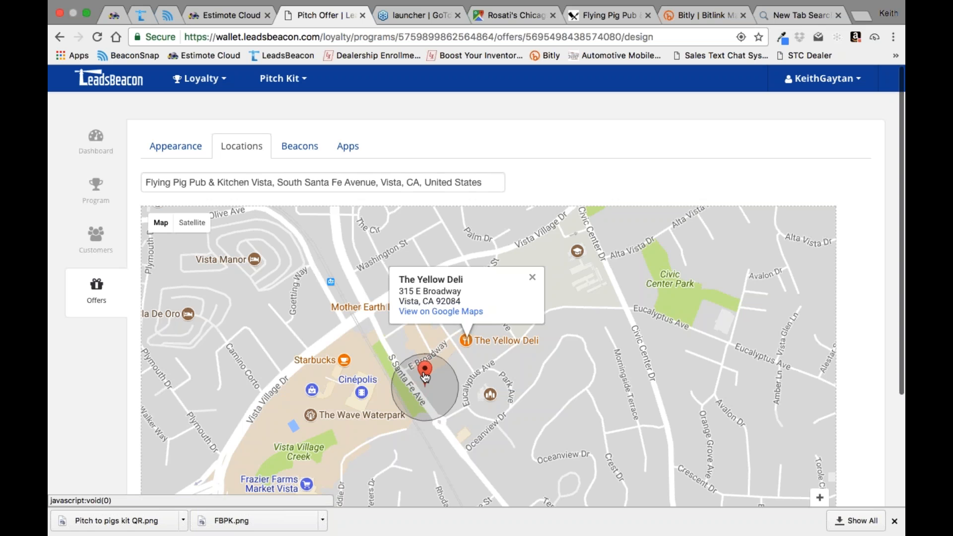
Step: Move the location marker onto E Broadway beside The Yellow Deli and open its description for editing
{"action": "mouse_move", "coordinate": [425, 377]}
{"action": "left_mouse_down"}
{"action": "mouse_move", "coordinate": [450, 380]}
{"action": "mouse_move", "coordinate": [425, 342]}
{"action": "mouse_move", "coordinate": [405, 343]}
{"action": "mouse_move", "coordinate": [436, 408]}
{"action": "mouse_move", "coordinate": [445, 357]}
{"action": "mouse_move", "coordinate": [440, 402]}
{"action": "mouse_move", "coordinate": [423, 334]}
{"action": "mouse_move", "coordinate": [433, 344]}
{"action": "left_mouse_up"}
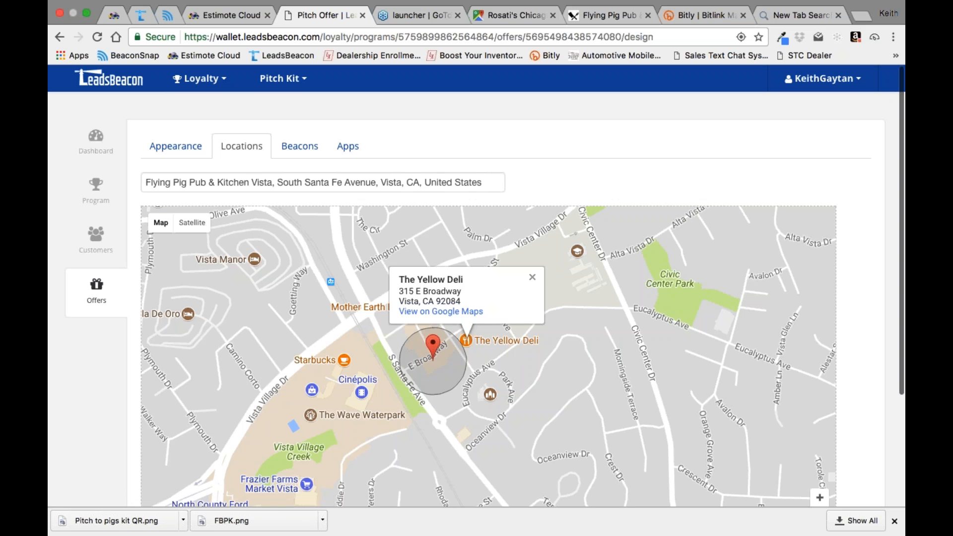
{"action": "left_click", "coordinate": [433, 343]}
{"action": "left_click", "coordinate": [386, 268]}
Step: Try "Welcome back, we love you" as the location's description and clear the text again
{"action": "type", "text": "Welcom"}
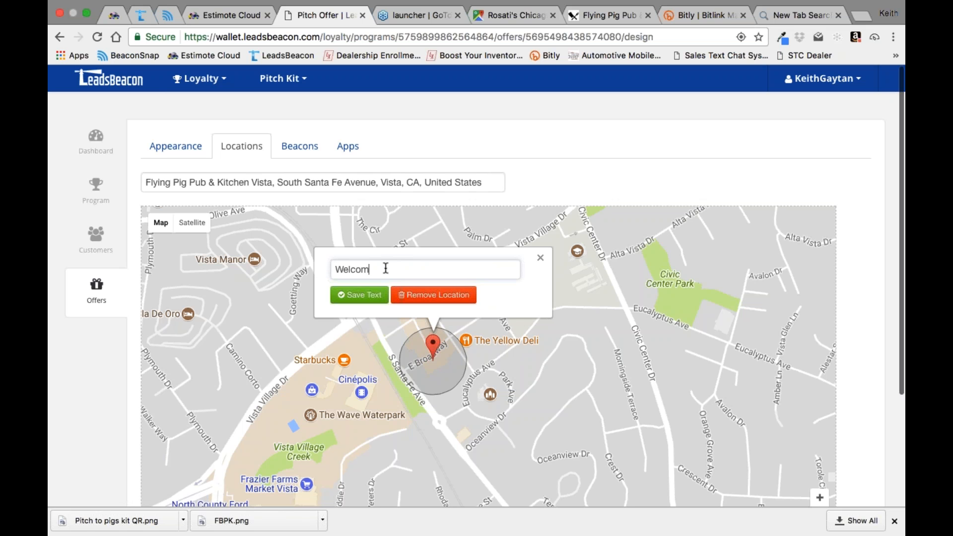
{"action": "type", "text": " back, we love you"}
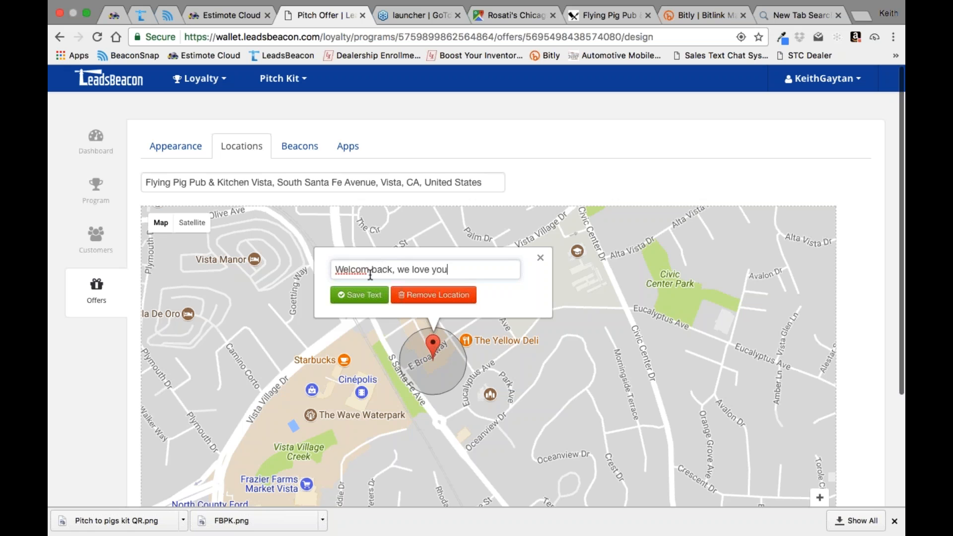
{"action": "left_click", "coordinate": [370, 272]}
{"action": "type", "text": "e,"}
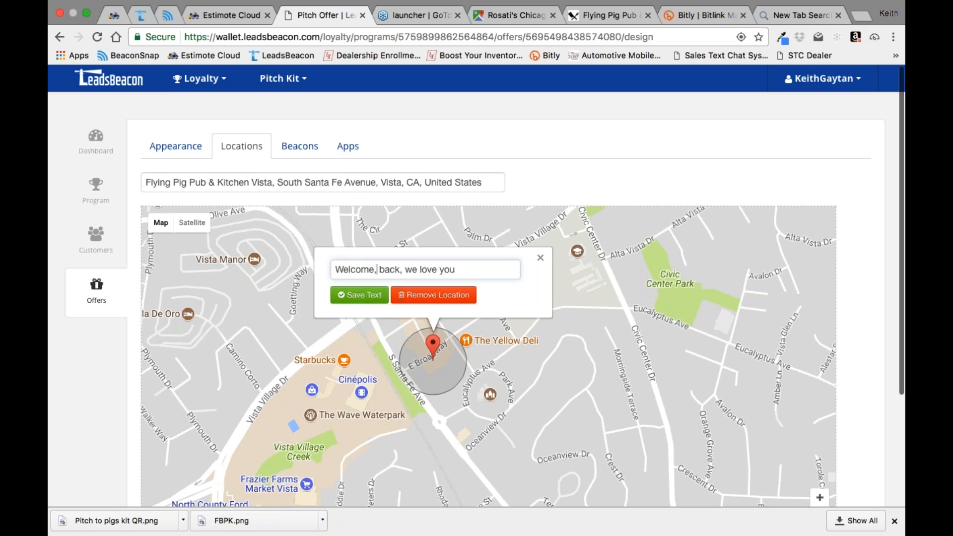
{"action": "key", "text": "BackSpace"}
{"action": "key", "text": "BackSpace"}
{"action": "key", "text": "BackSpace"}
{"action": "key", "text": "BackSpace"}
{"action": "key", "text": "BackSpace"}
{"action": "key", "text": "BackSpace"}
{"action": "key", "text": "BackSpace"}
{"action": "key", "text": "BackSpace"}
{"action": "key", "text": "BackSpace"}
{"action": "key", "text": "BackSpace"}
{"action": "key", "text": "BackSpace"}
{"action": "key", "text": "BackSpace"}
{"action": "key", "text": "BackSpace"}
{"action": "key", "text": "BackSpace"}
{"action": "key", "text": "BackSpace"}
{"action": "key", "text": "BackSpace"}
{"action": "key", "text": "BackSpace"}
{"action": "key", "text": "BackSpace"}
{"action": "key", "text": "BackSpace"}
{"action": "key", "text": "BackSpace"}
{"action": "key", "text": "BackSpace"}
{"action": "key", "text": "BackSpace"}
{"action": "key", "text": "BackSpace"}
{"action": "key", "text": "BackSpace"}
{"action": "key", "text": "BackSpace"}
{"action": "key", "text": "BackSpace"}
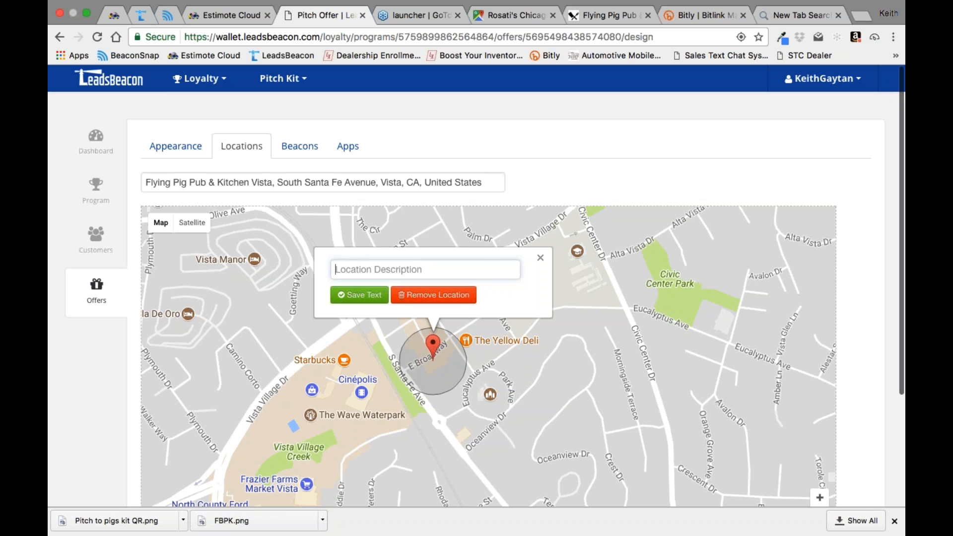
Step: Set the location's description to "Welcome back!", save the text and close the marker's pop-up
{"action": "type", "text": "Wel"}
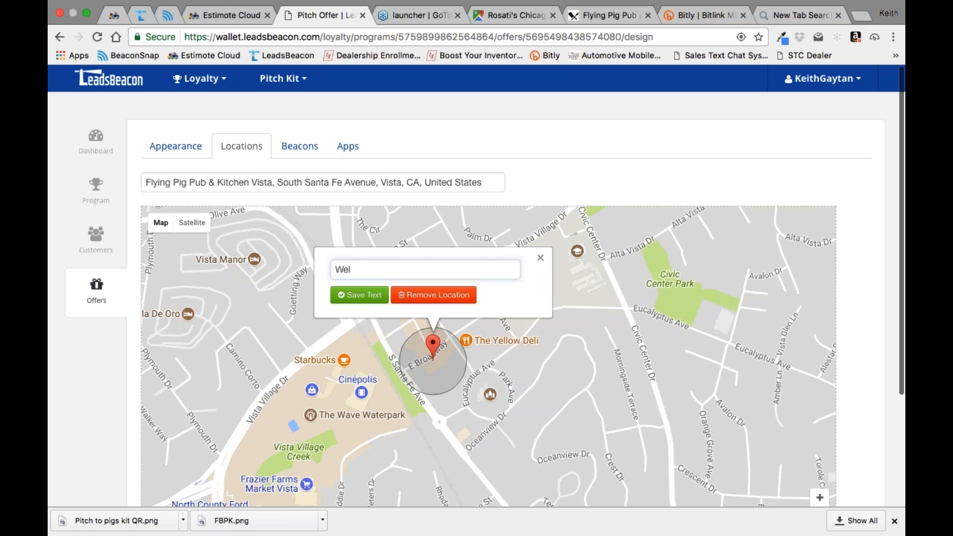
{"action": "type", "text": "lcome back!"}
{"action": "left_click", "coordinate": [365, 297]}
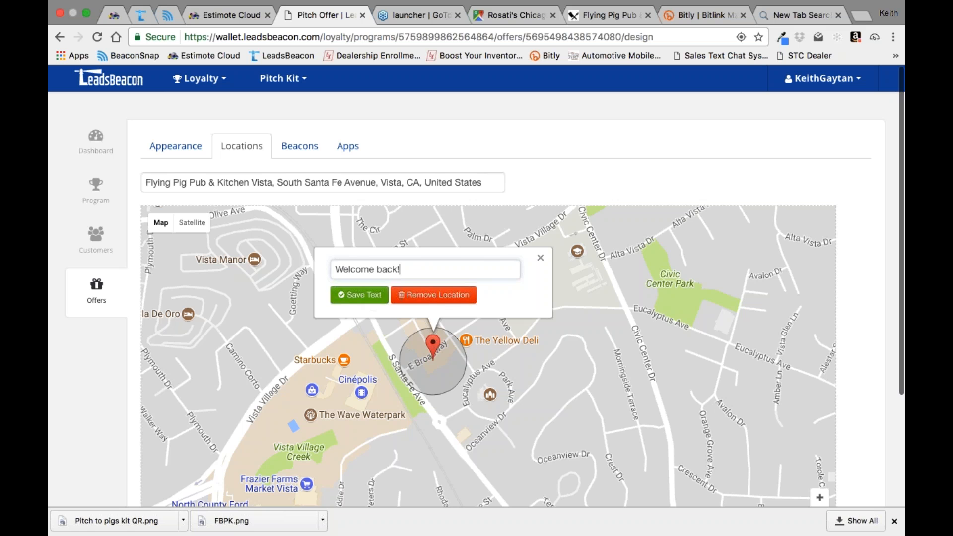
{"action": "left_click", "coordinate": [434, 347]}
{"action": "left_click", "coordinate": [541, 257]}
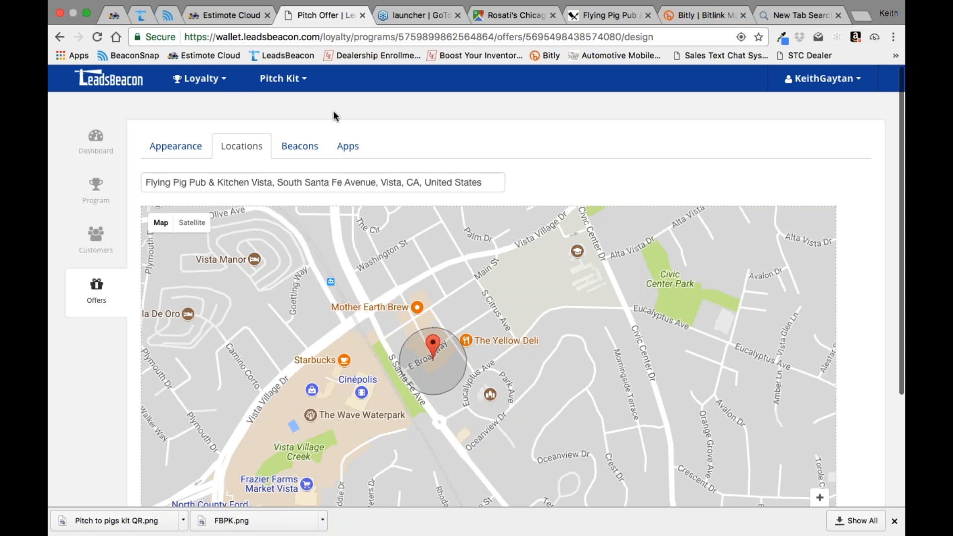
Step: Go to the account dashboard, find the Registration Ticket among the pass templates and open it
{"action": "left_click", "coordinate": [198, 81]}
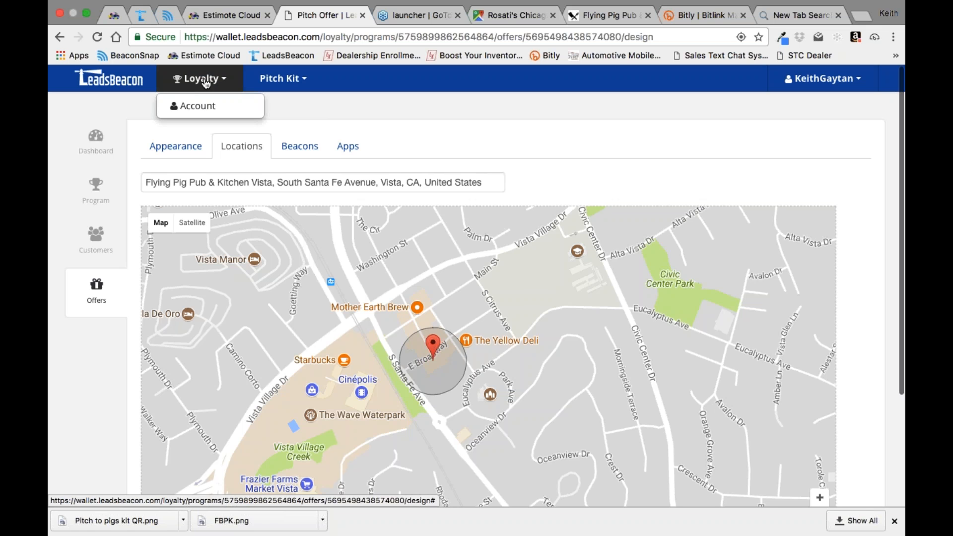
{"action": "left_click", "coordinate": [189, 102]}
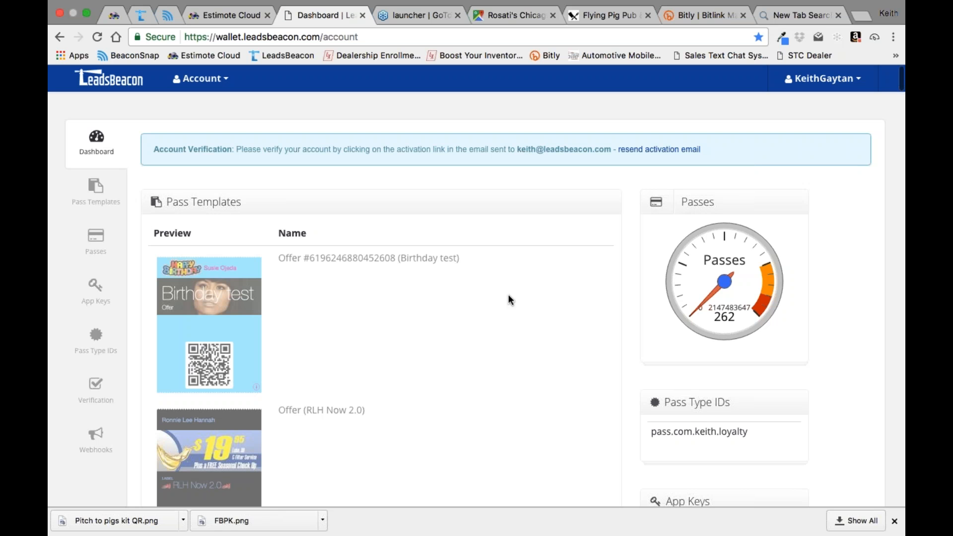
{"action": "scroll", "coordinate": [509, 296], "scroll_direction": "down", "scroll_amount": 15}
{"action": "scroll", "coordinate": [509, 296], "scroll_direction": "down", "scroll_amount": 9}
{"action": "scroll", "coordinate": [509, 296], "scroll_direction": "up", "scroll_amount": 8}
{"action": "scroll", "coordinate": [509, 297], "scroll_direction": "up", "scroll_amount": 3}
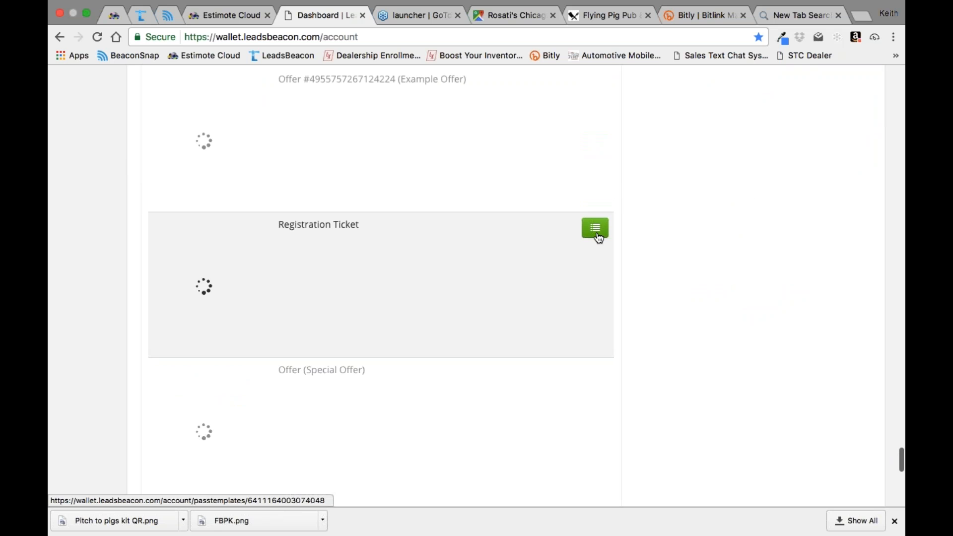
{"action": "left_click", "coordinate": [600, 232]}
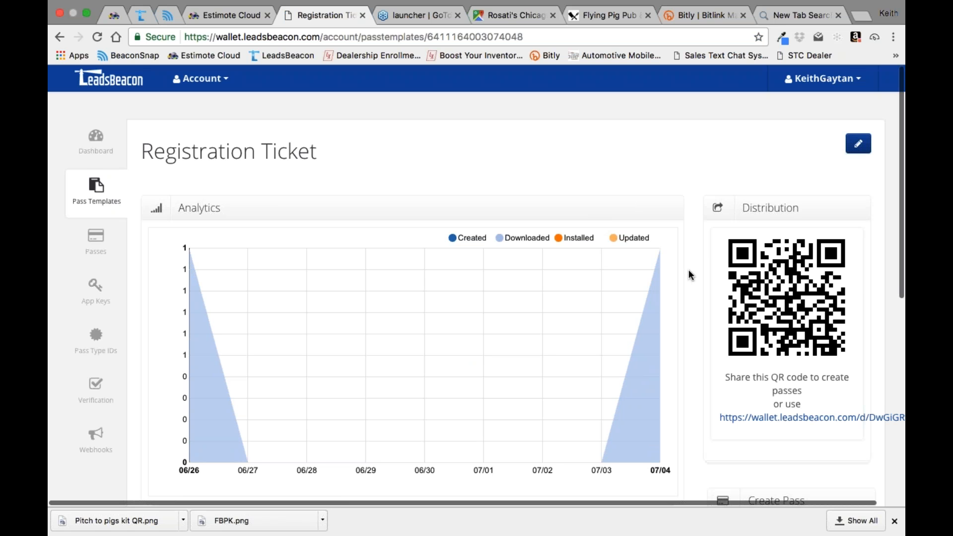
Step: Start editing the Registration Ticket template and show its distribution payment settings
{"action": "scroll", "coordinate": [689, 269], "scroll_direction": "down", "scroll_amount": 1}
{"action": "left_click", "coordinate": [860, 116]}
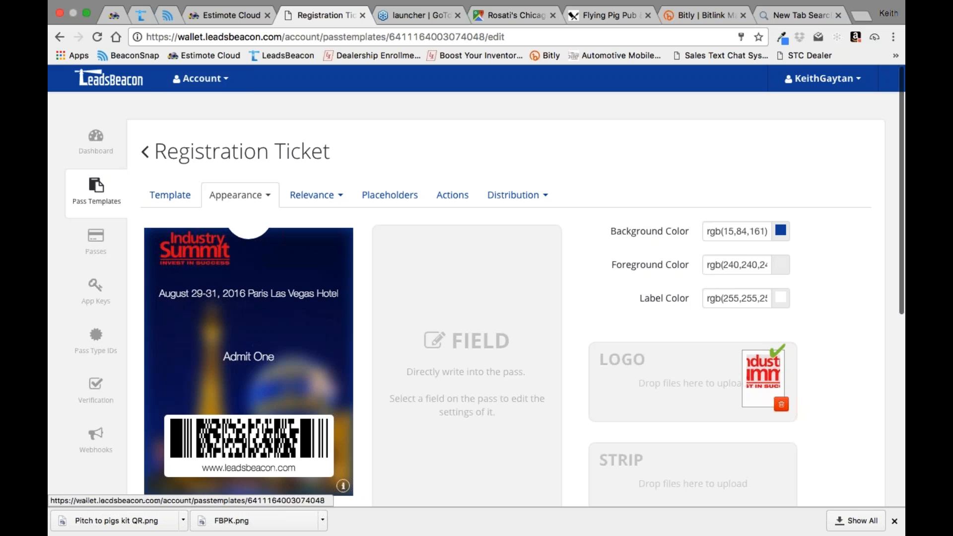
{"action": "left_click", "coordinate": [543, 196]}
{"action": "left_click", "coordinate": [512, 239]}
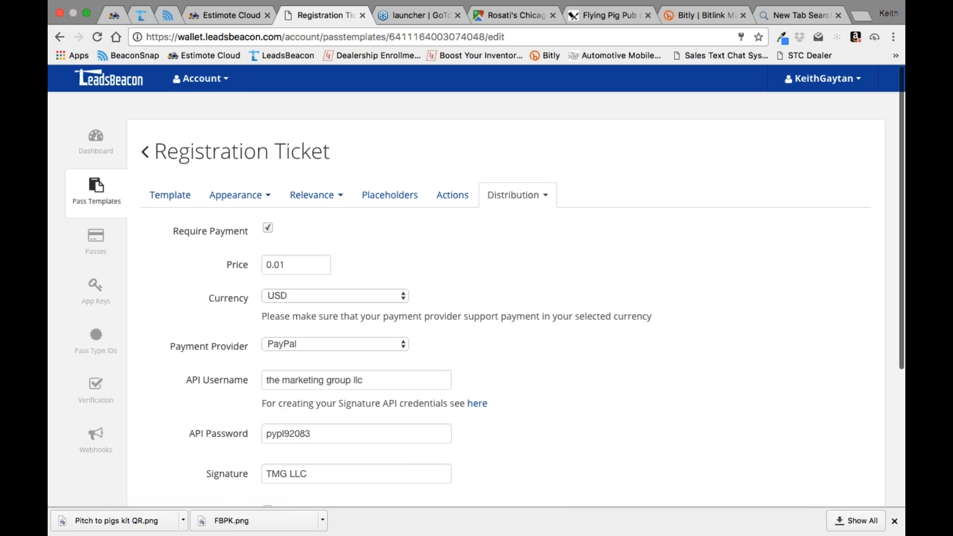
Step: Set the ticket's price to 1045, keeping USD as the currency and PayPal as the payment provider
{"action": "double_click", "coordinate": [289, 267]}
{"action": "type", "text": "1045"}
{"action": "scroll", "coordinate": [532, 281], "scroll_direction": "down", "scroll_amount": 2}
{"action": "left_click", "coordinate": [342, 258]}
{"action": "left_click", "coordinate": [342, 257]}
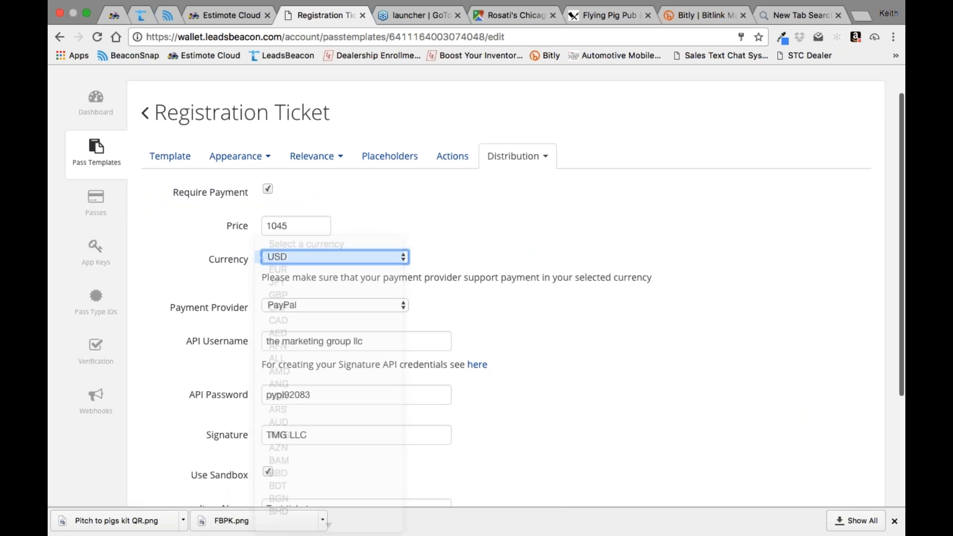
{"action": "left_click", "coordinate": [343, 257]}
{"action": "left_click", "coordinate": [343, 257]}
{"action": "scroll", "coordinate": [488, 254], "scroll_direction": "down", "scroll_amount": 2}
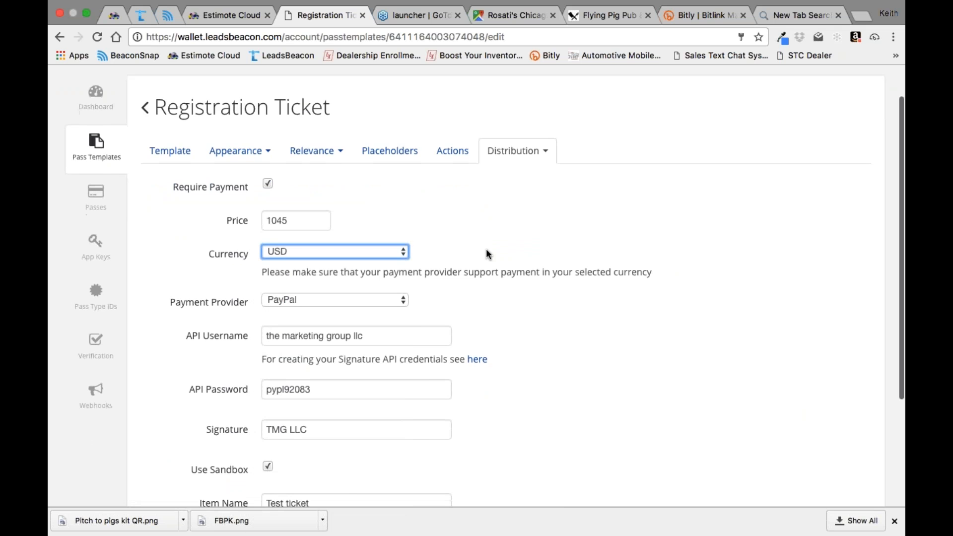
{"action": "left_click", "coordinate": [404, 255]}
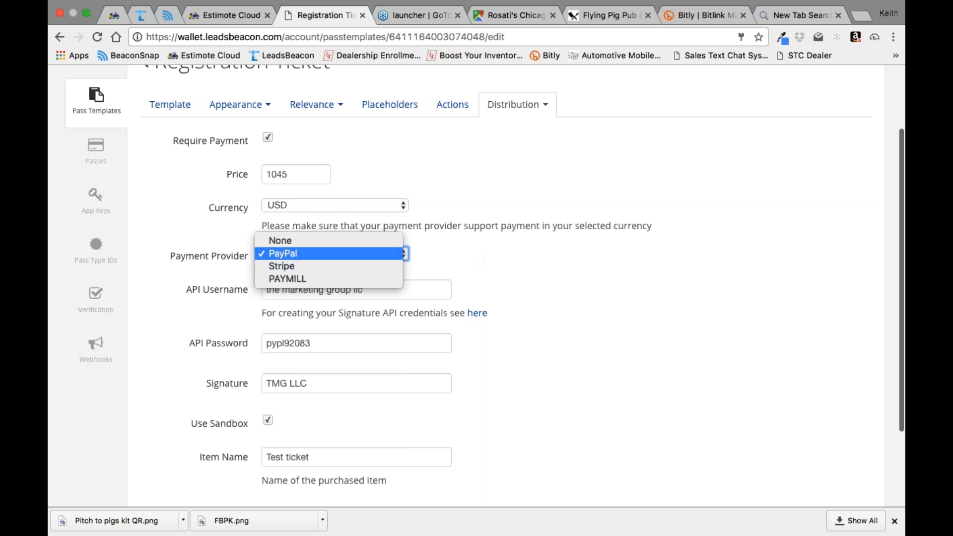
{"action": "left_click", "coordinate": [304, 254]}
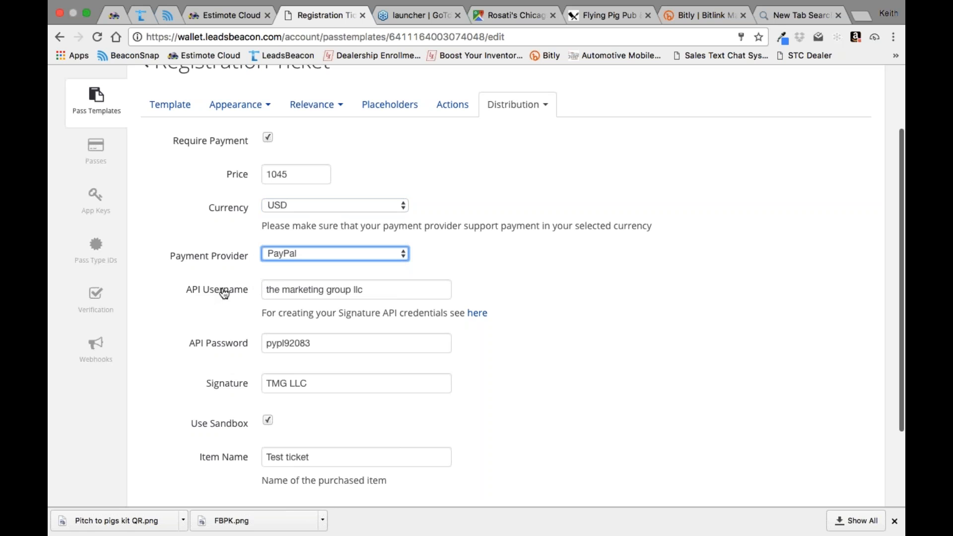
Step: Check the API username in the PayPal settings and clear the API password
{"action": "left_click", "coordinate": [375, 291]}
{"action": "triple_click", "coordinate": [375, 292]}
{"action": "left_click", "coordinate": [376, 293]}
{"action": "double_click", "coordinate": [376, 293]}
{"action": "left_click", "coordinate": [375, 293]}
{"action": "scroll", "coordinate": [549, 311], "scroll_direction": "down", "scroll_amount": 2}
{"action": "scroll", "coordinate": [548, 312], "scroll_direction": "up", "scroll_amount": 5}
{"action": "left_click", "coordinate": [317, 392]}
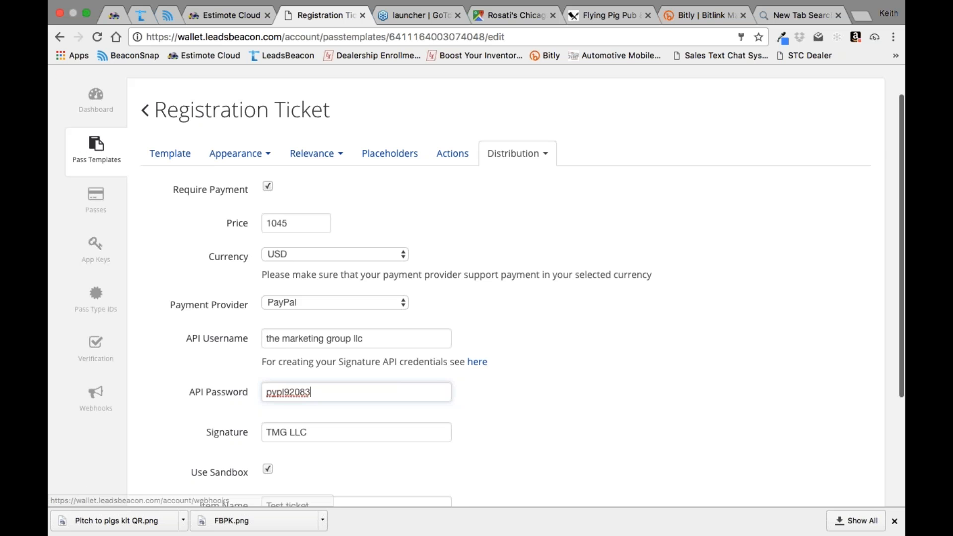
{"action": "scroll", "coordinate": [311, 432], "scroll_direction": "up", "scroll_amount": 3}
{"action": "double_click", "coordinate": [311, 433]}
{"action": "key", "text": "BackSpace"}
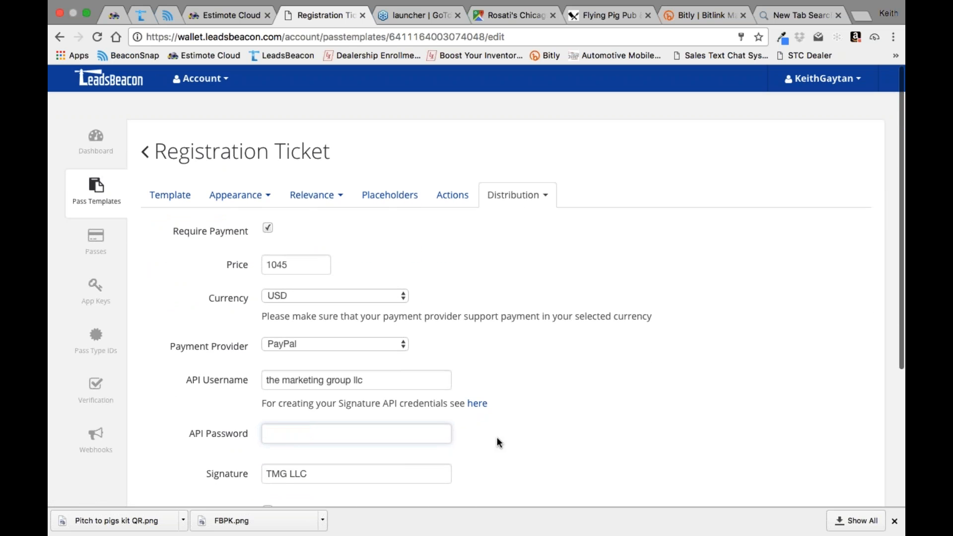
Step: Review the Registration Ticket's price, its distribution branding, its actions and its placeholders
{"action": "left_click", "coordinate": [305, 265]}
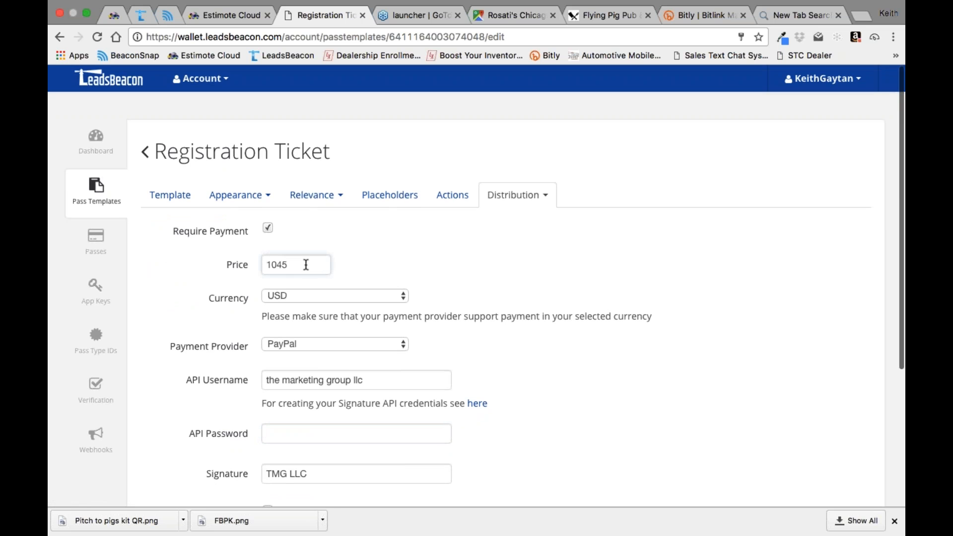
{"action": "left_click", "coordinate": [546, 197]}
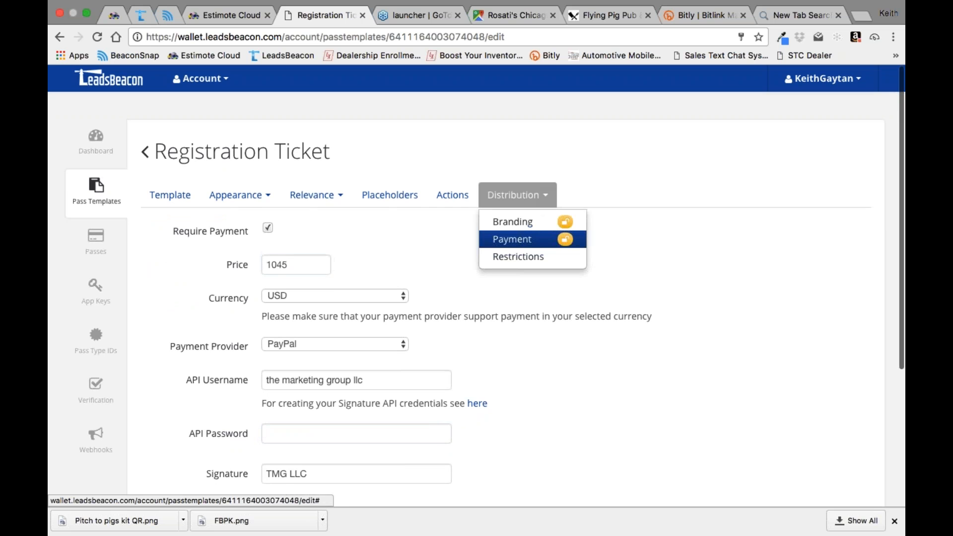
{"action": "left_click", "coordinate": [562, 219]}
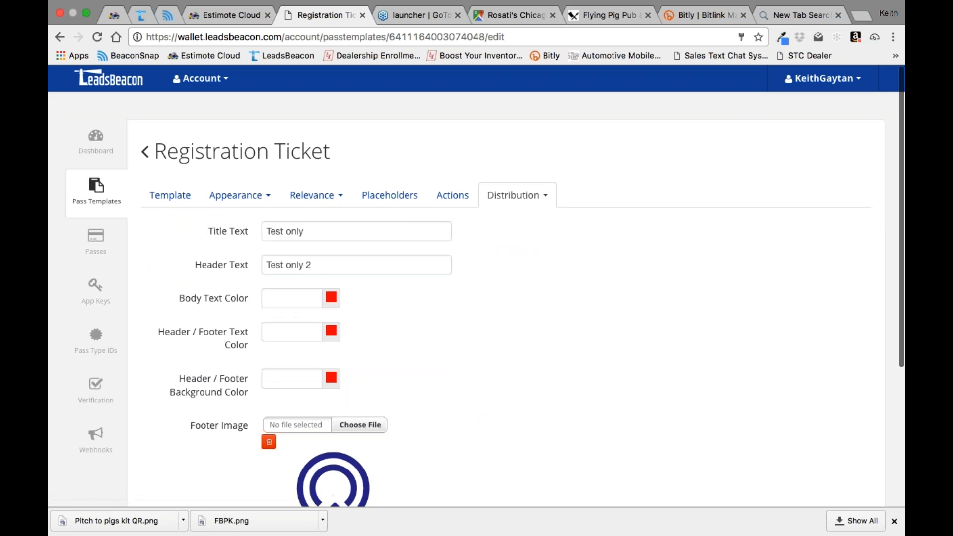
{"action": "left_click", "coordinate": [452, 194]}
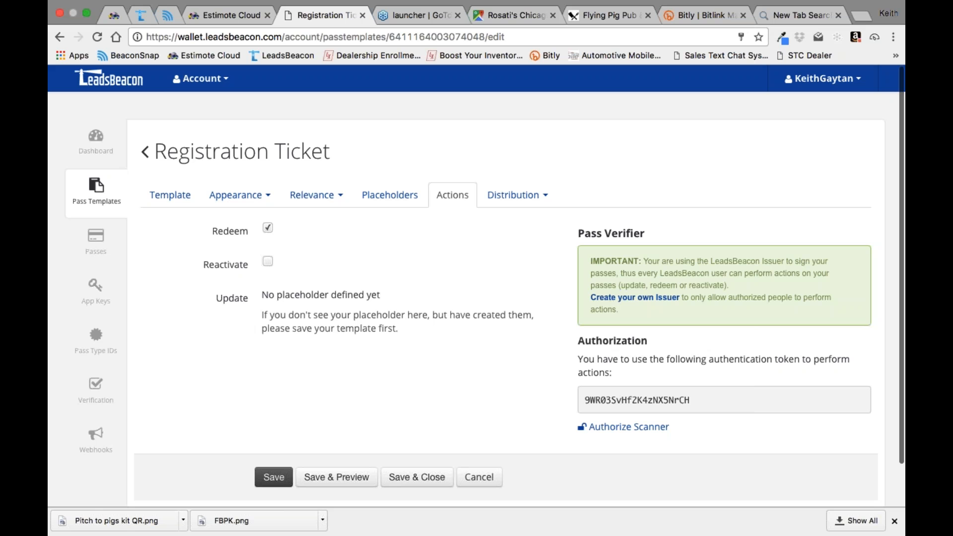
{"action": "left_click", "coordinate": [382, 199]}
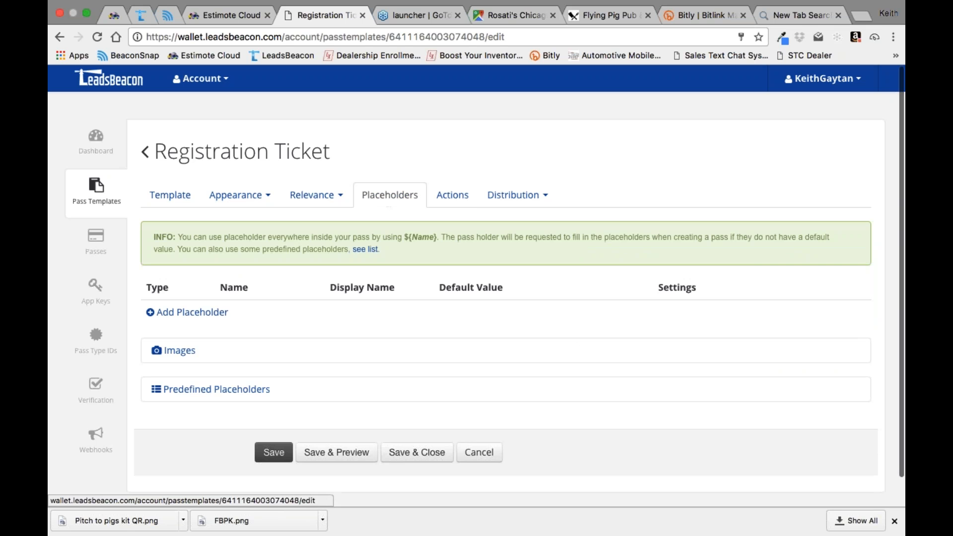
Step: Review the beacons and the lock-screen locations set up for the Registration Ticket's relevance
{"action": "left_click", "coordinate": [313, 196]}
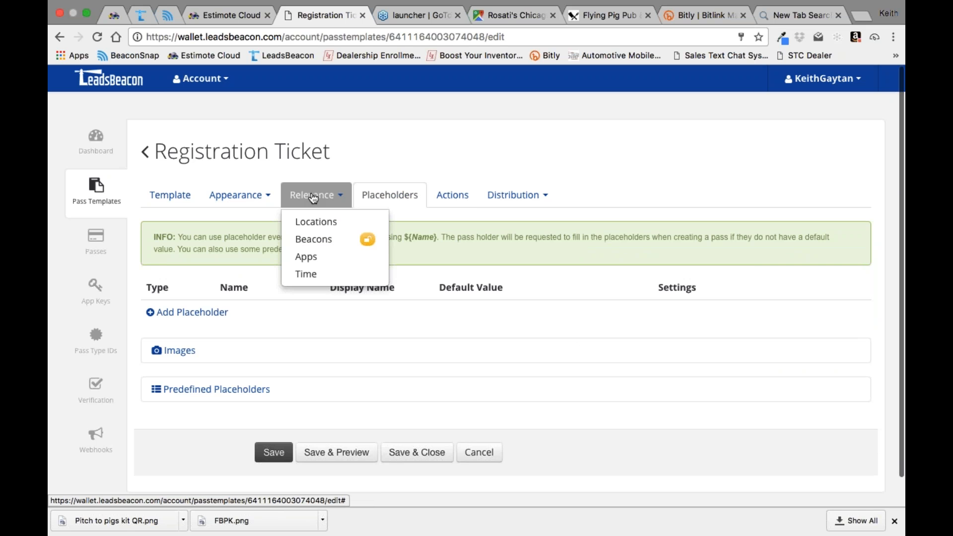
{"action": "left_click", "coordinate": [315, 241]}
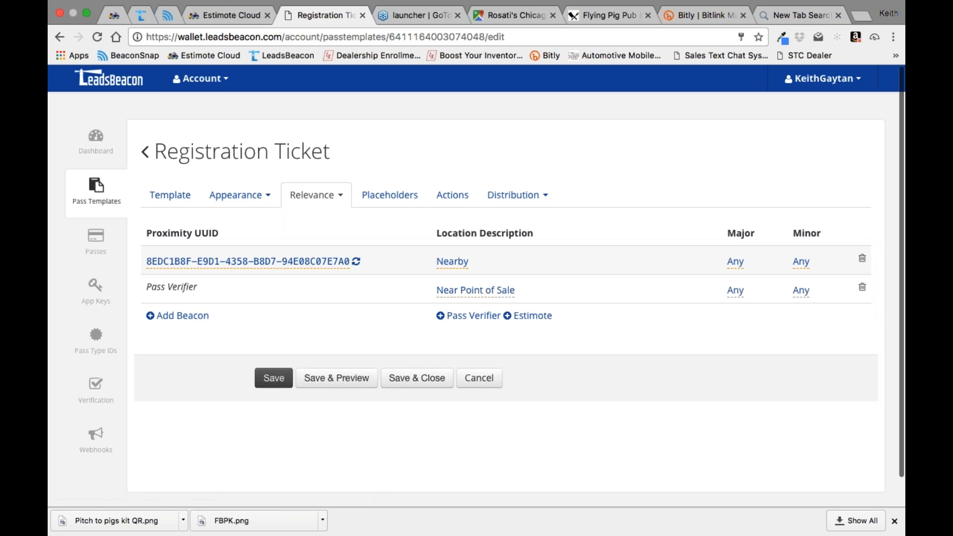
{"action": "left_click", "coordinate": [337, 196]}
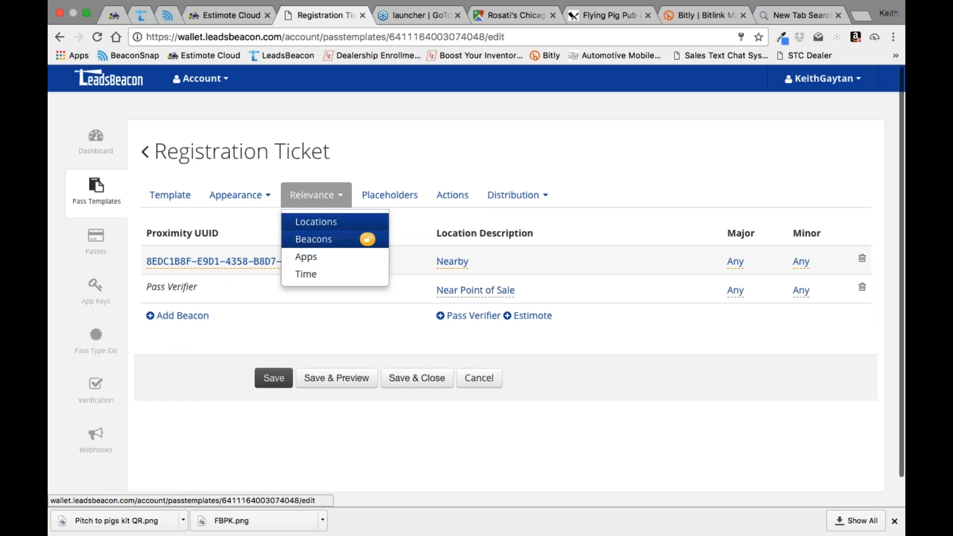
{"action": "left_click", "coordinate": [313, 221]}
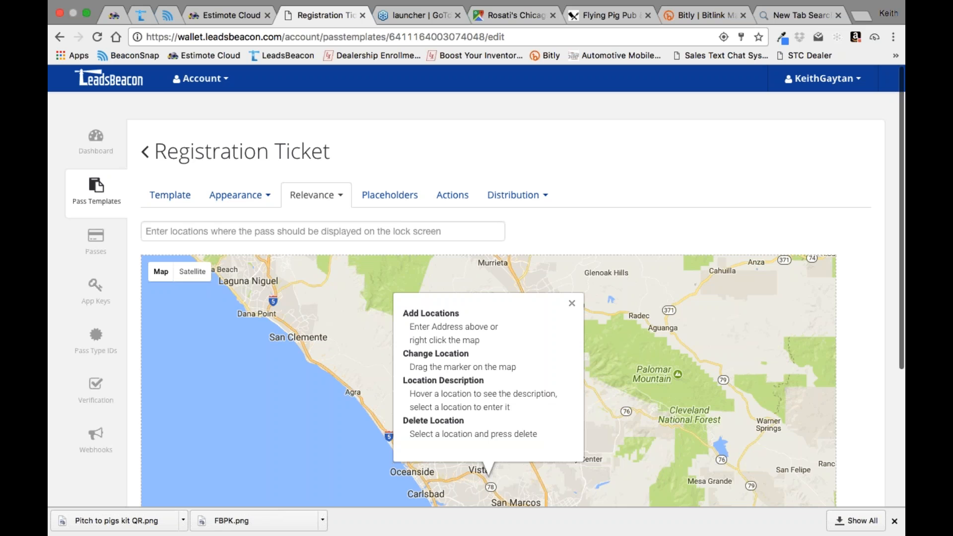
Step: Show the Registration Ticket's appearance in the Designer and look over its colors, logo and background image
{"action": "left_click", "coordinate": [269, 200]}
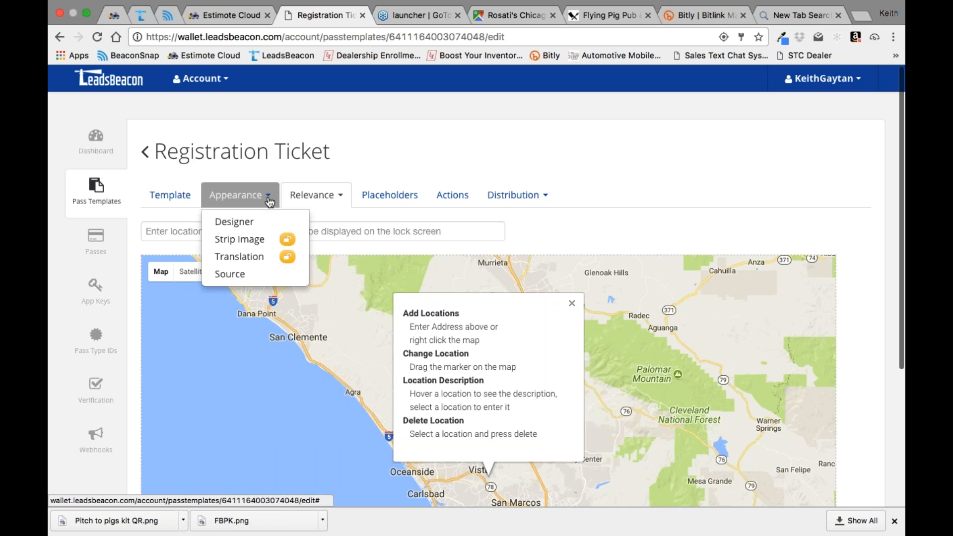
{"action": "left_click", "coordinate": [232, 221]}
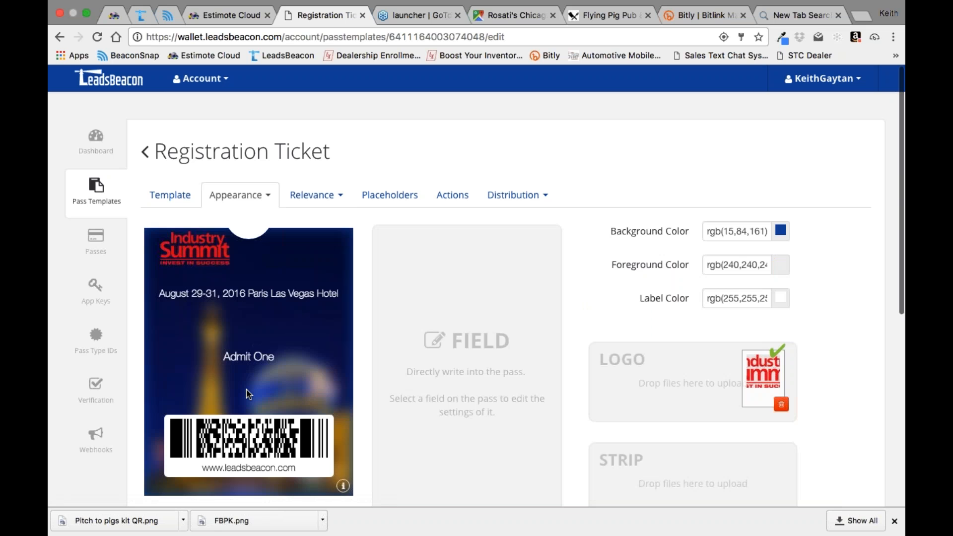
{"action": "scroll", "coordinate": [301, 317], "scroll_direction": "down", "scroll_amount": 4}
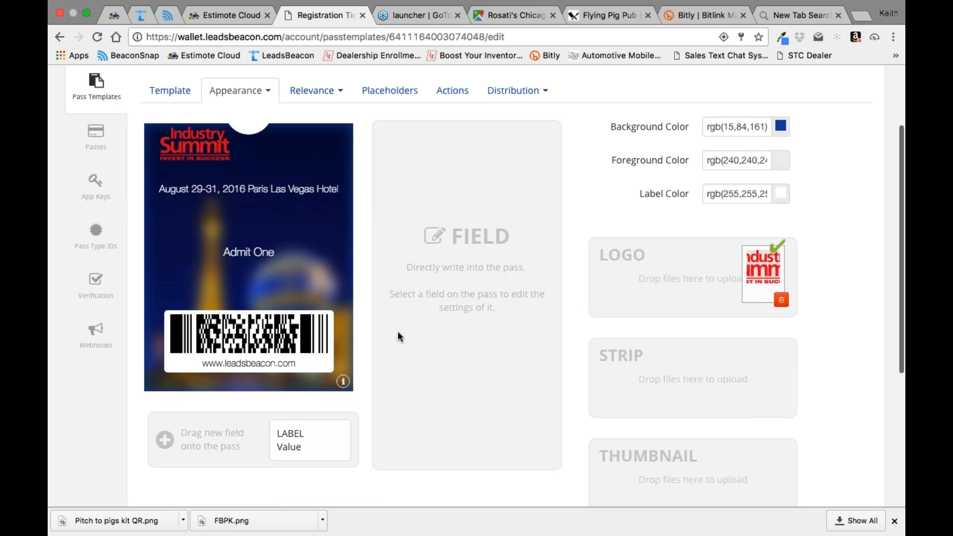
{"action": "scroll", "coordinate": [663, 366], "scroll_direction": "down", "scroll_amount": 7}
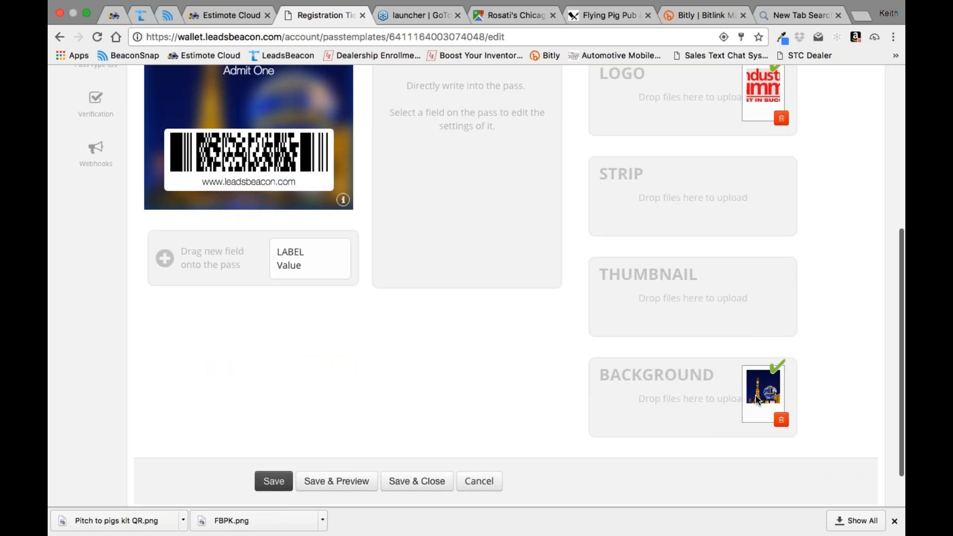
{"action": "scroll", "coordinate": [825, 346], "scroll_direction": "up", "scroll_amount": 2}
{"action": "scroll", "coordinate": [826, 347], "scroll_direction": "up", "scroll_amount": 1}
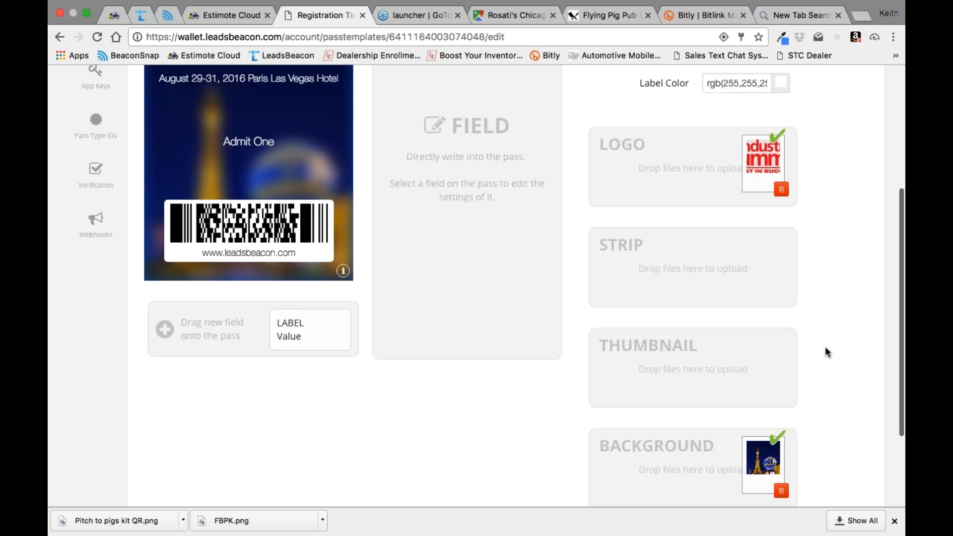
{"action": "scroll", "coordinate": [825, 346], "scroll_direction": "up", "scroll_amount": 5}
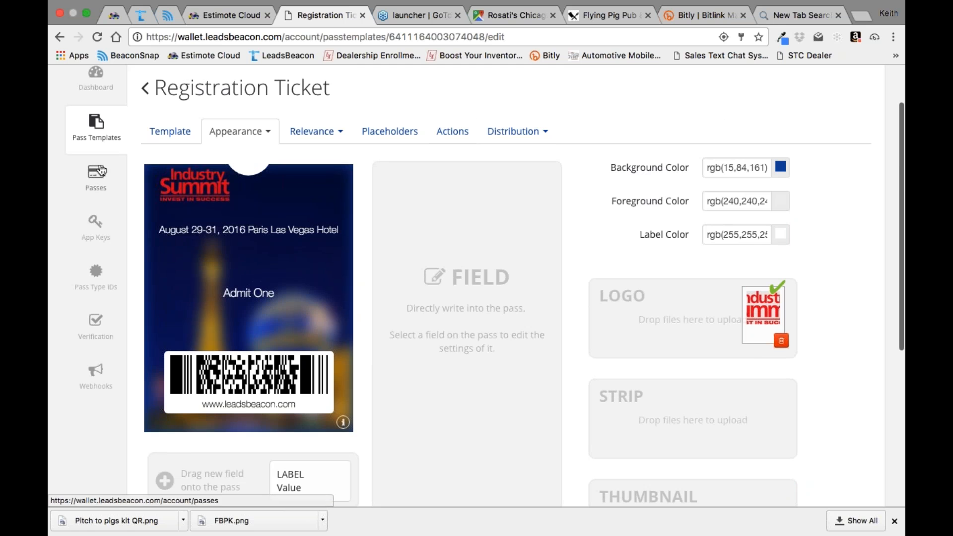
Step: Return to the pass templates list, find the Registration Ticket and open its overview with analytics and distribution
{"action": "left_click", "coordinate": [98, 132]}
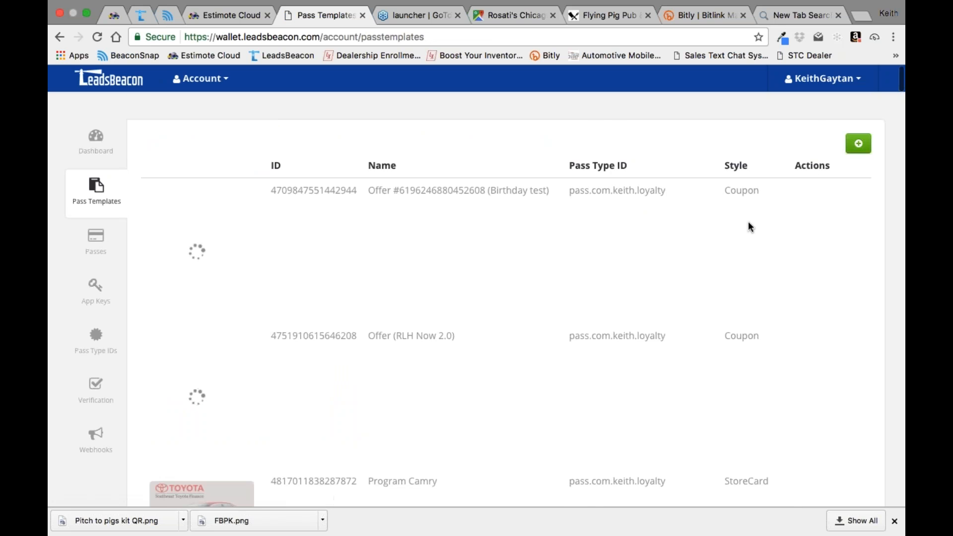
{"action": "scroll", "coordinate": [749, 225], "scroll_direction": "down", "scroll_amount": 10}
{"action": "scroll", "coordinate": [750, 224], "scroll_direction": "down", "scroll_amount": 20}
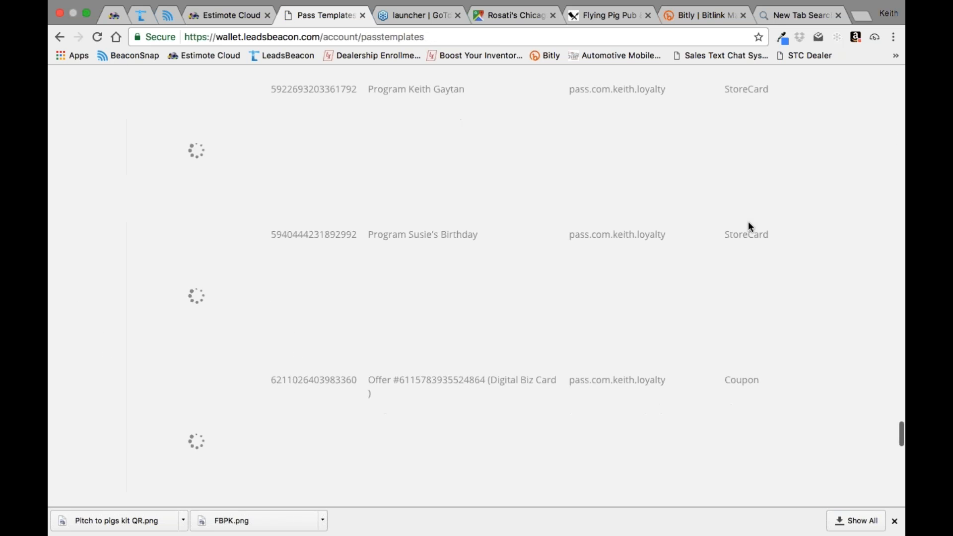
{"action": "scroll", "coordinate": [749, 227], "scroll_direction": "down", "scroll_amount": 5}
{"action": "scroll", "coordinate": [749, 227], "scroll_direction": "up", "scroll_amount": 10}
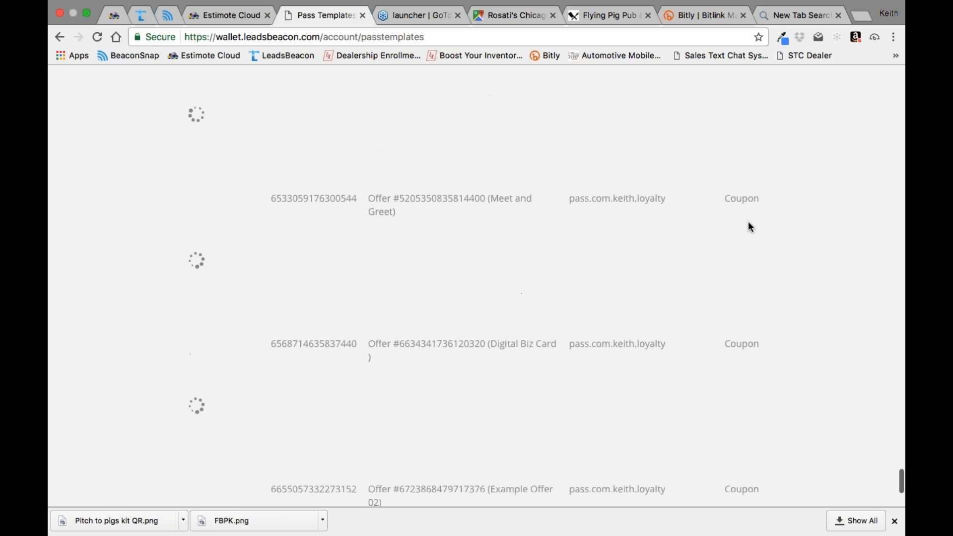
{"action": "scroll", "coordinate": [749, 227], "scroll_direction": "down", "scroll_amount": 4}
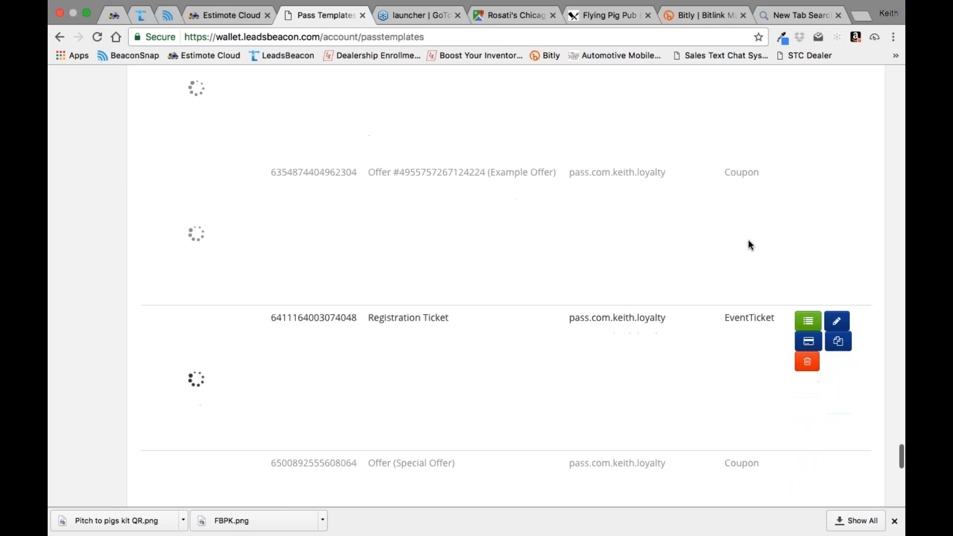
{"action": "scroll", "coordinate": [811, 317], "scroll_direction": "up", "scroll_amount": 1}
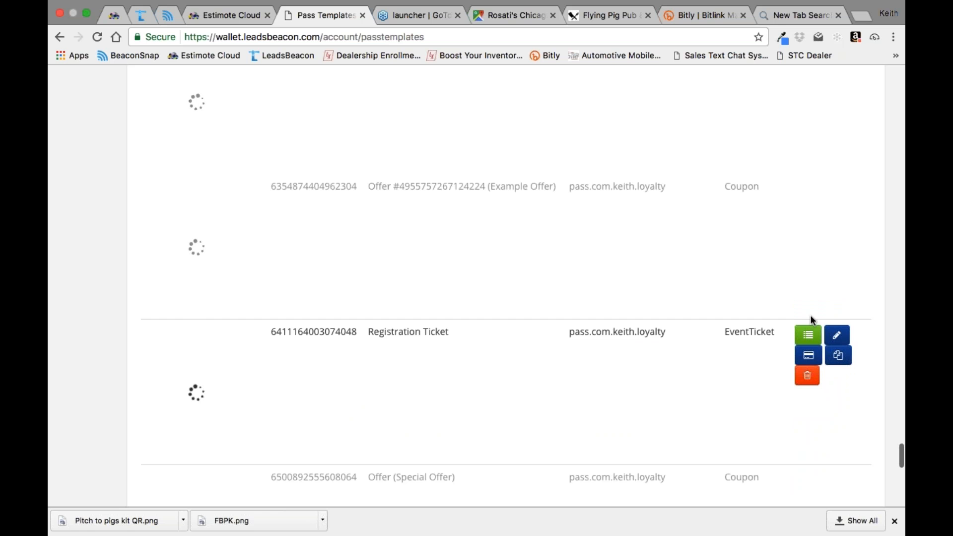
{"action": "scroll", "coordinate": [810, 328], "scroll_direction": "up", "scroll_amount": 1}
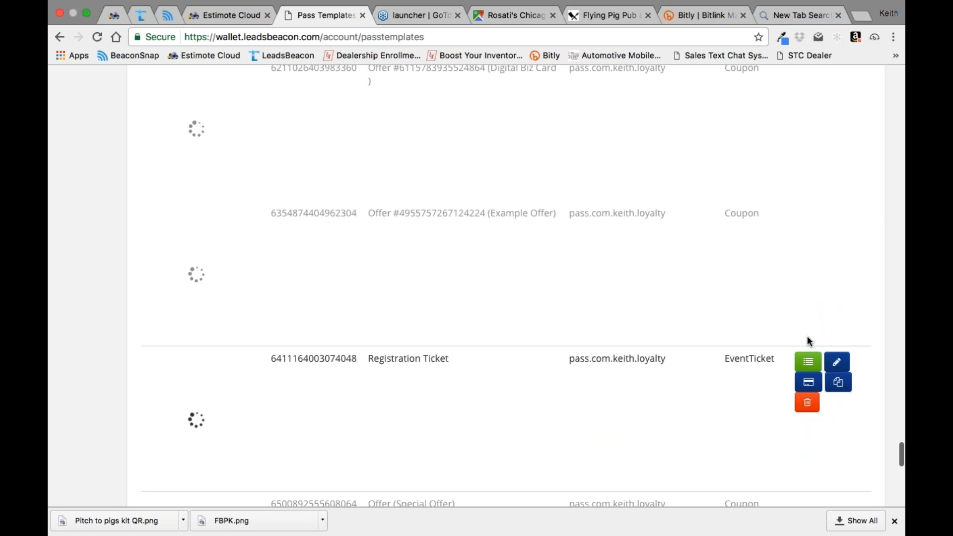
{"action": "scroll", "coordinate": [807, 343], "scroll_direction": "up", "scroll_amount": 1}
{"action": "left_click", "coordinate": [809, 372]}
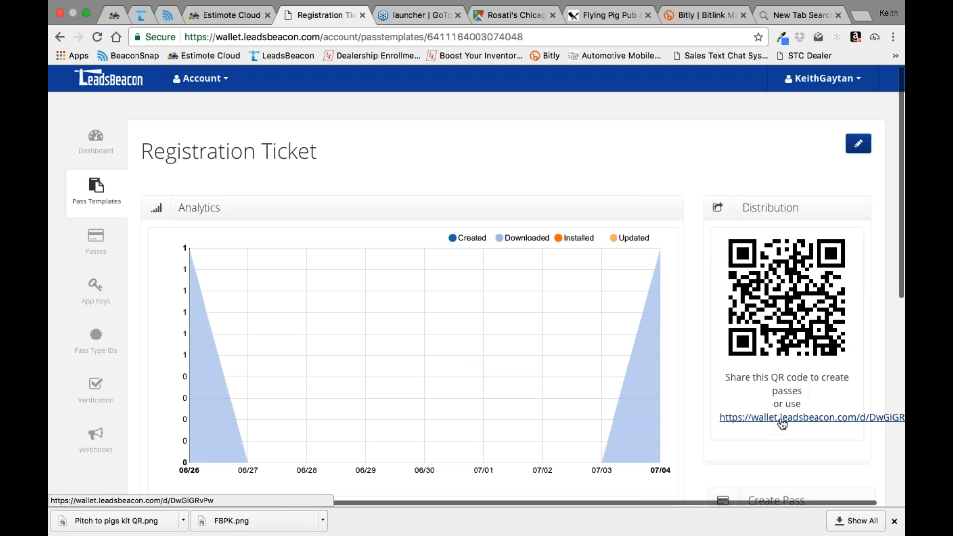
Step: Open the Registration Ticket's distribution link twice to show the PayPal purchase page, and return to the template overview
{"action": "left_click", "coordinate": [781, 420]}
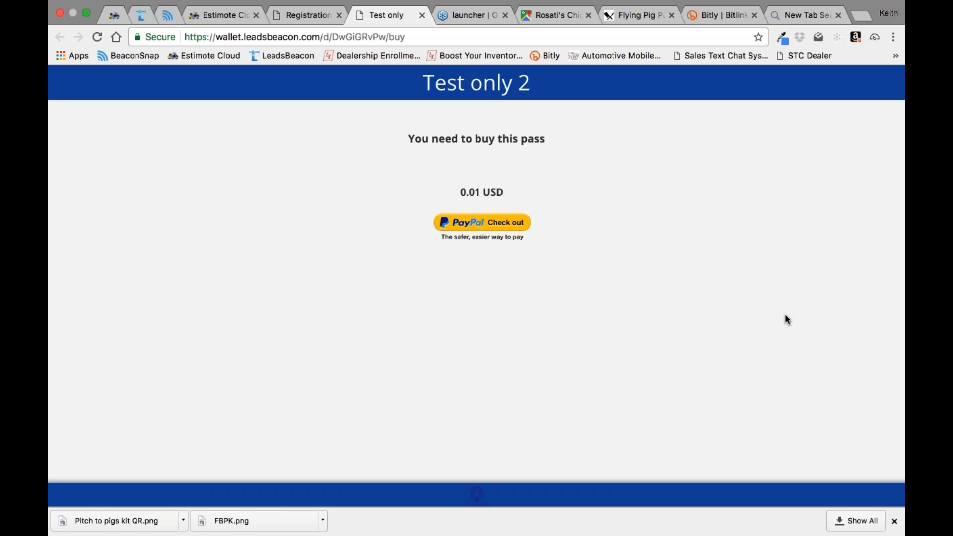
{"action": "left_click", "coordinate": [308, 16]}
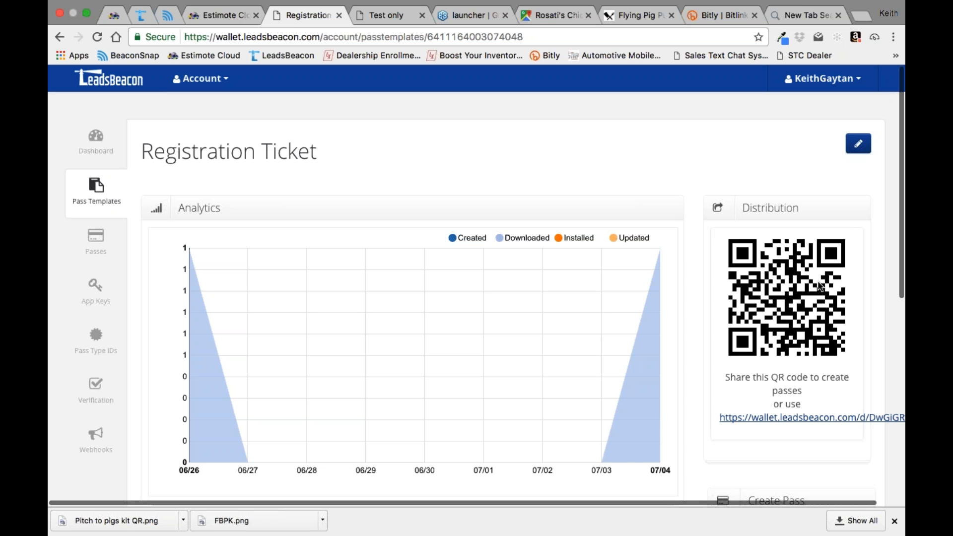
{"action": "left_click", "coordinate": [789, 418]}
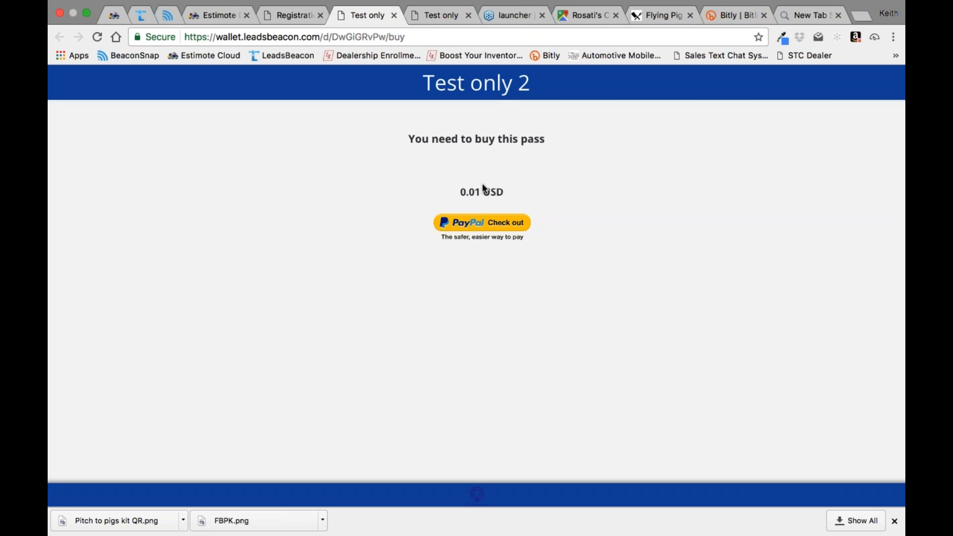
{"action": "left_click", "coordinate": [292, 16]}
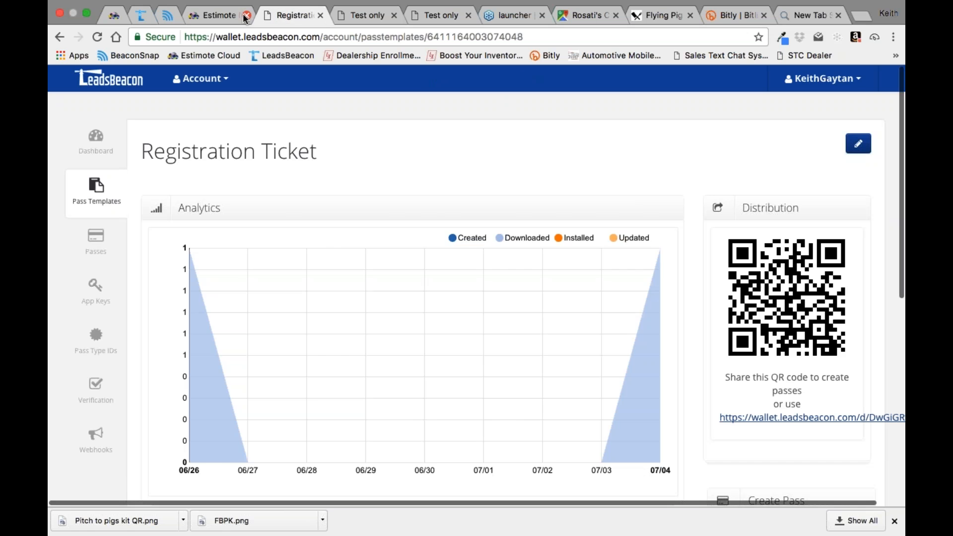
Step: Switch to the Pitch Kit 01 campaign in BeaconSnap and go back past the purchase pages to the Registration Ticket overview
{"action": "left_click", "coordinate": [218, 16]}
{"action": "left_click", "coordinate": [169, 17]}
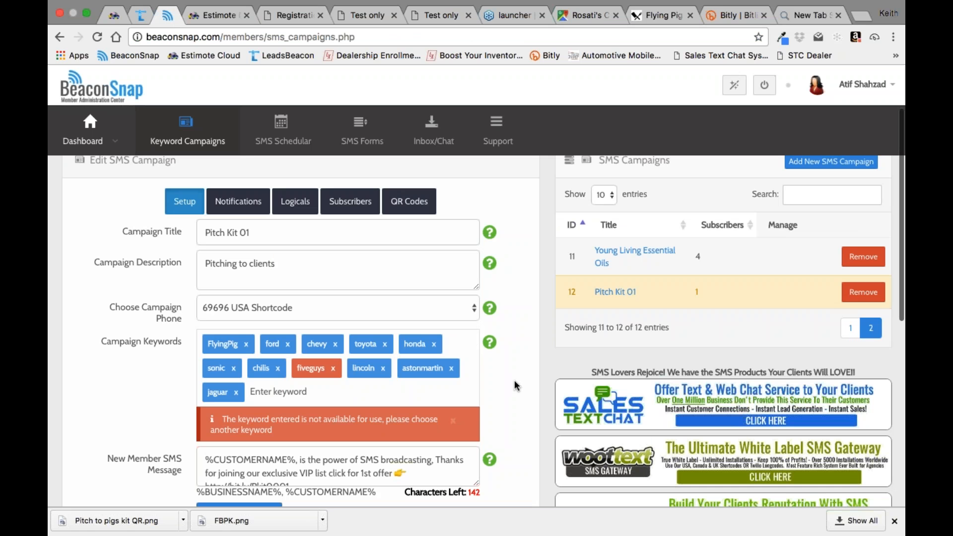
{"action": "mouse_move", "coordinate": [497, 2]}
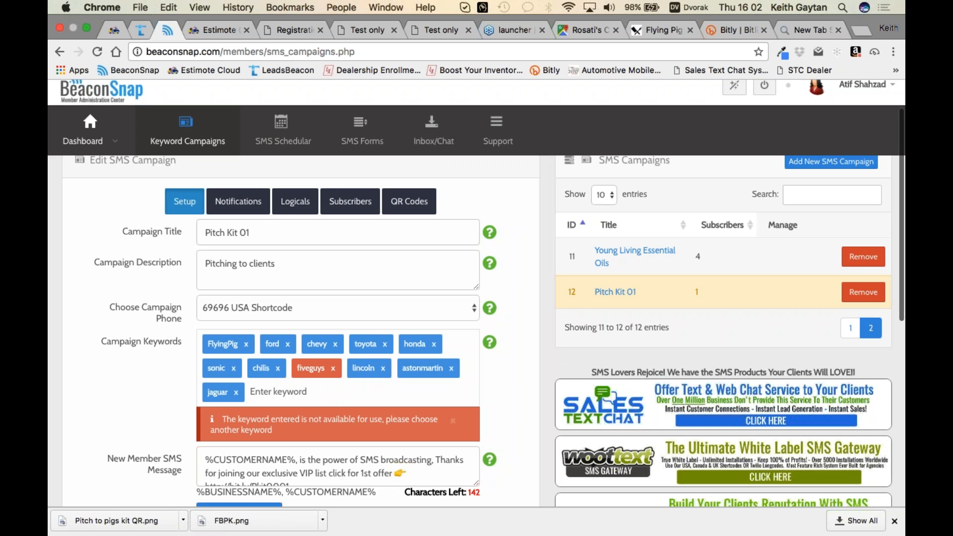
{"action": "left_click", "coordinate": [442, 31]}
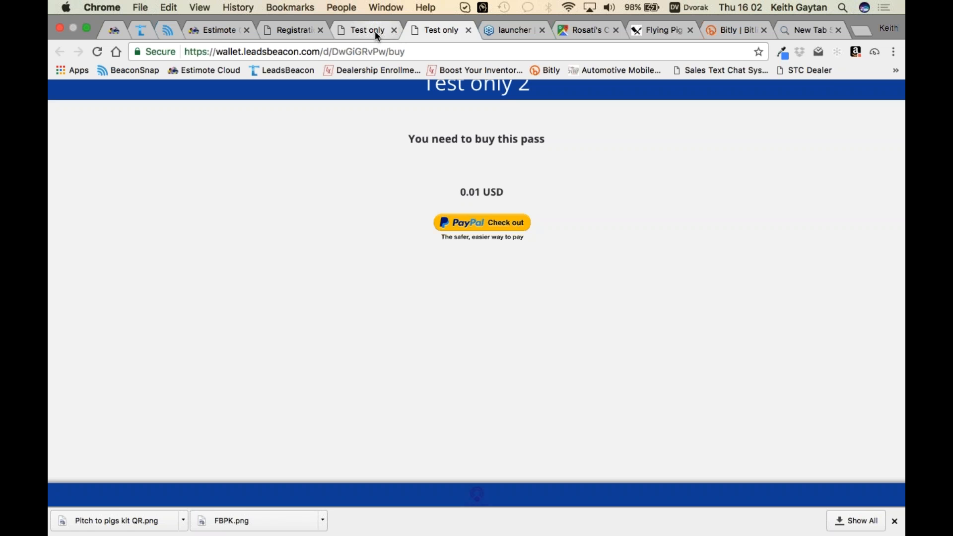
{"action": "left_click", "coordinate": [369, 31]}
{"action": "left_click", "coordinate": [297, 30]}
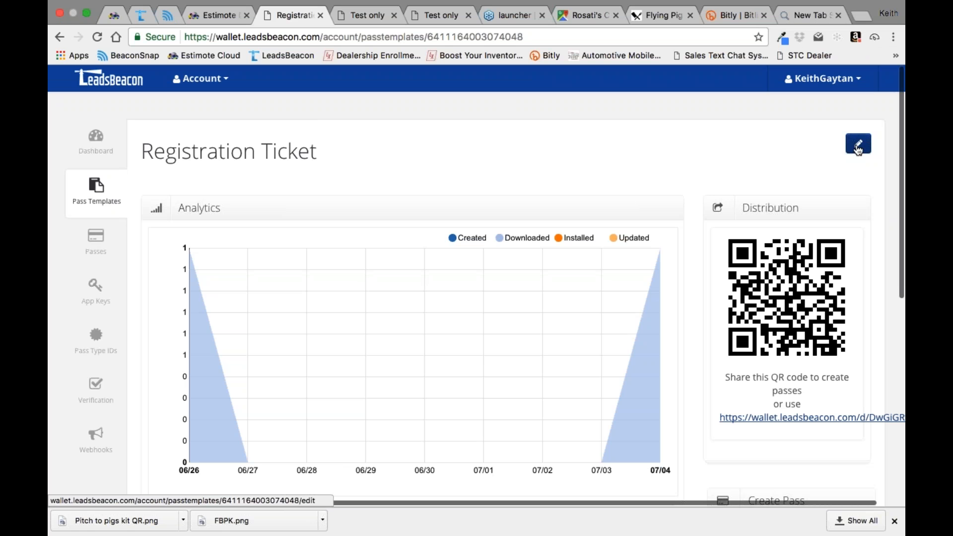
Step: Show the Registration Ticket's beacon relevance settings in the template editor, and switch to the Pitch Kit 01 campaign in BeaconSnap
{"action": "key", "text": "super+r"}
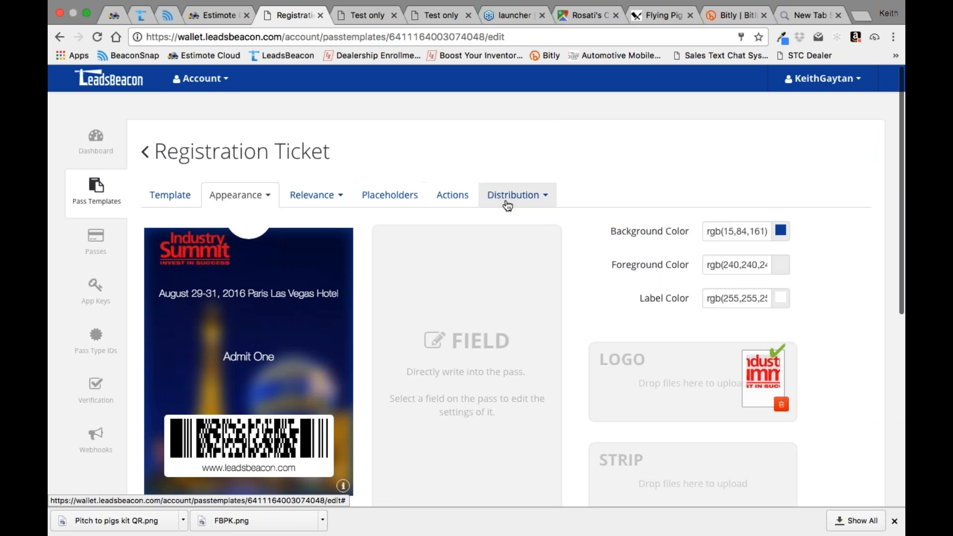
{"action": "left_click", "coordinate": [543, 196]}
{"action": "left_click", "coordinate": [338, 196]}
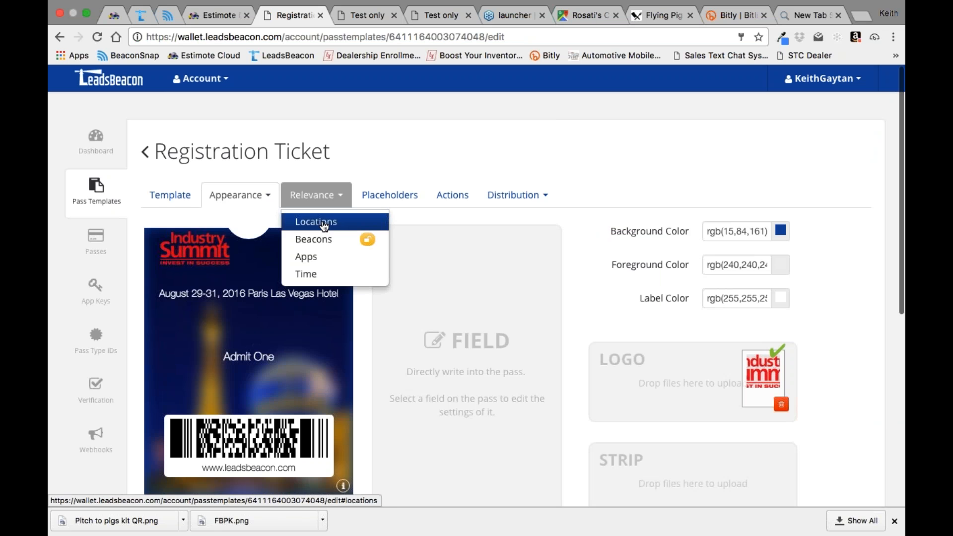
{"action": "left_click", "coordinate": [454, 161]}
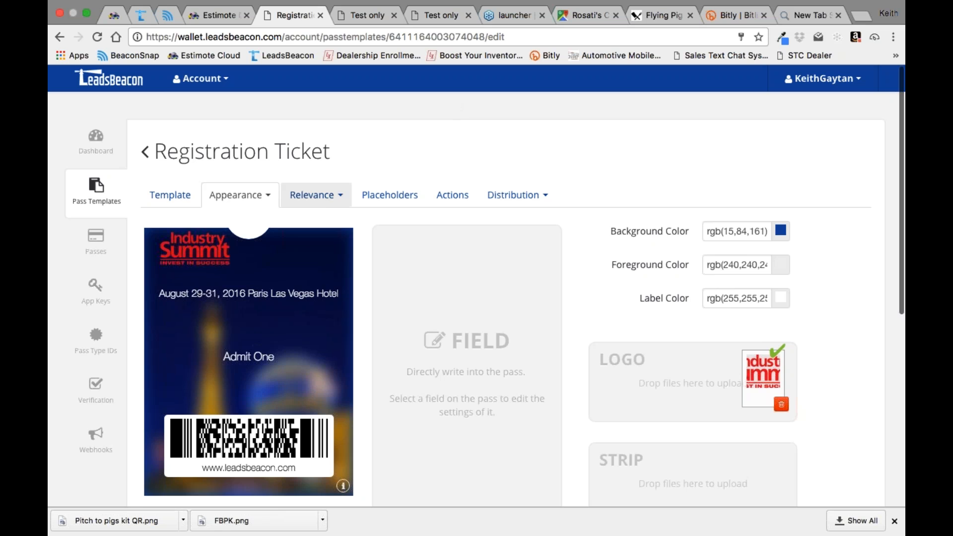
{"action": "left_click", "coordinate": [337, 196]}
{"action": "left_click", "coordinate": [320, 238]}
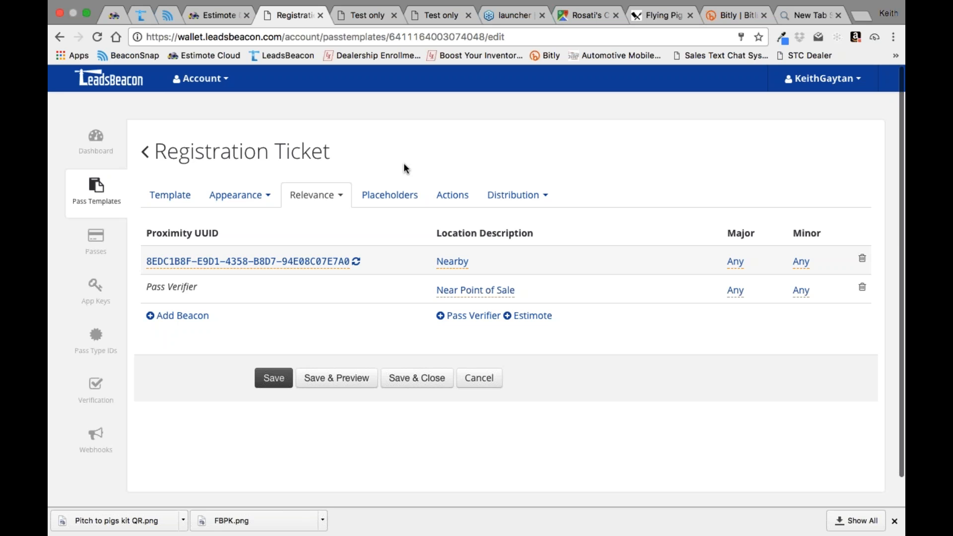
{"action": "left_click", "coordinate": [169, 16]}
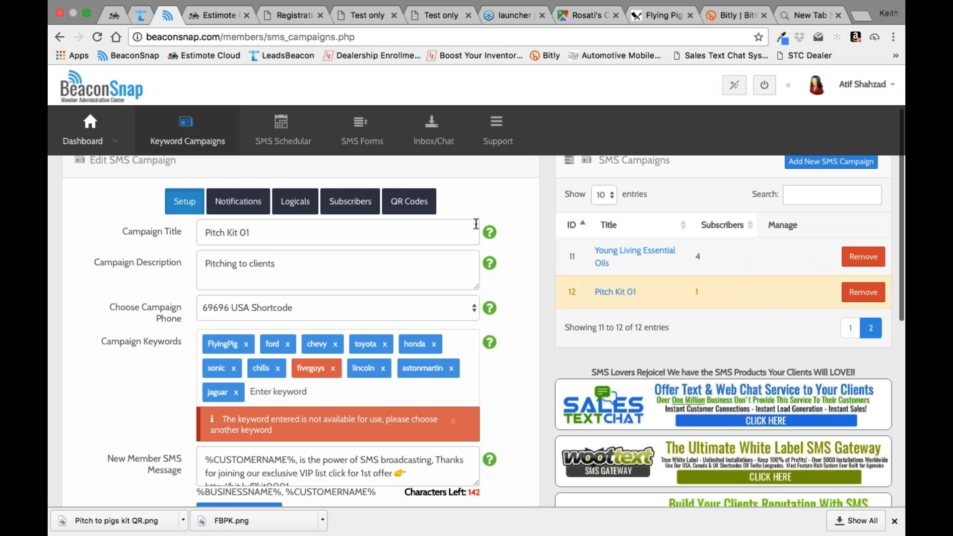
Step: Leave the Pitch Kit 01 campaign and open the clients dashboard in BeaconSnap
{"action": "triple_click", "coordinate": [283, 265]}
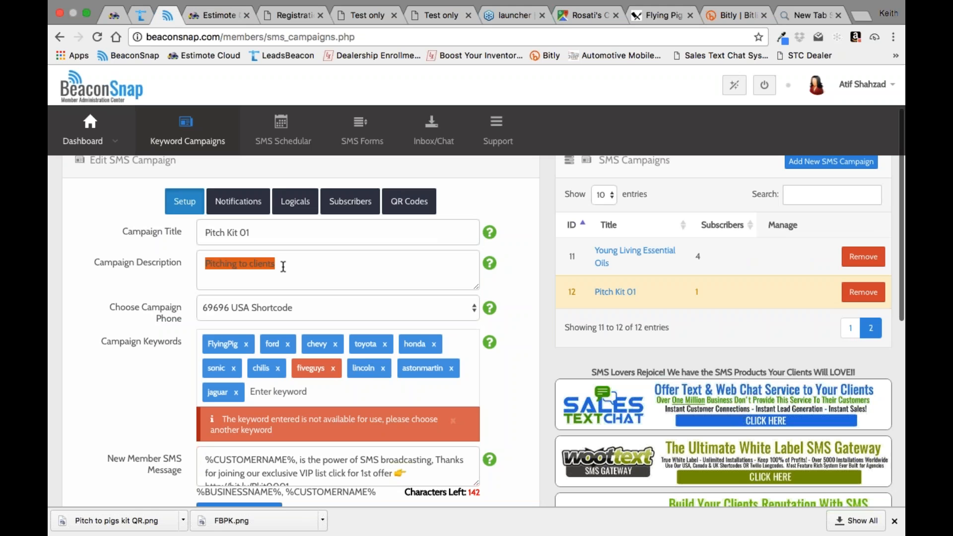
{"action": "left_click", "coordinate": [518, 313]}
{"action": "mouse_move", "coordinate": [88, 131]}
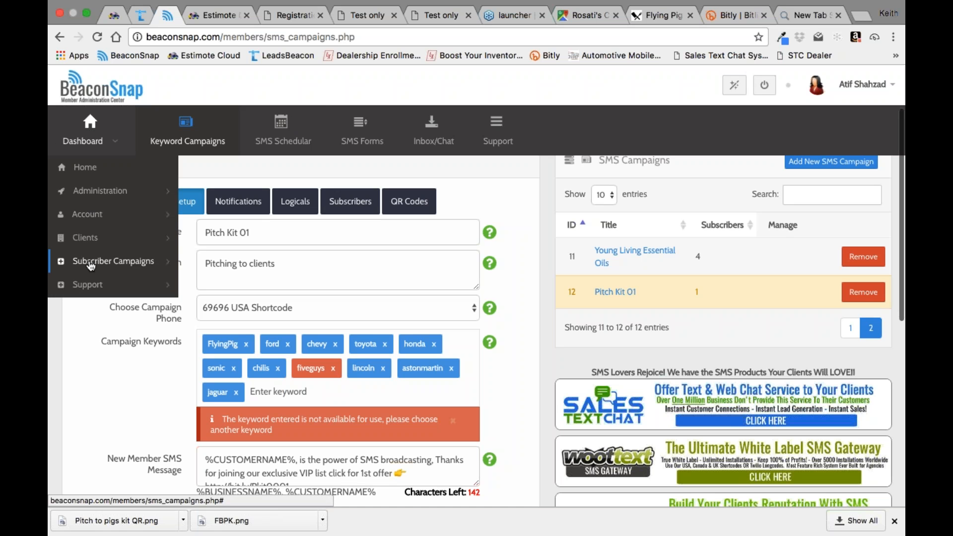
{"action": "left_click", "coordinate": [90, 237]}
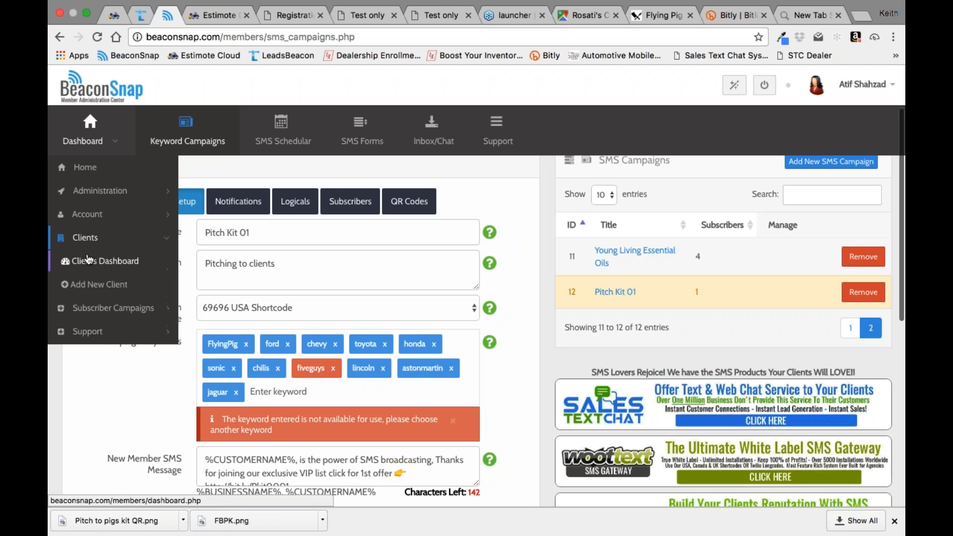
{"action": "left_click", "coordinate": [99, 263]}
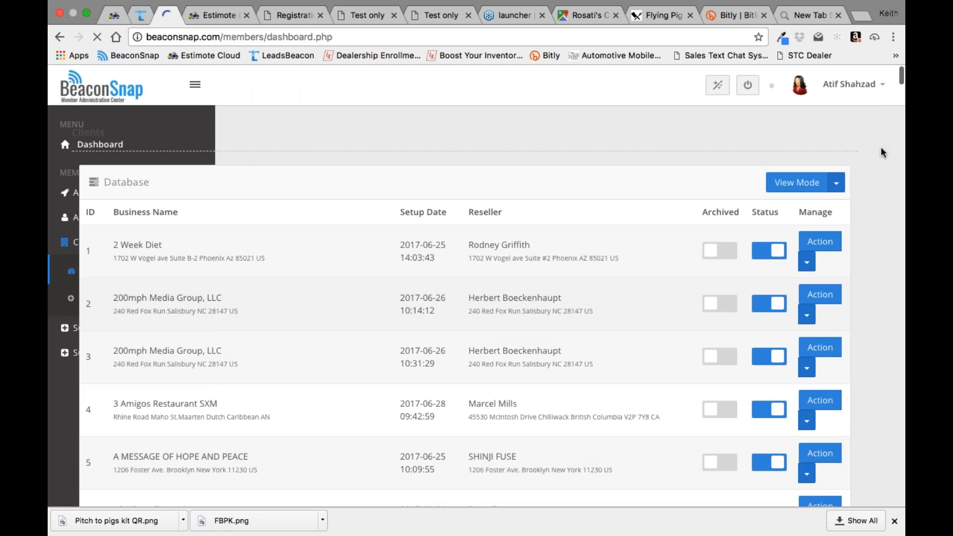
Step: Search the clients for "kcg", manage the KCG client and open its passes page
{"action": "left_click", "coordinate": [786, 217]}
{"action": "type", "text": "kcg"}
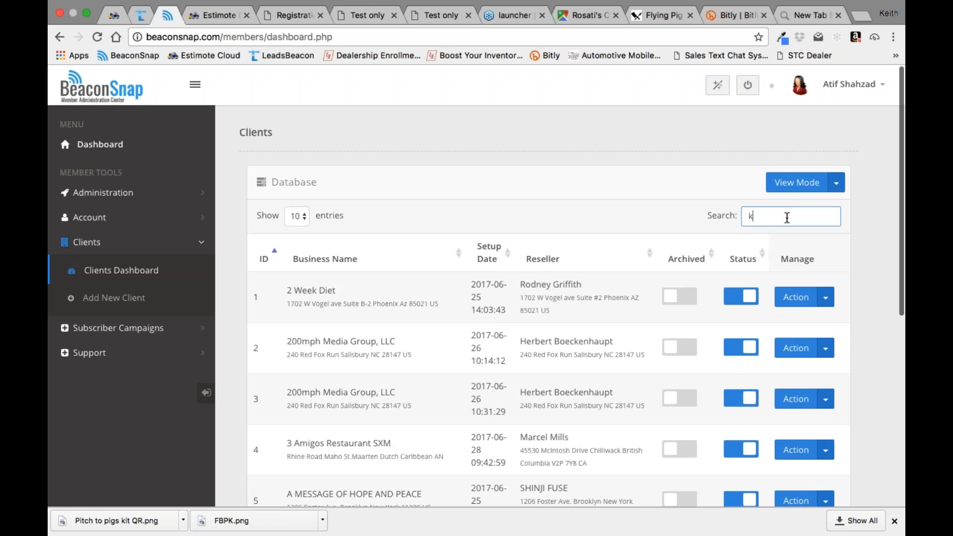
{"action": "left_click", "coordinate": [825, 296]}
{"action": "left_click", "coordinate": [800, 323]}
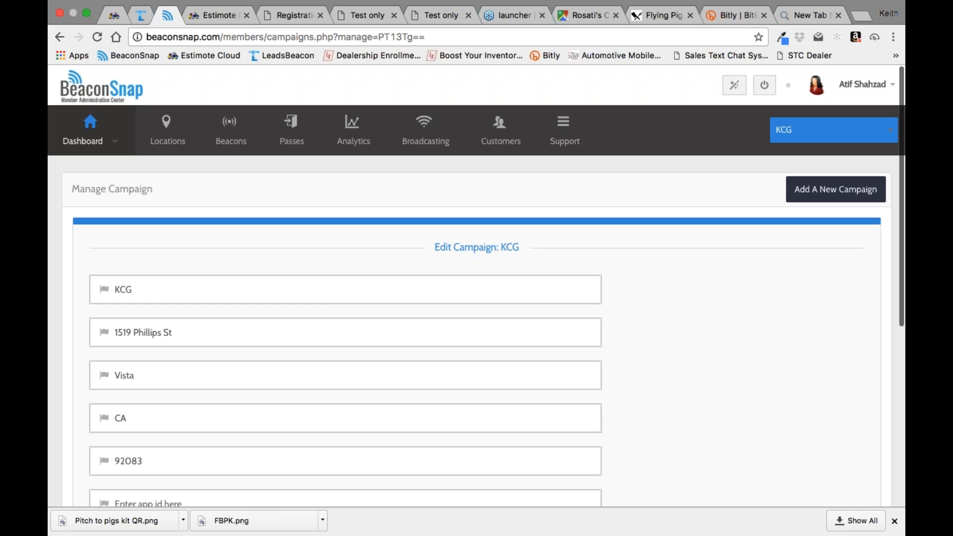
{"action": "left_click", "coordinate": [300, 134]}
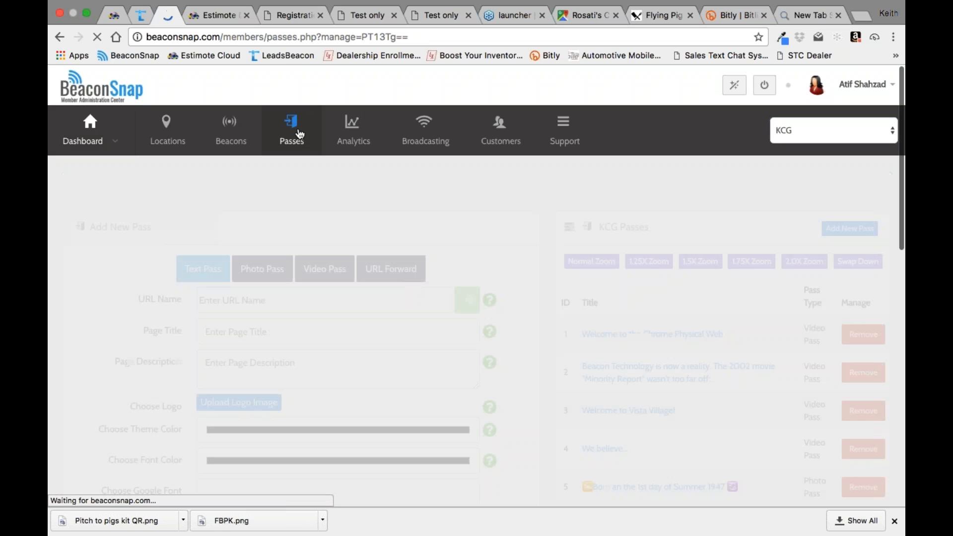
{"action": "scroll", "coordinate": [548, 347], "scroll_direction": "down", "scroll_amount": 5}
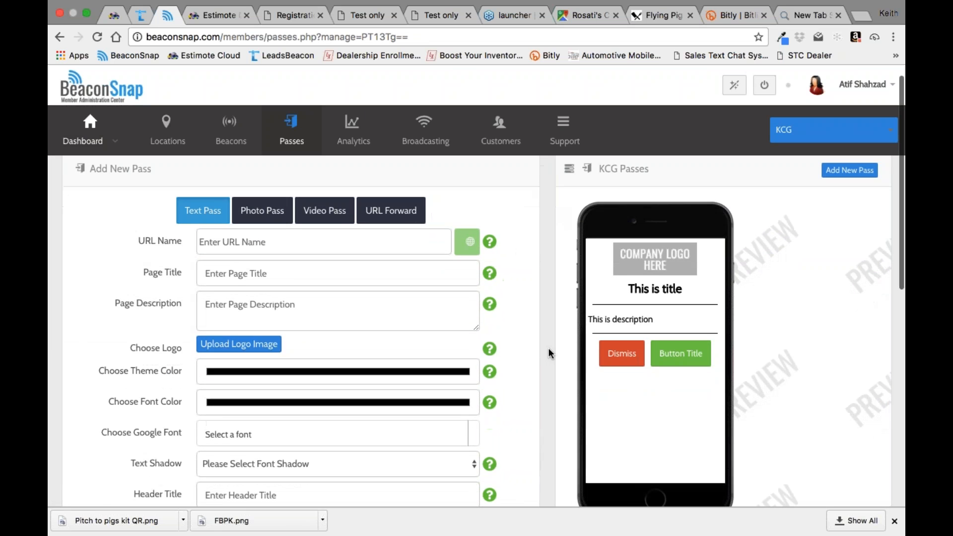
{"action": "scroll", "coordinate": [548, 348], "scroll_direction": "up", "scroll_amount": 5}
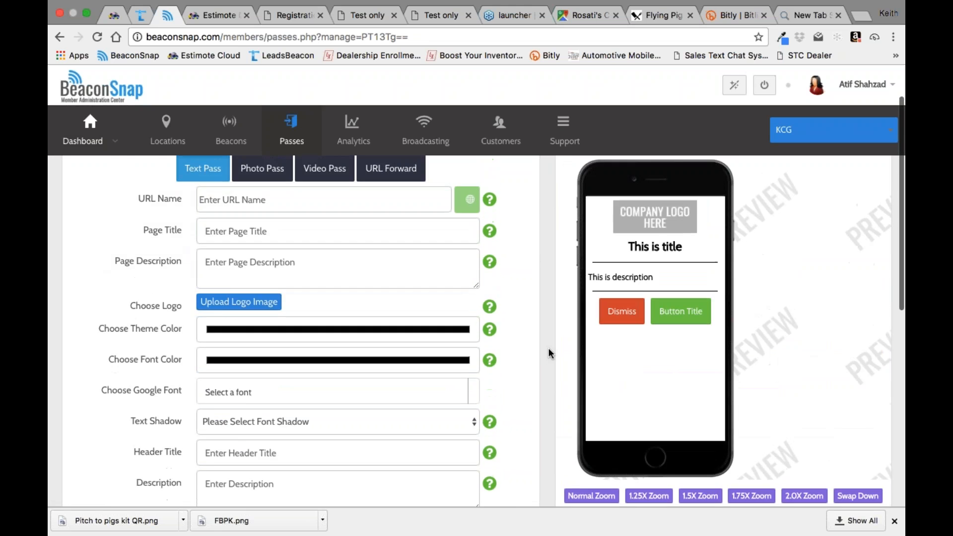
Step: Show the Registration Ticket's general template settings in LeadsBeacon, and open KCG's "Welcome to the Chrome Physical Web" pass in BeaconSnap
{"action": "left_click", "coordinate": [292, 18]}
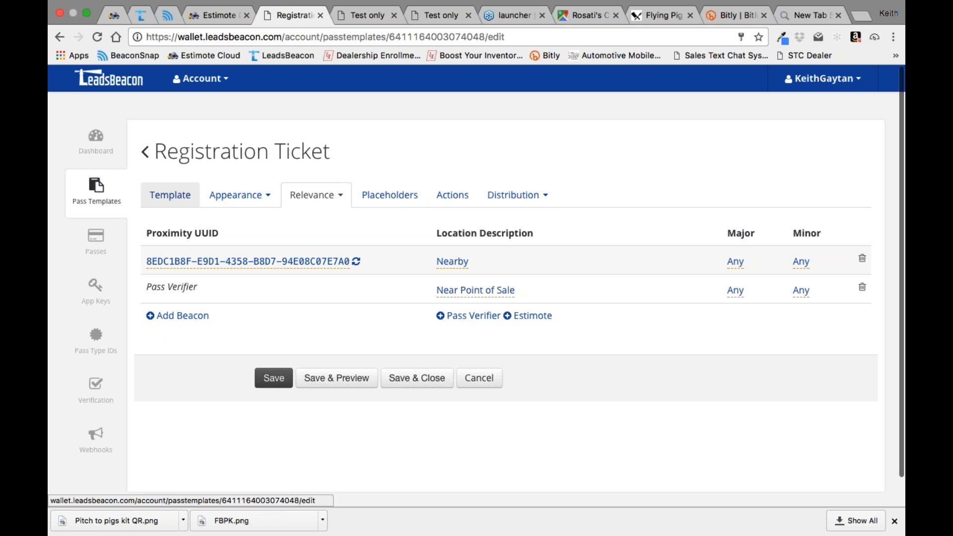
{"action": "left_click", "coordinate": [171, 197]}
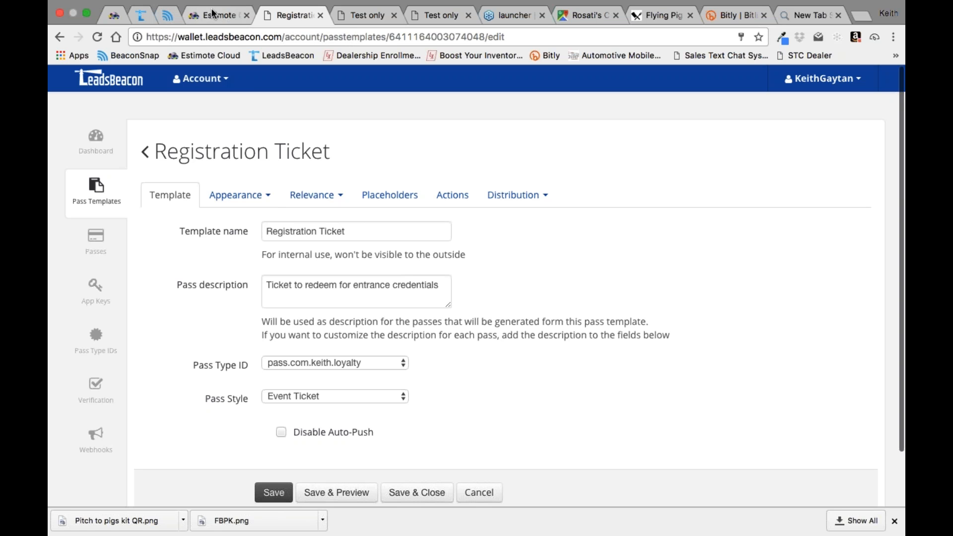
{"action": "left_click", "coordinate": [170, 17]}
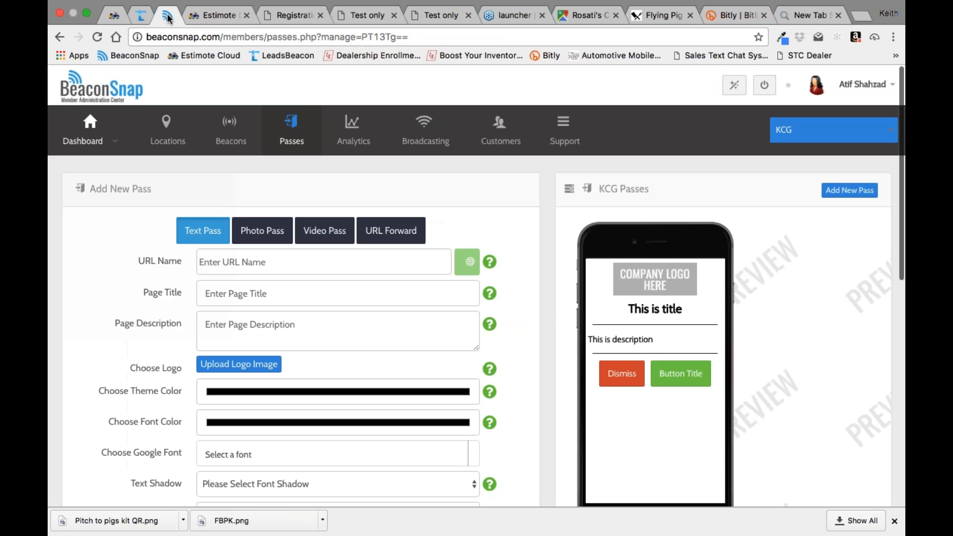
{"action": "scroll", "coordinate": [523, 354], "scroll_direction": "down", "scroll_amount": 5}
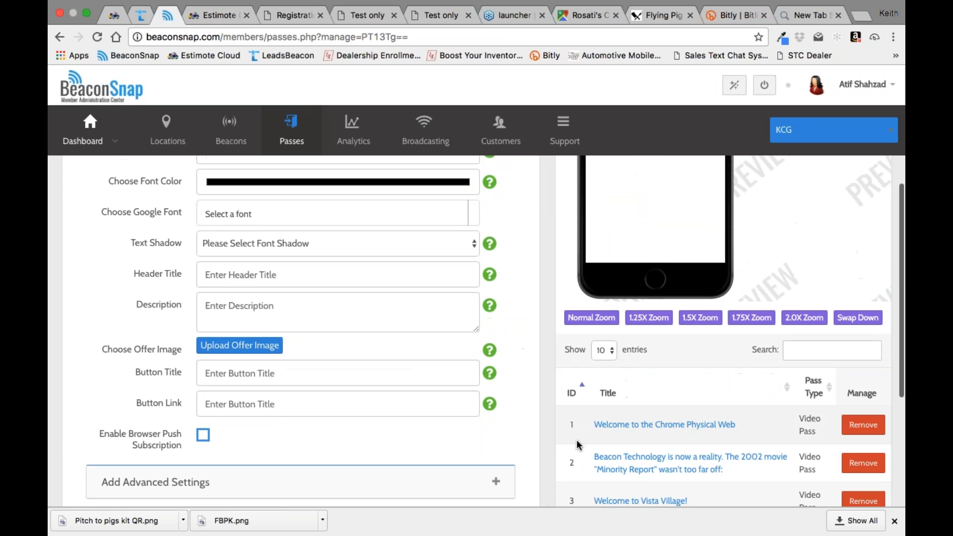
{"action": "left_click", "coordinate": [665, 425]}
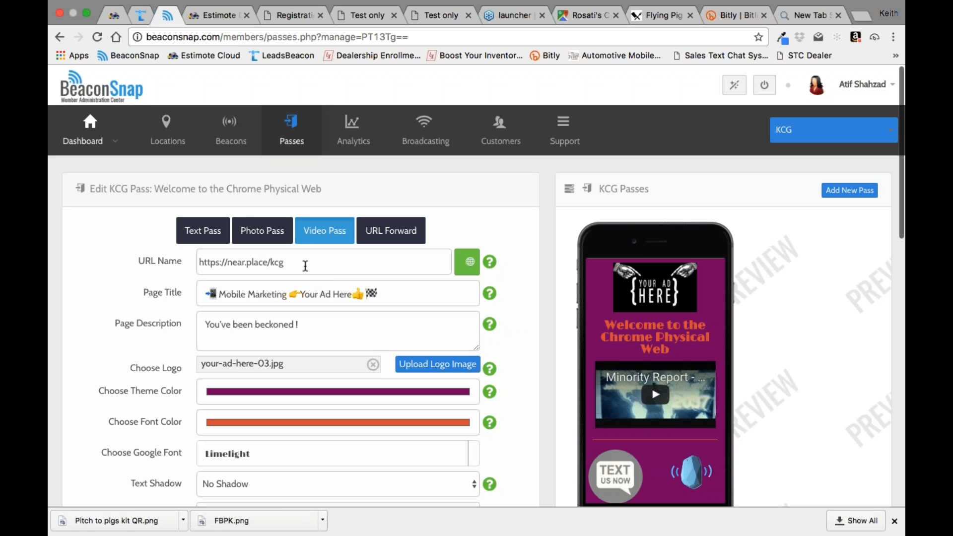
Step: Open KCG's locations page, look through the new location form and reload the page
{"action": "left_click", "coordinate": [170, 126]}
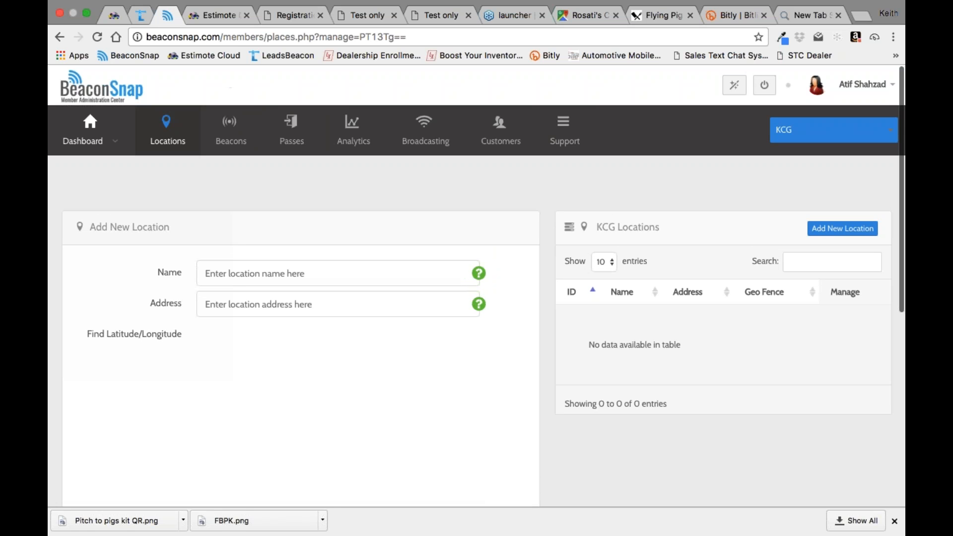
{"action": "scroll", "coordinate": [511, 322], "scroll_direction": "down", "scroll_amount": 5}
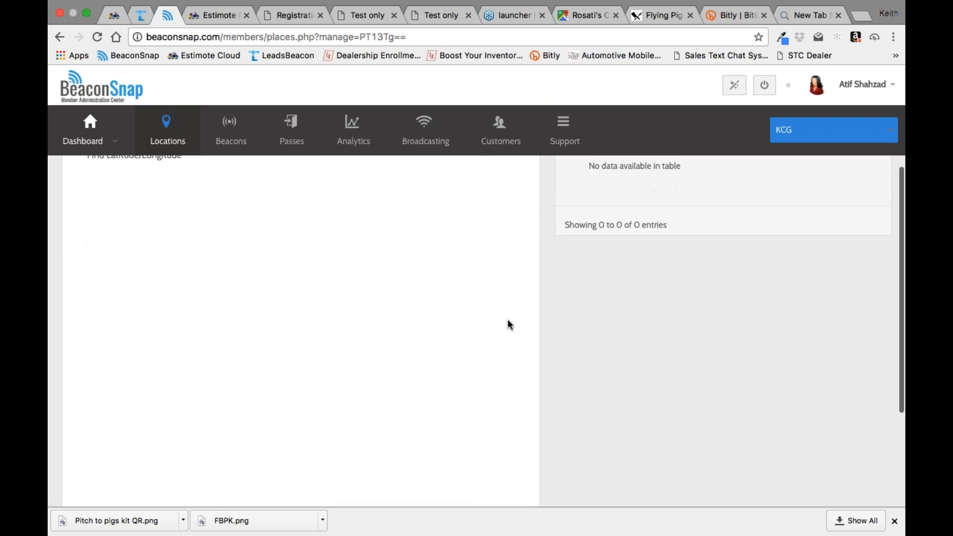
{"action": "scroll", "coordinate": [509, 323], "scroll_direction": "down", "scroll_amount": 4}
{"action": "scroll", "coordinate": [510, 323], "scroll_direction": "up", "scroll_amount": 2}
{"action": "scroll", "coordinate": [509, 323], "scroll_direction": "down", "scroll_amount": 1}
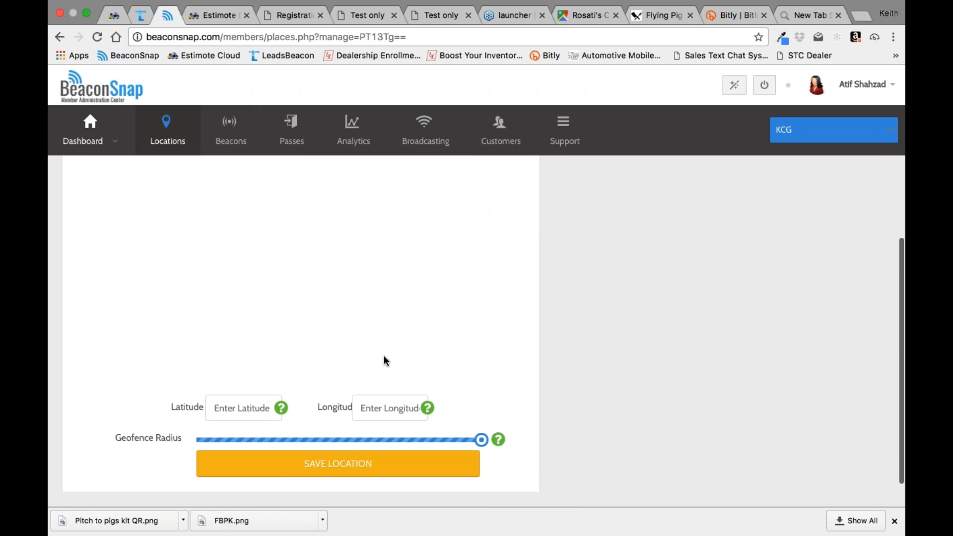
{"action": "scroll", "coordinate": [492, 356], "scroll_direction": "up", "scroll_amount": 8}
{"action": "left_click", "coordinate": [98, 37]}
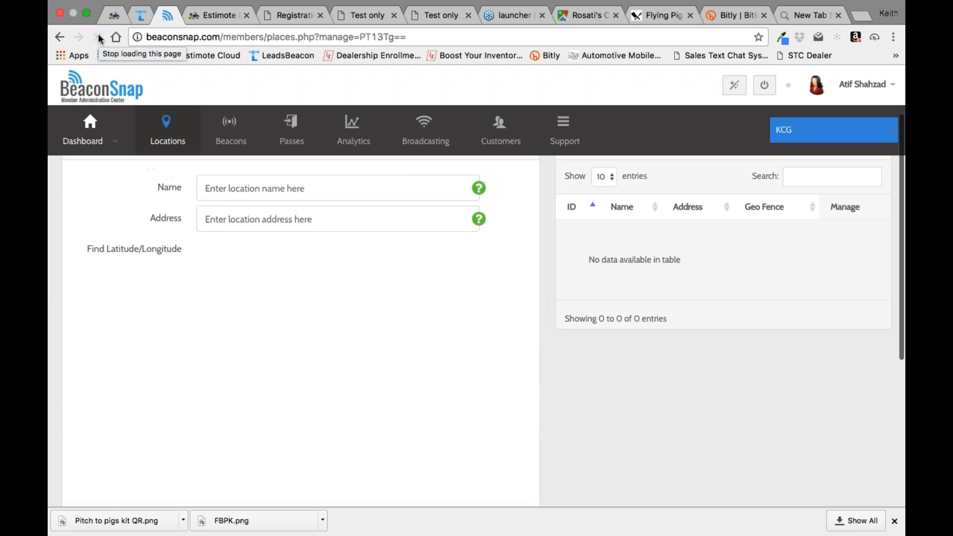
Step: Check the new location form for its map and try out the geofence radius control
{"action": "scroll", "coordinate": [517, 334], "scroll_direction": "down", "scroll_amount": 5}
{"action": "scroll", "coordinate": [517, 334], "scroll_direction": "up", "scroll_amount": 6}
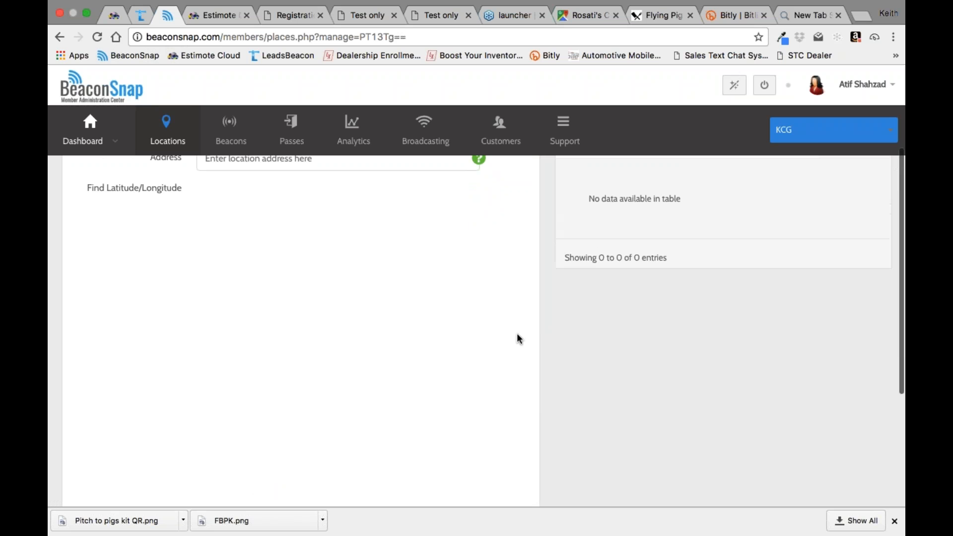
{"action": "scroll", "coordinate": [517, 335], "scroll_direction": "down", "scroll_amount": 1}
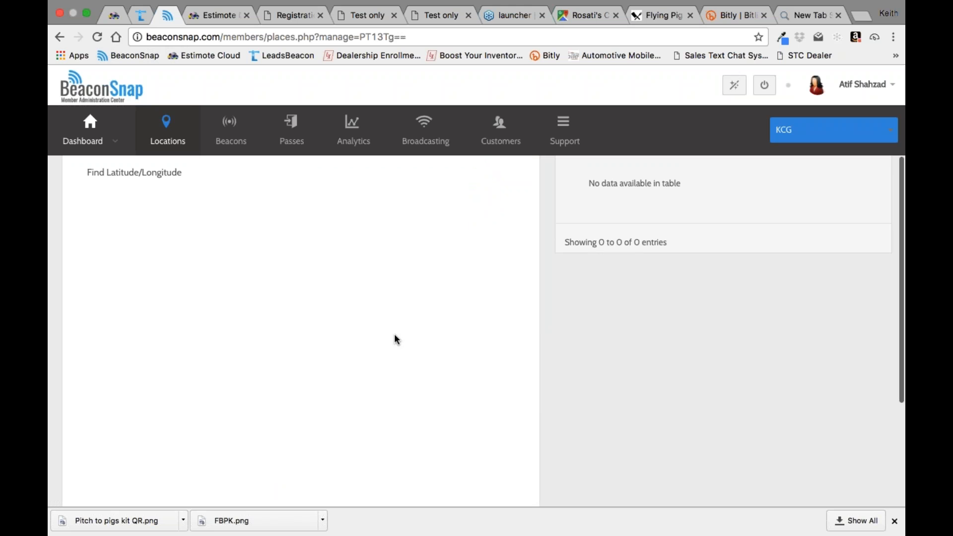
{"action": "scroll", "coordinate": [359, 291], "scroll_direction": "down", "scroll_amount": 5}
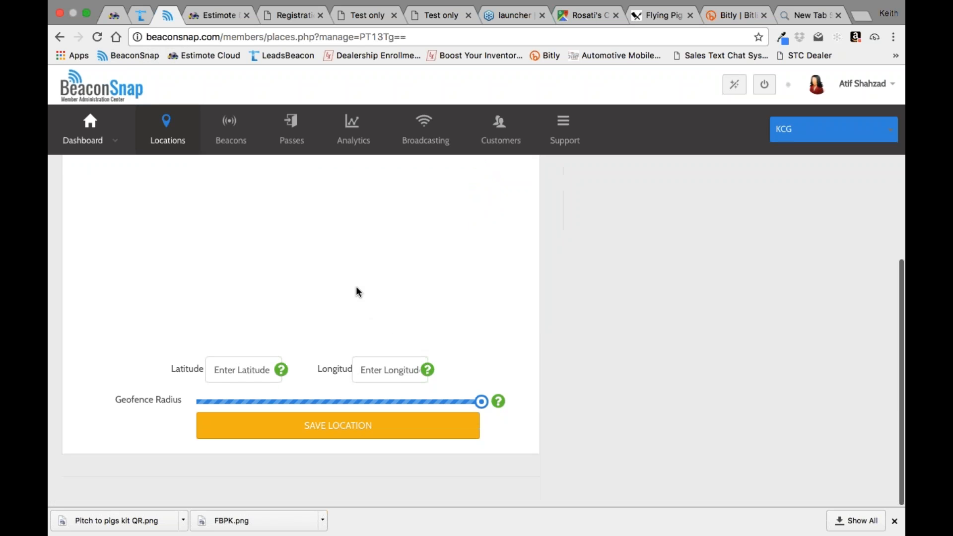
{"action": "mouse_move", "coordinate": [486, 407]}
{"action": "left_mouse_down"}
{"action": "mouse_move", "coordinate": [180, 404]}
{"action": "mouse_move", "coordinate": [478, 402]}
{"action": "left_mouse_up"}
{"action": "scroll", "coordinate": [510, 350], "scroll_direction": "up", "scroll_amount": 5}
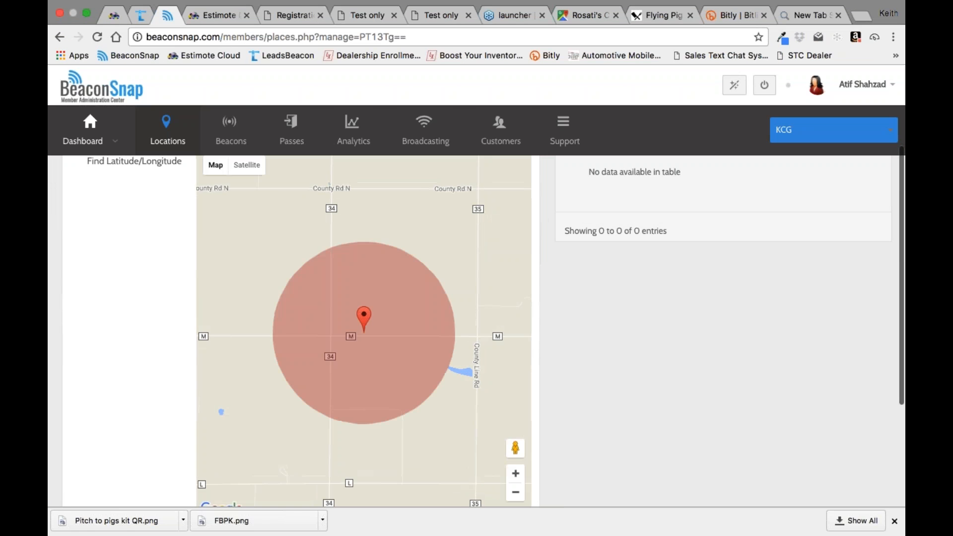
{"action": "scroll", "coordinate": [219, 278], "scroll_direction": "down", "scroll_amount": 1}
{"action": "scroll", "coordinate": [218, 278], "scroll_direction": "up", "scroll_amount": 3}
Step: Enter "flying pig pub vista" as the new location's name
{"action": "left_click", "coordinate": [216, 209]}
{"action": "type", "text": "flying pi"}
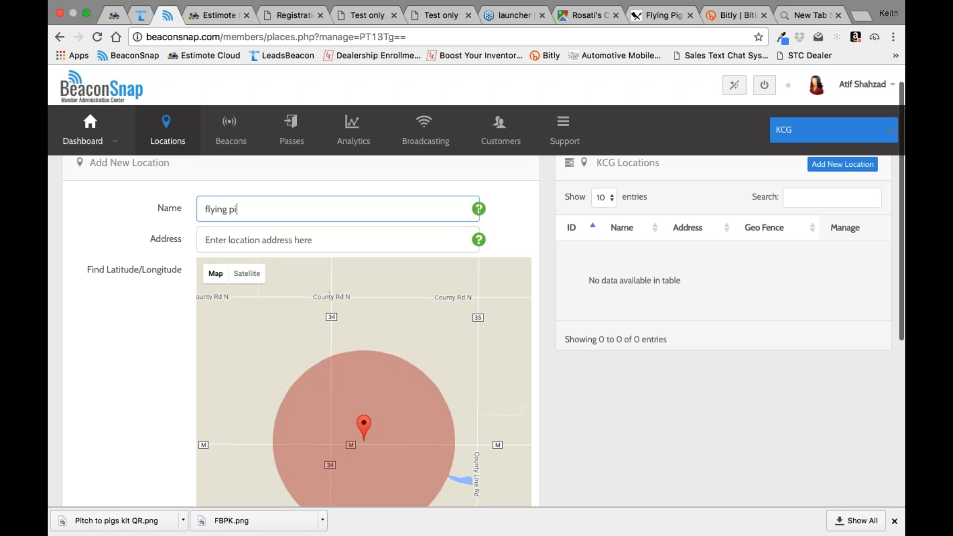
{"action": "type", "text": "g pub vista"}
{"action": "key", "text": "Tab"}
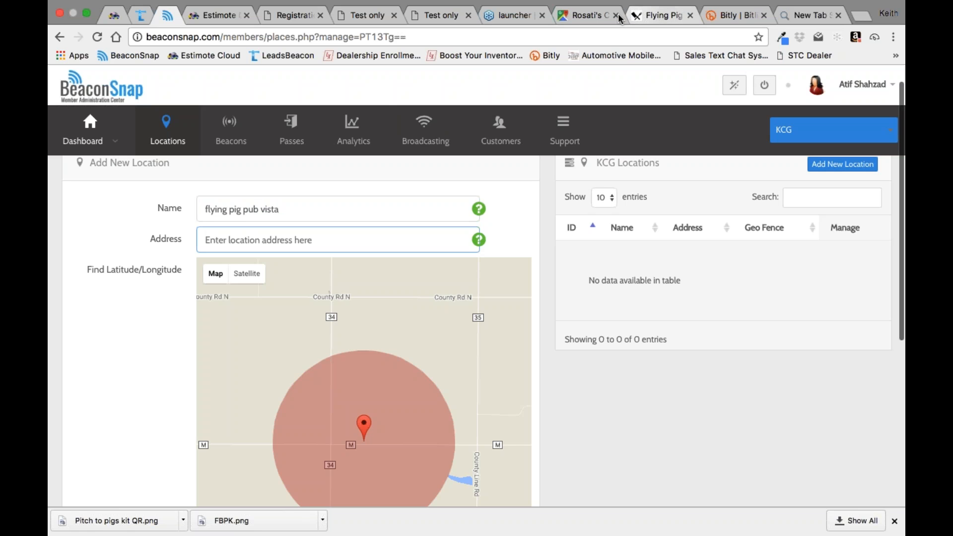
Step: Copy the street description from the Google Maps directions and paste it as the new location's address in BeaconSnap
{"action": "left_click", "coordinate": [588, 16]}
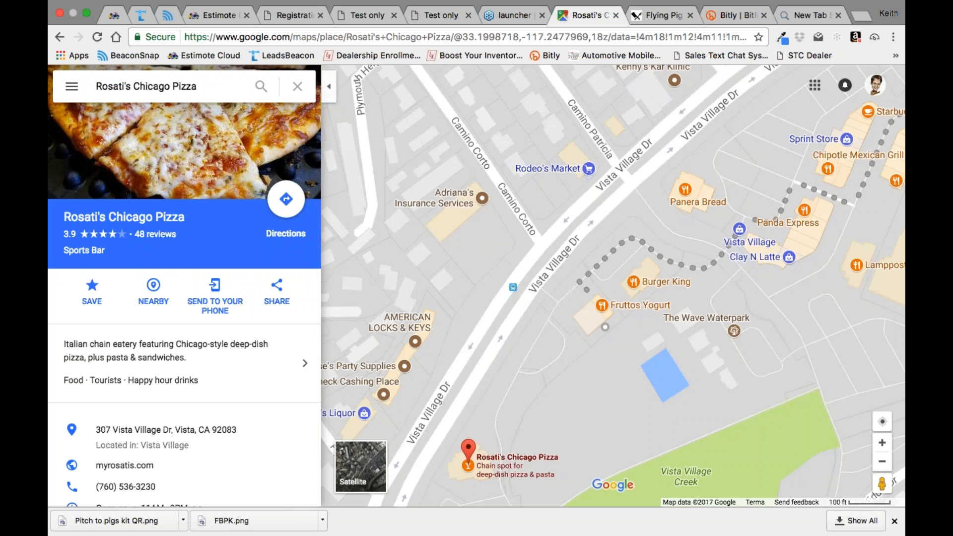
{"action": "key", "text": "super+bracketleft"}
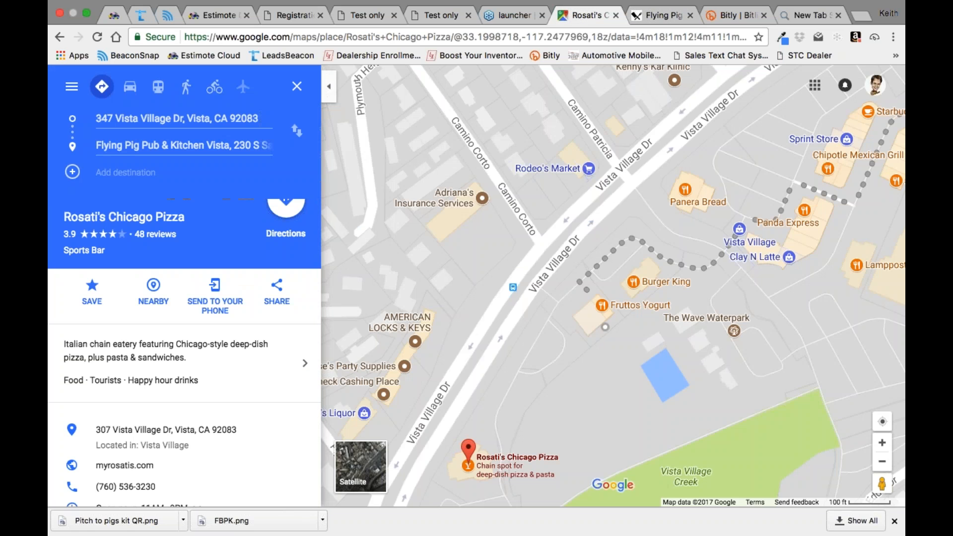
{"action": "left_click", "coordinate": [192, 298]}
{"action": "right_click", "coordinate": [191, 293]}
{"action": "left_click", "coordinate": [123, 159]}
{"action": "triple_click", "coordinate": [123, 159]}
{"action": "right_click", "coordinate": [106, 153]}
{"action": "left_click", "coordinate": [128, 184]}
{"action": "left_click", "coordinate": [167, 16]}
{"action": "right_click", "coordinate": [219, 236]}
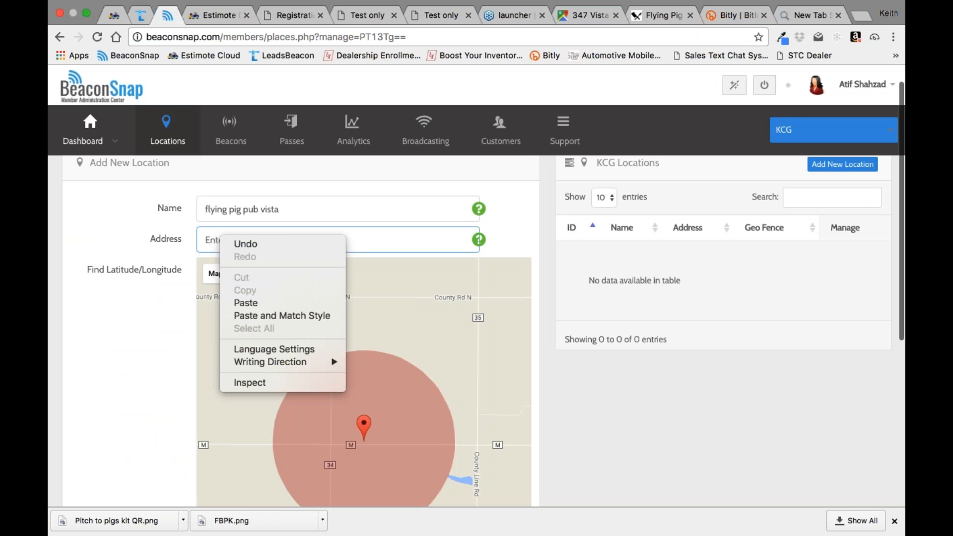
{"action": "left_click", "coordinate": [246, 303]}
Step: Change the new location's name to "Rosatis" and look up the pasted address on the map
{"action": "triple_click", "coordinate": [283, 211]}
{"action": "type", "text": "Rosati"}
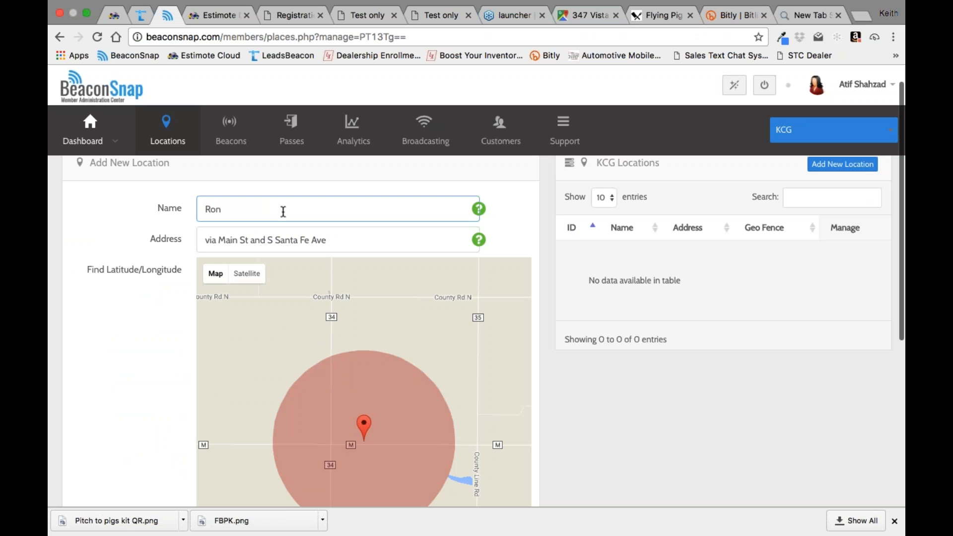
{"action": "type", "text": "ss"}
{"action": "key", "text": "BackSpace"}
{"action": "left_click", "coordinate": [147, 357]}
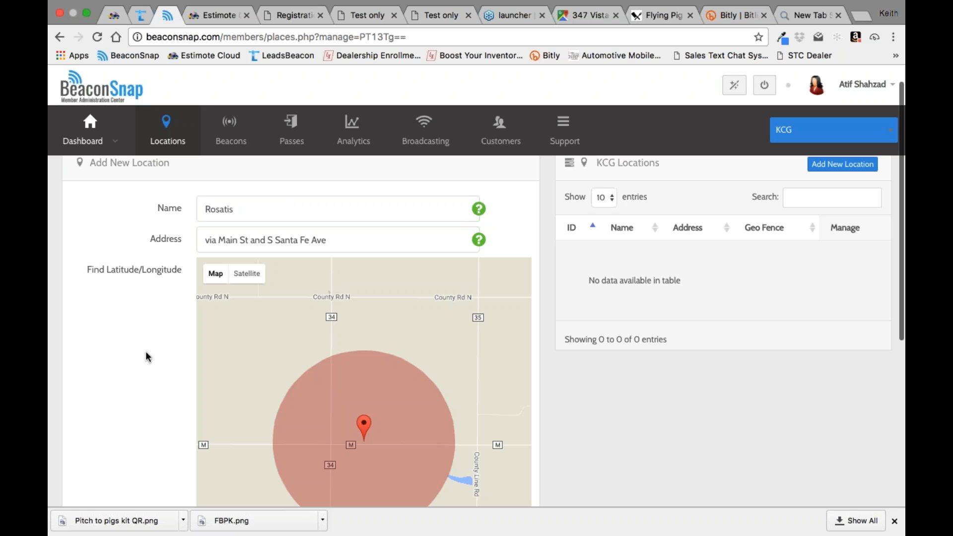
{"action": "left_click", "coordinate": [361, 240]}
{"action": "key", "text": "Return"}
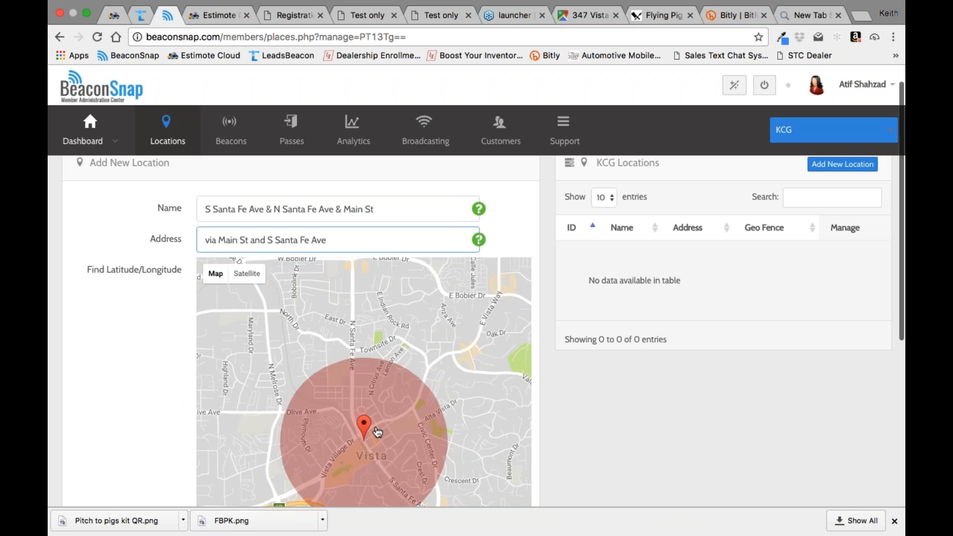
Step: Examine the new location's geofence circle, latitude and longitude, and geofence radius setting
{"action": "scroll", "coordinate": [141, 380], "scroll_direction": "down", "scroll_amount": 5}
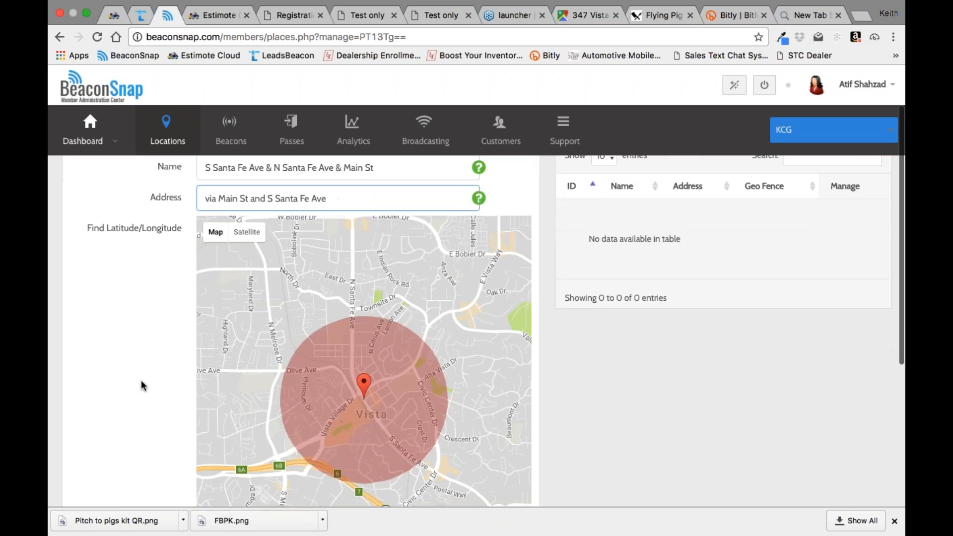
{"action": "scroll", "coordinate": [150, 437], "scroll_direction": "down", "scroll_amount": 2}
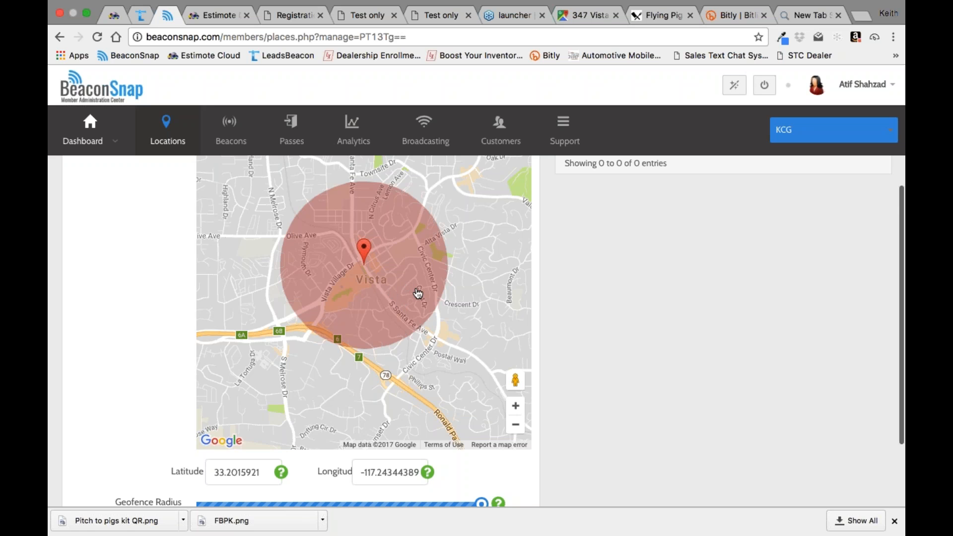
{"action": "scroll", "coordinate": [440, 397], "scroll_direction": "down", "scroll_amount": 1}
{"action": "mouse_move", "coordinate": [481, 475]}
{"action": "left_mouse_down"}
{"action": "mouse_move", "coordinate": [210, 488]}
{"action": "mouse_move", "coordinate": [261, 477]}
{"action": "mouse_move", "coordinate": [481, 477]}
{"action": "left_mouse_up"}
{"action": "scroll", "coordinate": [124, 354], "scroll_direction": "up", "scroll_amount": 5}
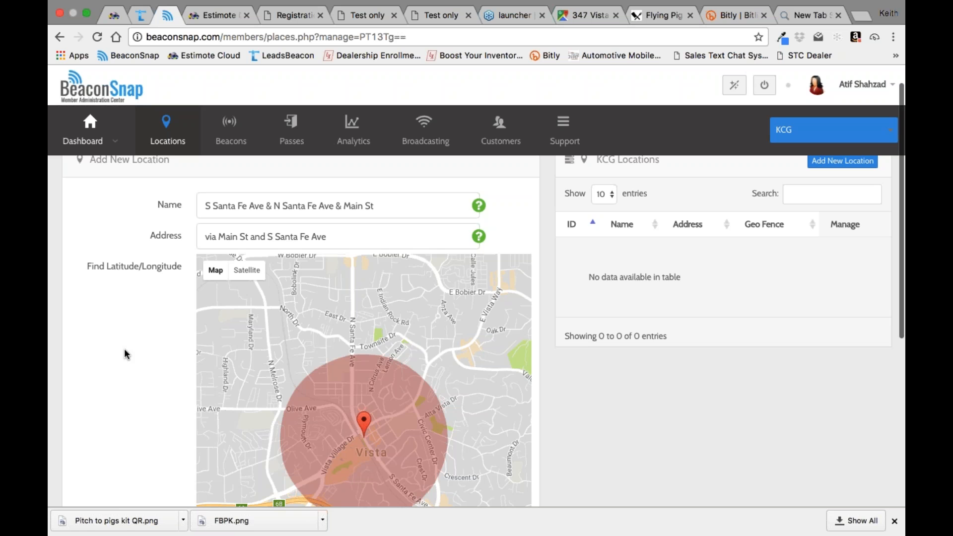
{"action": "scroll", "coordinate": [133, 324], "scroll_direction": "down", "scroll_amount": 3}
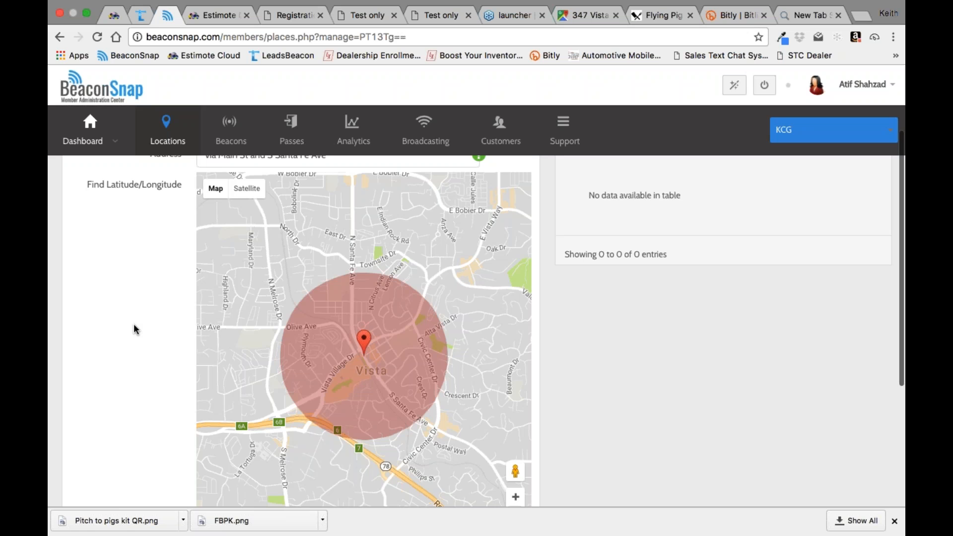
{"action": "scroll", "coordinate": [134, 329], "scroll_direction": "down", "scroll_amount": 1}
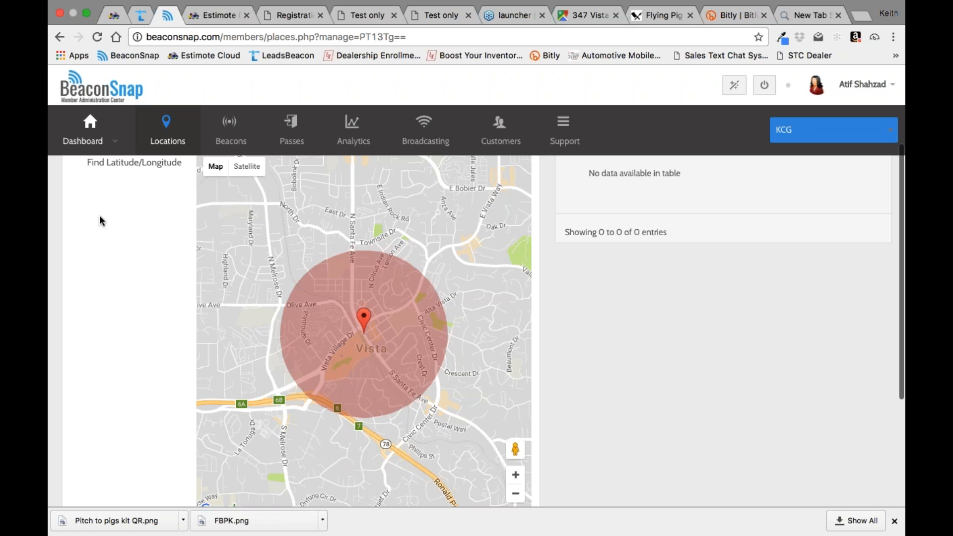
Step: Open the KCG client's passes and load the "This is your offer" text pass for editing
{"action": "scroll", "coordinate": [363, 332], "scroll_direction": "up", "scroll_amount": 1}
{"action": "mouse_move", "coordinate": [83, 141]}
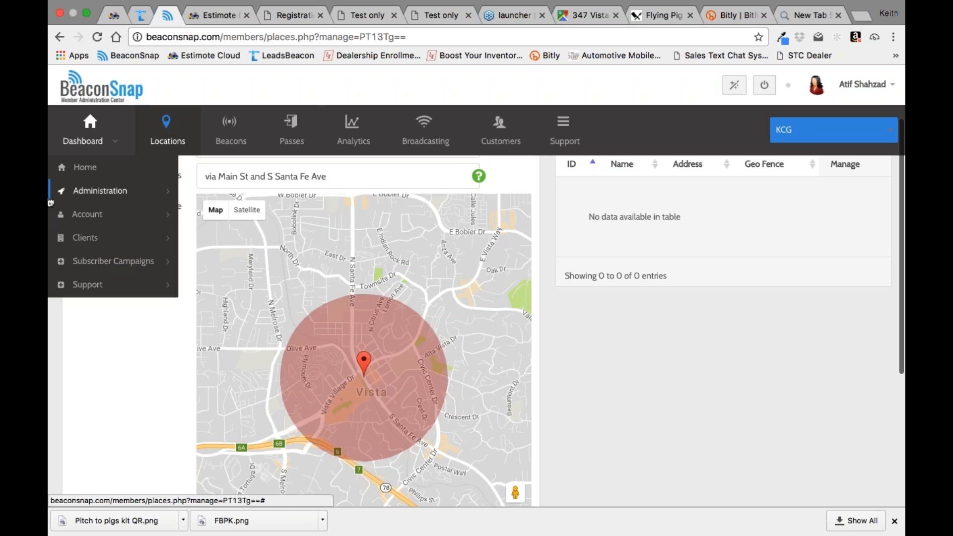
{"action": "left_click", "coordinate": [294, 123]}
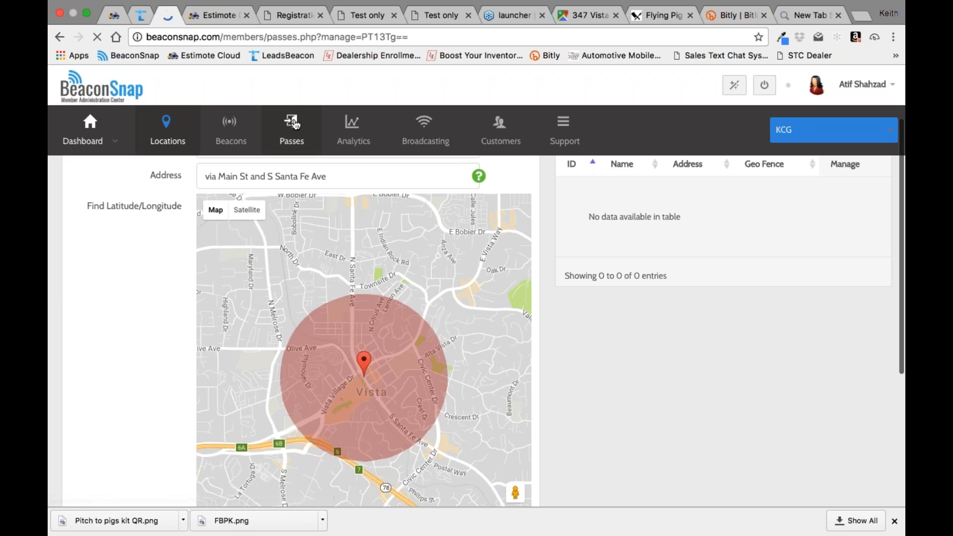
{"action": "scroll", "coordinate": [526, 389], "scroll_direction": "down", "scroll_amount": 9}
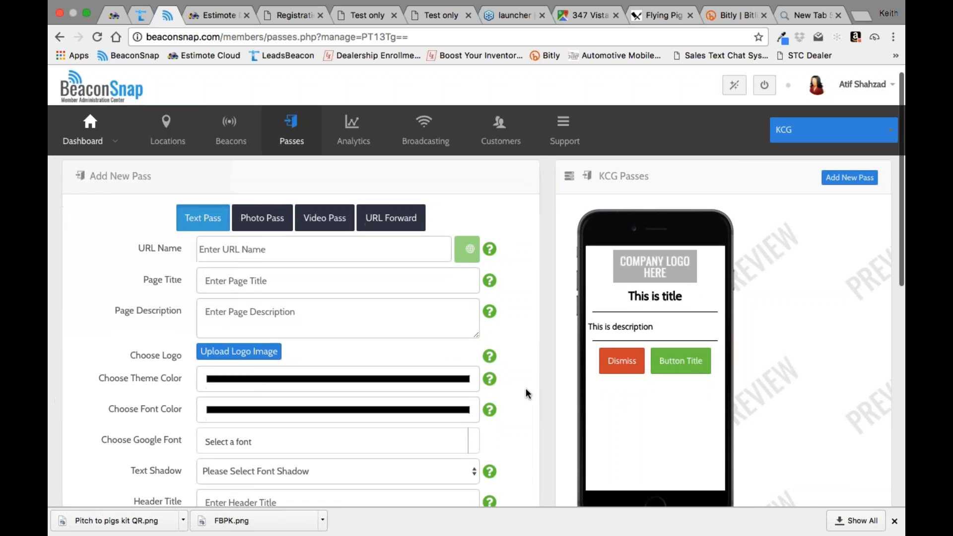
{"action": "left_click", "coordinate": [630, 464]}
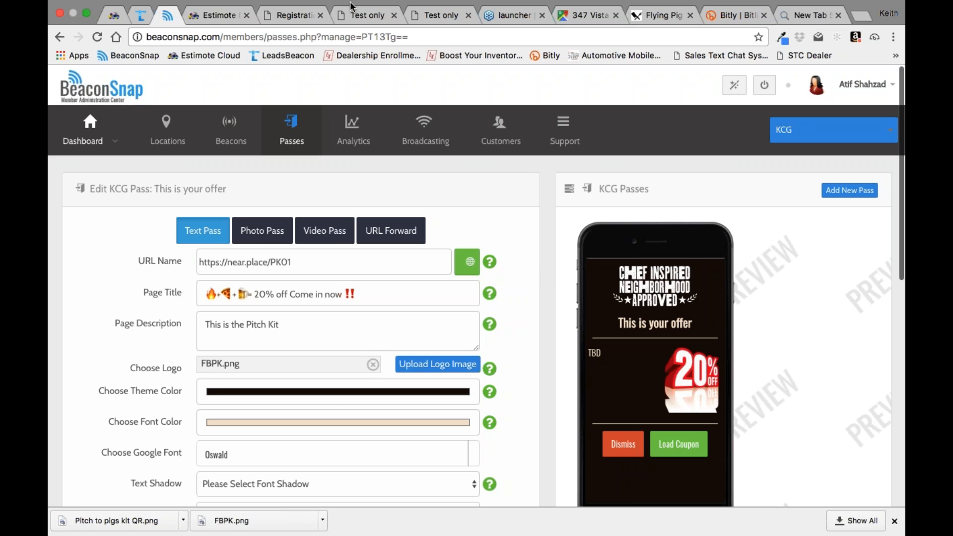
Step: Switch to the LeadsBeacon Registration Ticket template and open the Loyalty account's dashboard from there
{"action": "left_click", "coordinate": [283, 15]}
{"action": "left_click", "coordinate": [368, 15]}
{"action": "left_click", "coordinate": [446, 16]}
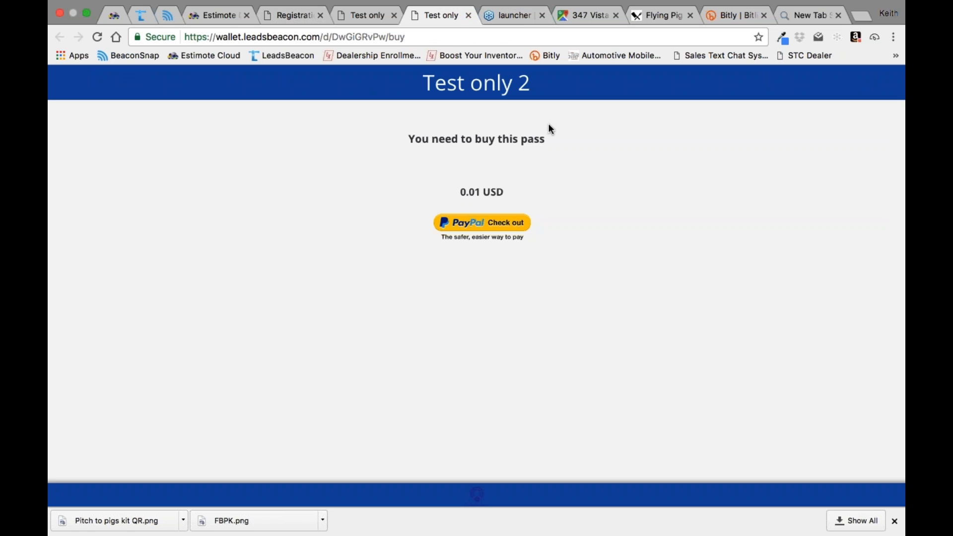
{"action": "left_click", "coordinate": [300, 17]}
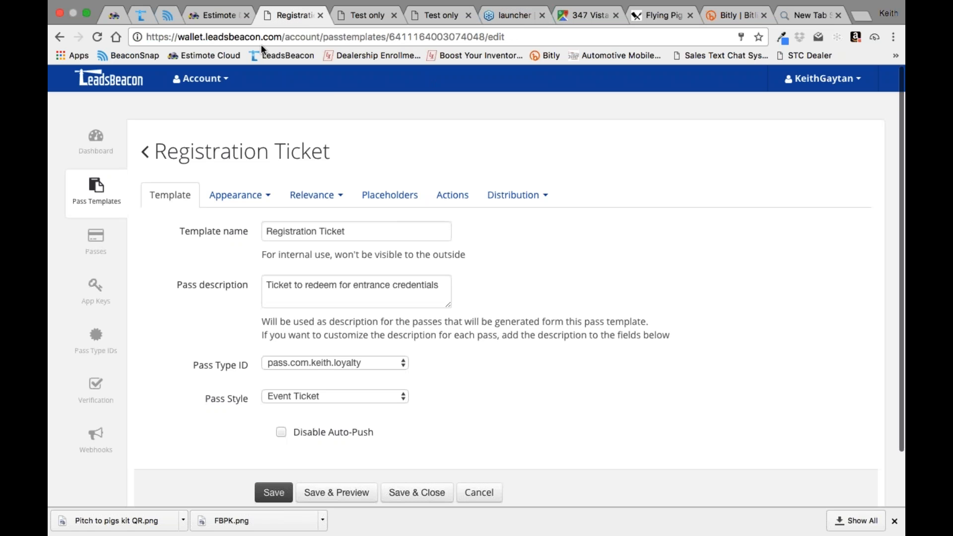
{"action": "left_click", "coordinate": [227, 82]}
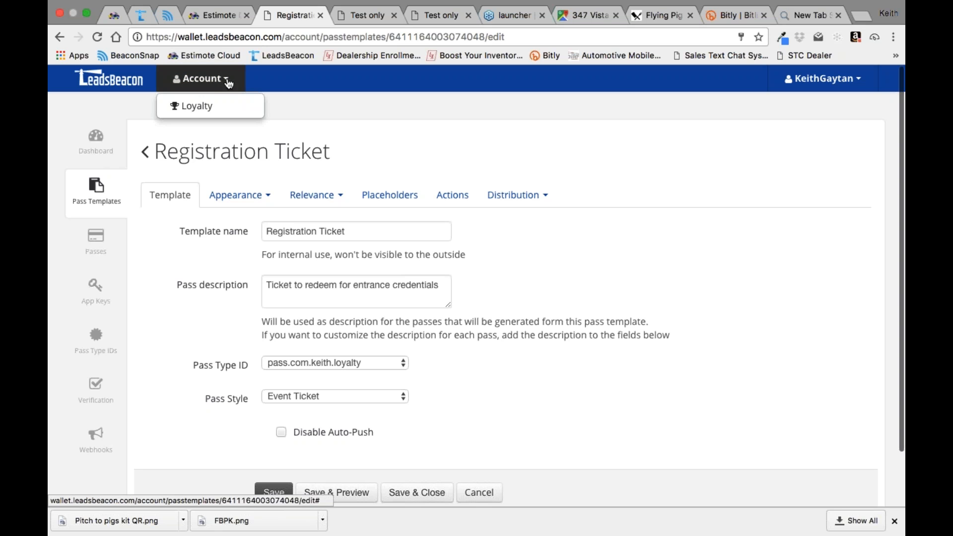
{"action": "left_click", "coordinate": [191, 105]}
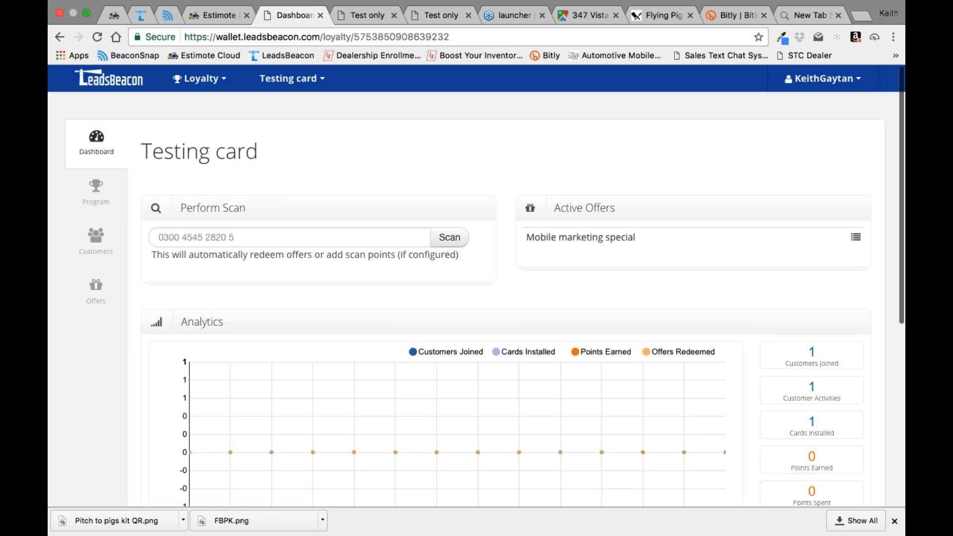
Step: View the Testing card's loyalty program details and the list of other available programs
{"action": "left_click", "coordinate": [320, 79]}
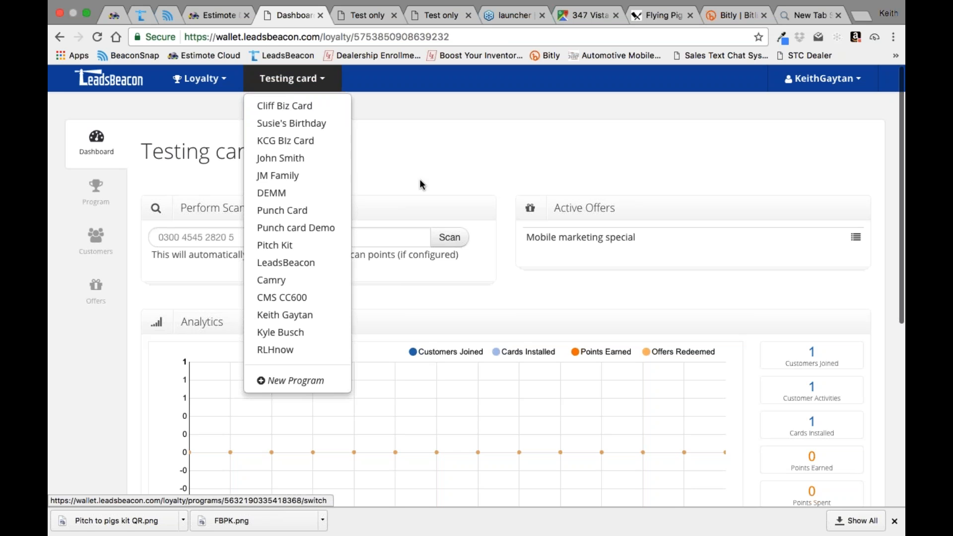
{"action": "left_click", "coordinate": [97, 193]}
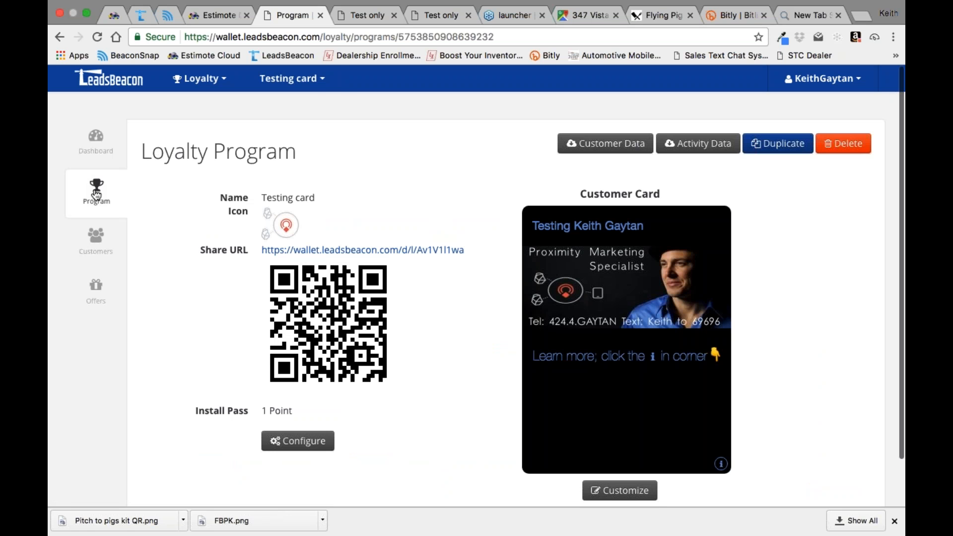
{"action": "left_click", "coordinate": [324, 81]}
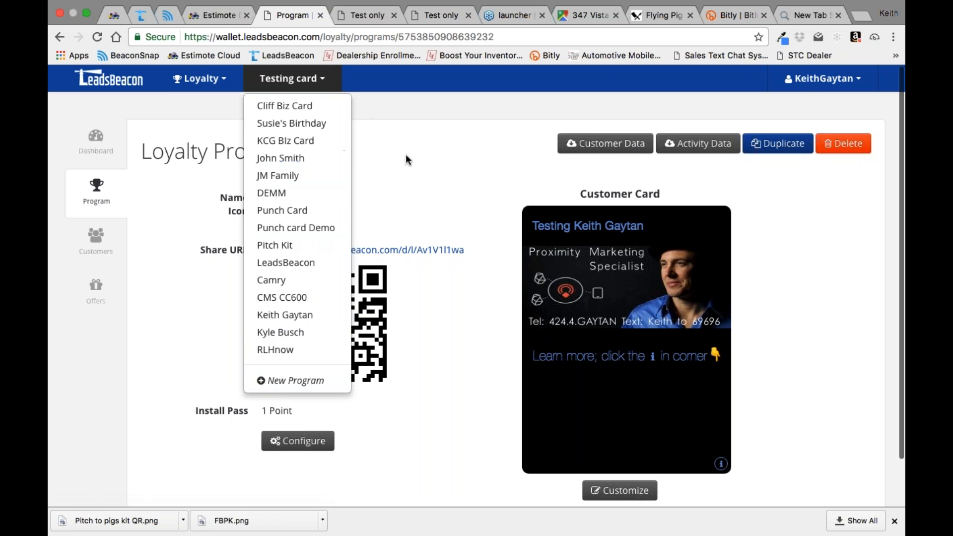
Step: Return to the BeaconSnap offer pass and enable browser push subscription for it
{"action": "left_click", "coordinate": [170, 18]}
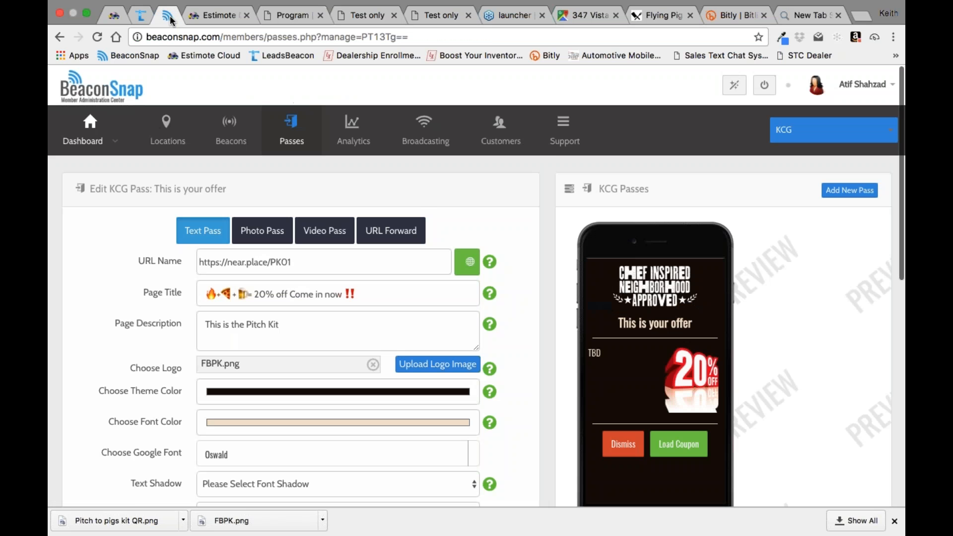
{"action": "scroll", "coordinate": [509, 278], "scroll_direction": "down", "scroll_amount": 1}
{"action": "scroll", "coordinate": [508, 296], "scroll_direction": "down", "scroll_amount": 6}
{"action": "scroll", "coordinate": [508, 296], "scroll_direction": "up", "scroll_amount": 3}
{"action": "scroll", "coordinate": [508, 298], "scroll_direction": "down", "scroll_amount": 5}
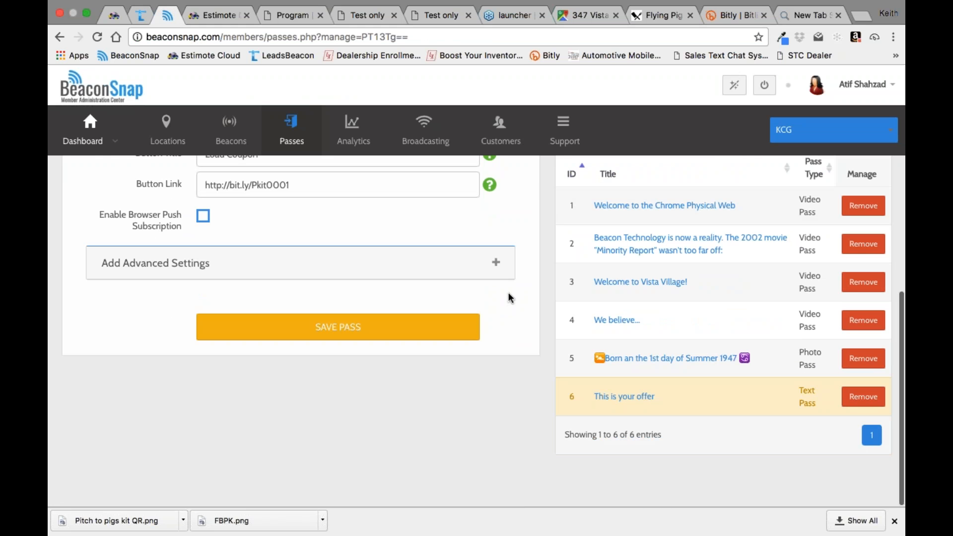
{"action": "left_click", "coordinate": [202, 216]}
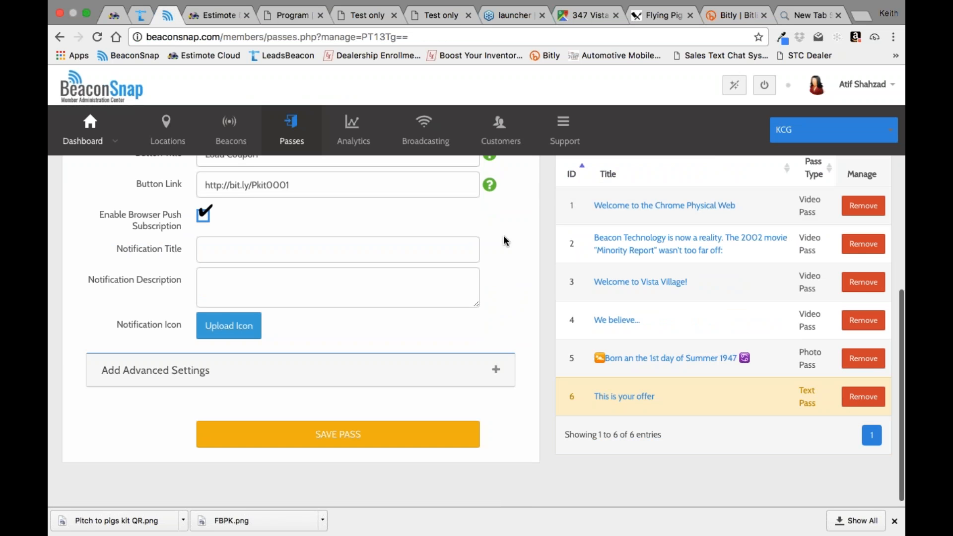
Step: Set the push notification's title to "Stay updated now!" and its description to "We will keep you in the know"
{"action": "left_click", "coordinate": [229, 246]}
{"action": "type", "text": "Stay updated now"}
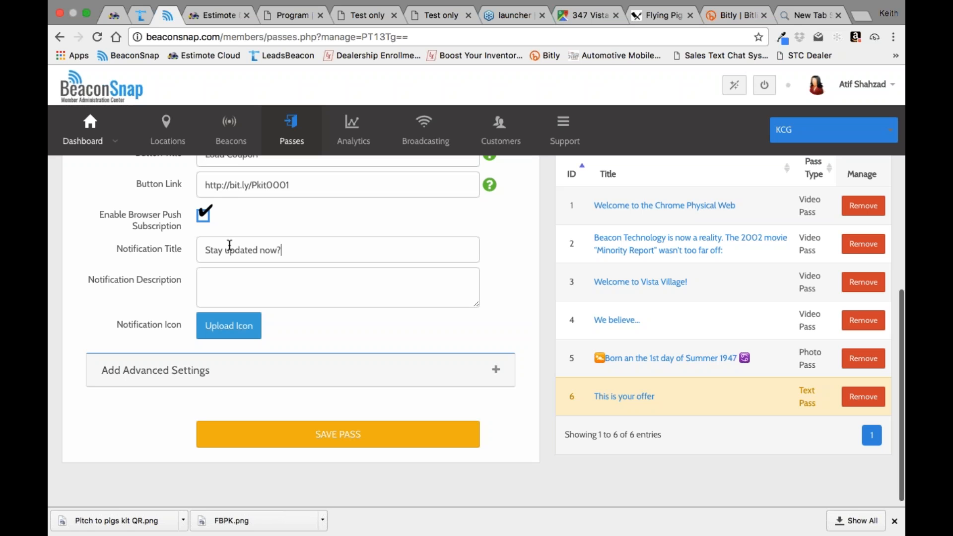
{"action": "type", "text": "!"}
{"action": "key", "text": "Tab"}
{"action": "type", "text": "We will keep you in the know"}
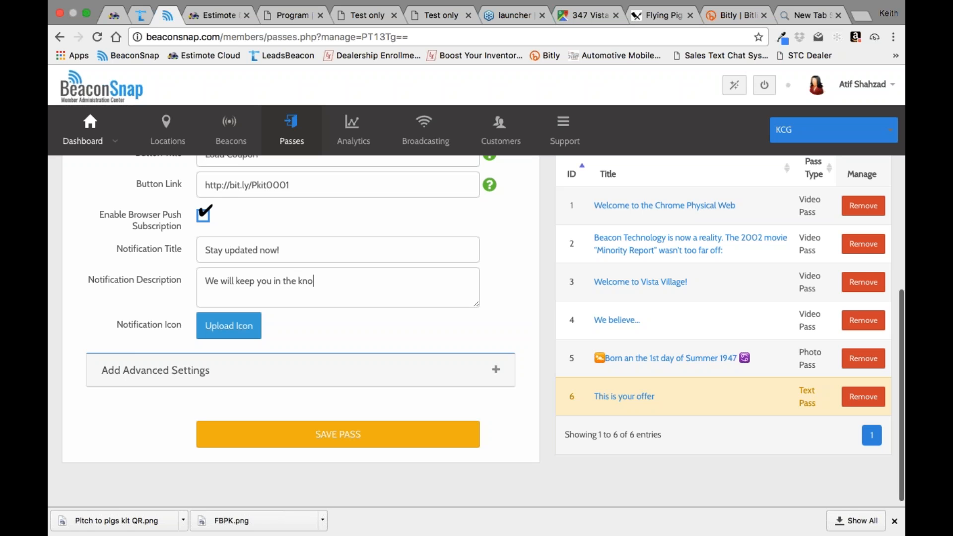
Step: Choose FBPK.png from the Desktop as the notification icon and save the pass
{"action": "left_click", "coordinate": [226, 328]}
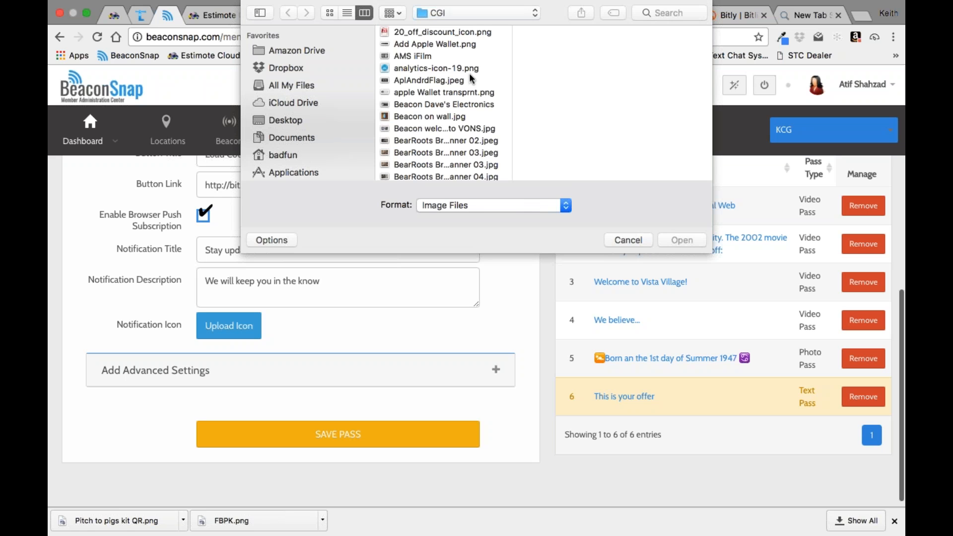
{"action": "left_click", "coordinate": [300, 120]}
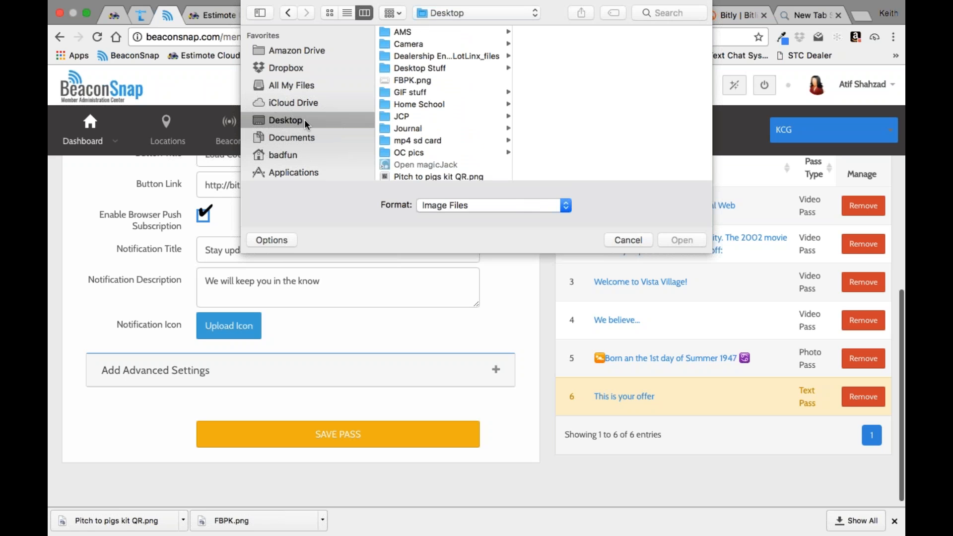
{"action": "left_click", "coordinate": [414, 80]}
{"action": "left_click", "coordinate": [688, 241]}
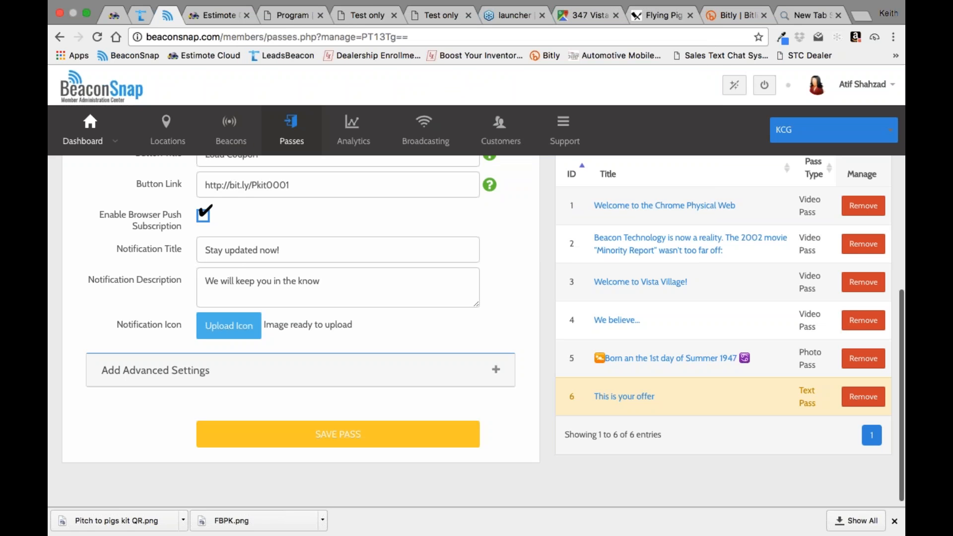
{"action": "left_click", "coordinate": [373, 450]}
{"action": "scroll", "coordinate": [401, 439], "scroll_direction": "down", "scroll_amount": 10}
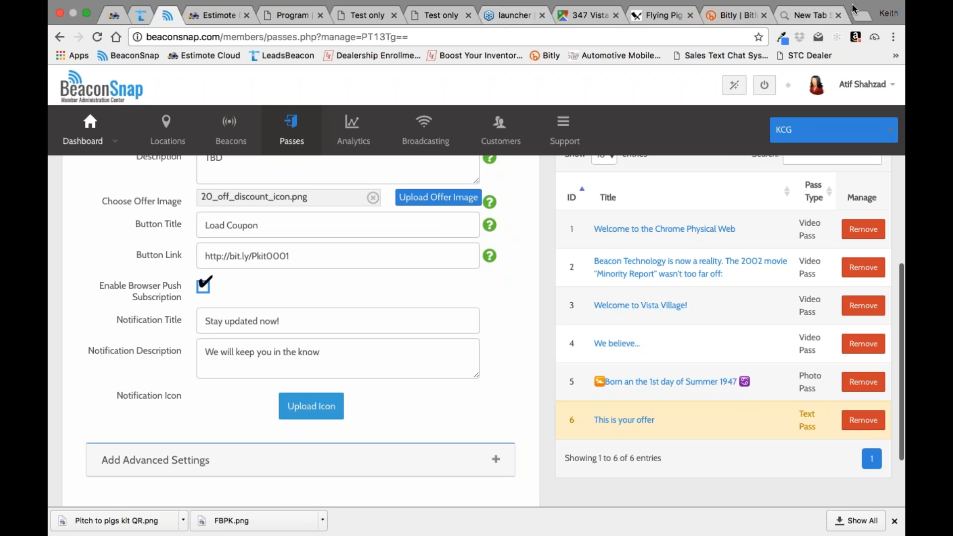
Step: Open Facebook in a new browser tab and go to the BeaconSnap closed group
{"action": "left_click", "coordinate": [862, 15]}
{"action": "type", "text": "fa"}
{"action": "key", "text": "Return"}
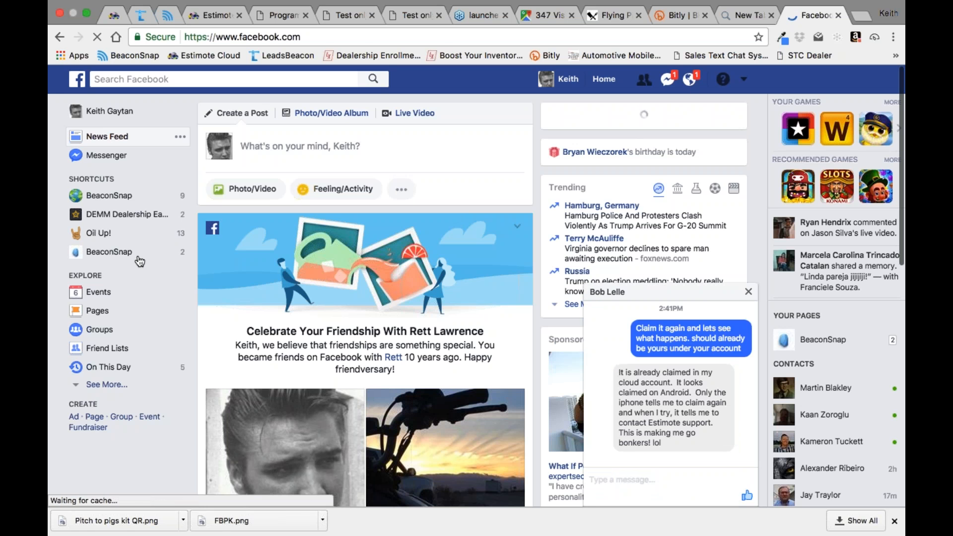
{"action": "left_click", "coordinate": [108, 198]}
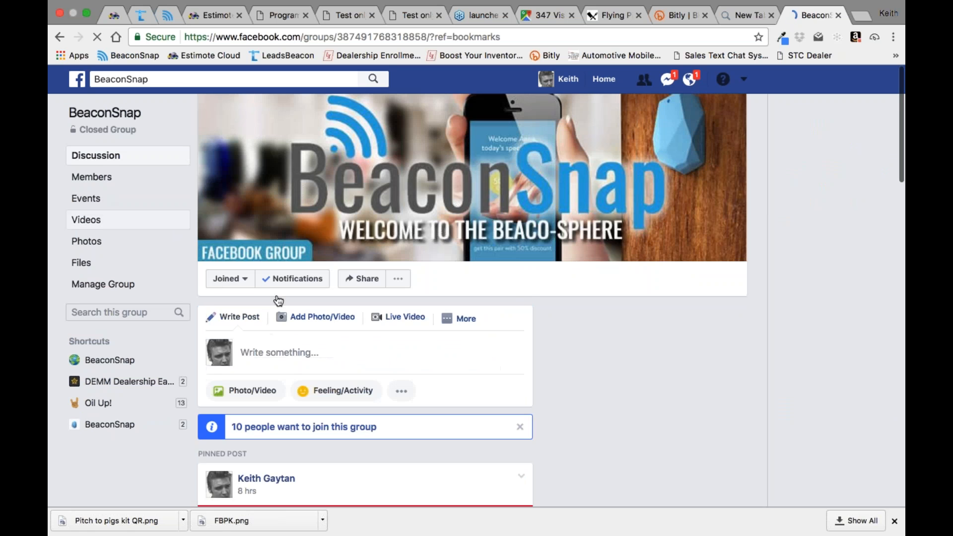
Step: Find the rich notifications example video 2017-07-06_16-13-56.mp4 in the group's comments, watch it full screen, and exit full screen
{"action": "scroll", "coordinate": [491, 326], "scroll_direction": "down", "scroll_amount": 5}
{"action": "scroll", "coordinate": [491, 327], "scroll_direction": "down", "scroll_amount": 8}
{"action": "scroll", "coordinate": [491, 326], "scroll_direction": "down", "scroll_amount": 14}
{"action": "scroll", "coordinate": [490, 327], "scroll_direction": "down", "scroll_amount": 6}
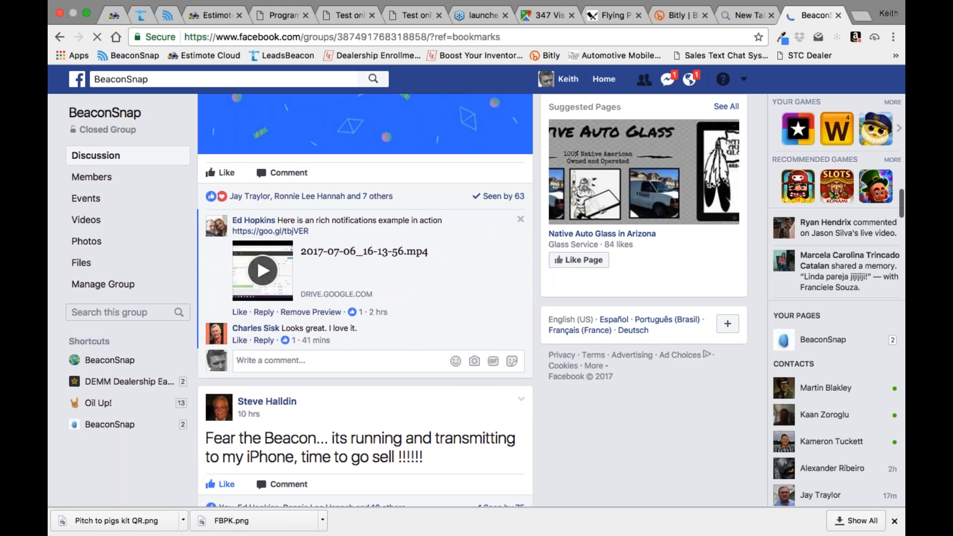
{"action": "left_click", "coordinate": [262, 271]}
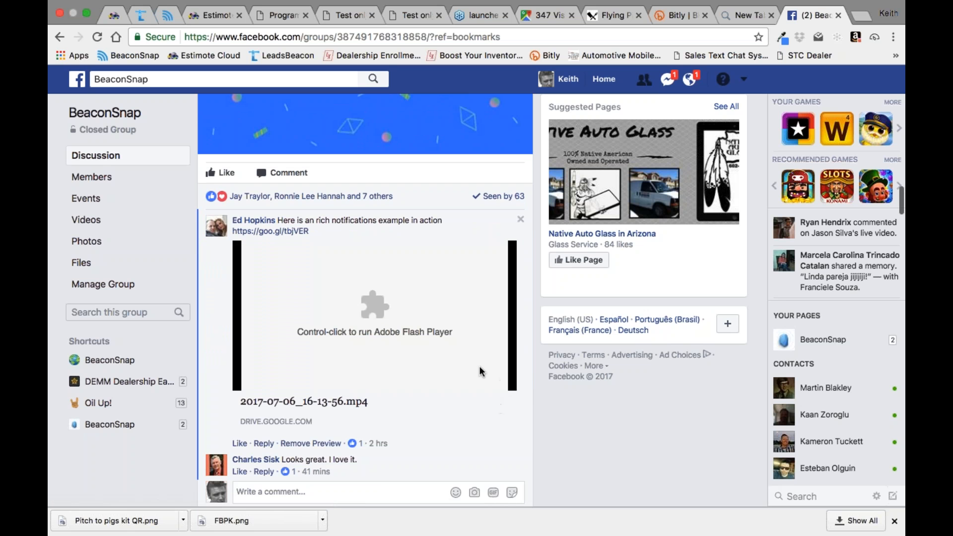
{"action": "left_click", "coordinate": [370, 304]}
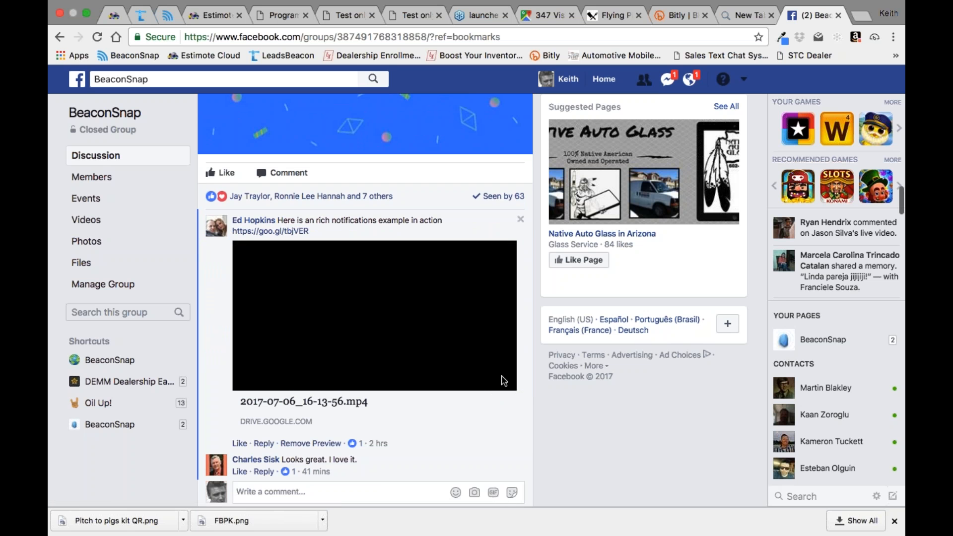
{"action": "left_click", "coordinate": [394, 315]}
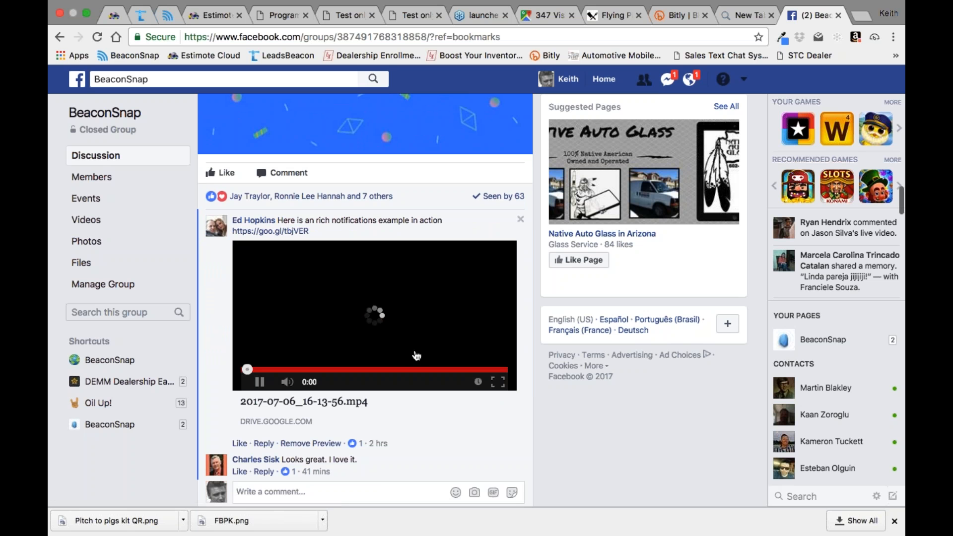
{"action": "left_click", "coordinate": [498, 381]}
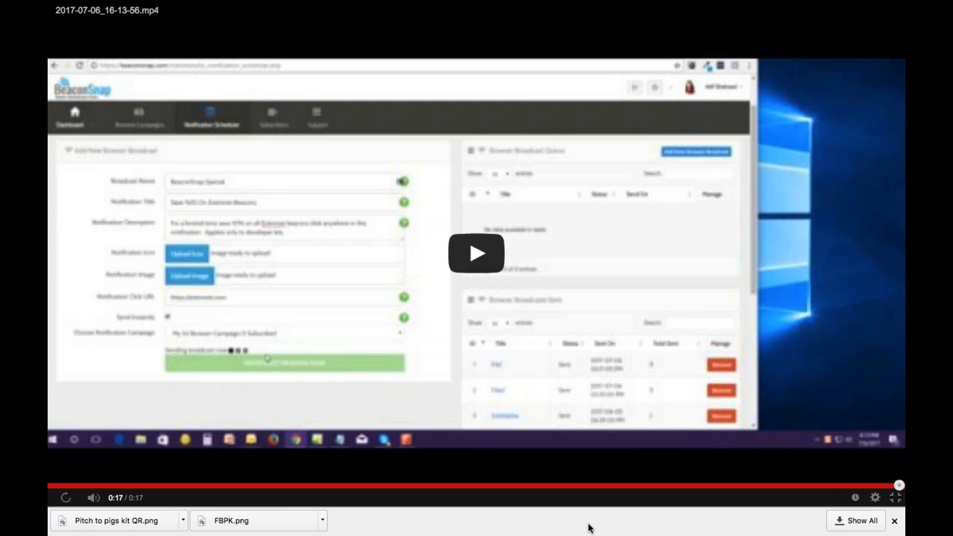
{"action": "left_click", "coordinate": [897, 499]}
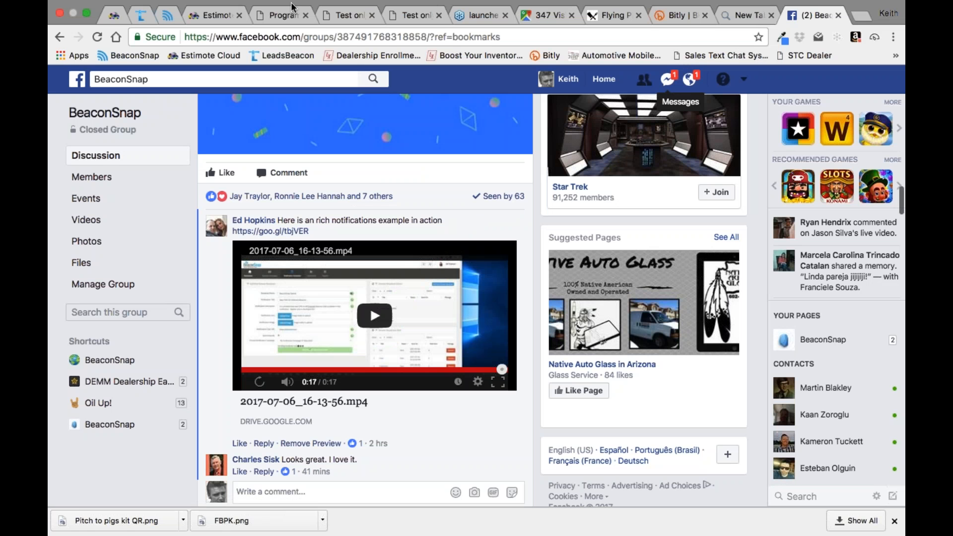
Step: Go back through the open BeaconSnap and Estimote pages to the LeadsBeacon Testing card program
{"action": "left_click", "coordinate": [165, 31]}
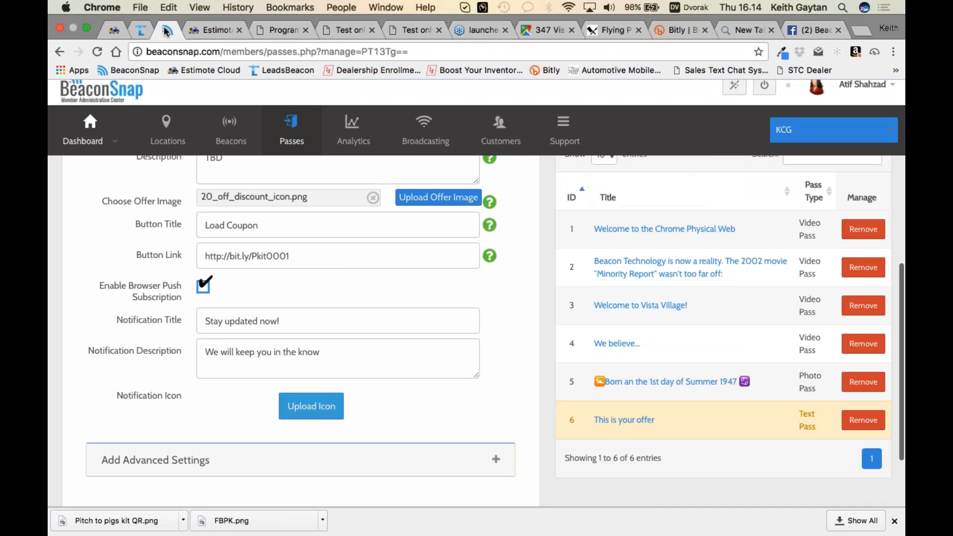
{"action": "left_click", "coordinate": [215, 29]}
{"action": "left_click", "coordinate": [283, 31]}
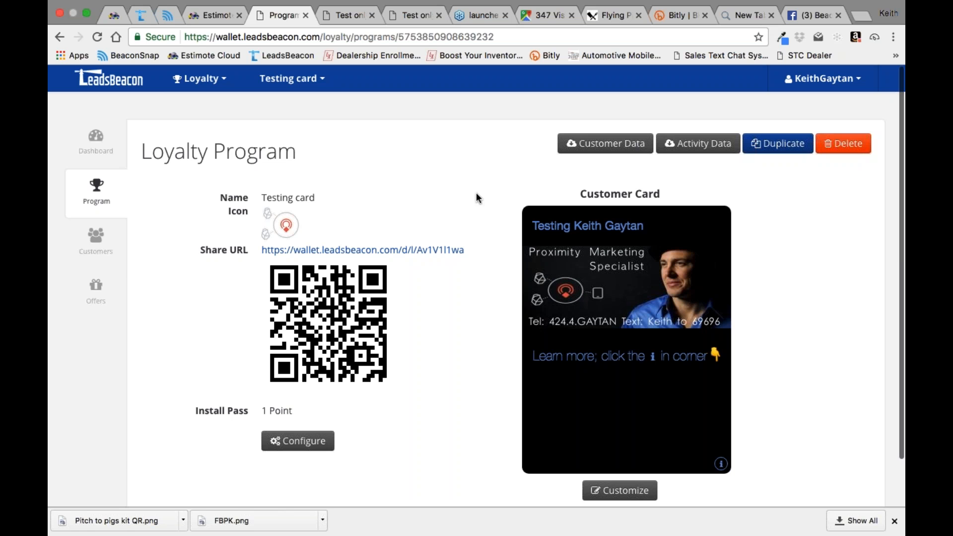
Step: Switch to BeaconSnap, leave the KCG client's passes, and open the agency admin home page
{"action": "left_click", "coordinate": [167, 15]}
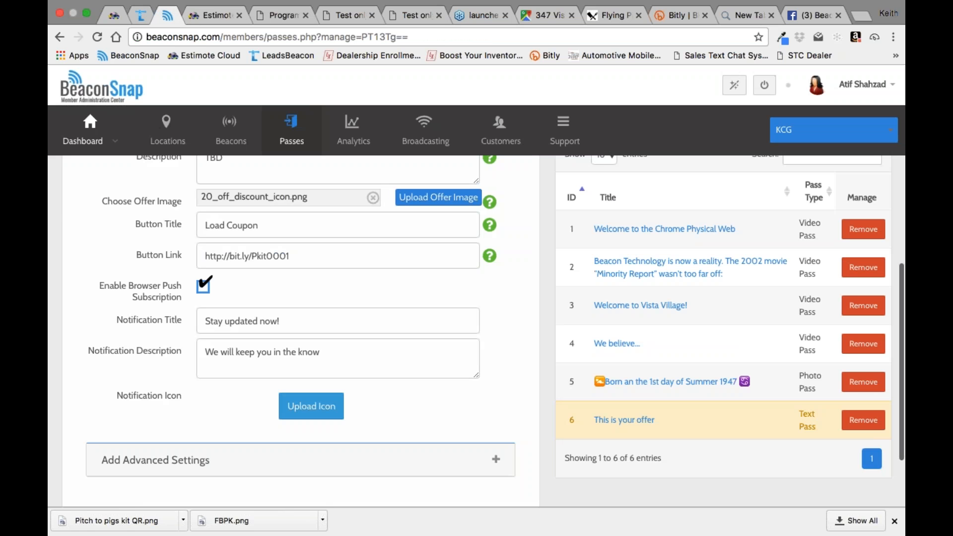
{"action": "left_click", "coordinate": [96, 130]}
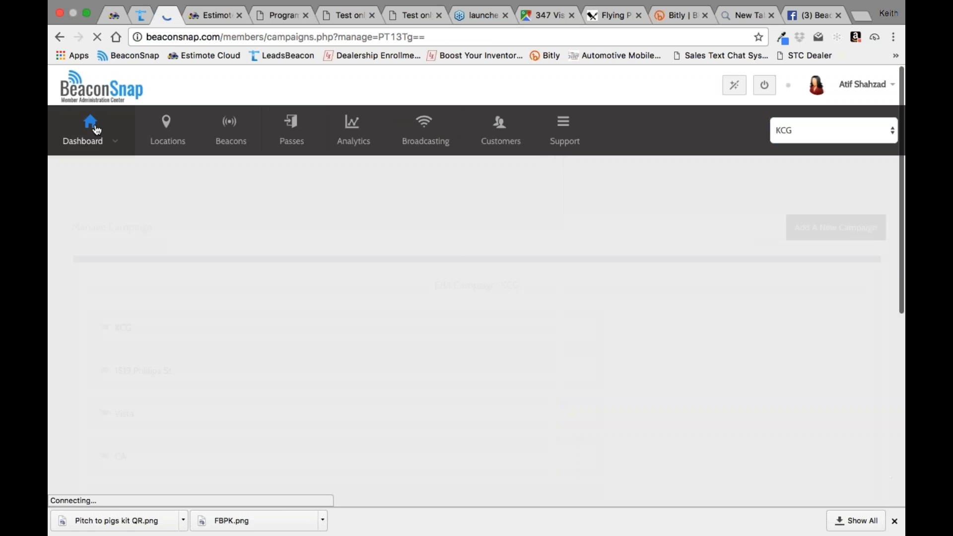
{"action": "mouse_move", "coordinate": [85, 147]}
{"action": "left_click", "coordinate": [59, 165]}
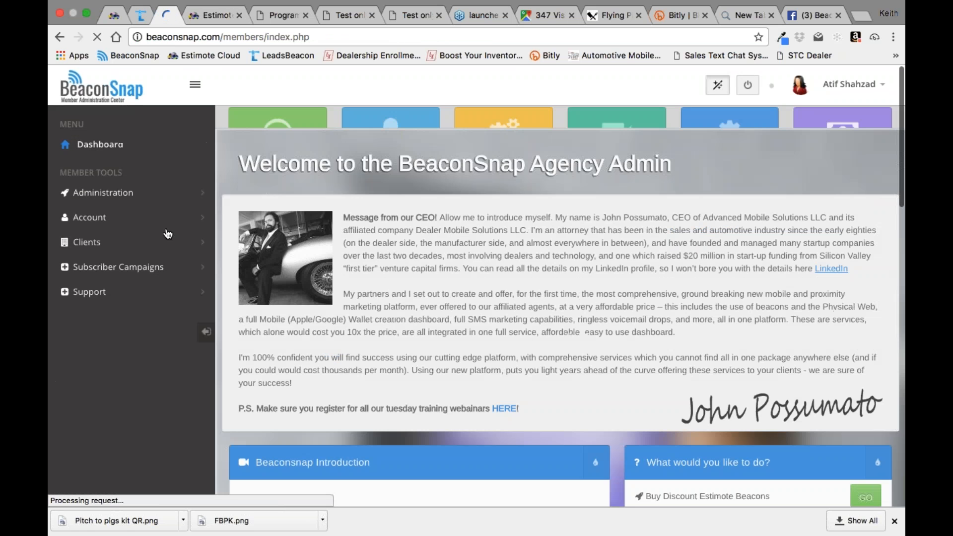
Step: Open the order page for discount Estimote beacons from the home page's list of suggested tasks
{"action": "scroll", "coordinate": [731, 293], "scroll_direction": "down", "scroll_amount": 2}
{"action": "scroll", "coordinate": [732, 293], "scroll_direction": "down", "scroll_amount": 5}
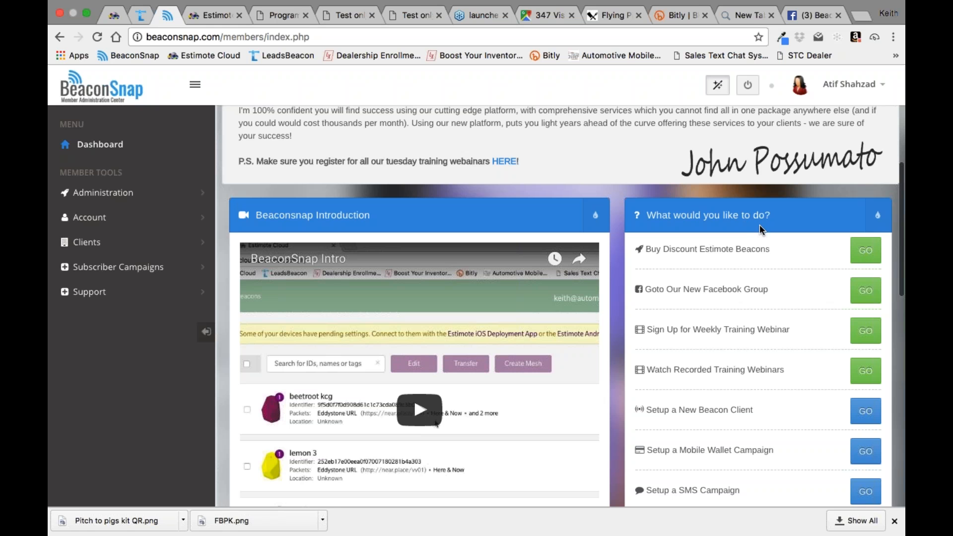
{"action": "left_click", "coordinate": [865, 251]}
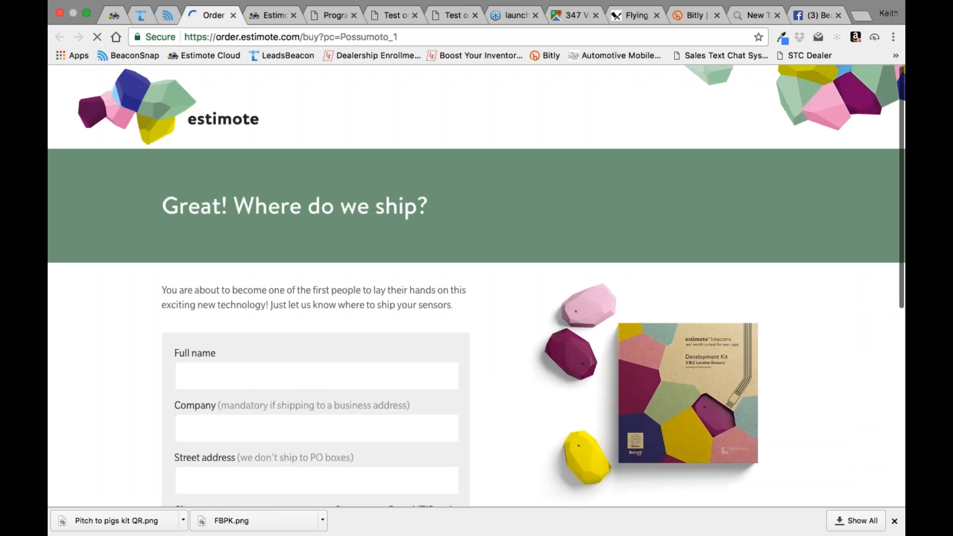
Step: Review the shipping details form on the Estimote beacon order page, and switch to the Estimote Cloud beacon list
{"action": "scroll", "coordinate": [477, 285], "scroll_direction": "down", "scroll_amount": 3}
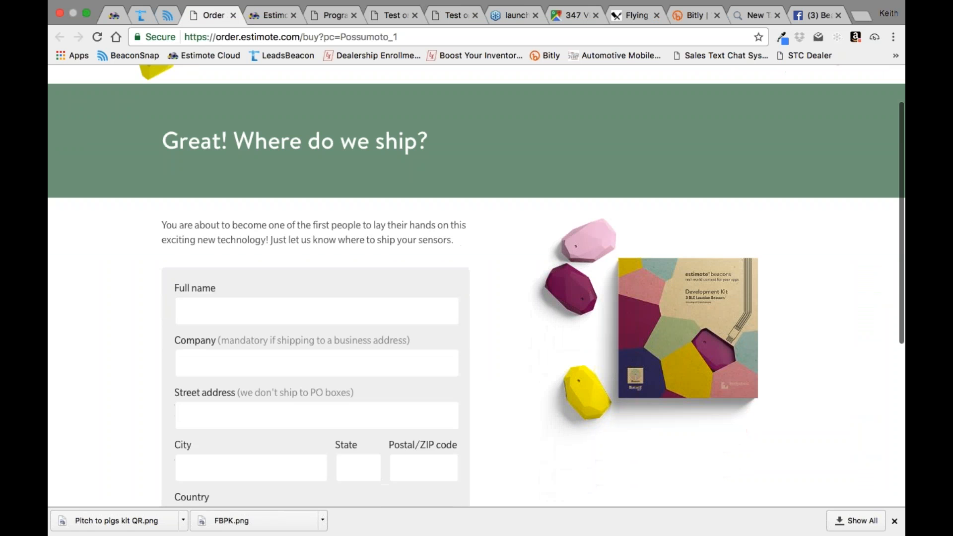
{"action": "scroll", "coordinate": [477, 286], "scroll_direction": "down", "scroll_amount": 5}
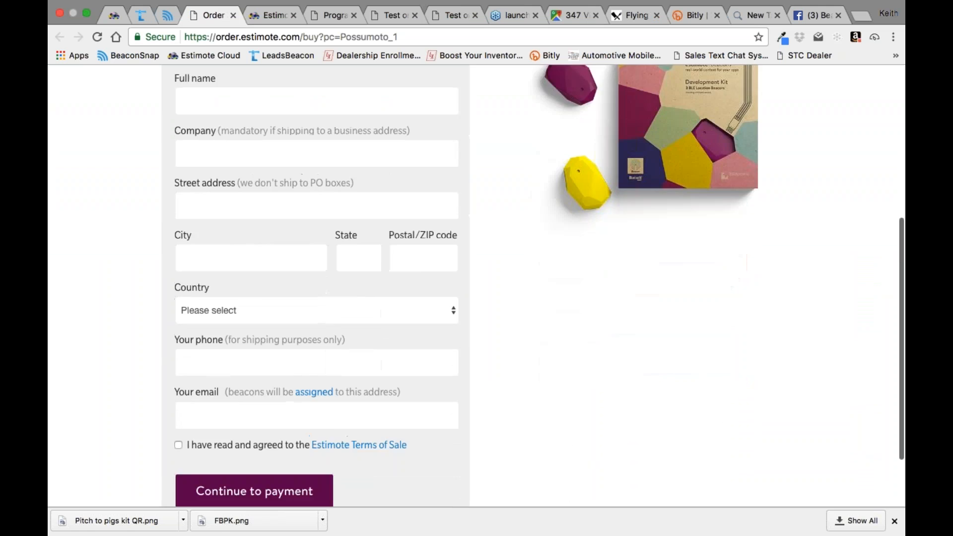
{"action": "scroll", "coordinate": [476, 286], "scroll_direction": "up", "scroll_amount": 1}
{"action": "scroll", "coordinate": [476, 286], "scroll_direction": "up", "scroll_amount": 9}
{"action": "scroll", "coordinate": [477, 285], "scroll_direction": "down", "scroll_amount": 4}
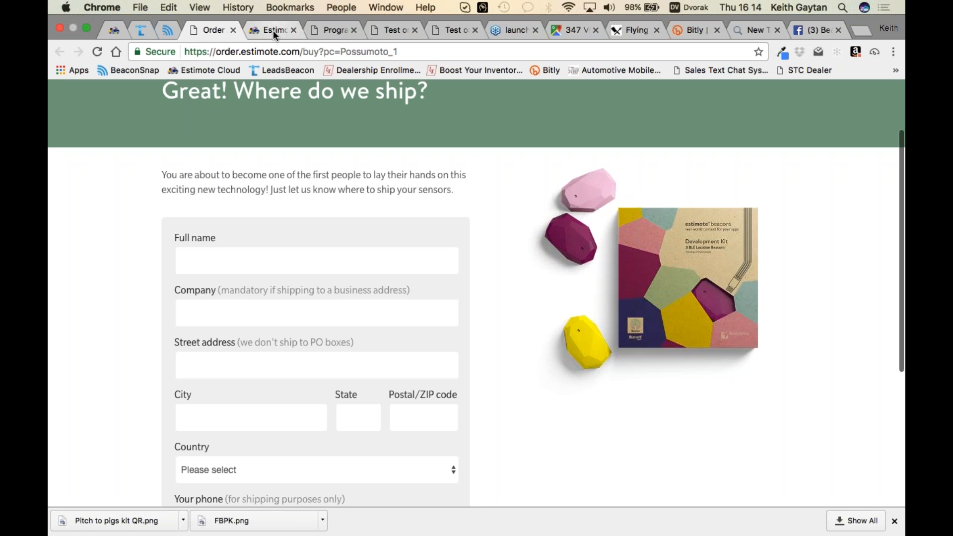
{"action": "left_click", "coordinate": [273, 31]}
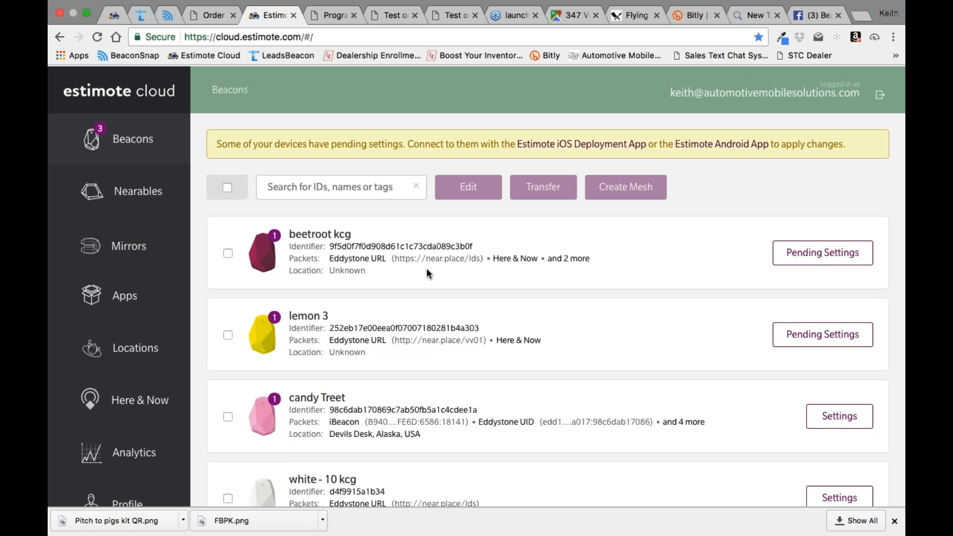
Step: Switch to the BeaconSnap Facebook group and check the latest notifications
{"action": "left_click", "coordinate": [820, 16]}
{"action": "left_click", "coordinate": [689, 79]}
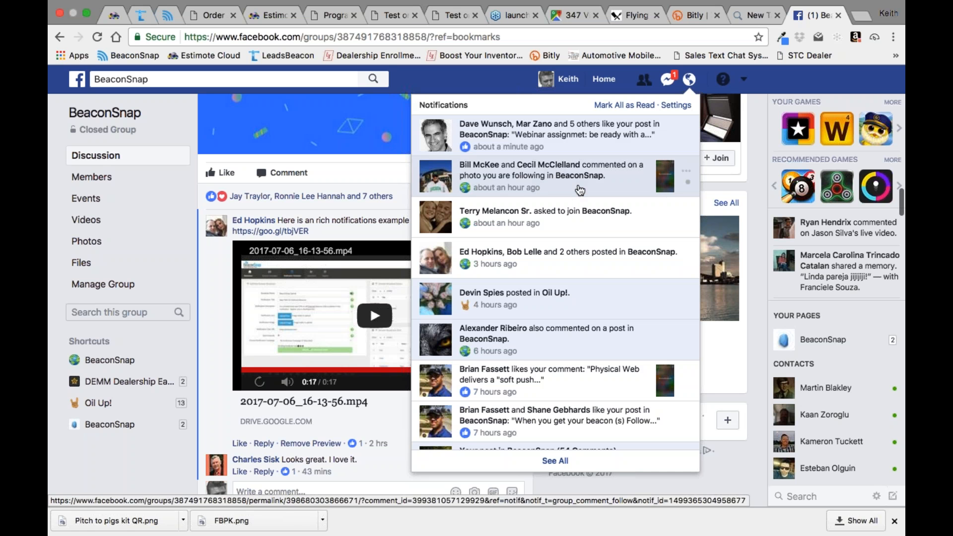
{"action": "left_click", "coordinate": [690, 34]}
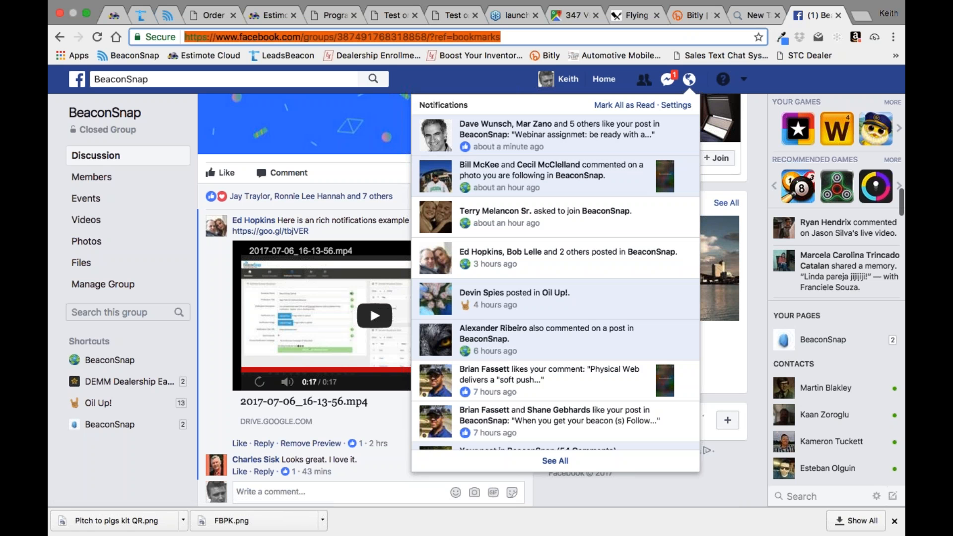
Step: Return to the BeaconSnap member dashboard and expand Subscriber Campaigns to show the available campaign types
{"action": "left_click", "coordinate": [169, 17]}
{"action": "scroll", "coordinate": [527, 258], "scroll_direction": "up", "scroll_amount": 2}
{"action": "scroll", "coordinate": [526, 263], "scroll_direction": "up", "scroll_amount": 1}
{"action": "left_click", "coordinate": [134, 268]}
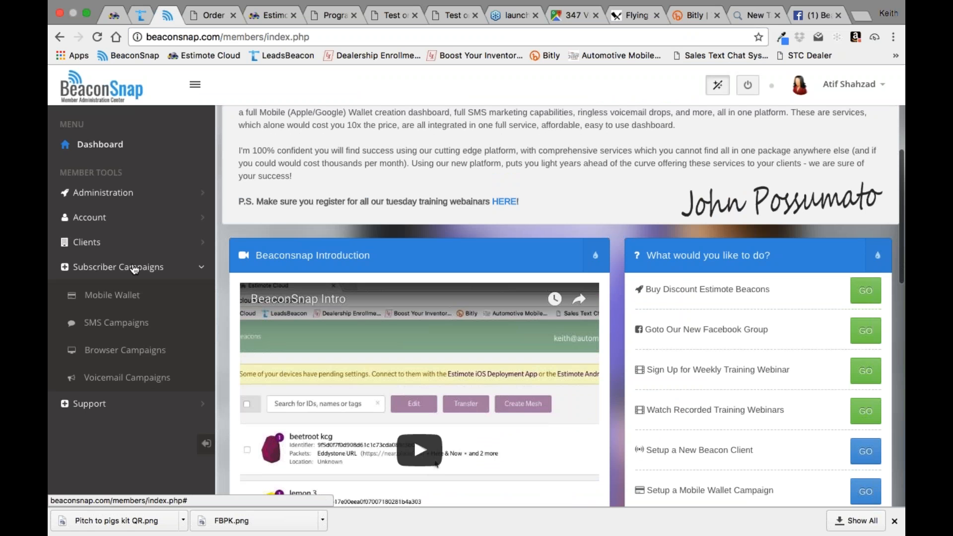
{"action": "scroll", "coordinate": [134, 268], "scroll_direction": "down", "scroll_amount": 1}
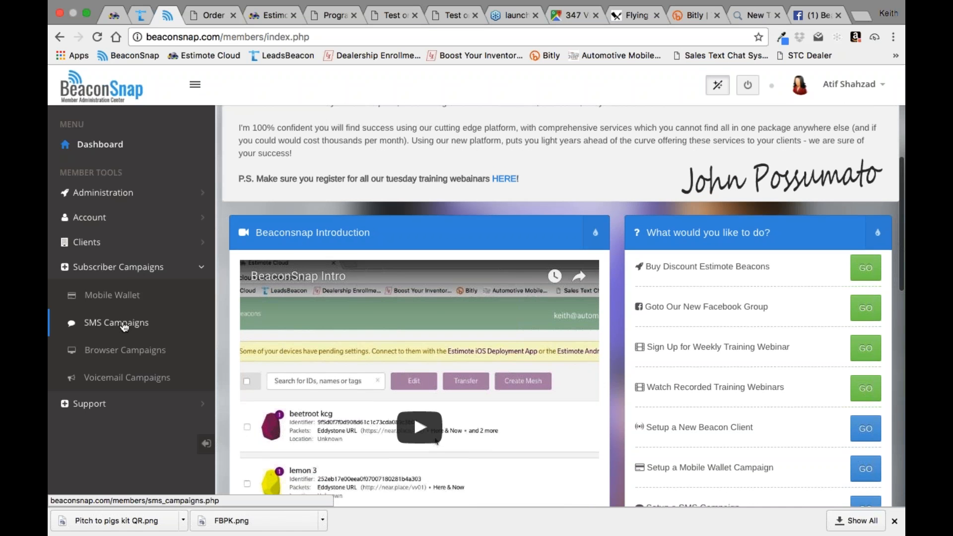
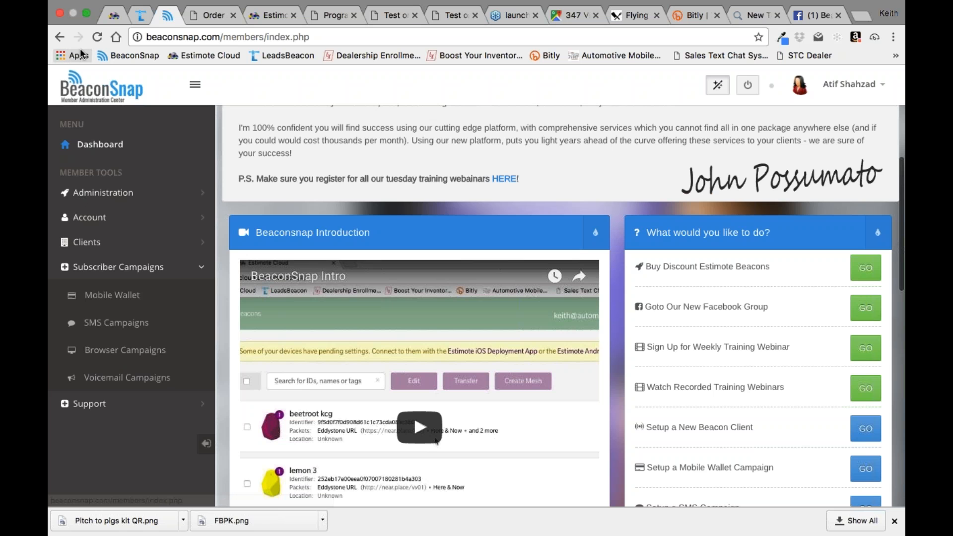
Step: Close the two open Test only pass pages and the Easy Speed Test new tab page
{"action": "left_click", "coordinate": [206, 16]}
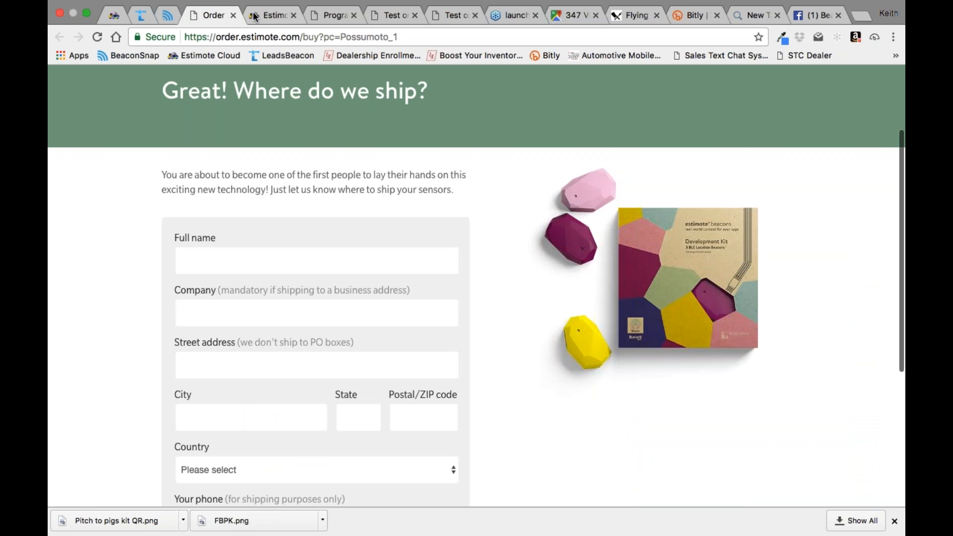
{"action": "left_click", "coordinate": [342, 15]}
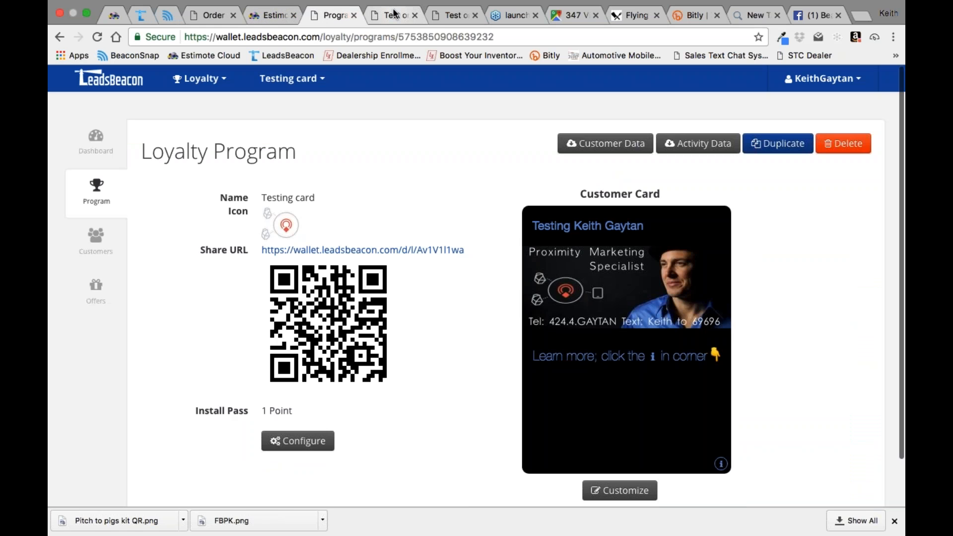
{"action": "left_click", "coordinate": [392, 15]}
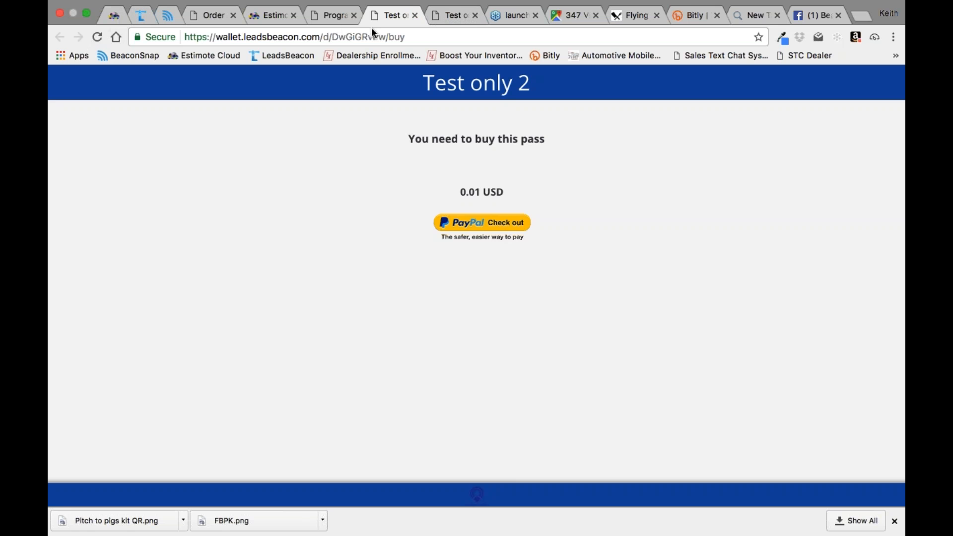
{"action": "left_click", "coordinate": [416, 16]}
{"action": "left_click", "coordinate": [415, 16]}
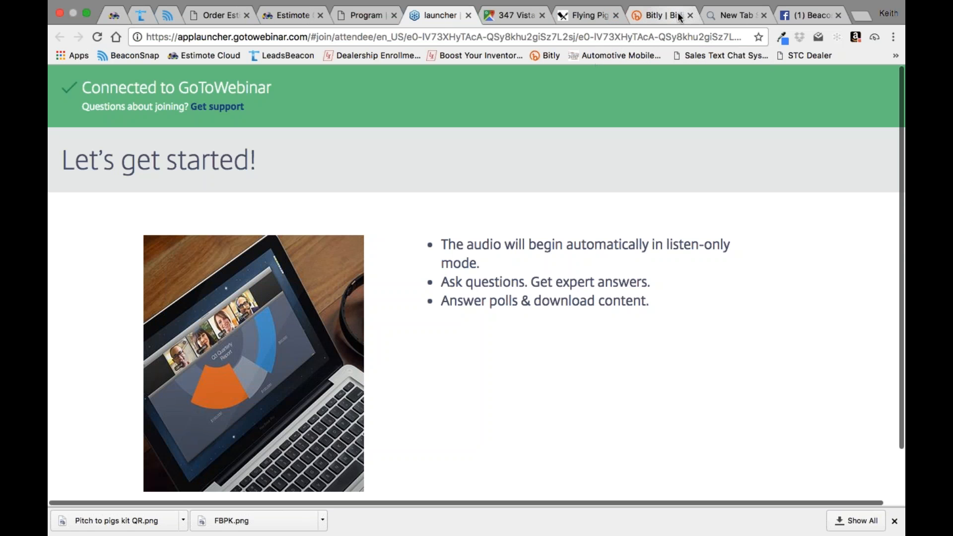
{"action": "left_click", "coordinate": [739, 16]}
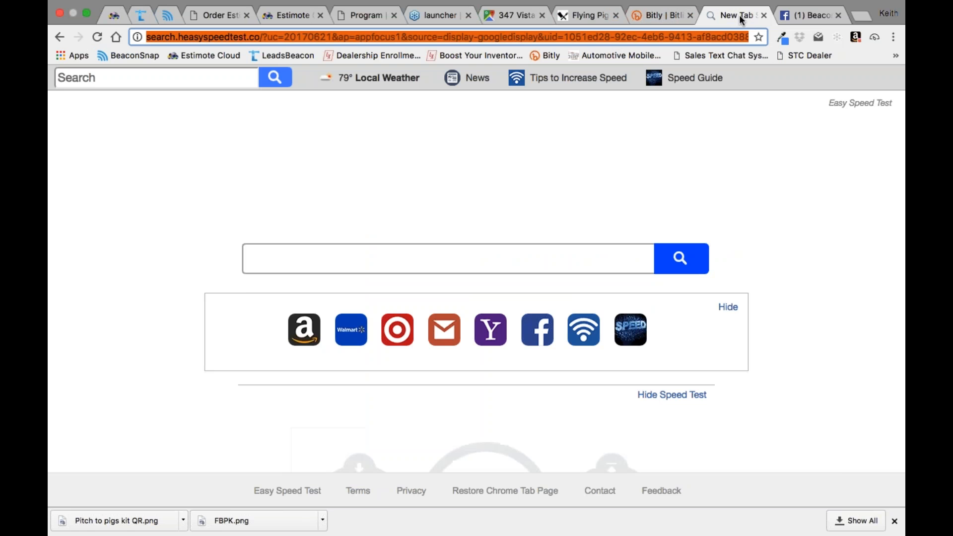
{"action": "left_click", "coordinate": [765, 16]}
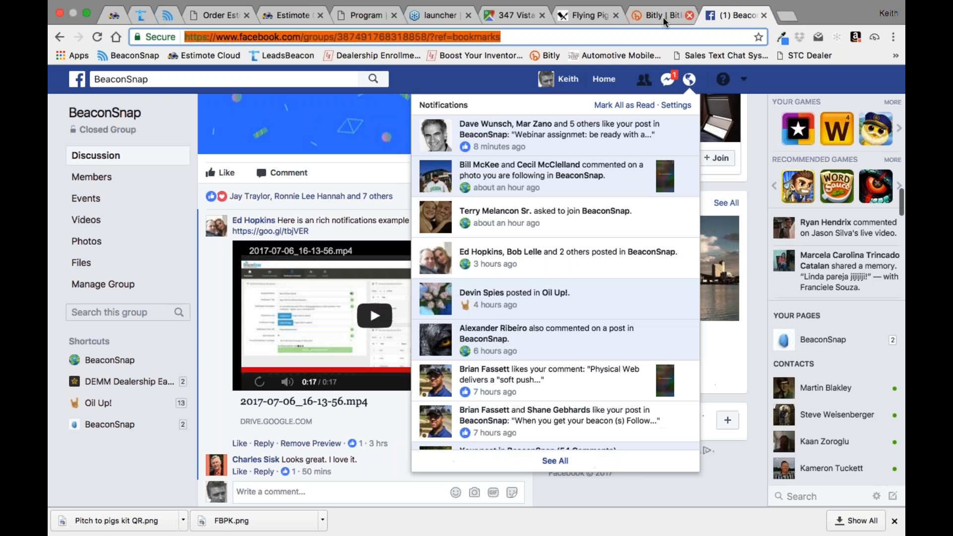
Step: Find the extra Estimote Cloud beacon list among the open pages and close it
{"action": "left_click", "coordinate": [365, 15]}
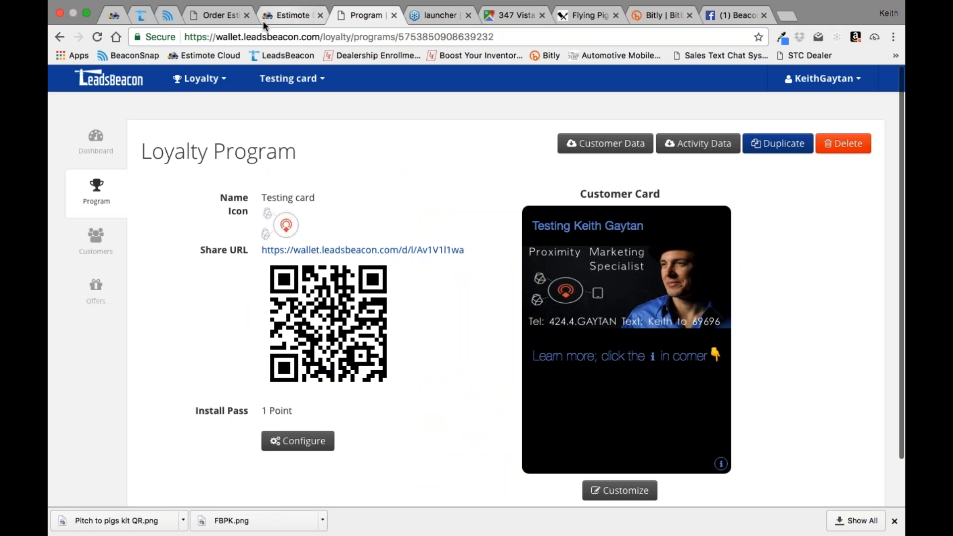
{"action": "left_click", "coordinate": [206, 15]}
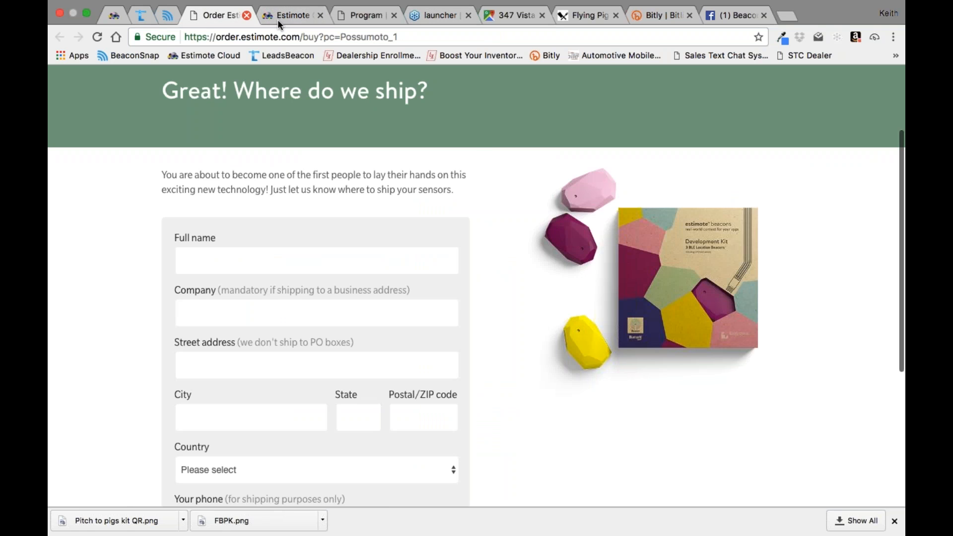
{"action": "left_click", "coordinate": [298, 18]}
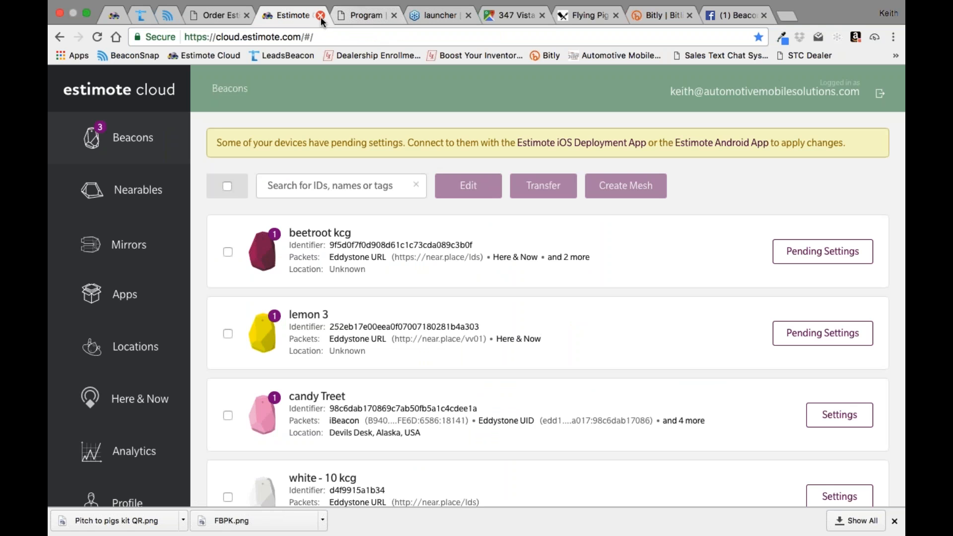
{"action": "left_click", "coordinate": [320, 15]}
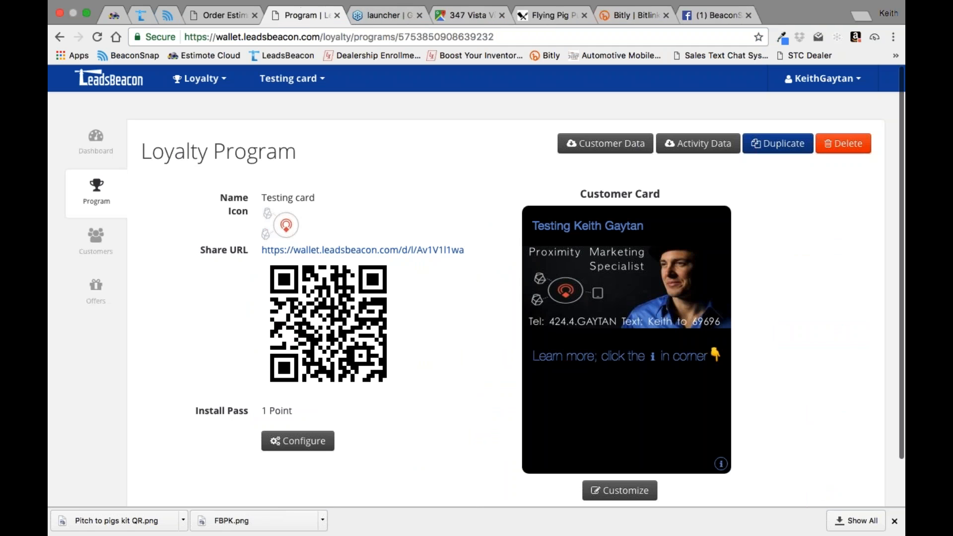
Step: Open the Testing card loyalty program's offers and view the details of the Mobile marketing special offer
{"action": "left_click", "coordinate": [96, 286]}
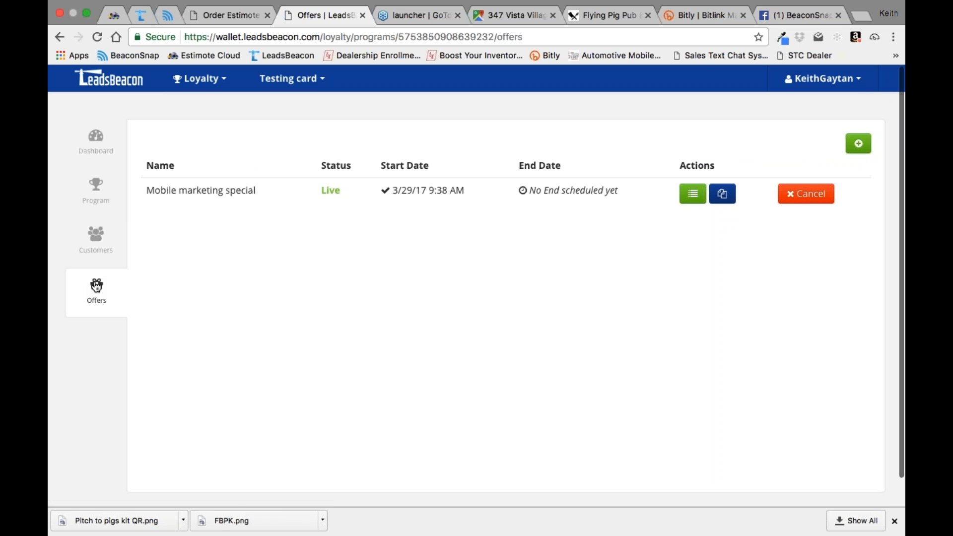
{"action": "left_click", "coordinate": [689, 203]}
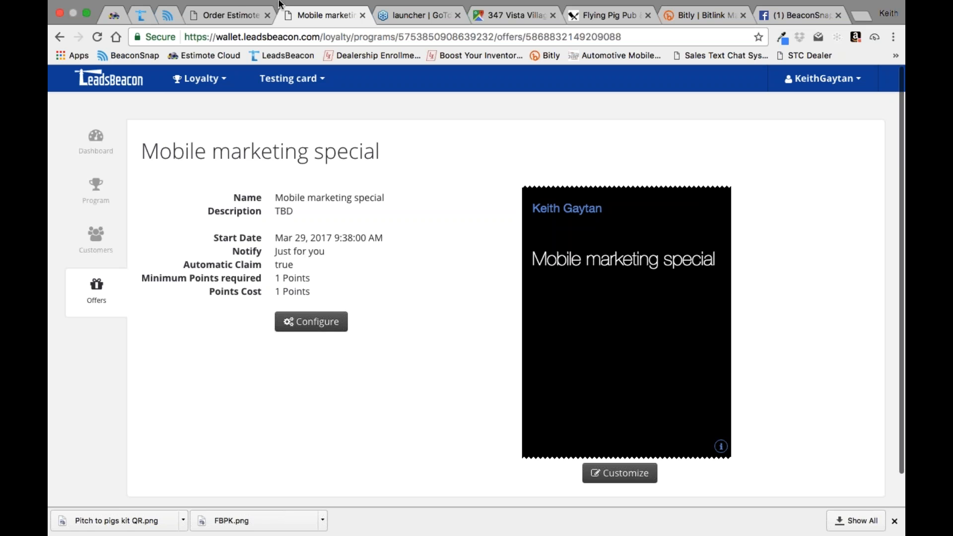
Step: Return to the BeaconSnap member dashboard, open SMS Campaigns, and look over the new keyword campaign form
{"action": "left_click", "coordinate": [169, 16]}
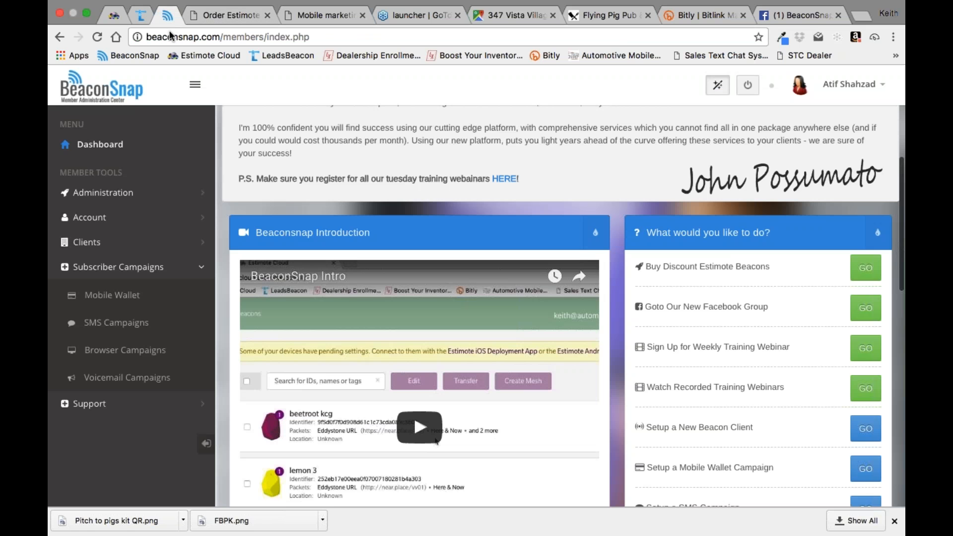
{"action": "left_click", "coordinate": [133, 328]}
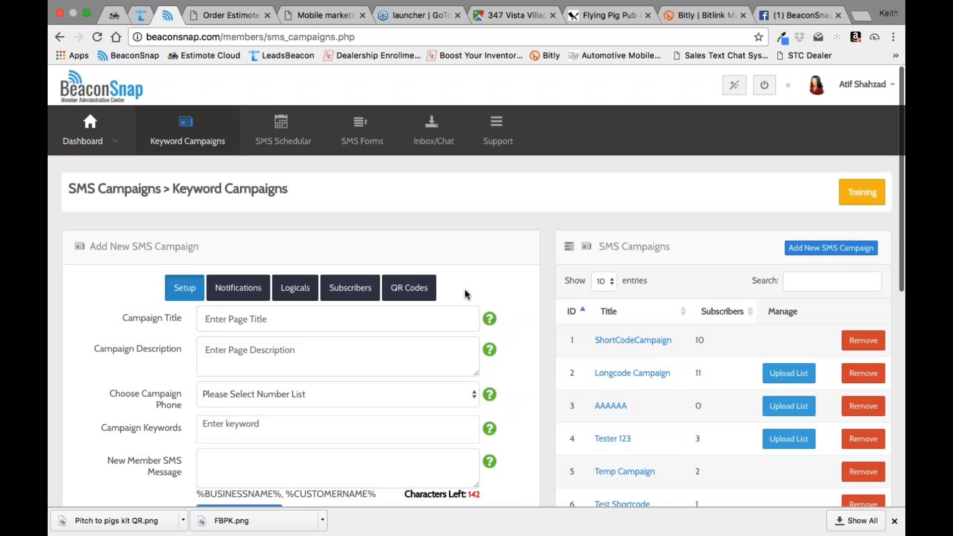
{"action": "scroll", "coordinate": [520, 352], "scroll_direction": "down", "scroll_amount": 5}
{"action": "scroll", "coordinate": [519, 352], "scroll_direction": "down", "scroll_amount": 2}
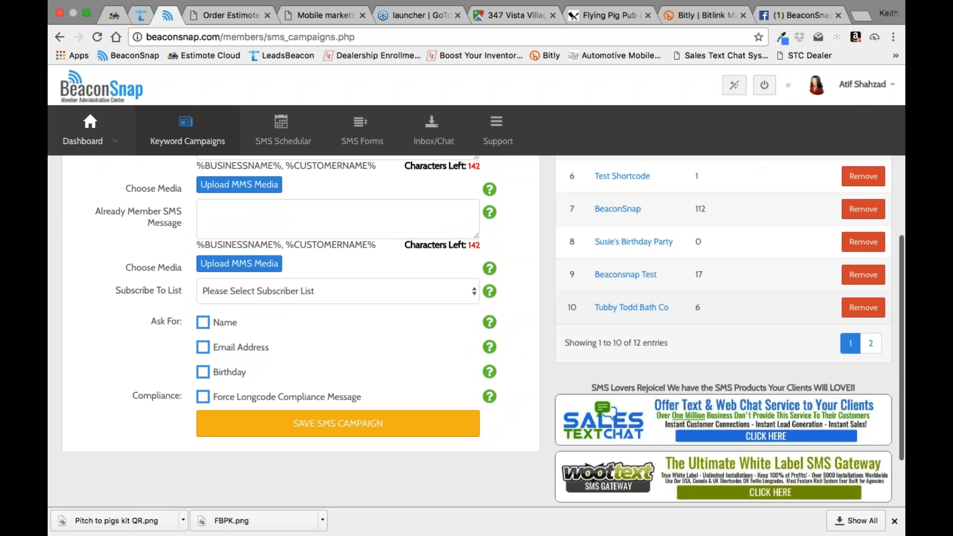
Step: Open the Pitch Kit 01 campaign from the second page of the SMS campaign list and review its setup
{"action": "left_click", "coordinate": [871, 346]}
{"action": "scroll", "coordinate": [611, 351], "scroll_direction": "up", "scroll_amount": 5}
{"action": "left_click", "coordinate": [626, 274]}
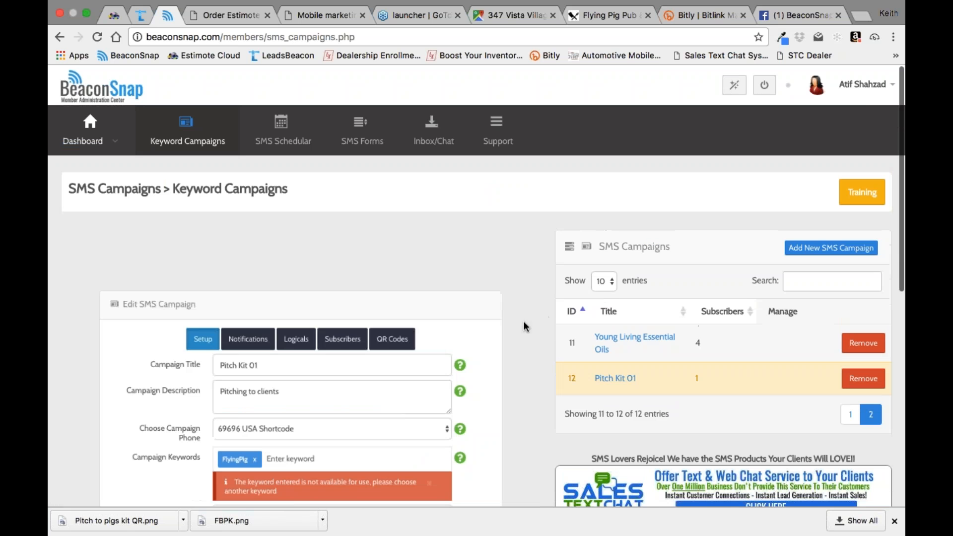
{"action": "scroll", "coordinate": [519, 348], "scroll_direction": "down", "scroll_amount": 4}
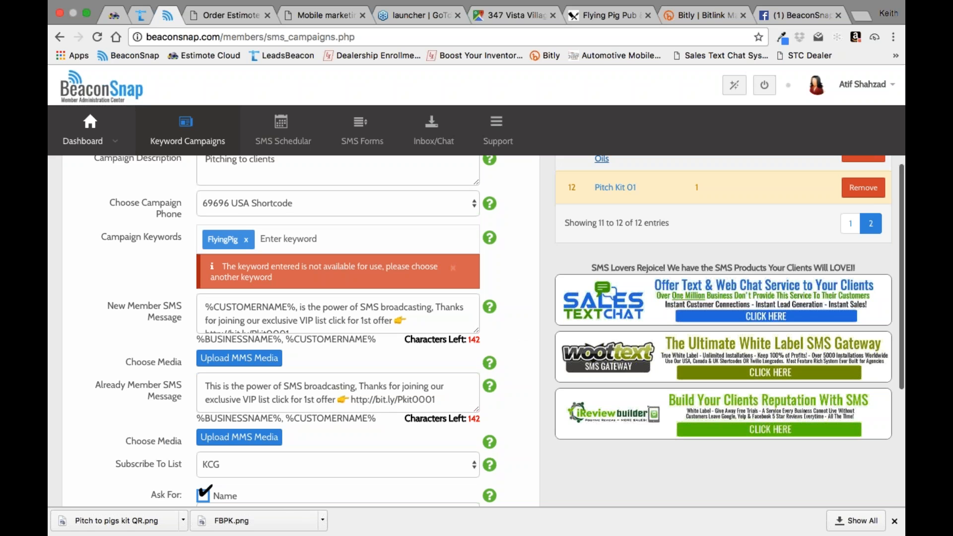
Step: Open the agency website thebeaco-sphere.com and dismiss the browser's downloads bar
{"action": "left_click", "coordinate": [384, 31]}
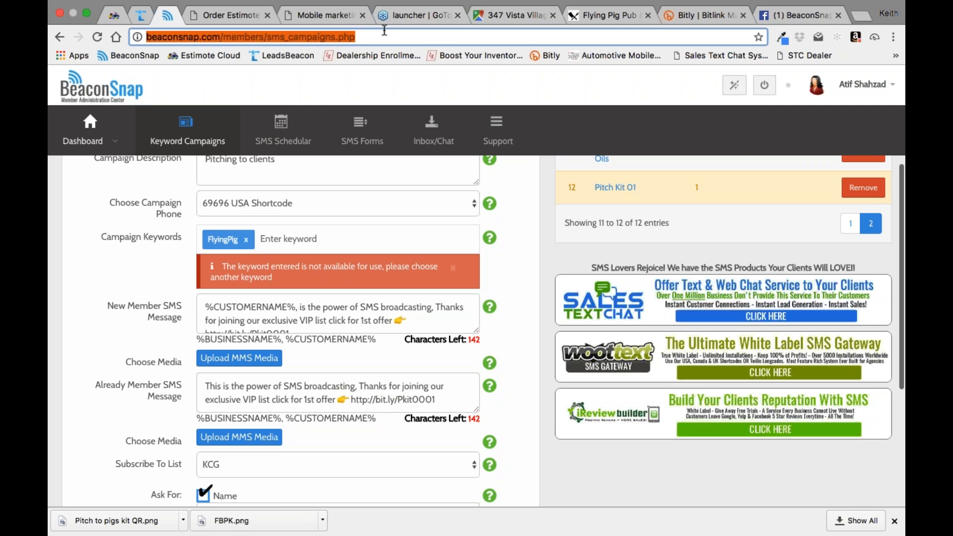
{"action": "type", "text": "the"}
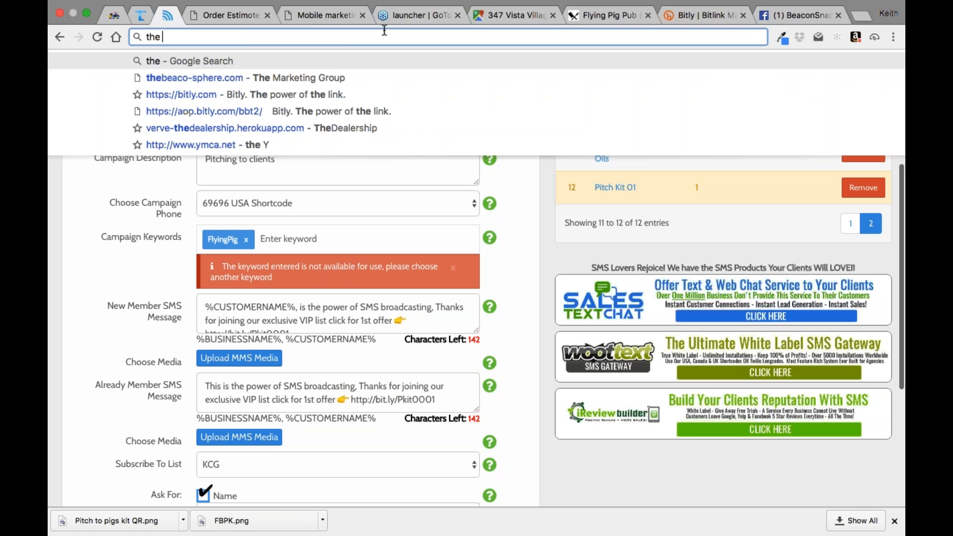
{"action": "left_click", "coordinate": [214, 77]}
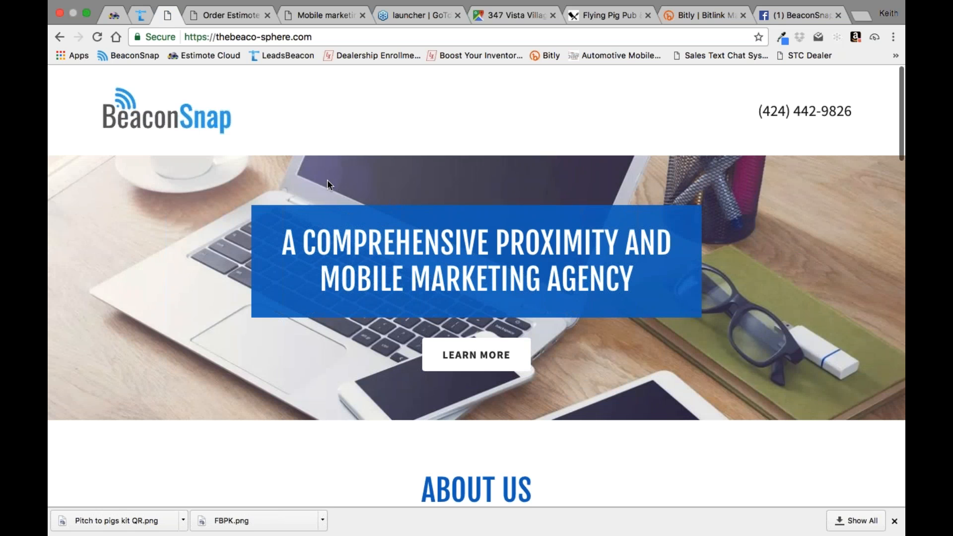
{"action": "left_click", "coordinate": [895, 520]}
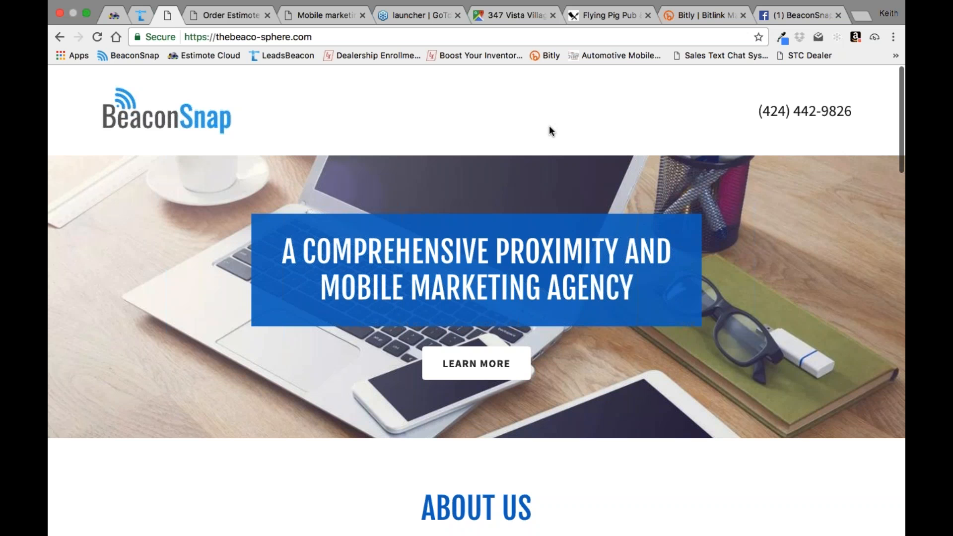
Step: Review the agency website from its banner through the About Us and Video sections, and return to the SMS campaign page
{"action": "scroll", "coordinate": [549, 127], "scroll_direction": "down", "scroll_amount": 5}
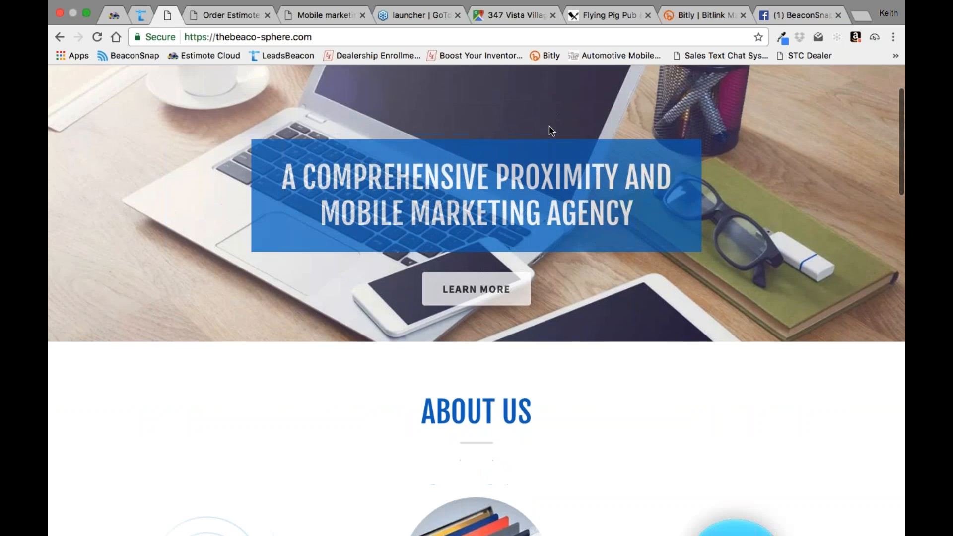
{"action": "scroll", "coordinate": [549, 125], "scroll_direction": "up", "scroll_amount": 5}
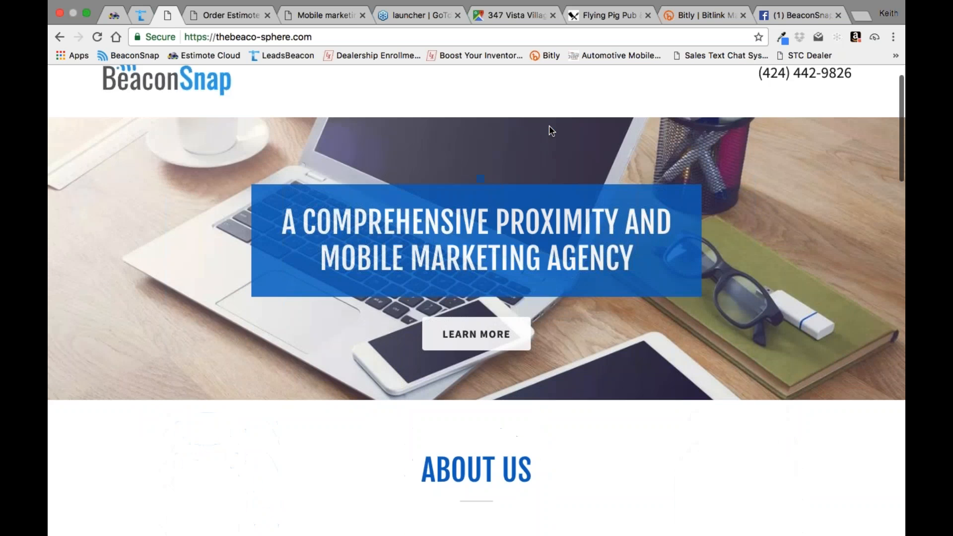
{"action": "scroll", "coordinate": [447, 238], "scroll_direction": "up", "scroll_amount": 1}
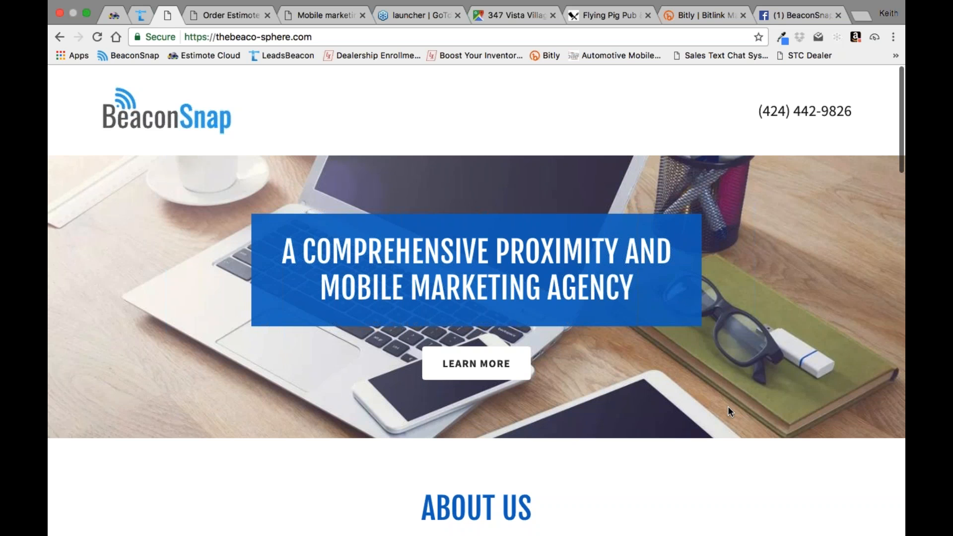
{"action": "scroll", "coordinate": [729, 411], "scroll_direction": "down", "scroll_amount": 8}
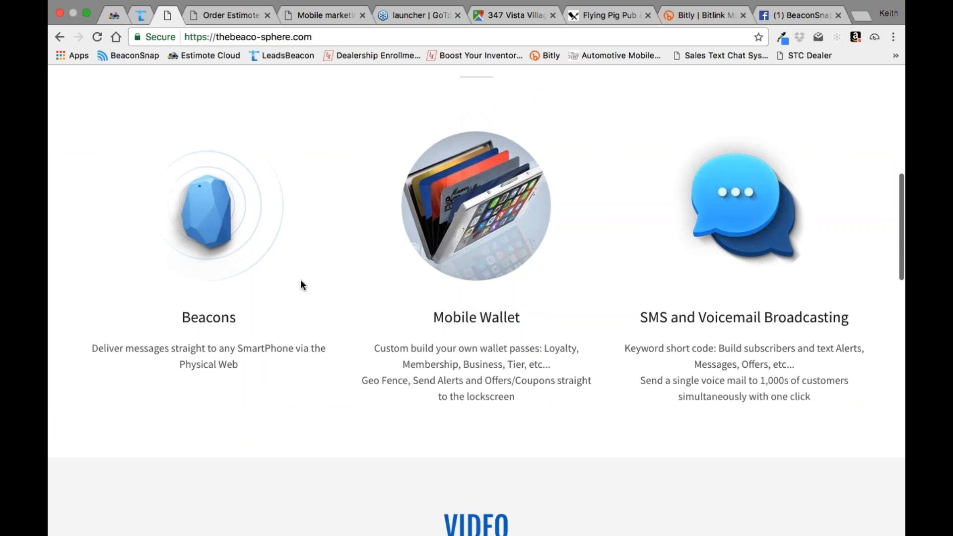
{"action": "scroll", "coordinate": [469, 302], "scroll_direction": "down", "scroll_amount": 9}
{"action": "scroll", "coordinate": [468, 303], "scroll_direction": "up", "scroll_amount": 2}
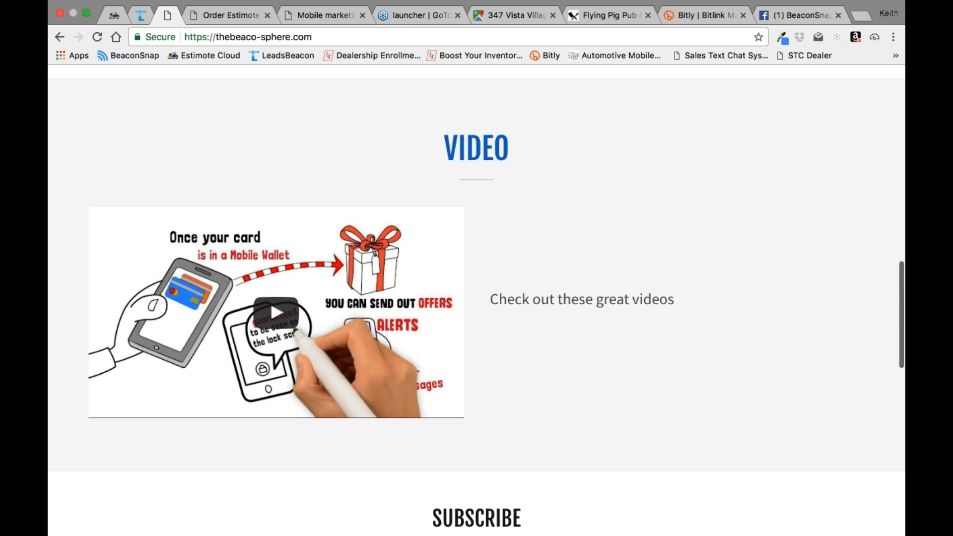
{"action": "scroll", "coordinate": [270, 298], "scroll_direction": "up", "scroll_amount": 15}
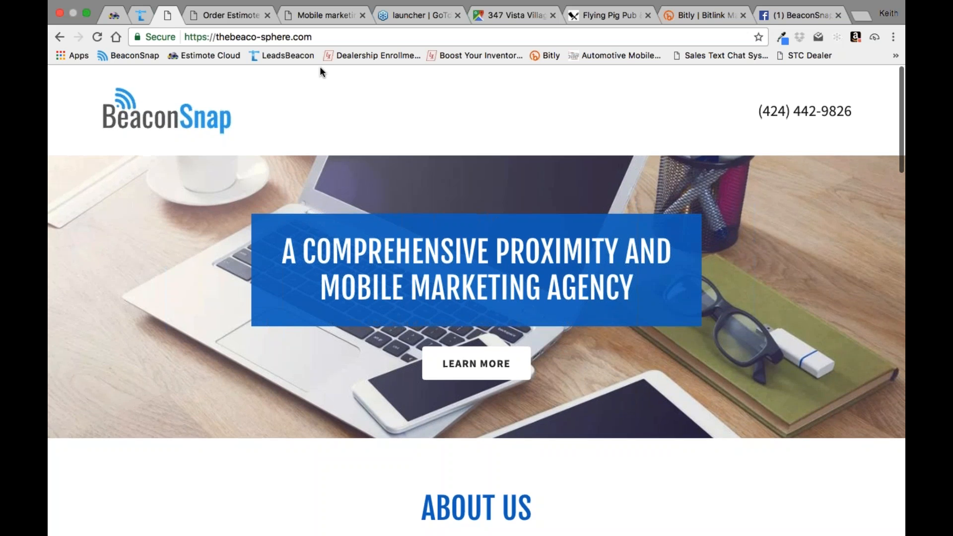
{"action": "scroll", "coordinate": [322, 72], "scroll_direction": "down", "scroll_amount": 8}
{"action": "scroll", "coordinate": [322, 71], "scroll_direction": "up", "scroll_amount": 8}
{"action": "left_click", "coordinate": [59, 37]}
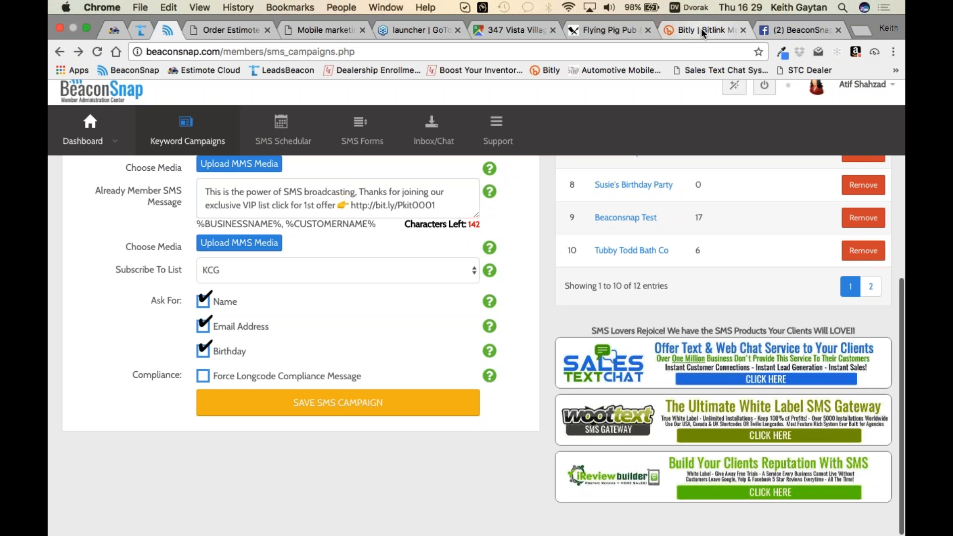
Step: Switch to the Bitly page and run a Google search for "zero to one" in its place
{"action": "left_click", "coordinate": [662, 34]}
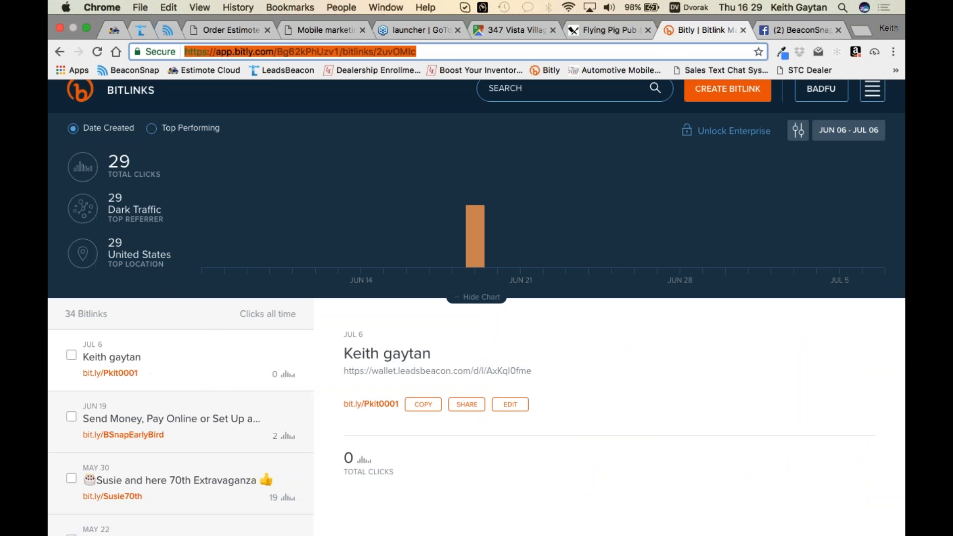
{"action": "type", "text": "zero"}
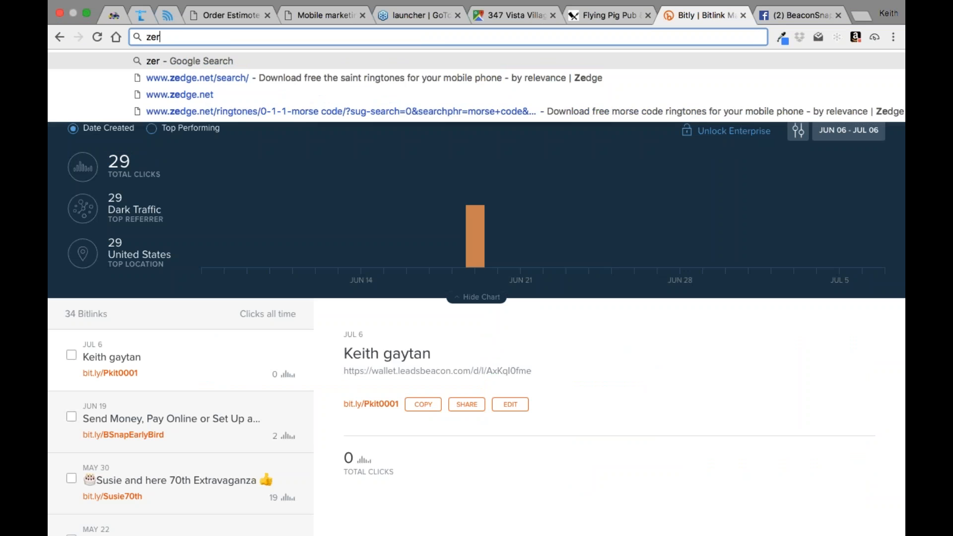
{"action": "type", "text": " to one"}
{"action": "key", "text": "Return"}
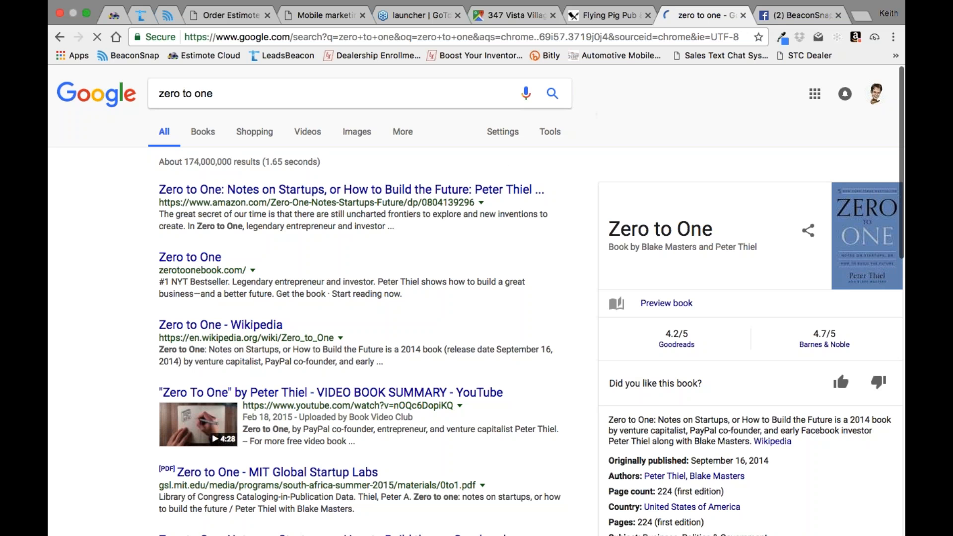
Step: Open the Amazon result for Zero to One: Notes on Startups and review the book's product details
{"action": "left_click", "coordinate": [398, 195]}
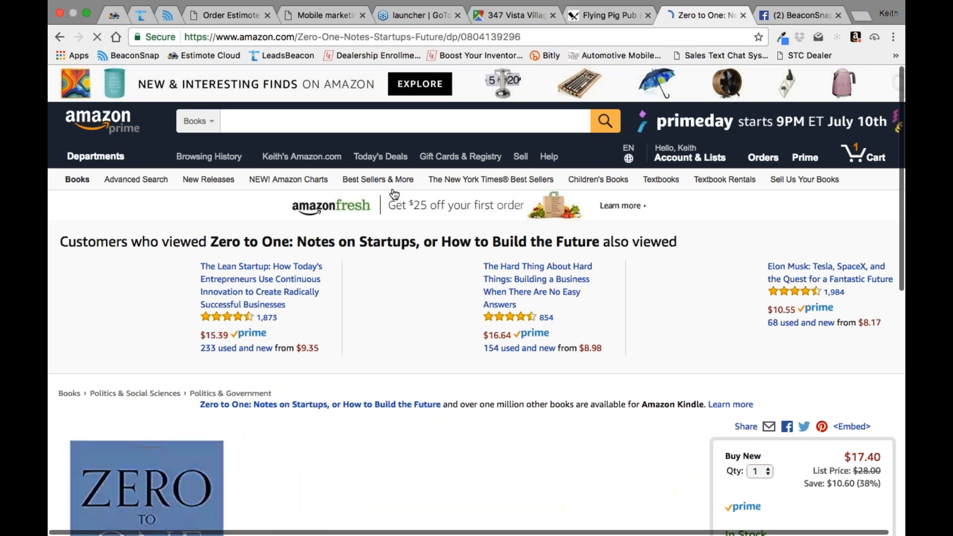
{"action": "scroll", "coordinate": [395, 193], "scroll_direction": "down", "scroll_amount": 6}
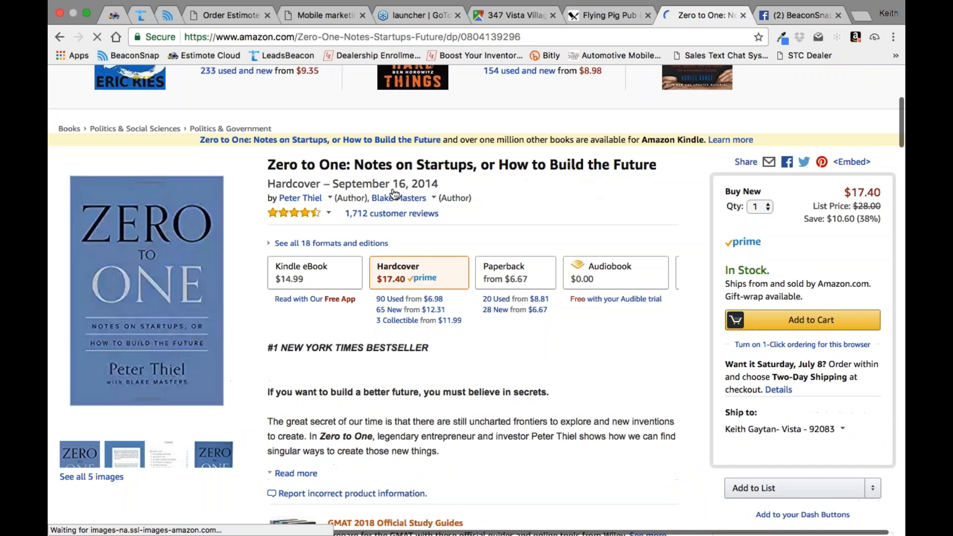
{"action": "scroll", "coordinate": [261, 335], "scroll_direction": "down", "scroll_amount": 1}
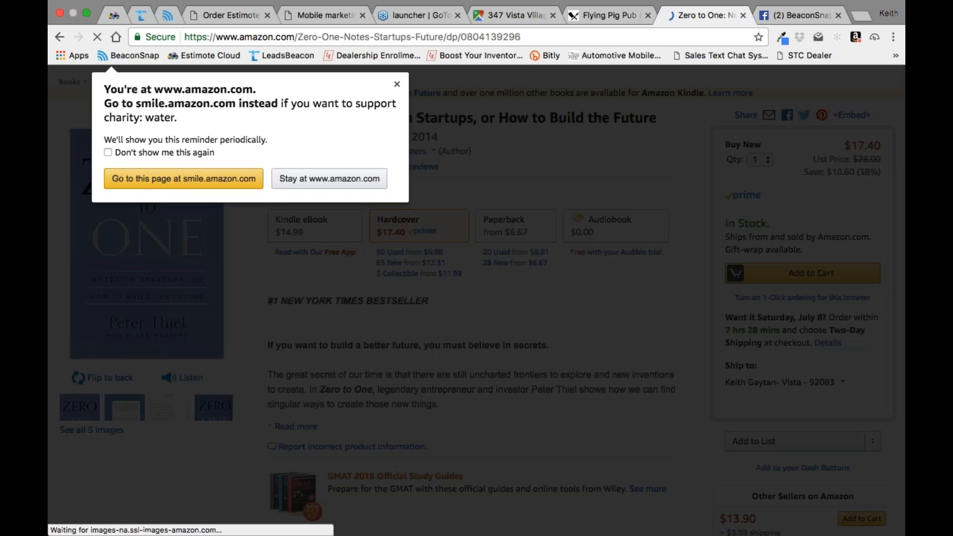
Step: Run a Google search for "the art of not giving a F" and open the Mark Manson book's cover image
{"action": "double_click", "coordinate": [491, 37]}
{"action": "key", "text": "super+a"}
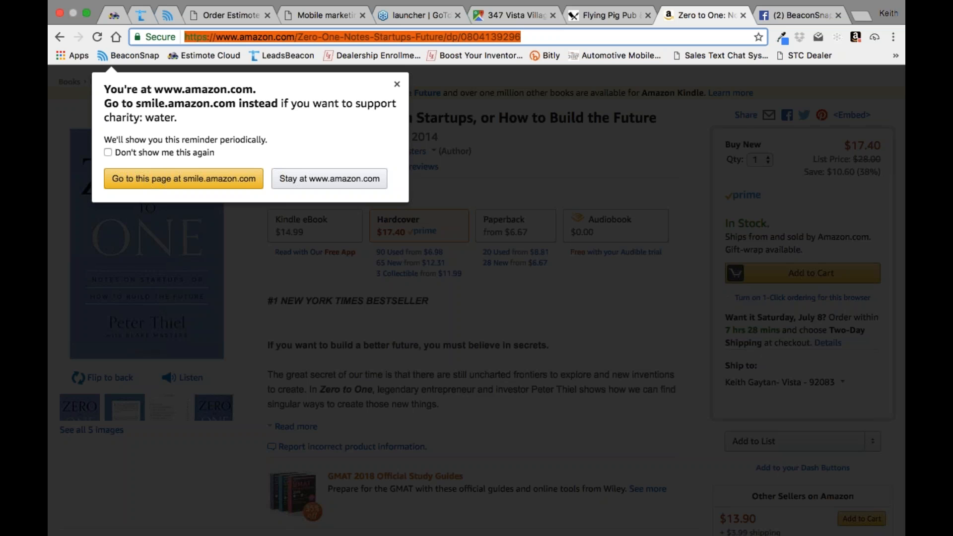
{"action": "type", "text": "the are"}
{"action": "key", "text": "BackSpace"}
{"action": "type", "text": "t of not giving"}
{"action": "key", "text": "BackSpace"}
{"action": "key", "text": "BackSpace"}
{"action": "key", "text": "BackSpace"}
{"action": "key", "text": "BackSpace"}
{"action": "type", "text": "ving a F"}
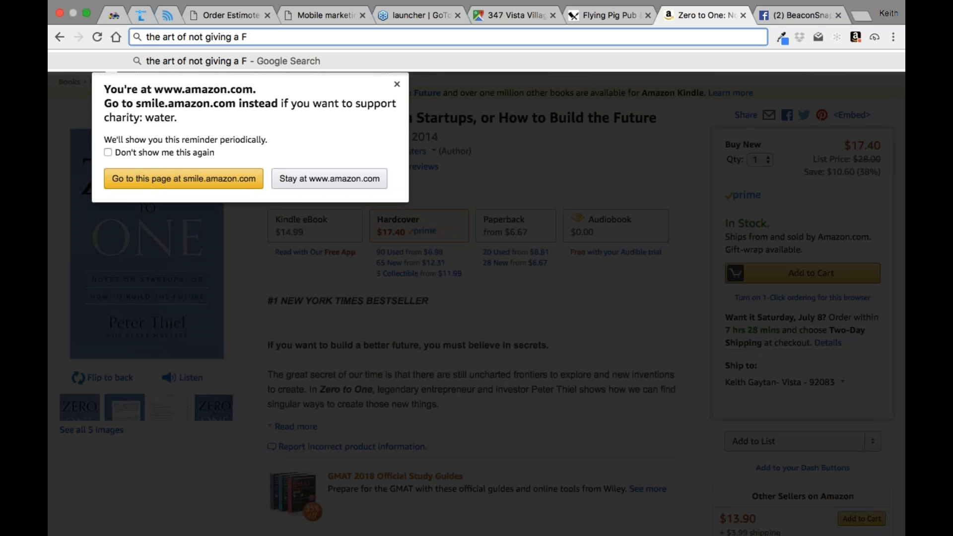
{"action": "key", "text": "Return"}
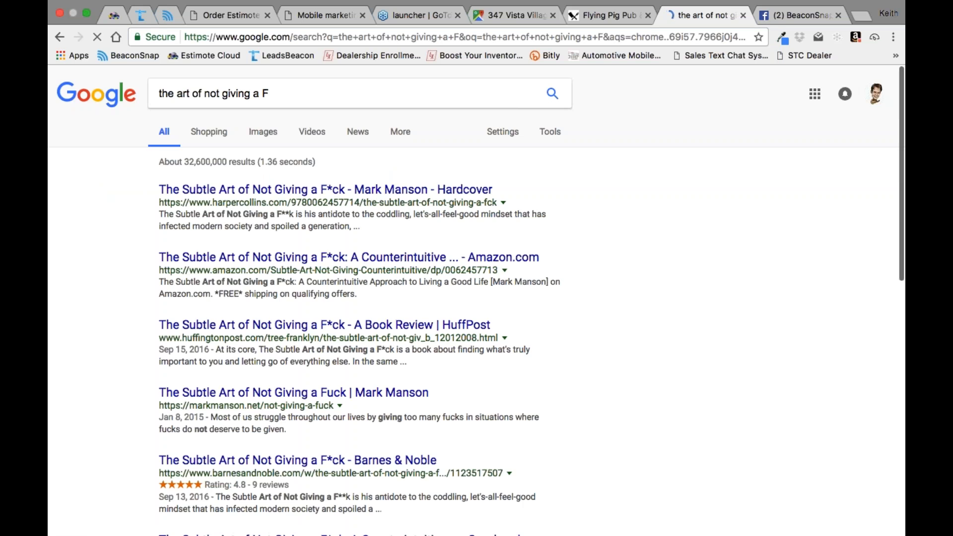
{"action": "left_click", "coordinate": [853, 245]}
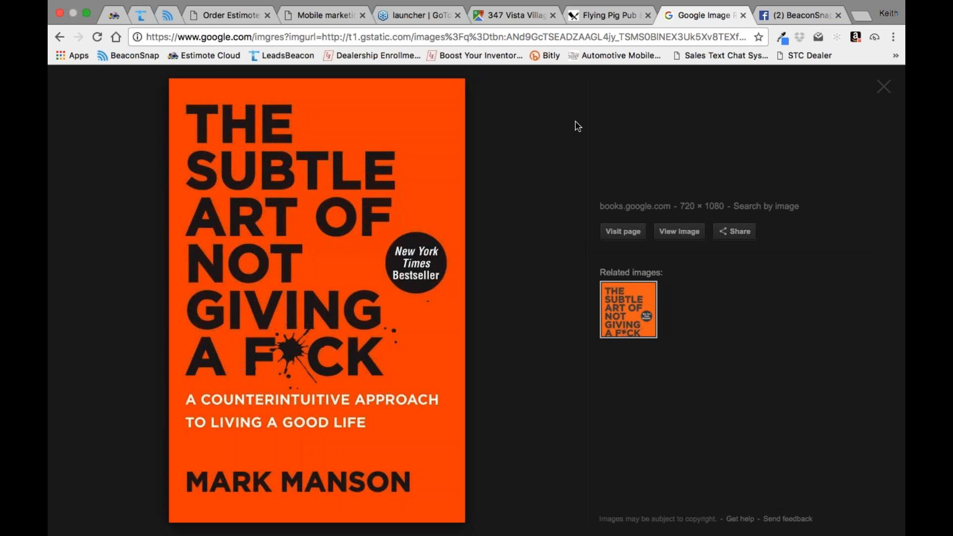
Step: Switch to the Beacon Bits Training Webinar #2 title image in Preview, and return to the Finder desktop
{"action": "key", "text": "ctrl+Up"}
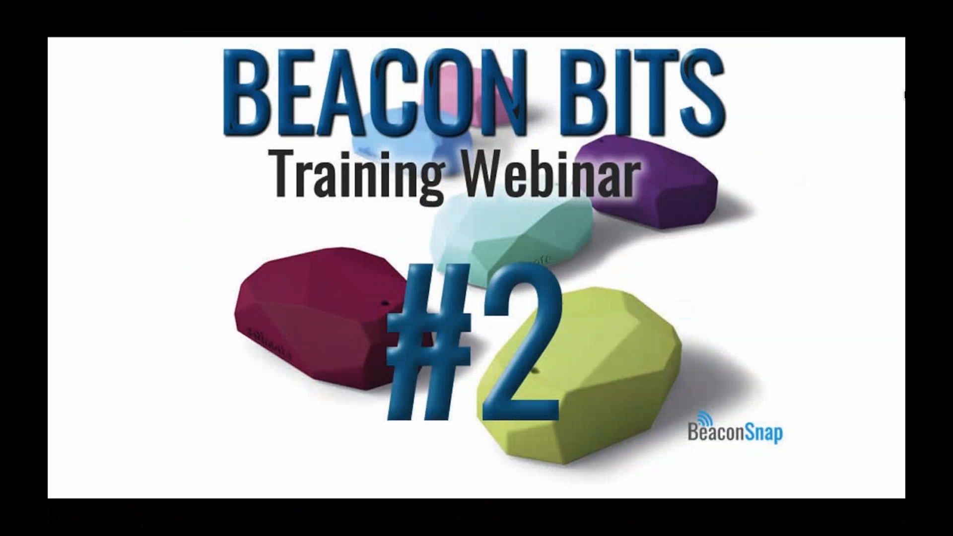
{"action": "key", "text": "ctrl+Up"}
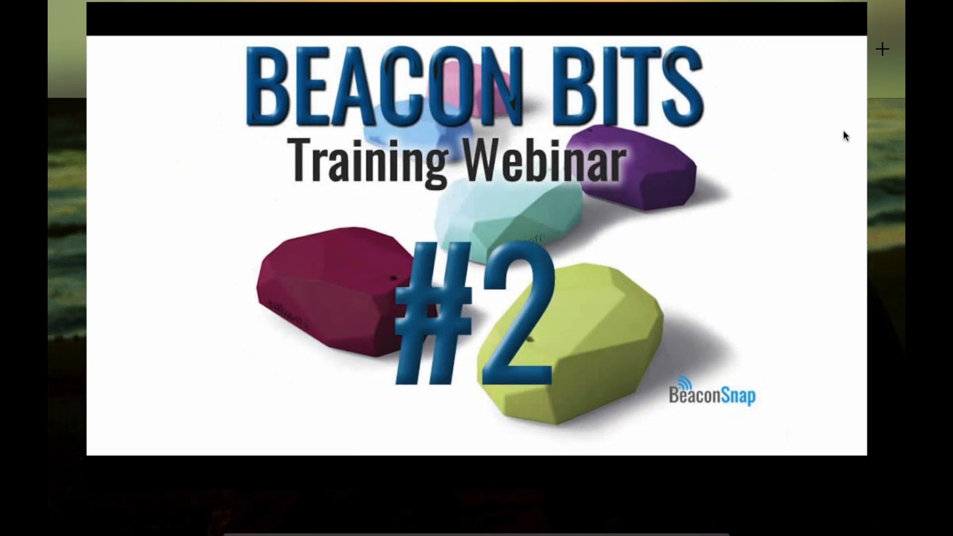
{"action": "left_click", "coordinate": [679, 31]}
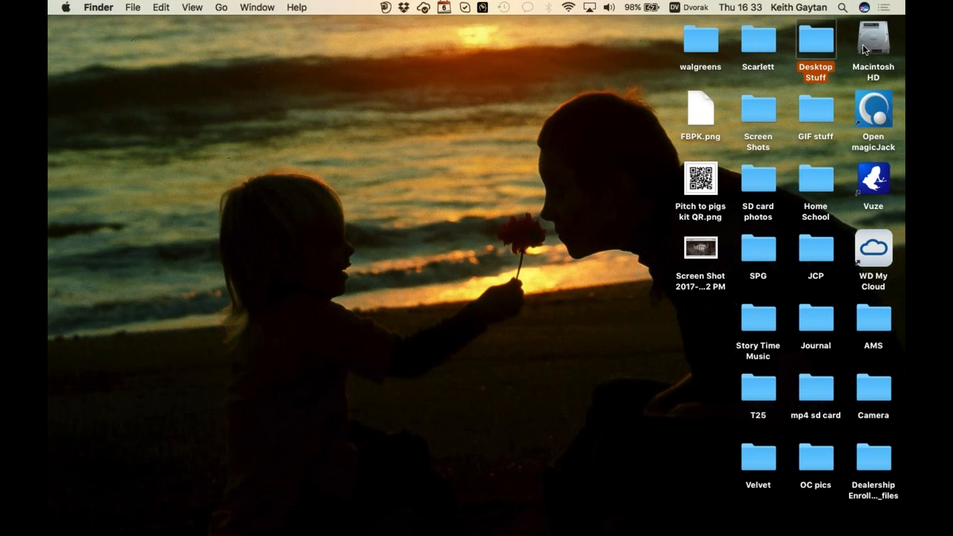